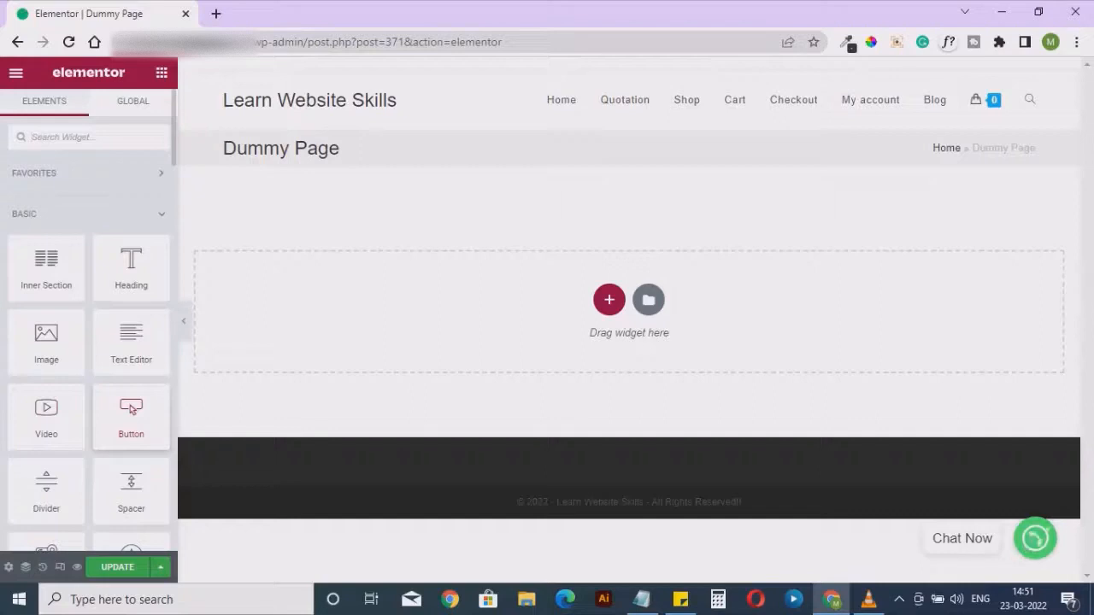
scroll(132, 410, down, 1)
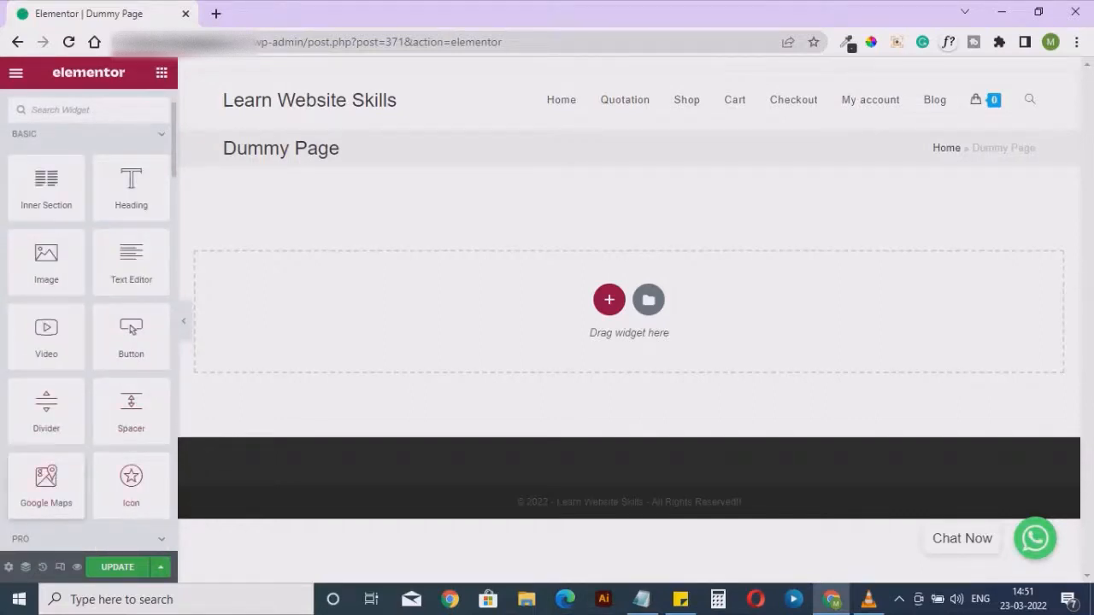
scroll(89, 342, down, 2)
scroll(89, 342, up, 1)
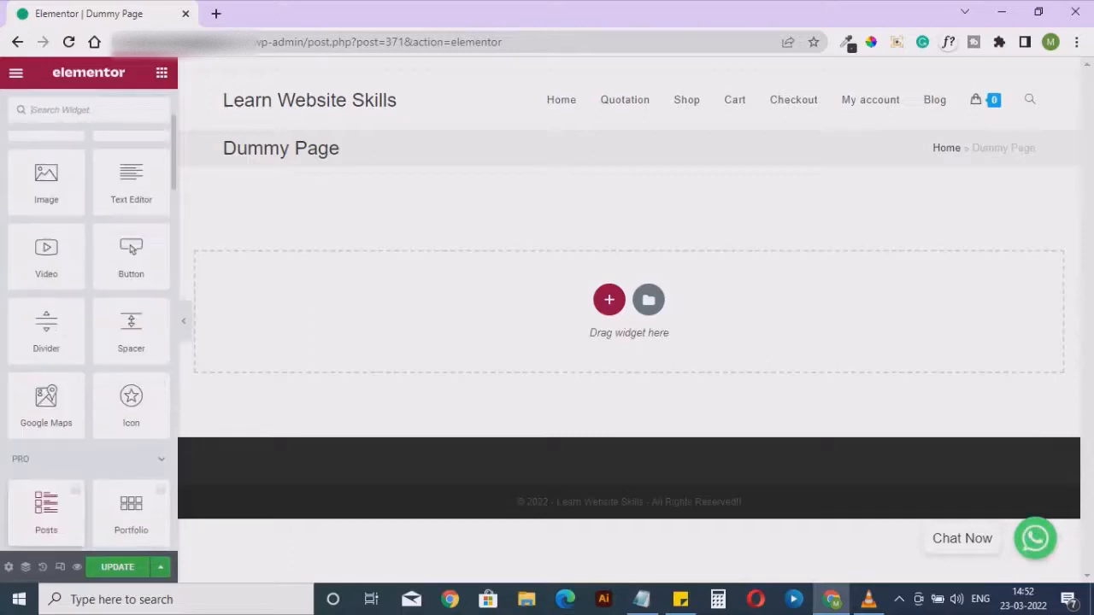
scroll(89, 342, up, 2)
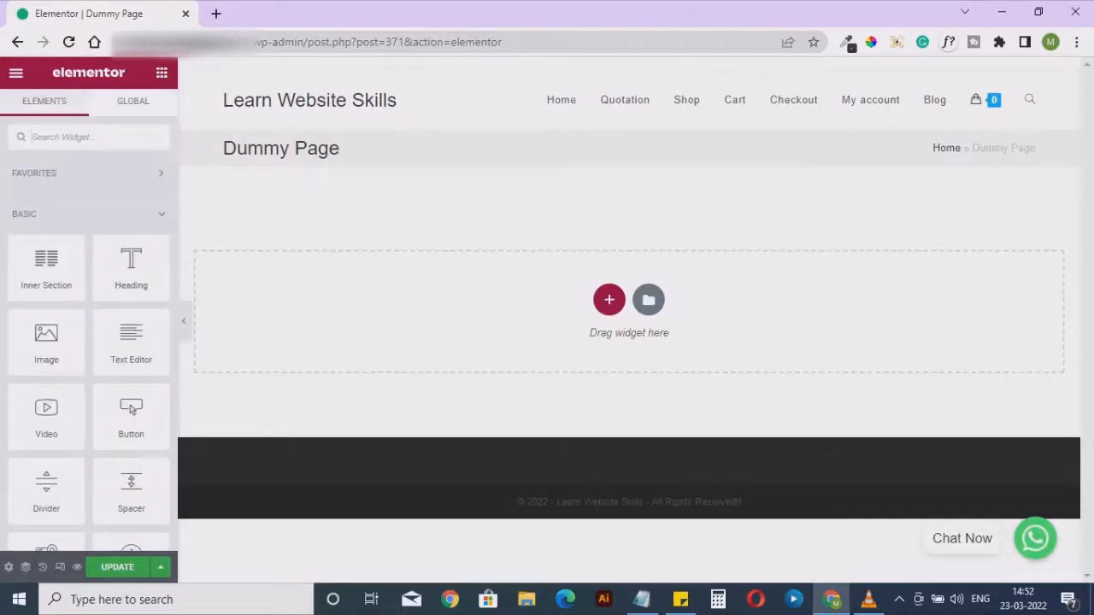
Add a single-column section to the page and place an Inner Section widget inside it
click(609, 299)
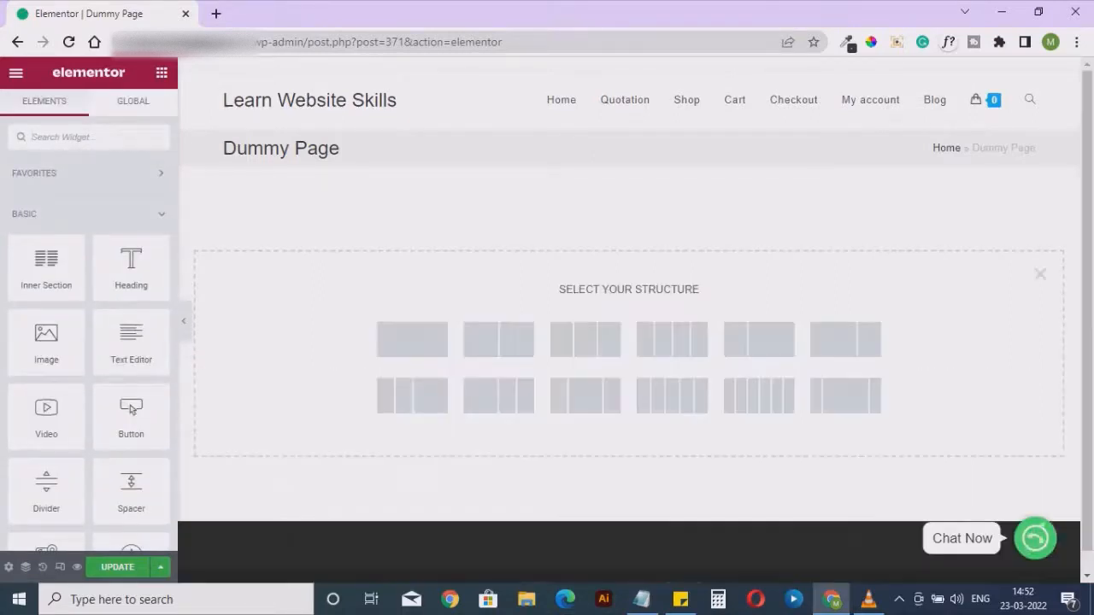
click(412, 339)
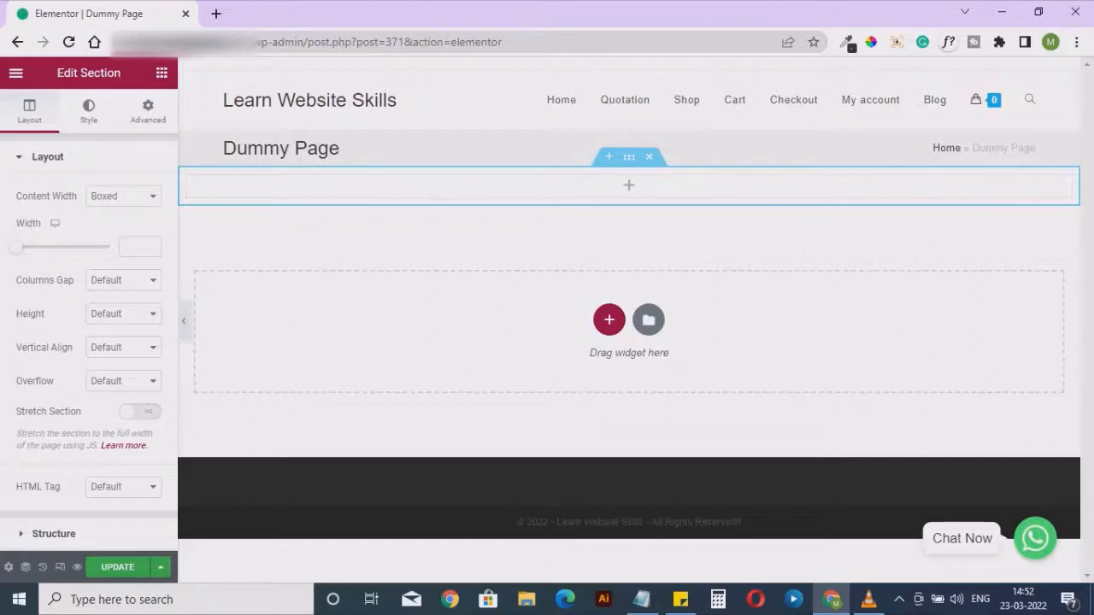
drag(178, 321, 225, 321)
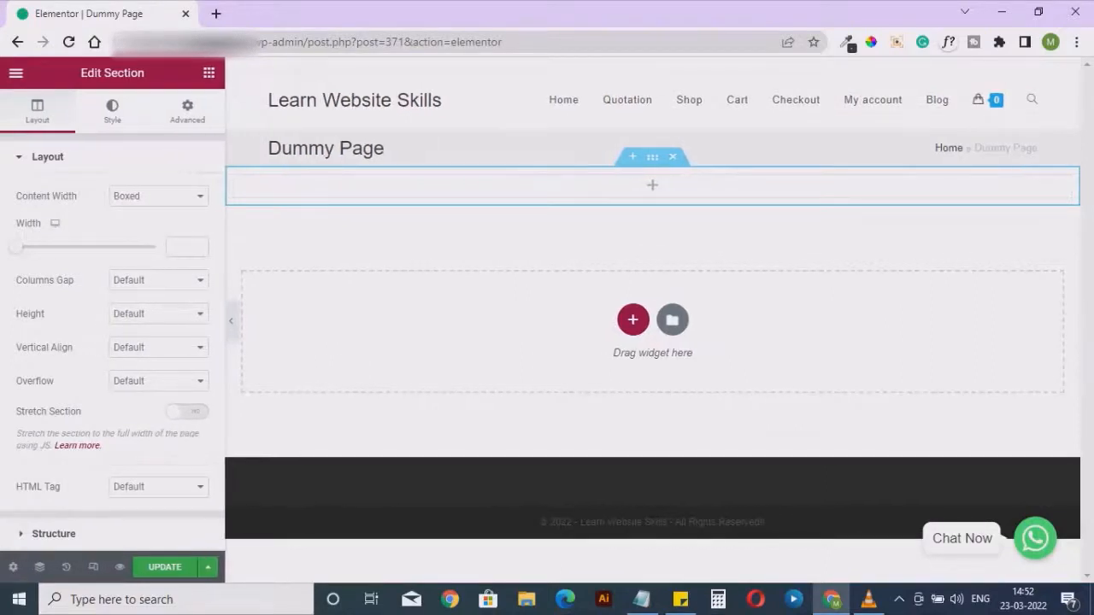
click(209, 73)
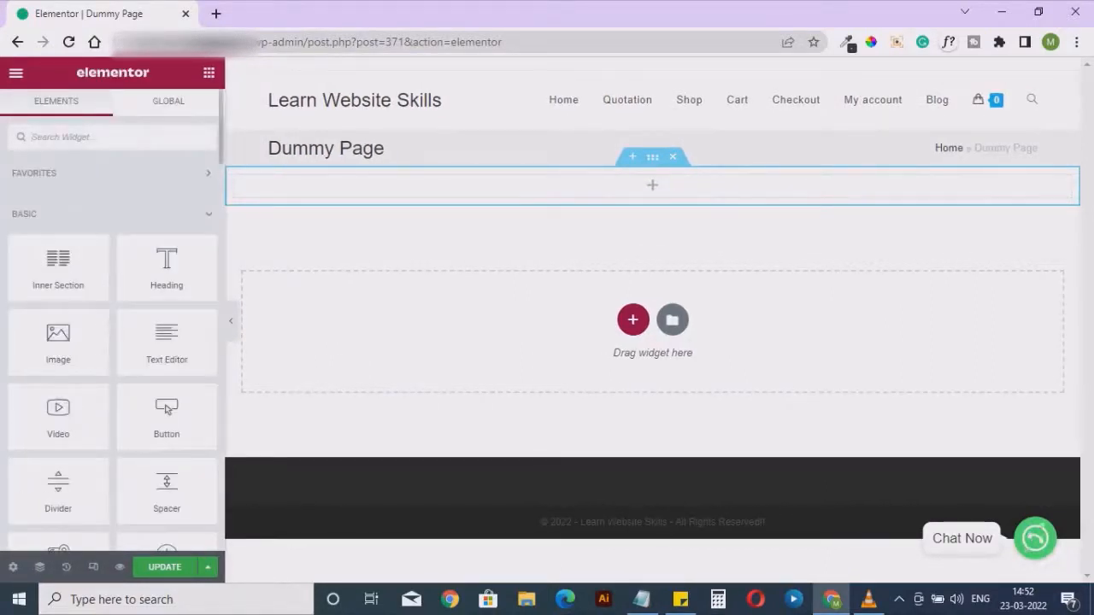
drag(59, 261, 590, 184)
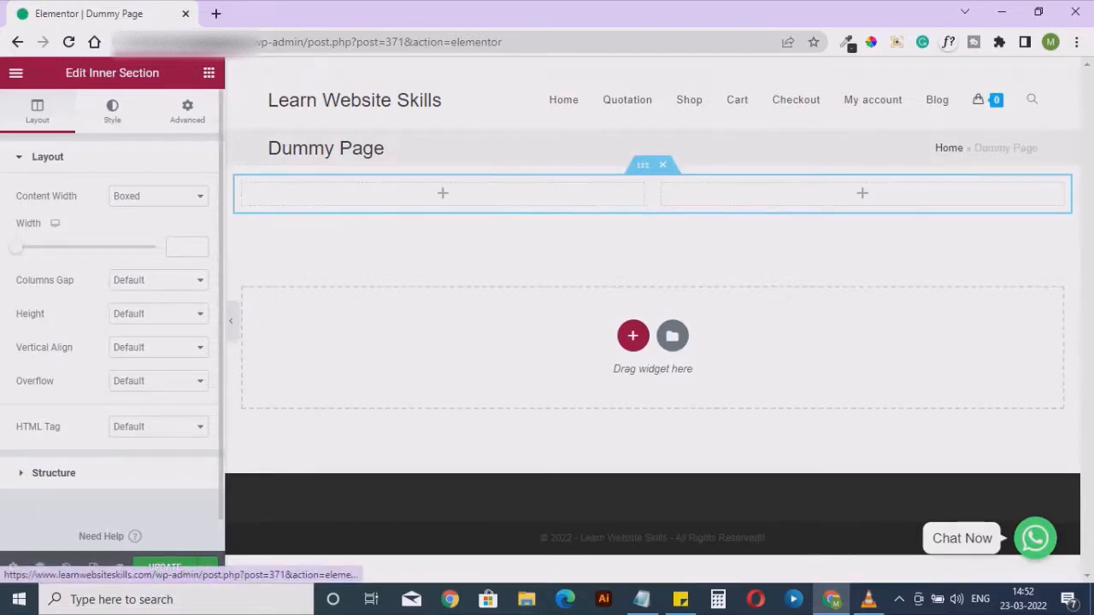
click(112, 111)
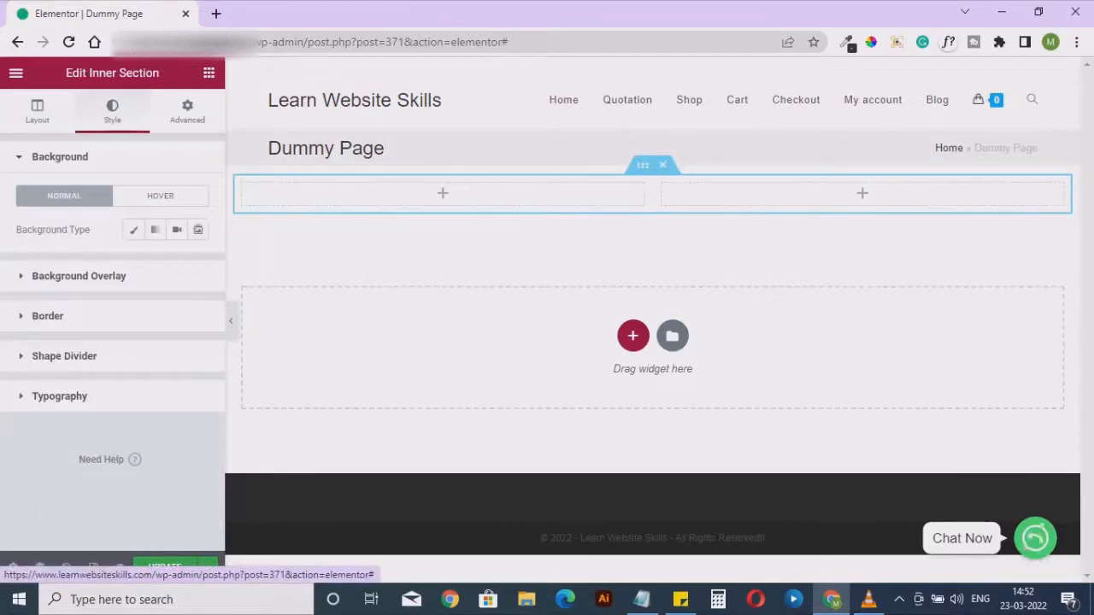
click(187, 111)
click(112, 112)
click(36, 111)
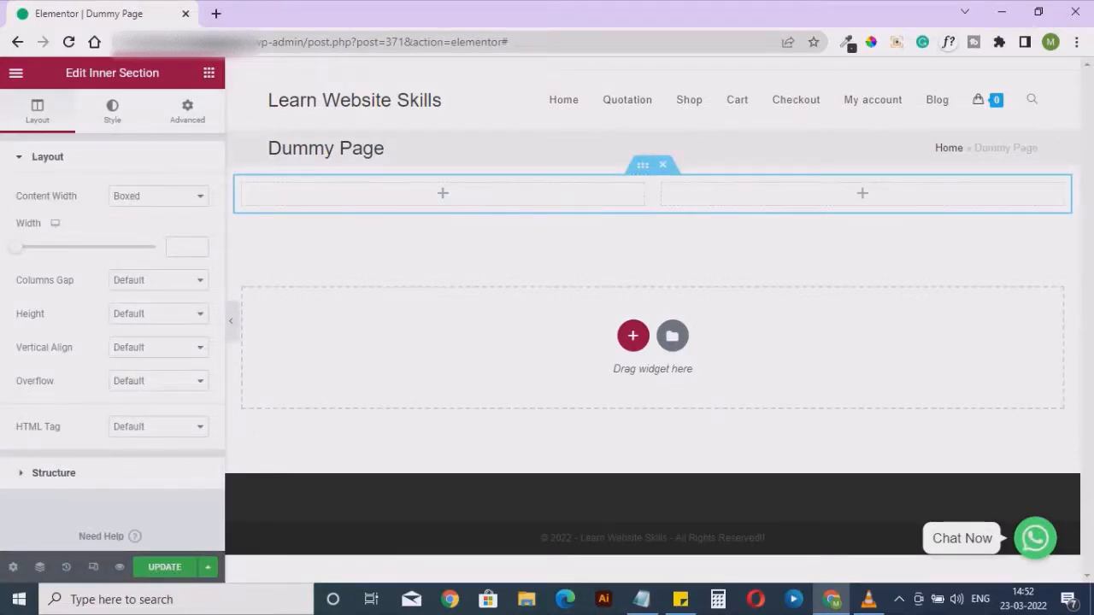
Place a Heading widget in the first column of the inner section and set its title to "First Heading"
click(209, 72)
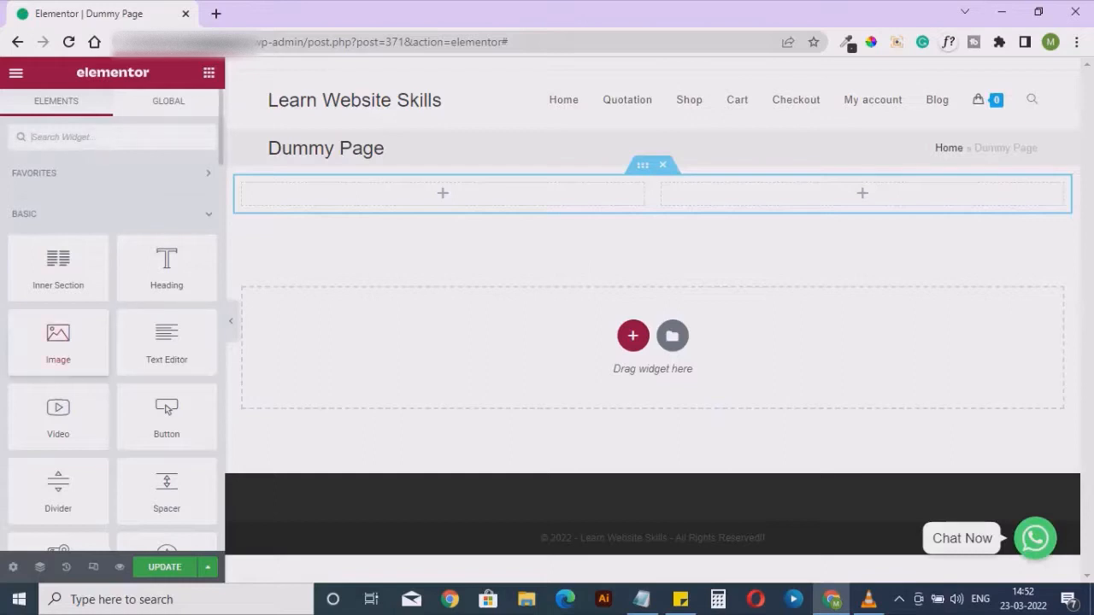
drag(167, 267, 411, 190)
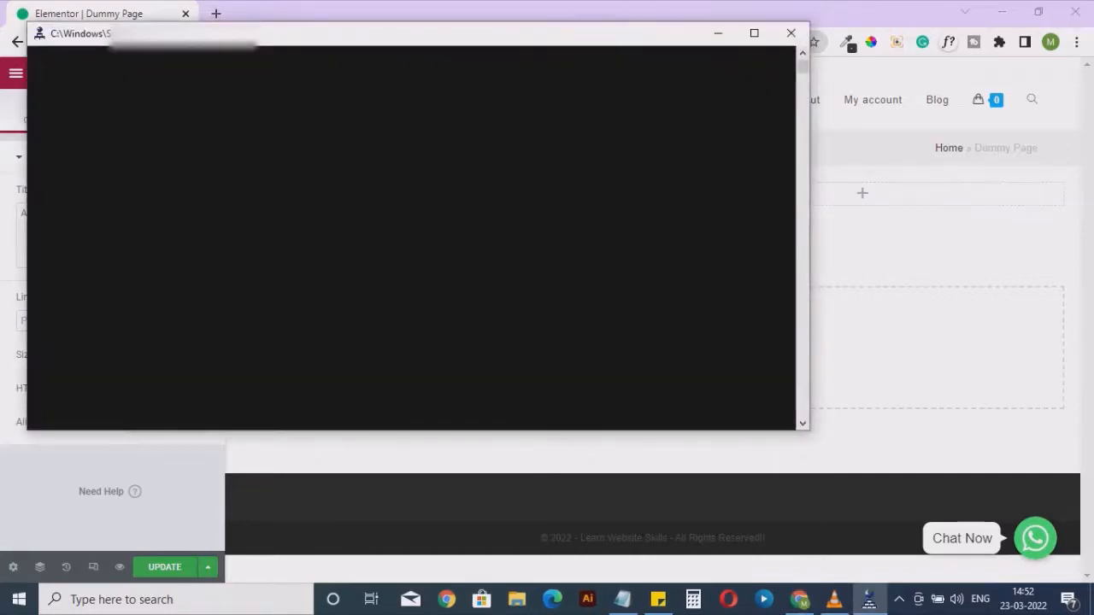
click(791, 33)
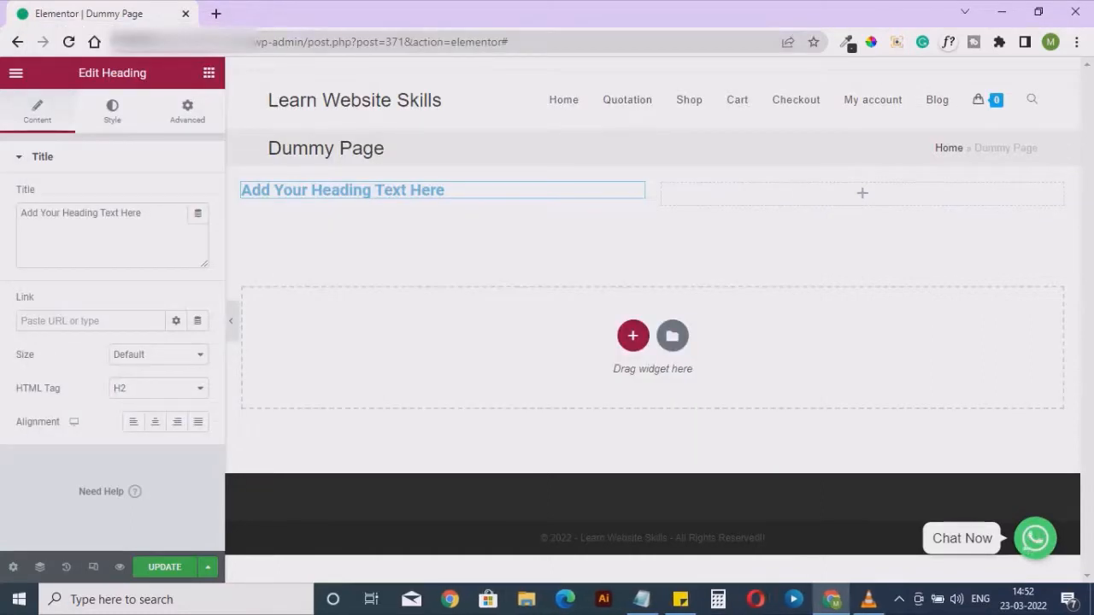
drag(143, 214, 19, 213)
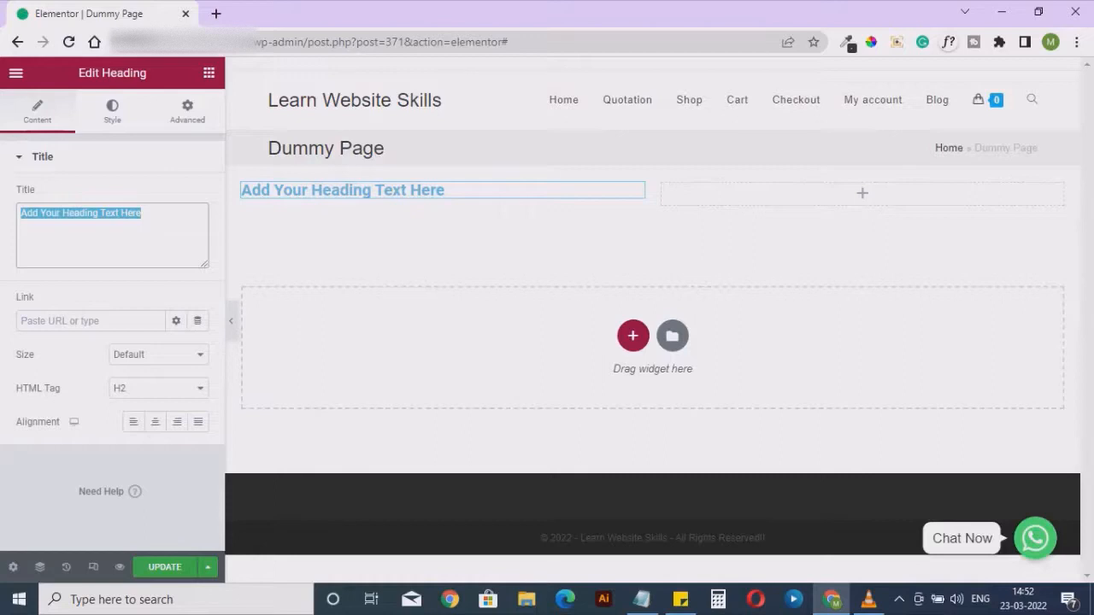
text(First Heading)
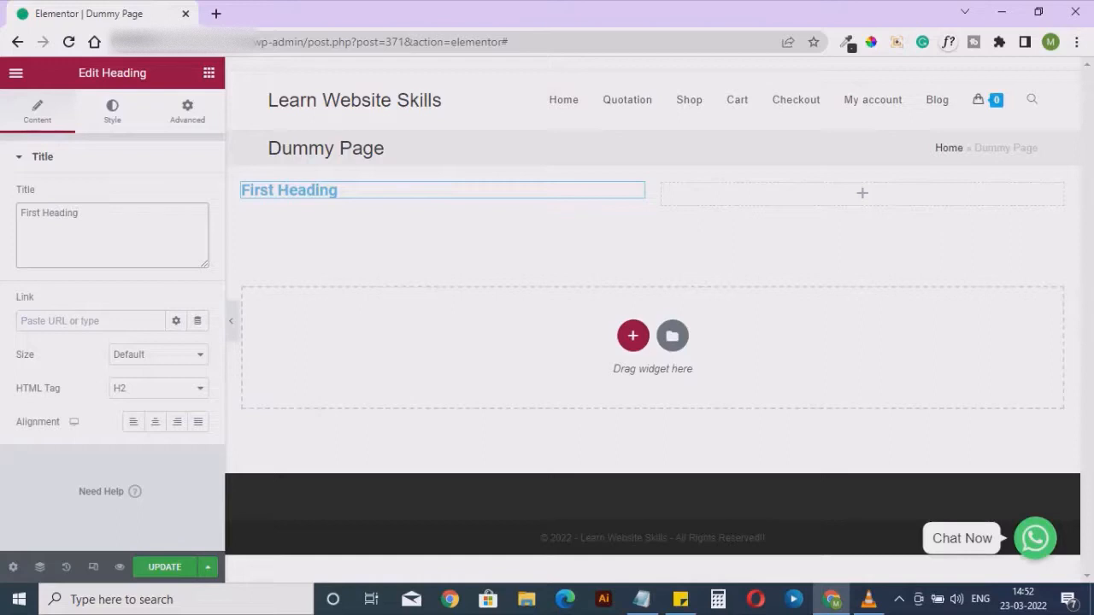
Change the heading's text color to near-black and adjust its font size to roughly match the page's default heading size
click(112, 111)
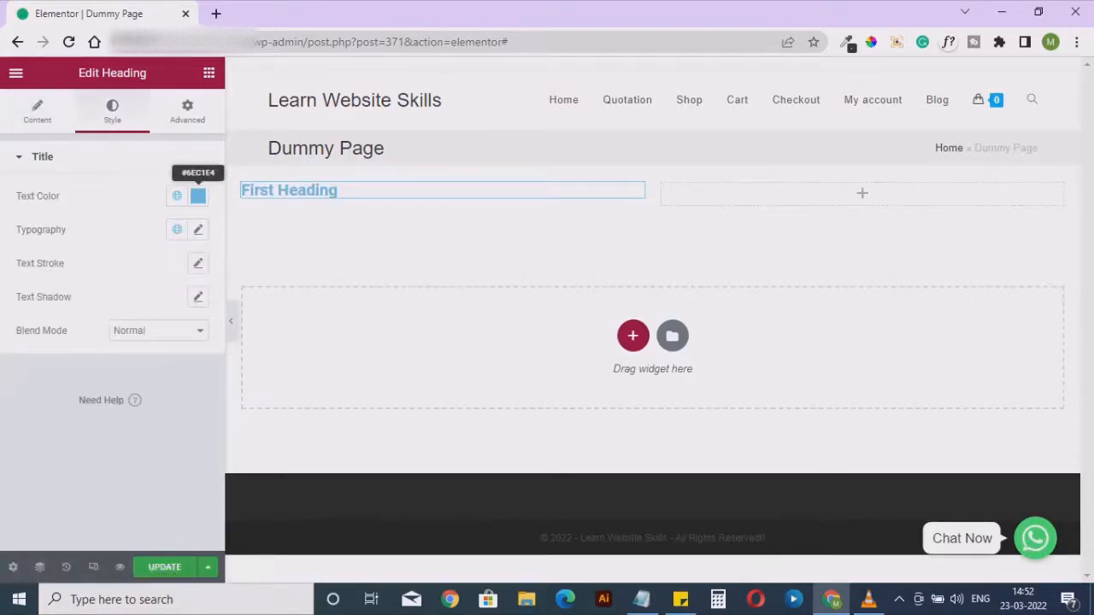
click(198, 230)
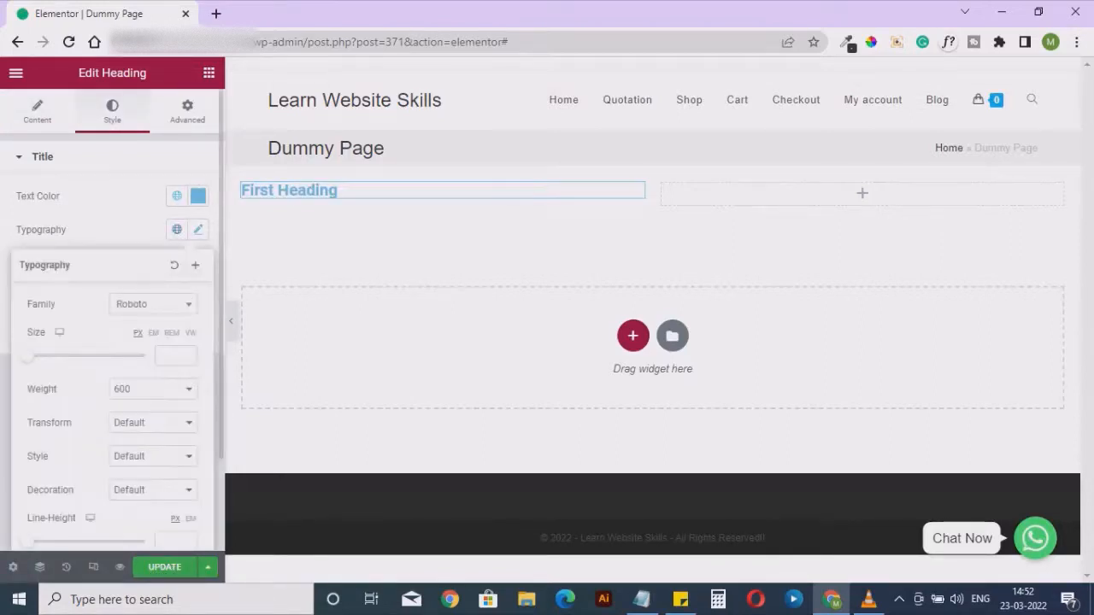
mouse_move(28, 357)
mouse_down()
mouse_move(43, 357)
mouse_move(31, 356)
mouse_up()
click(198, 197)
text(#1D2123)
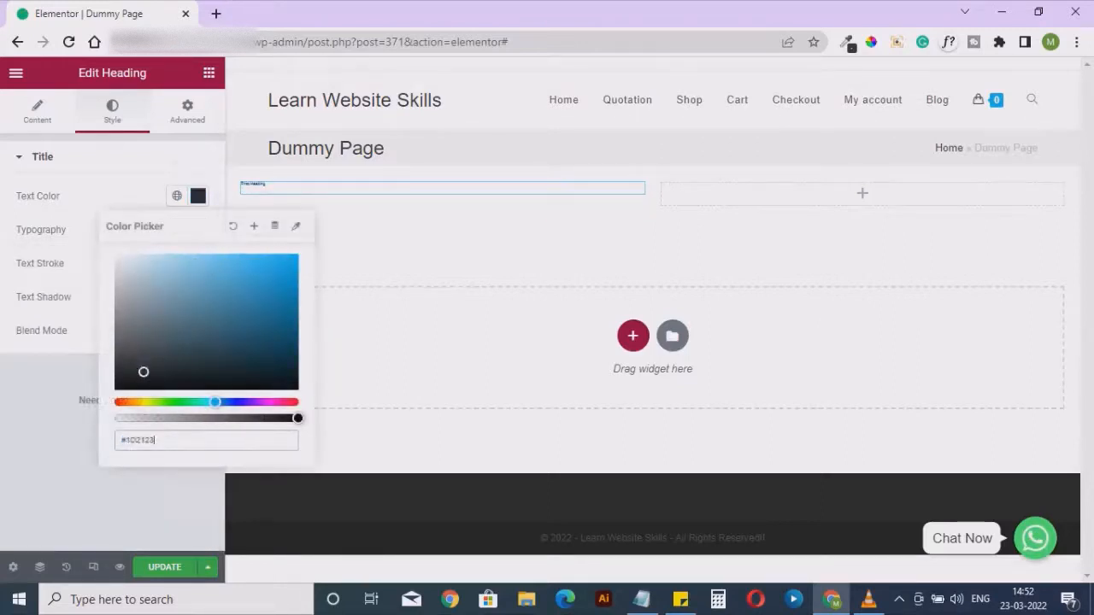
drag(143, 372, 122, 388)
click(198, 196)
click(199, 229)
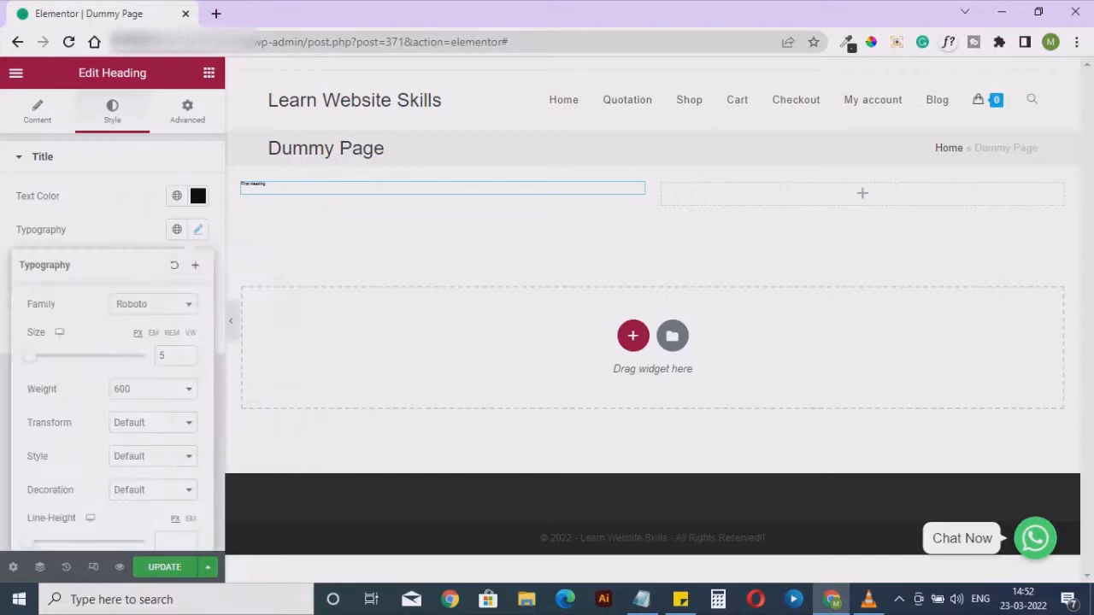
drag(31, 356, 39, 356)
click(199, 229)
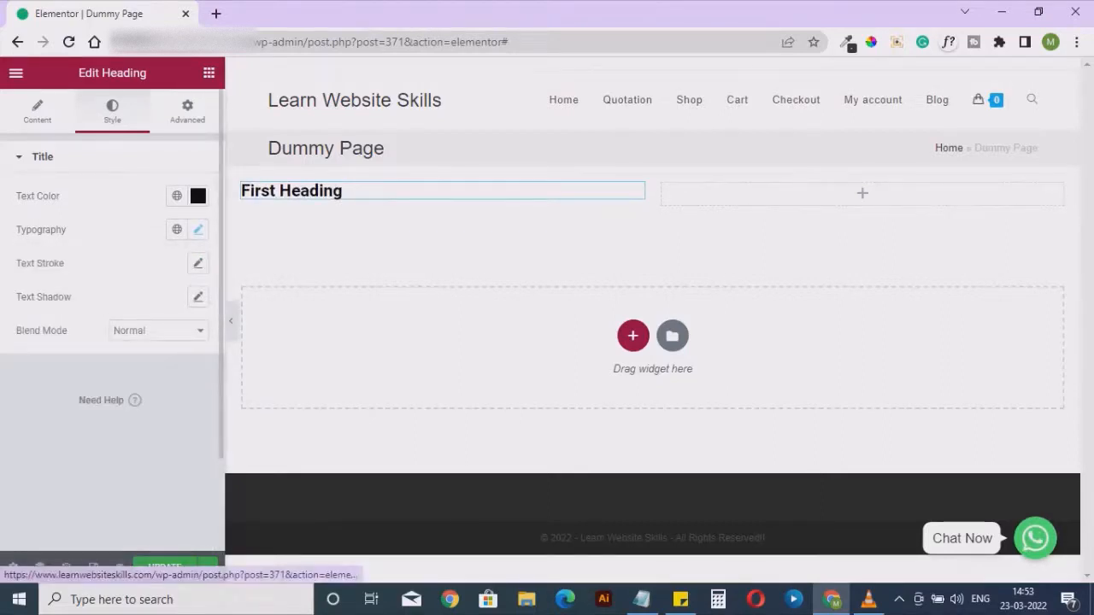
Examine the heading's advanced settings, including margin, padding and the entrance animation options
click(187, 112)
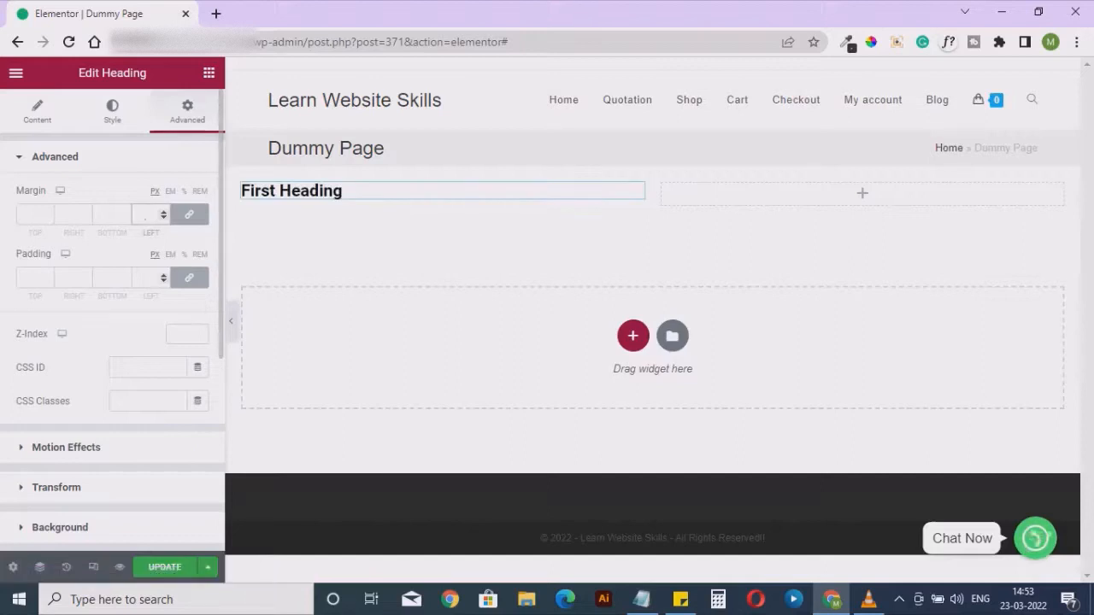
click(145, 278)
click(66, 447)
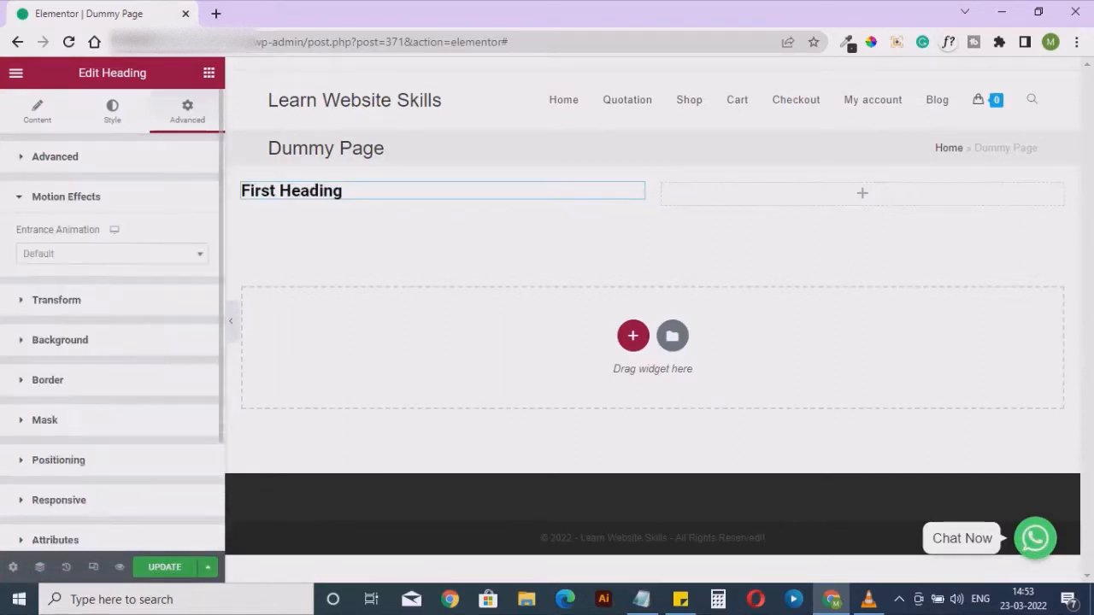
click(111, 253)
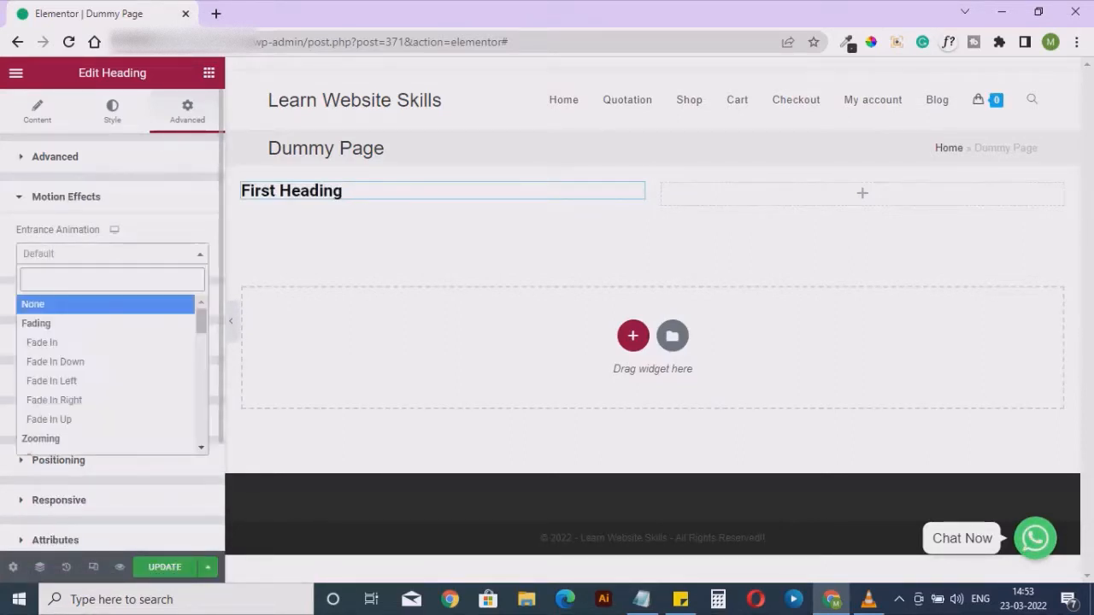
click(112, 253)
click(66, 197)
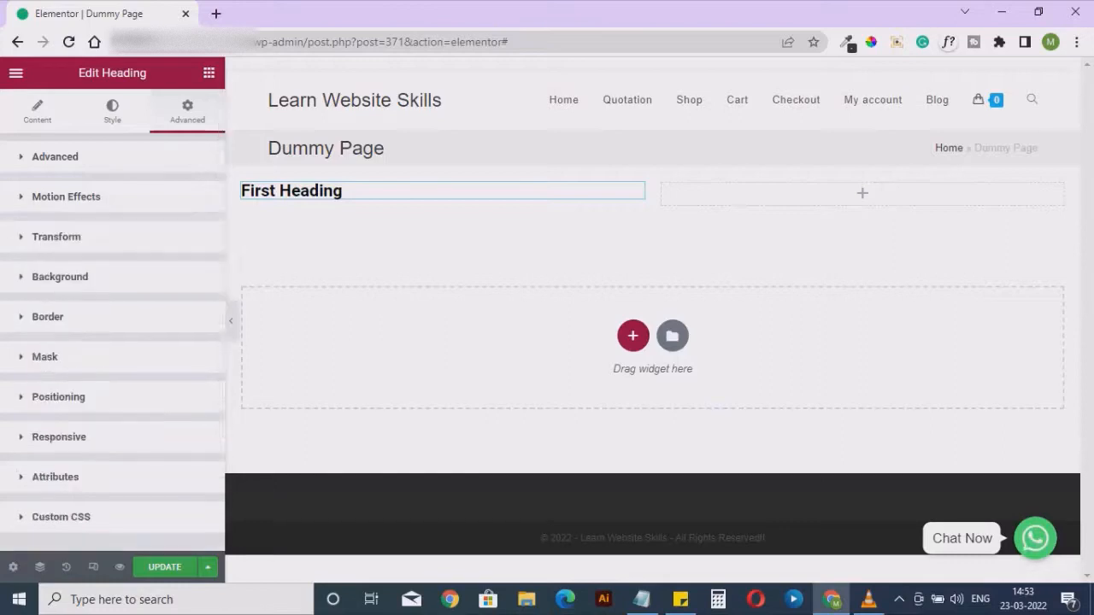
click(112, 111)
click(38, 111)
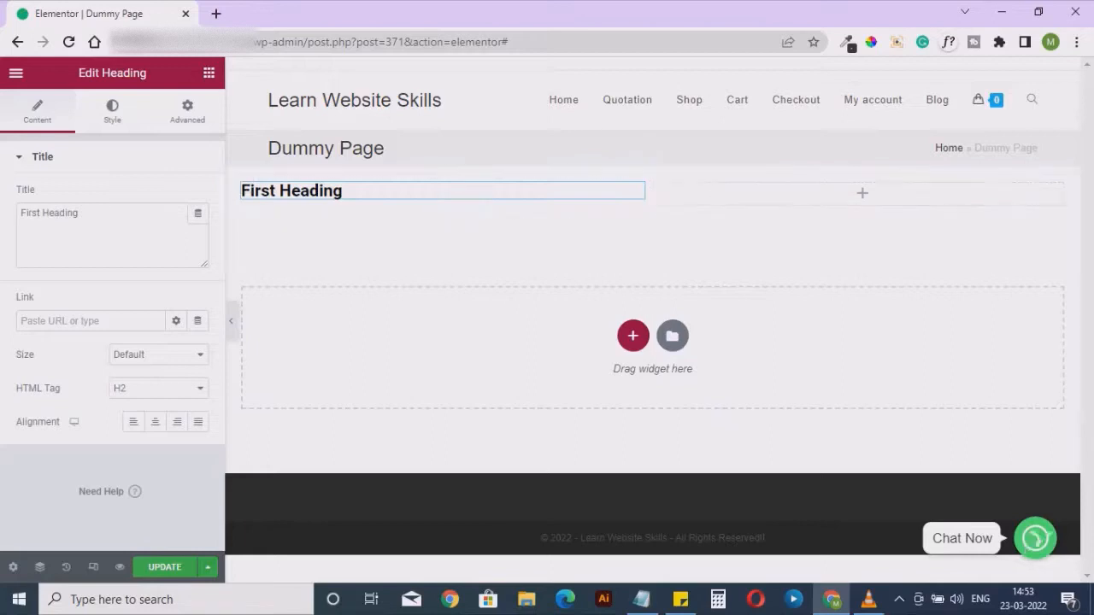
Place an Image widget in the second column of the inner section and insert logo-2.png from the media library
click(208, 74)
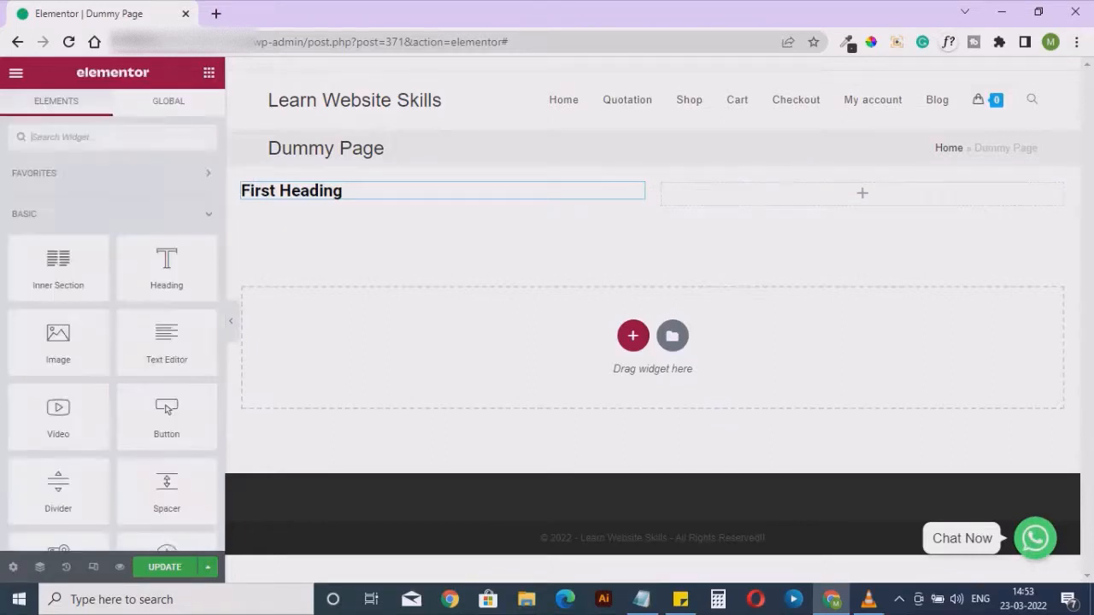
drag(58, 341, 702, 202)
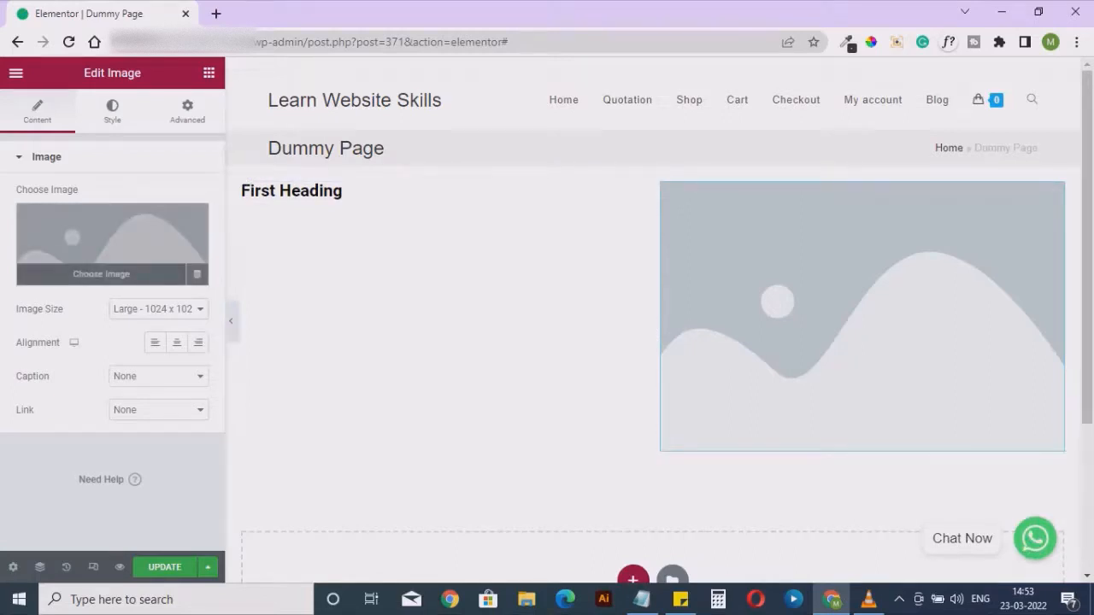
click(112, 247)
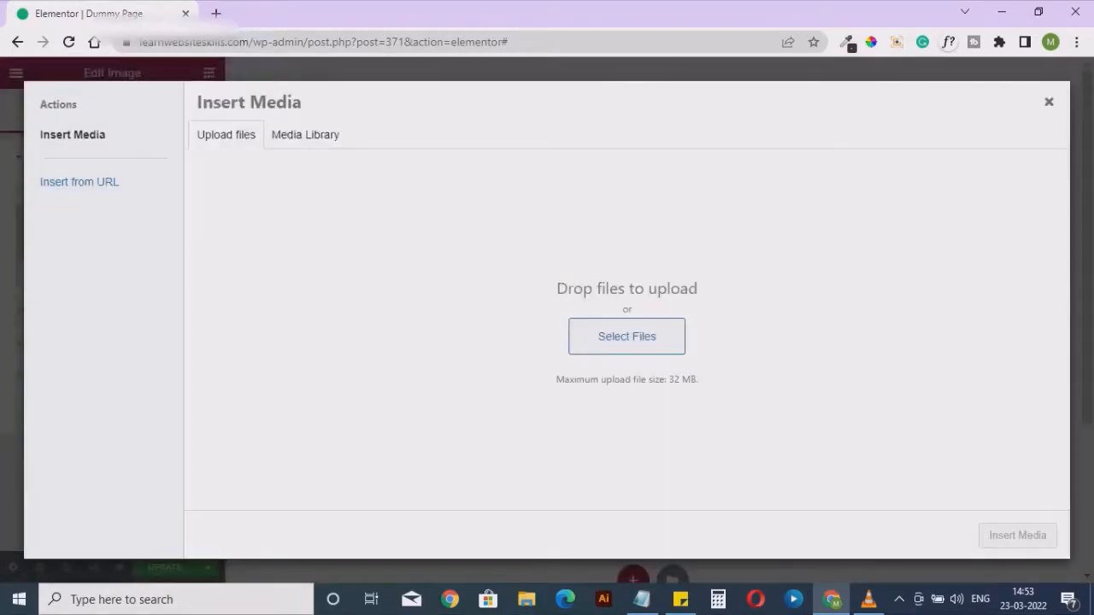
click(305, 135)
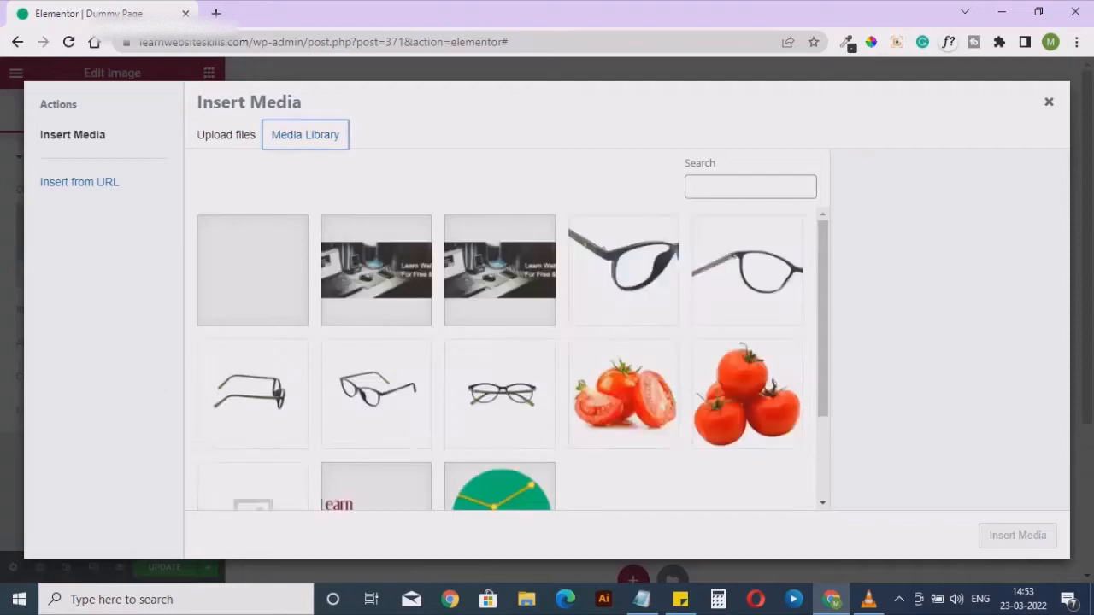
scroll(500, 359, down, 3)
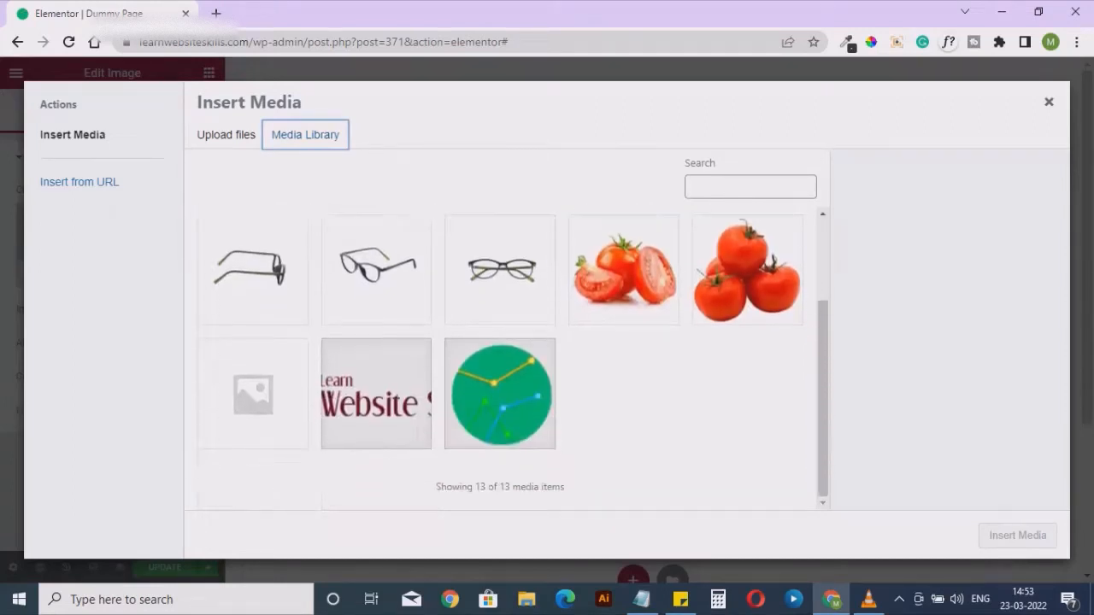
click(377, 394)
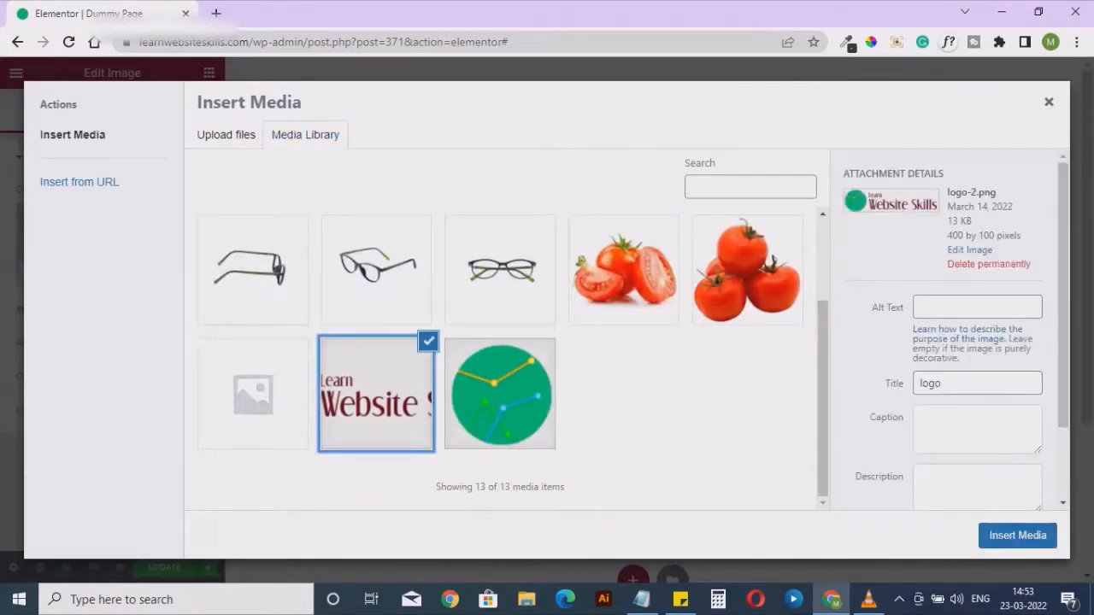
click(1018, 535)
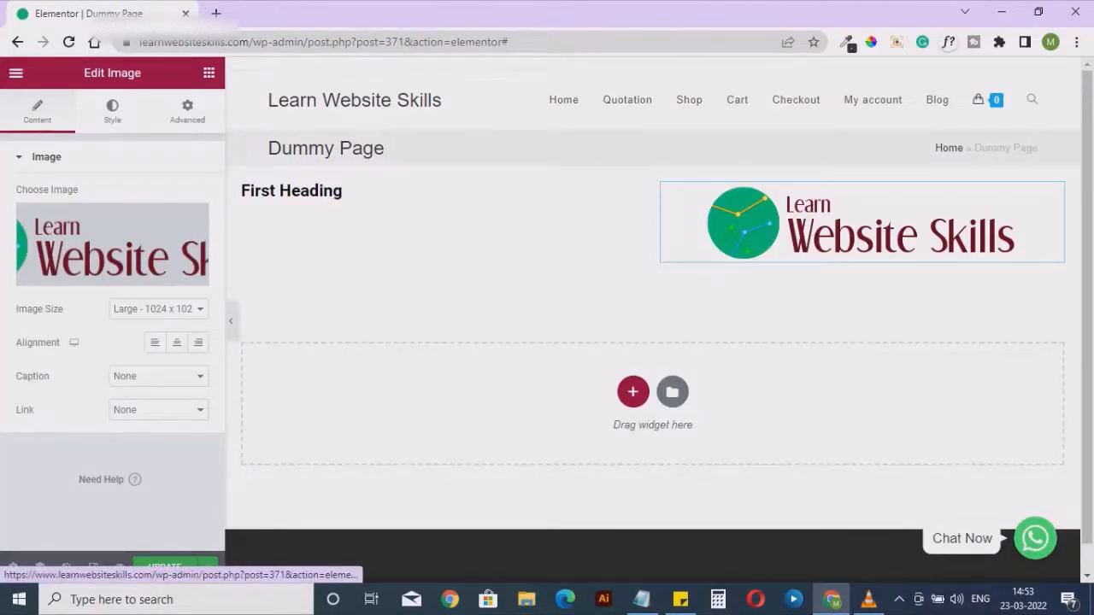
Set the logo image's width to 53%
click(112, 111)
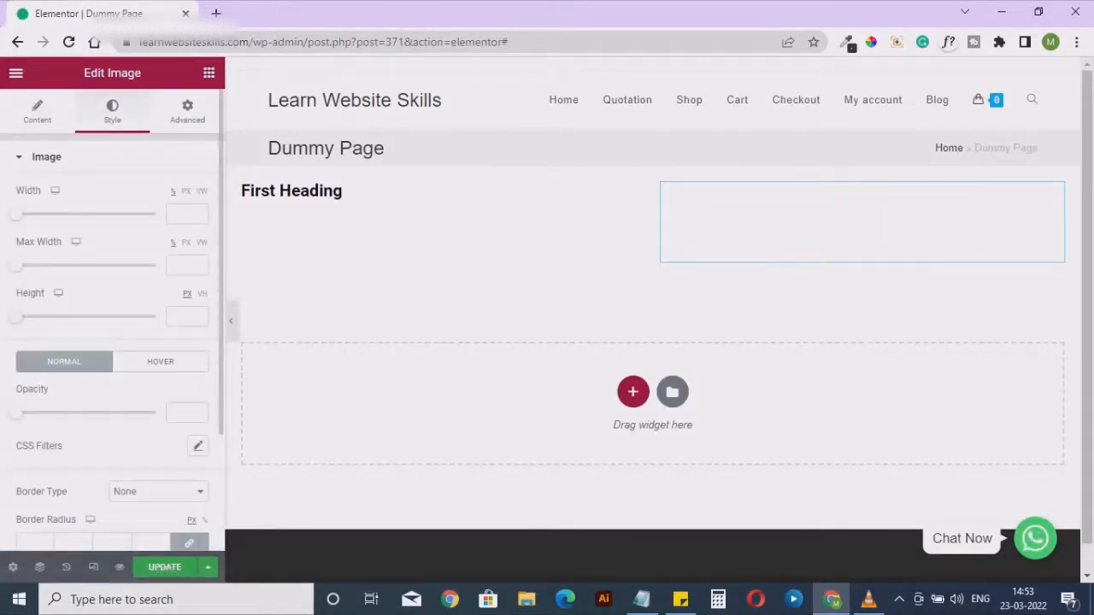
drag(17, 213, 90, 214)
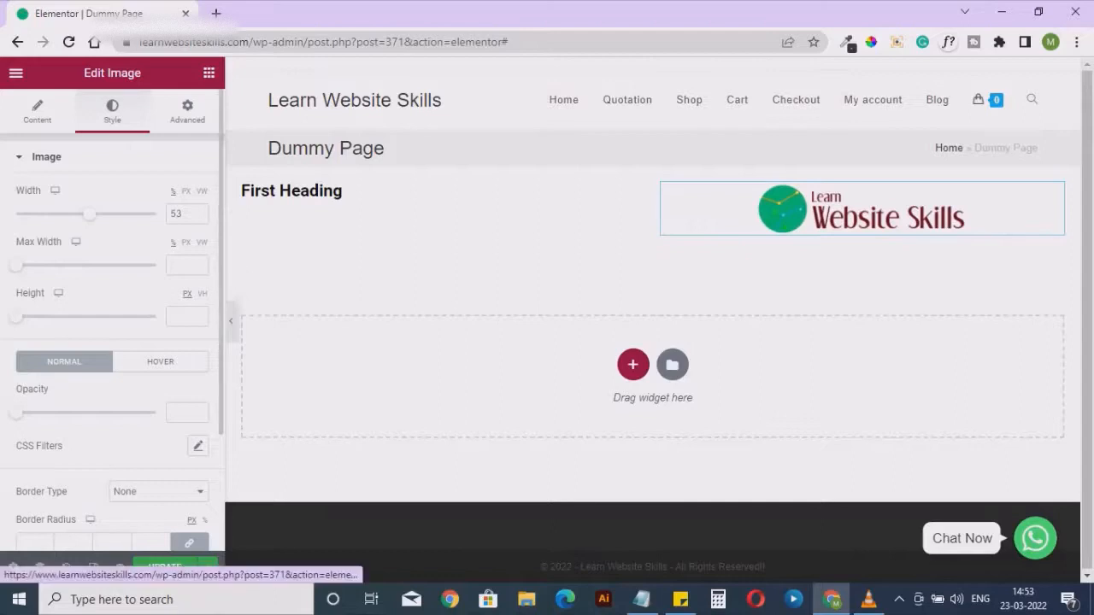
click(38, 112)
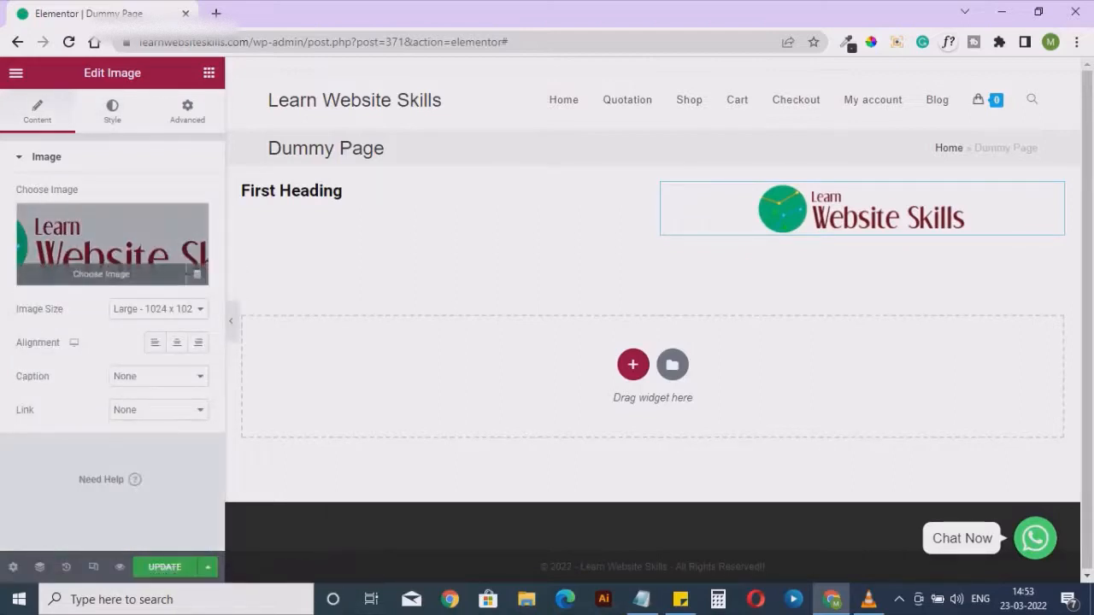
Replace the logo in the Image widget by uploading 1_5e33f9e8e3816.jpg from the Downloads folder and inserting it
click(112, 244)
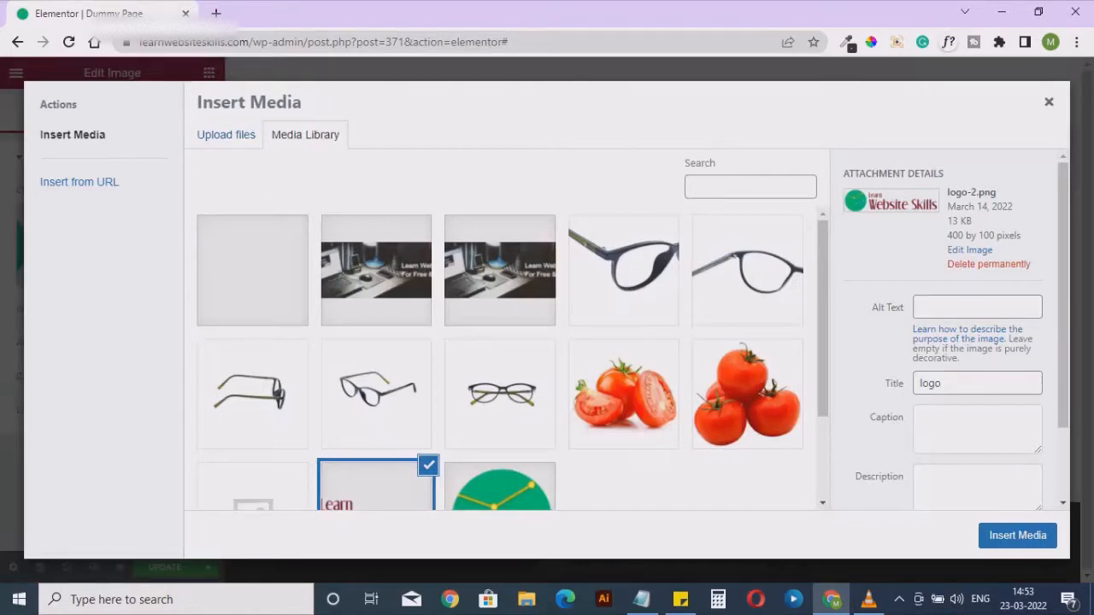
click(225, 135)
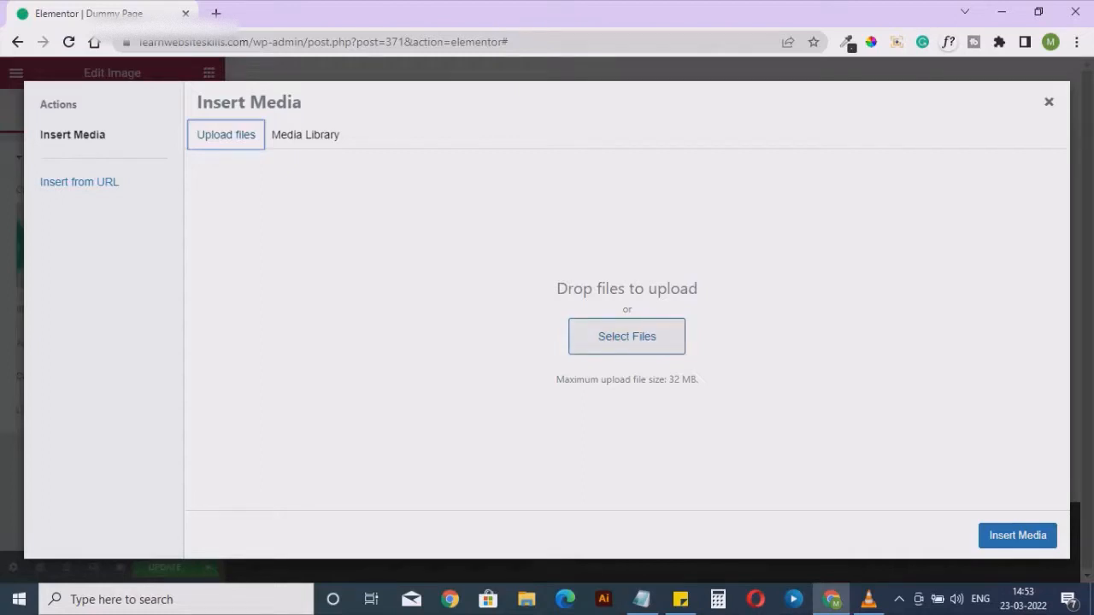
click(626, 336)
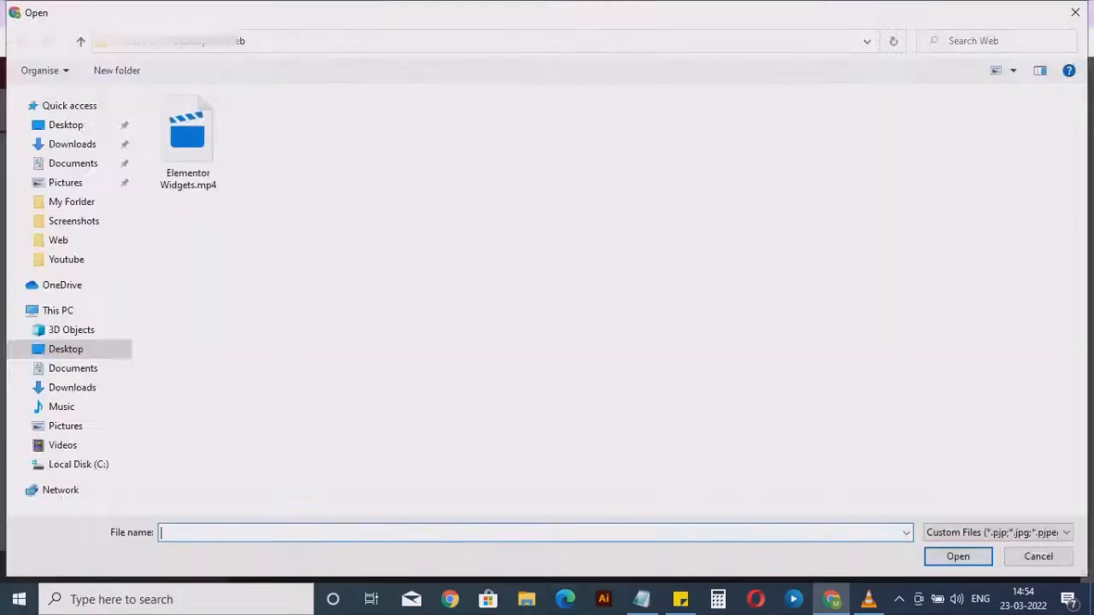
click(188, 141)
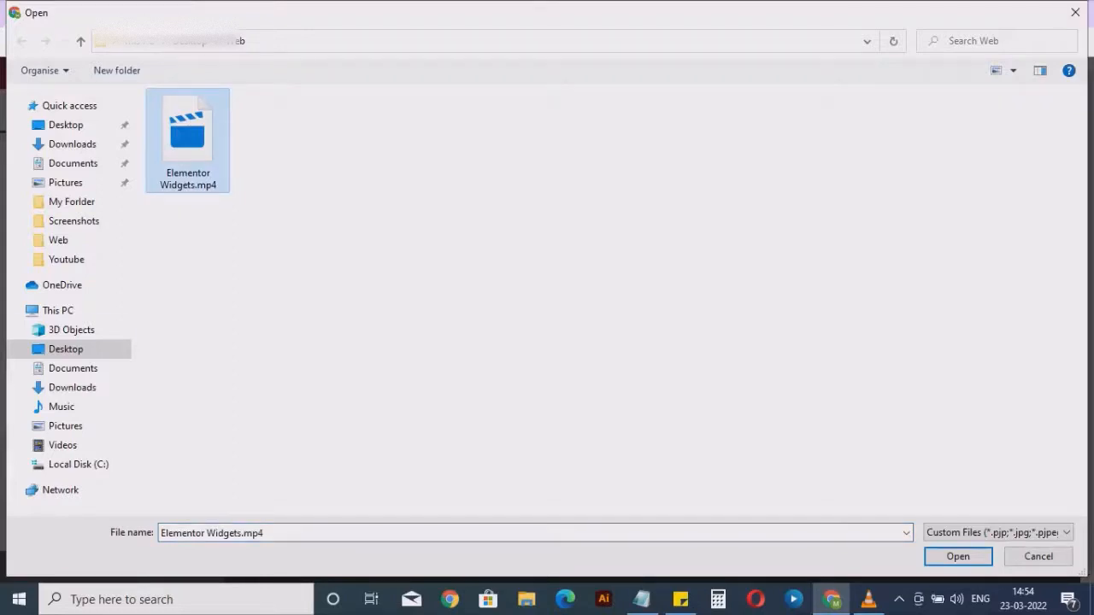
click(71, 330)
click(66, 350)
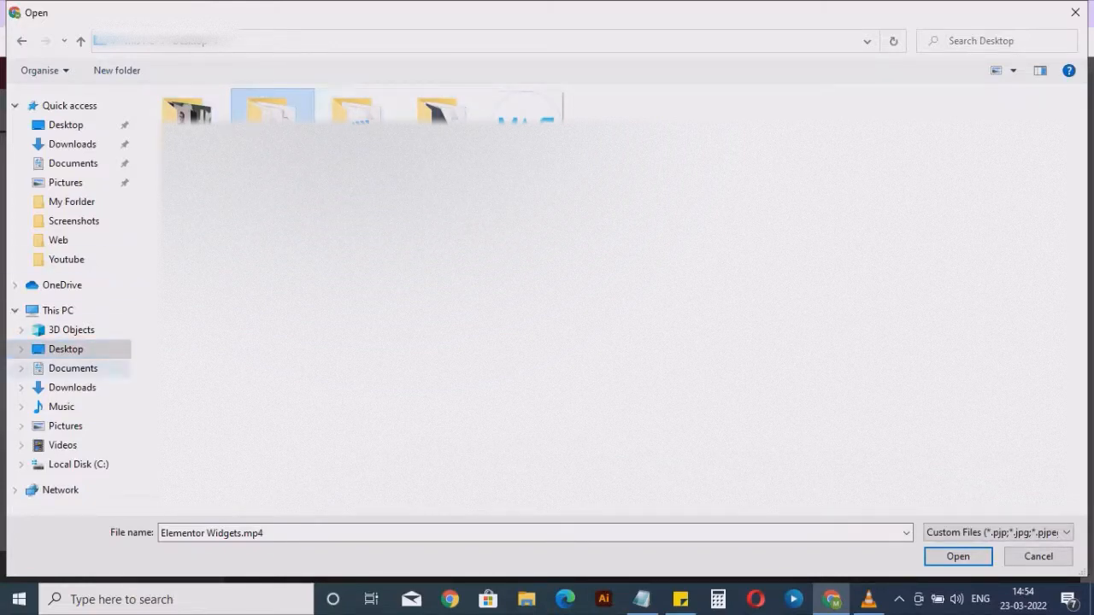
click(72, 388)
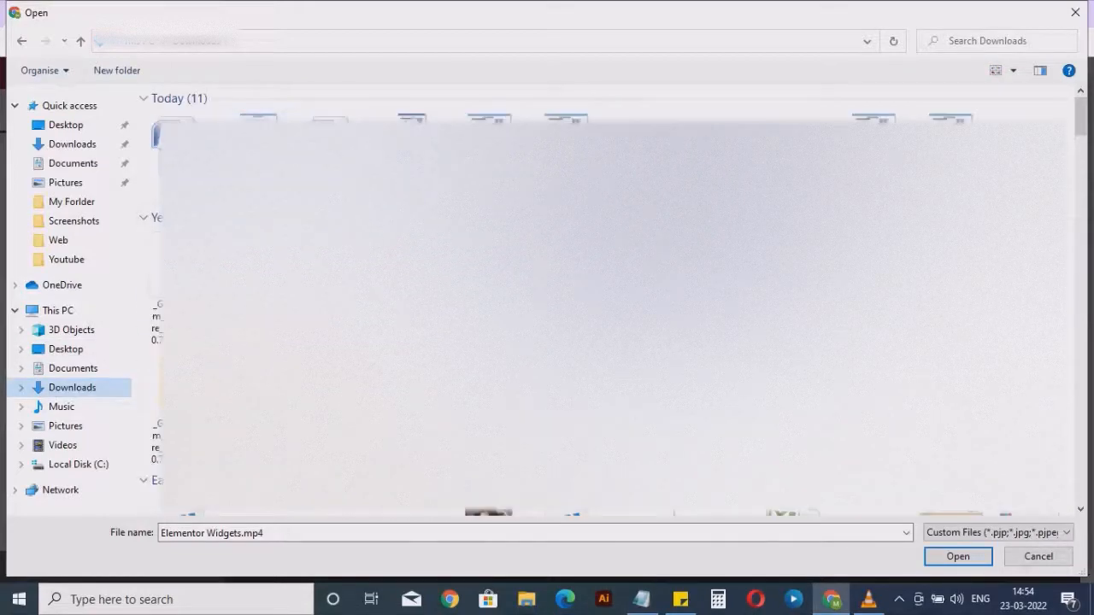
scroll(611, 300, down, 3)
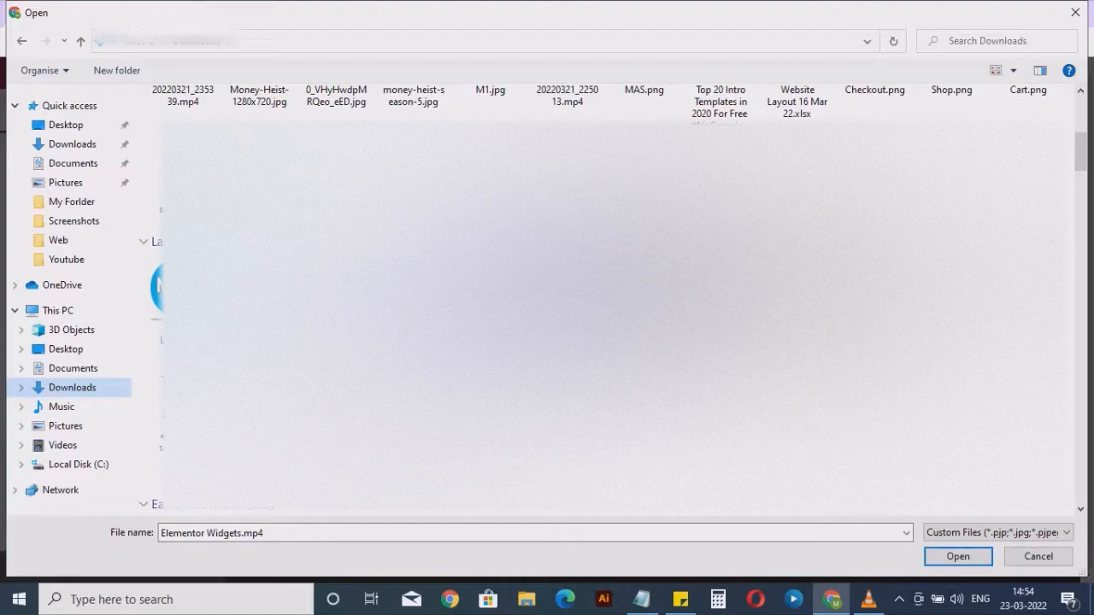
scroll(611, 300, down, 3)
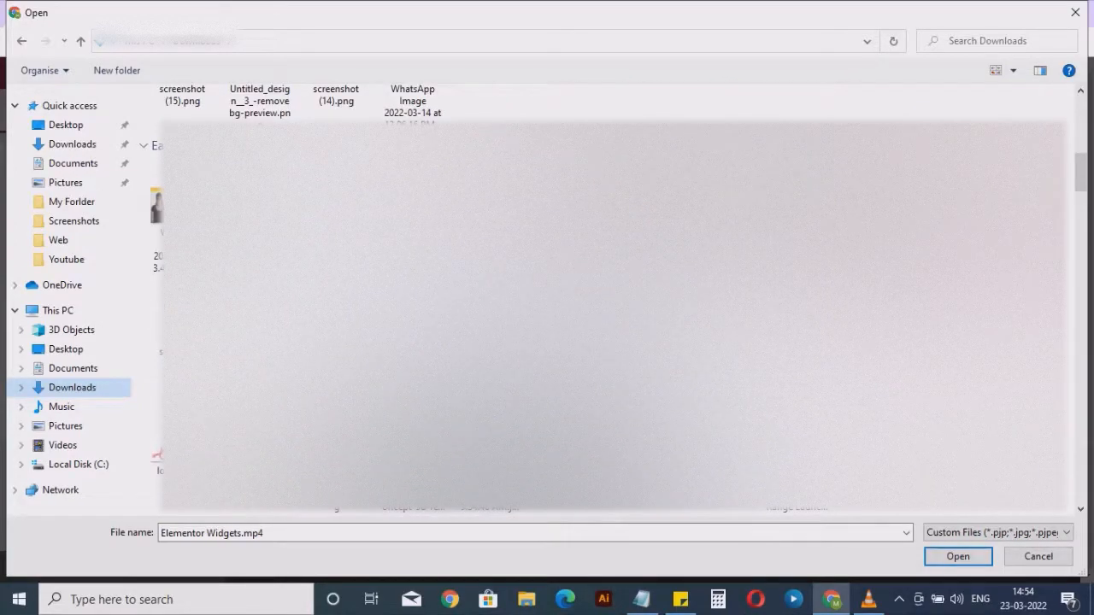
click(566, 325)
click(959, 556)
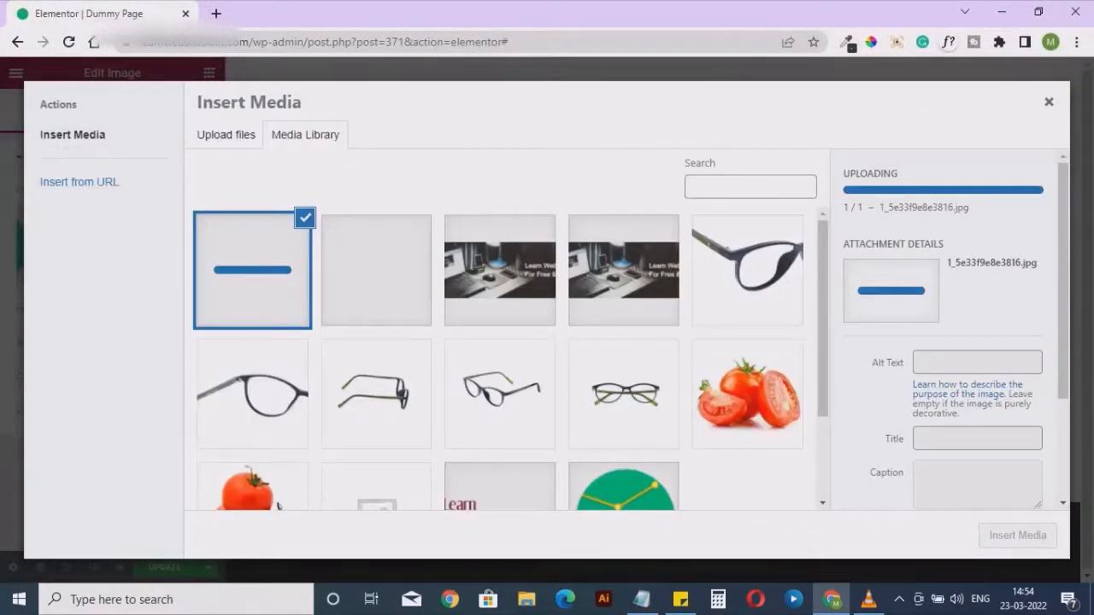
click(1018, 536)
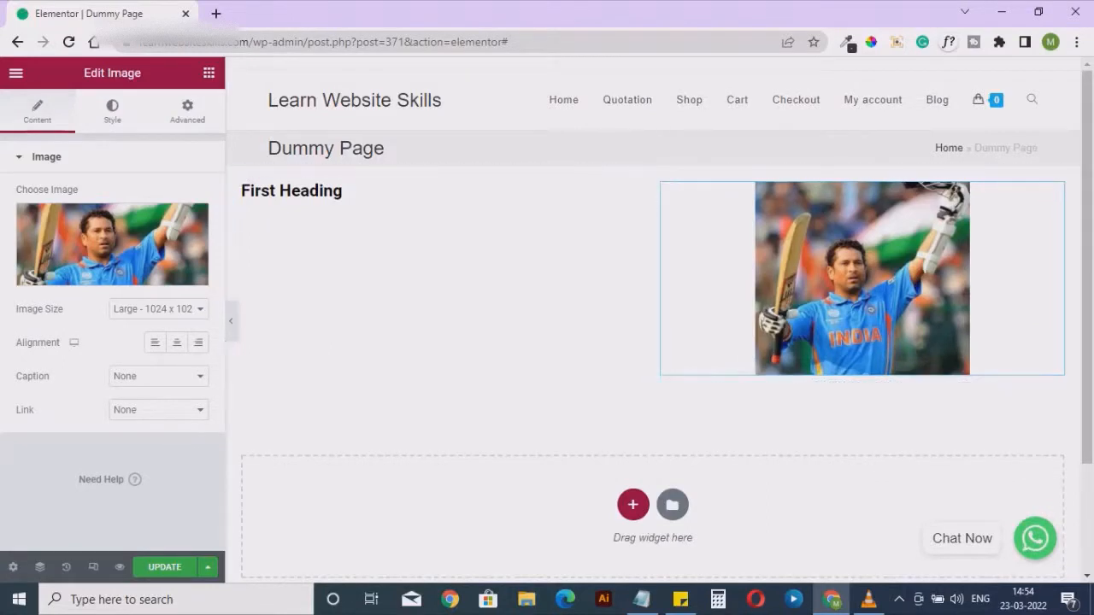
Examine the image's advanced settings and its style options, including width, opacity, border type and border radius
click(187, 111)
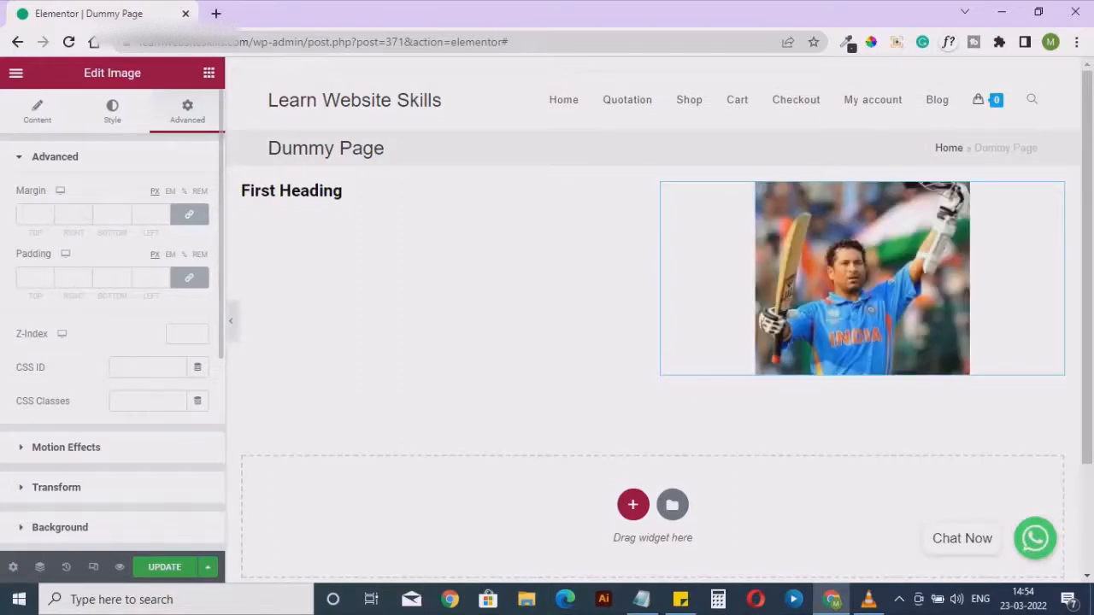
click(112, 111)
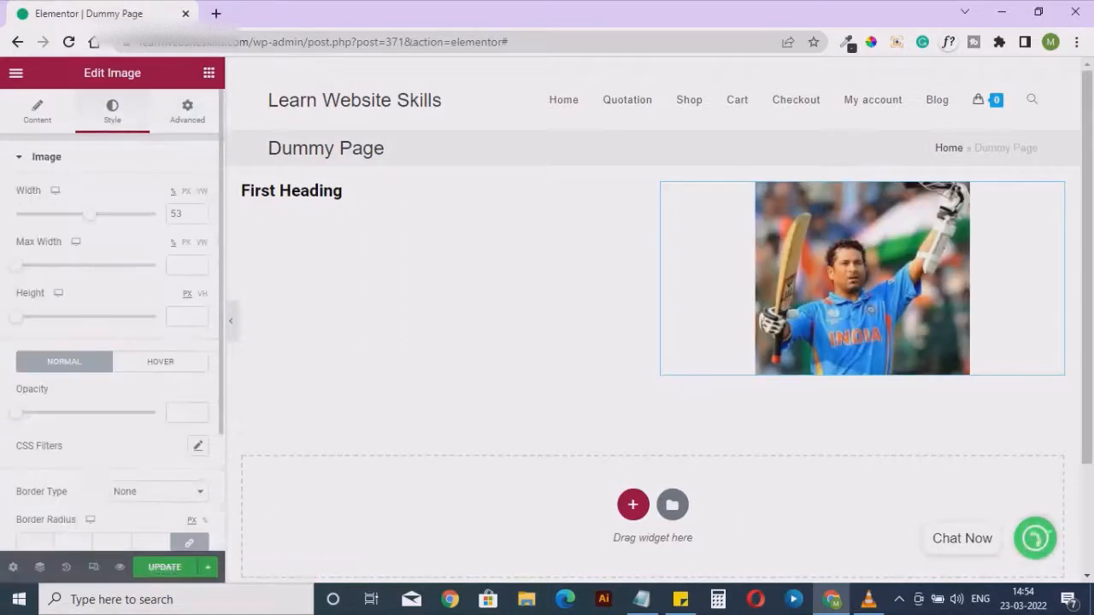
scroll(112, 342, down, 1)
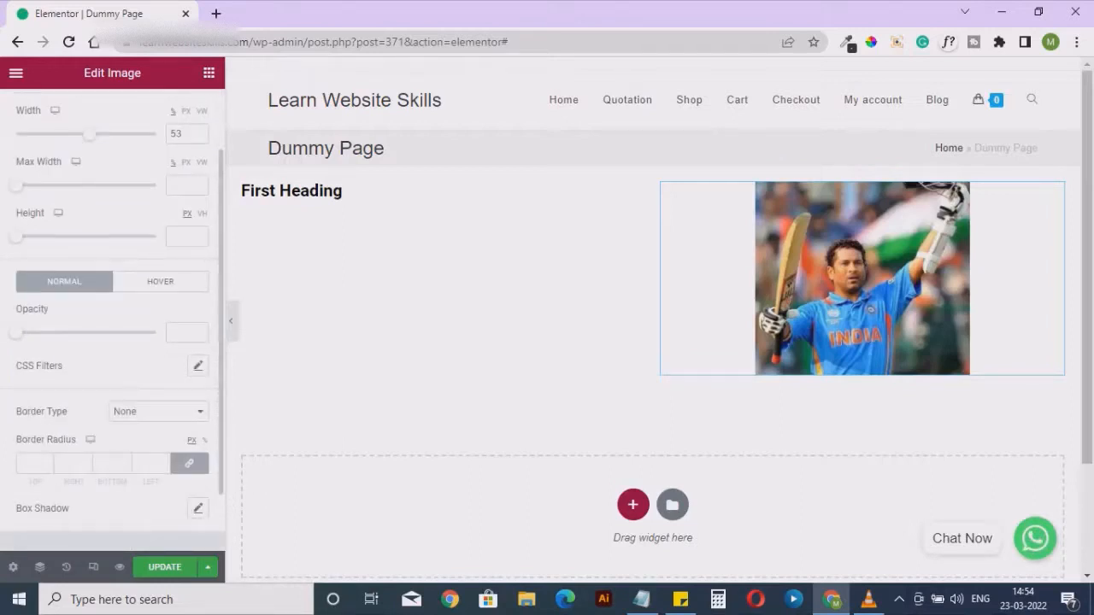
scroll(112, 342, down, 1)
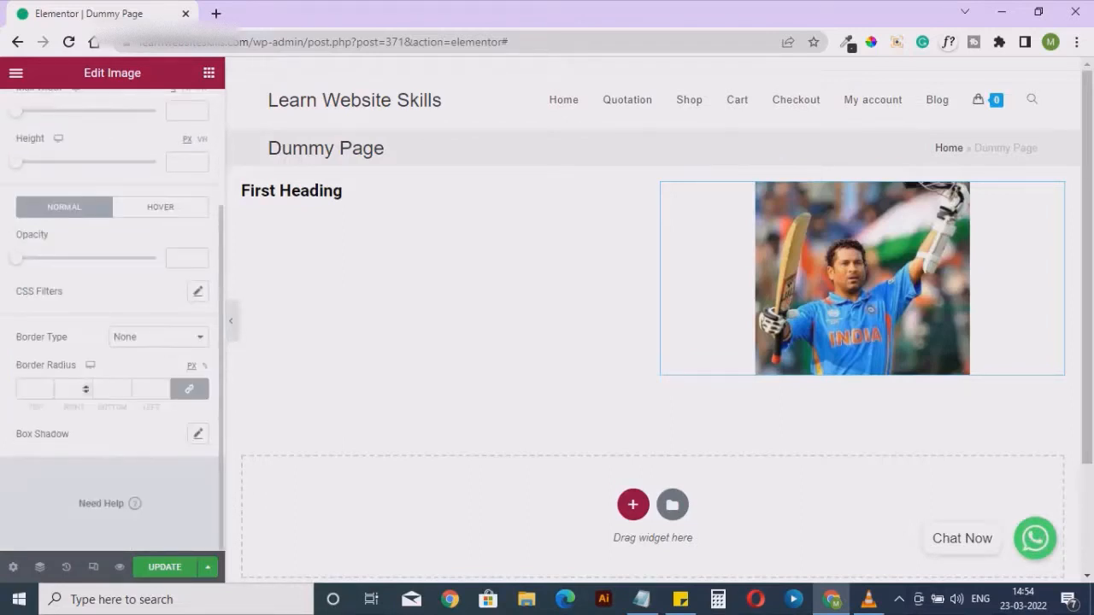
click(68, 389)
click(31, 389)
click(71, 389)
click(106, 389)
scroll(106, 389, up, 2)
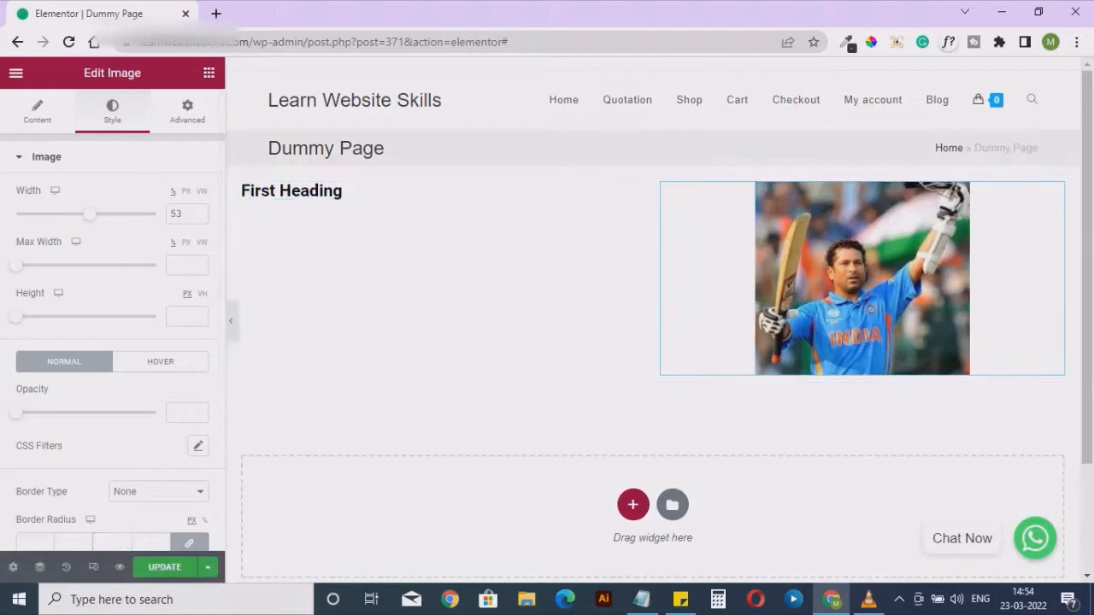
Place a Text Editor widget directly below First Heading in the first column and select its placeholder text
click(209, 73)
drag(167, 342, 310, 181)
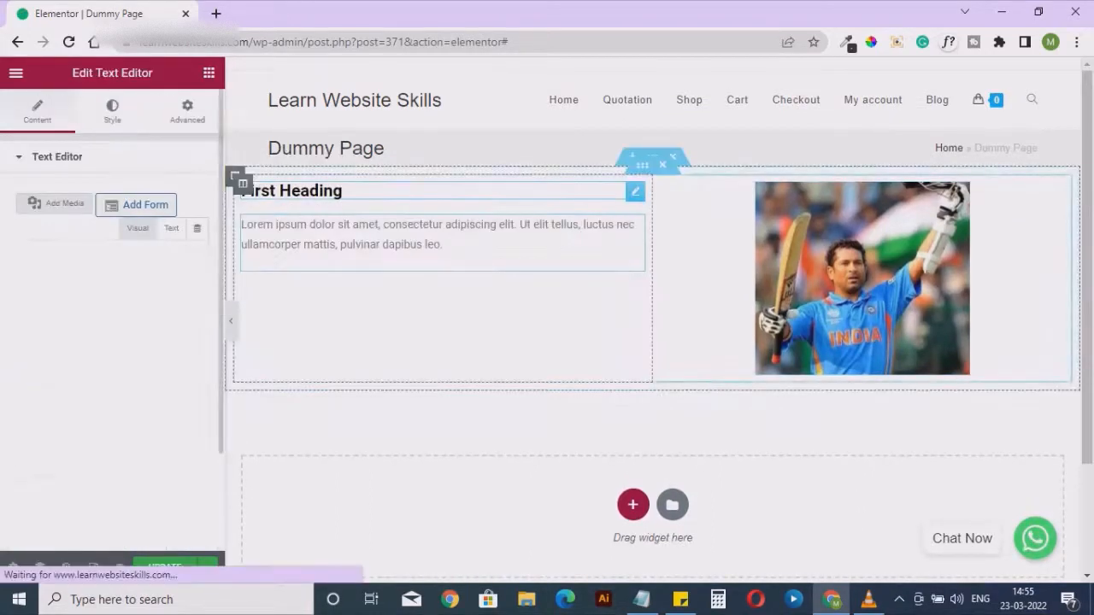
drag(96, 387, 25, 307)
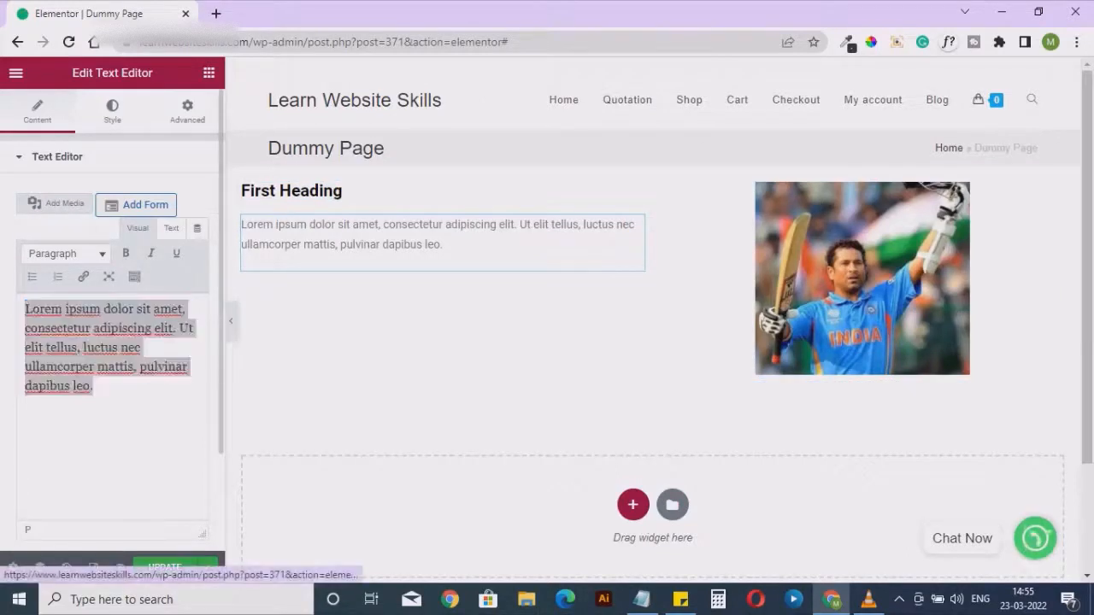
Set the placeholder paragraph's text color to black
click(112, 111)
click(197, 229)
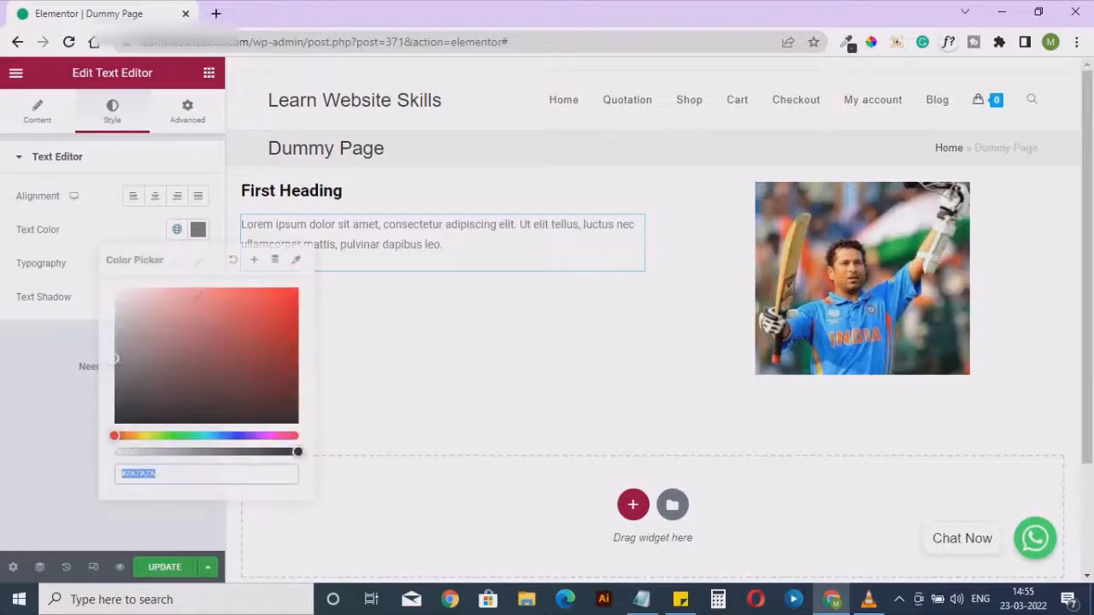
text(#000000)
key(Return)
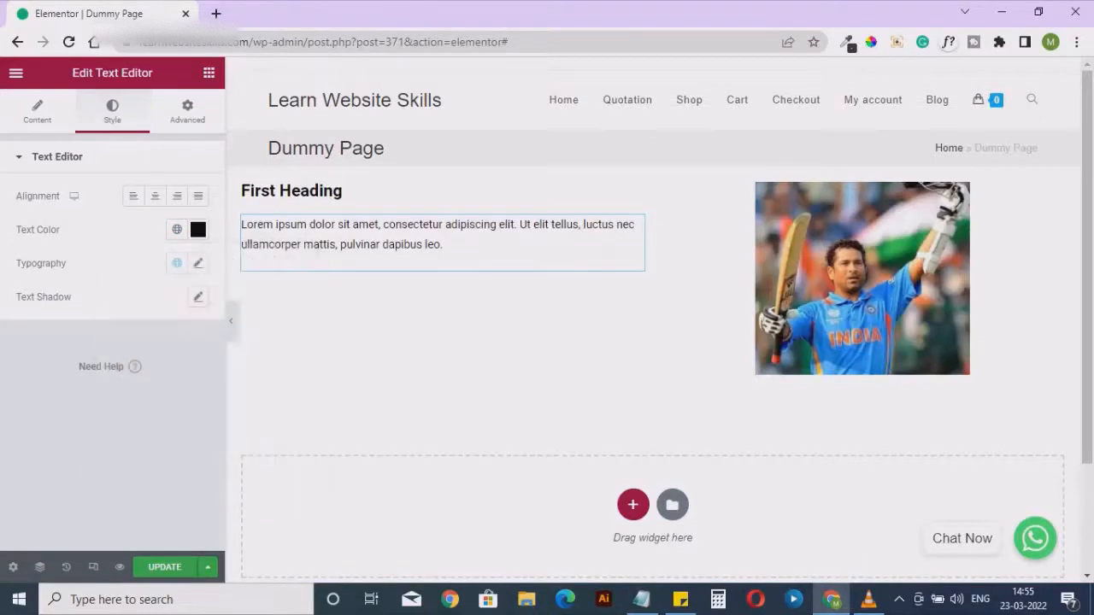
Set the paragraph's font size to 29 px, try the Risque font family, and settle on Roboto Condensed
click(198, 262)
click(152, 338)
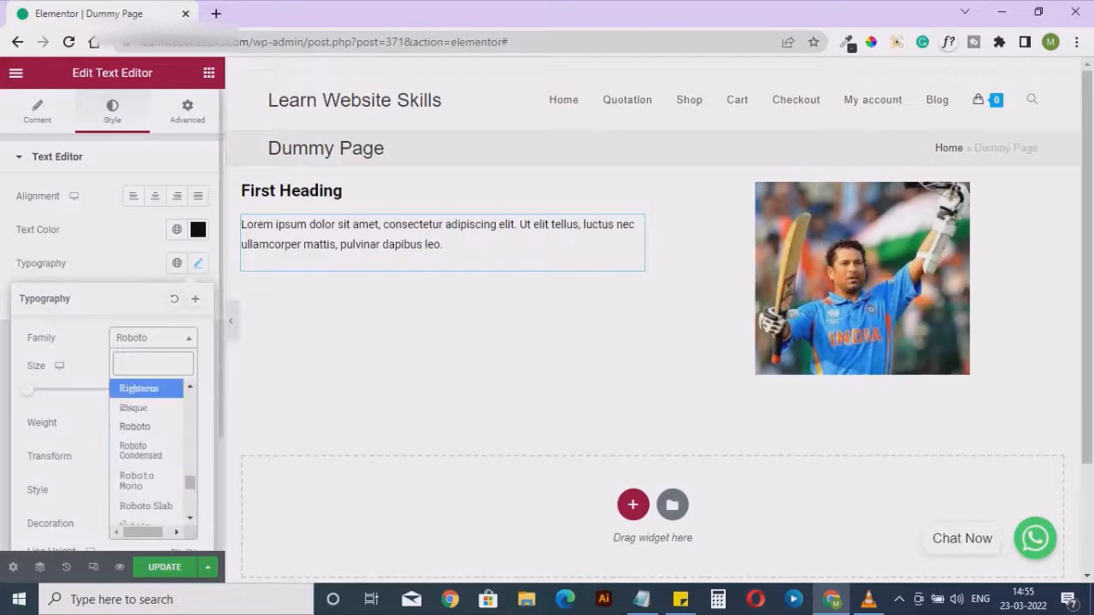
mouse_move(27, 390)
mouse_down()
mouse_move(56, 390)
mouse_move(43, 389)
mouse_up()
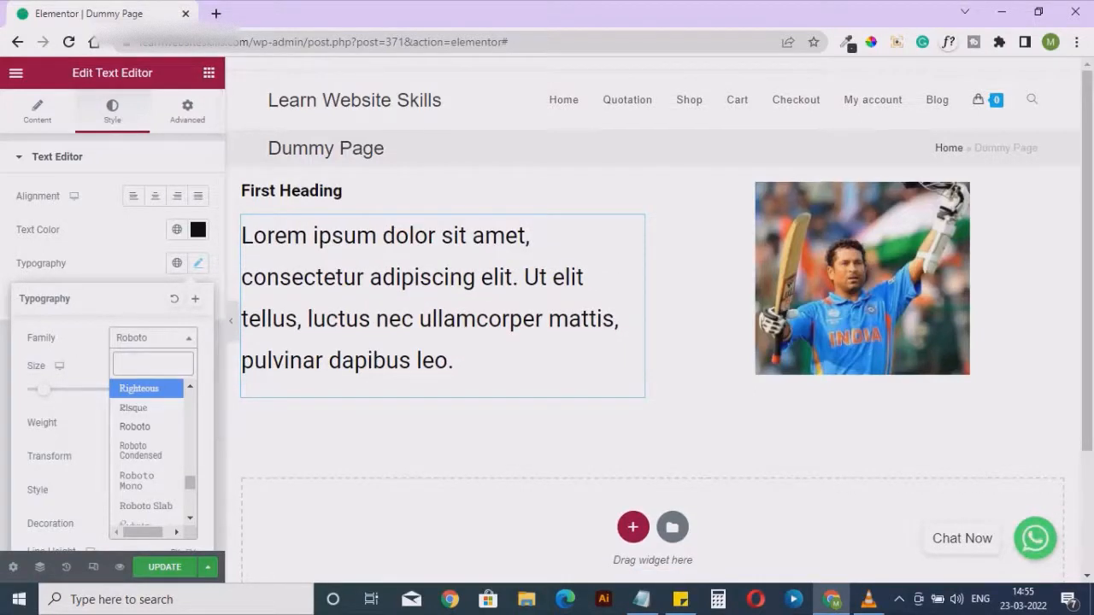
click(153, 338)
click(153, 338)
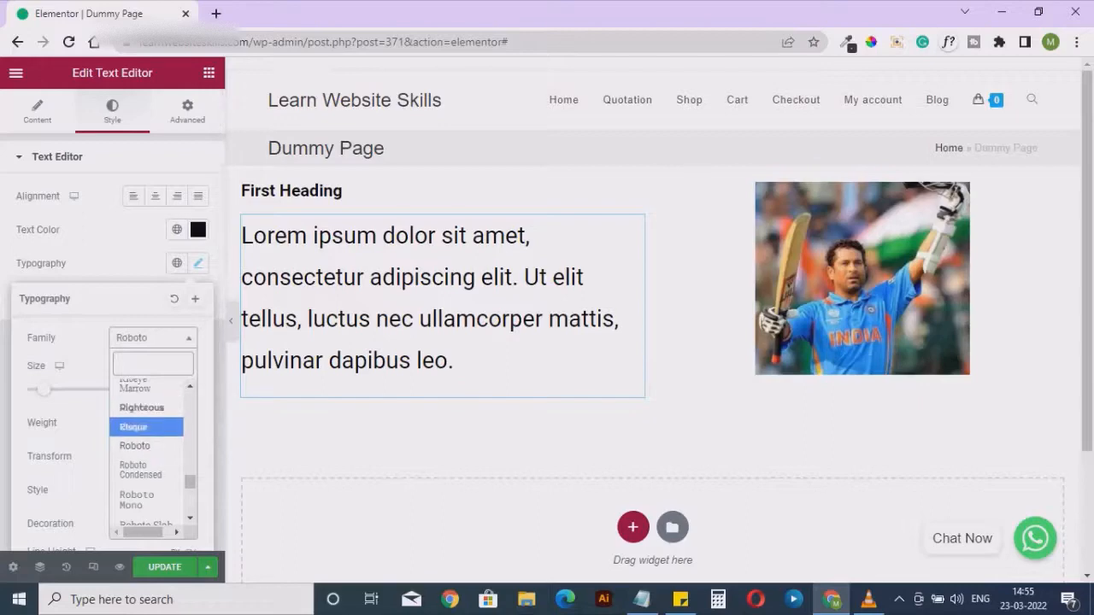
key(Return)
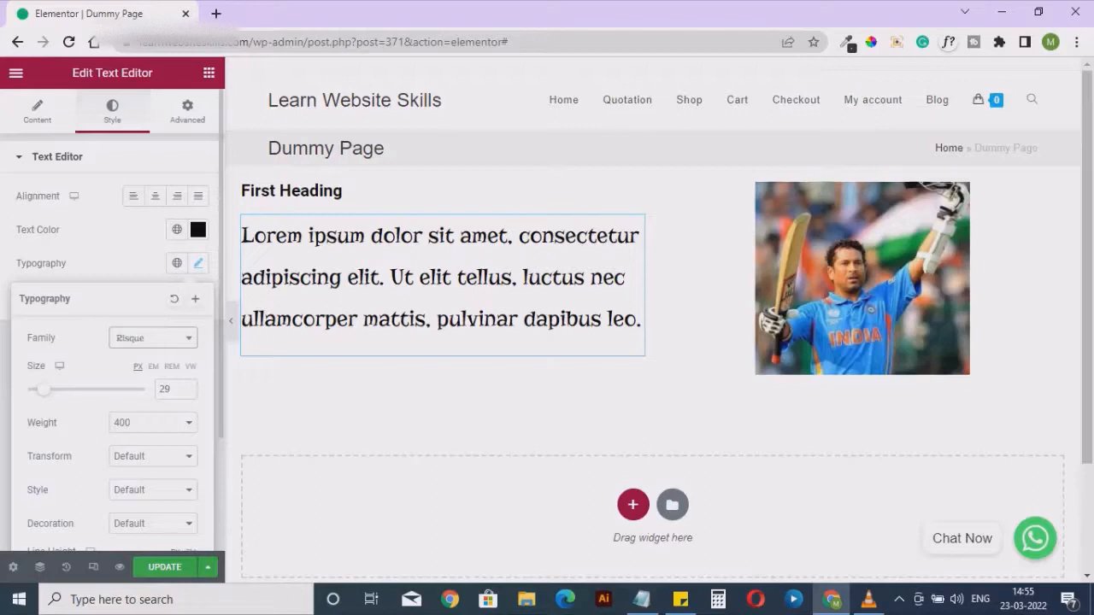
click(153, 339)
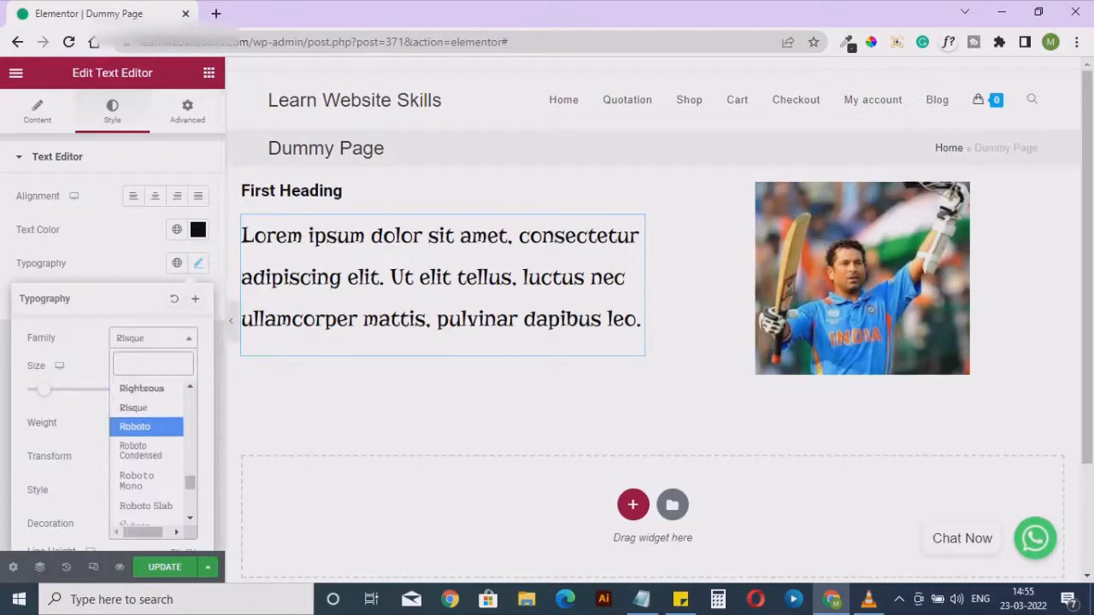
key(Return)
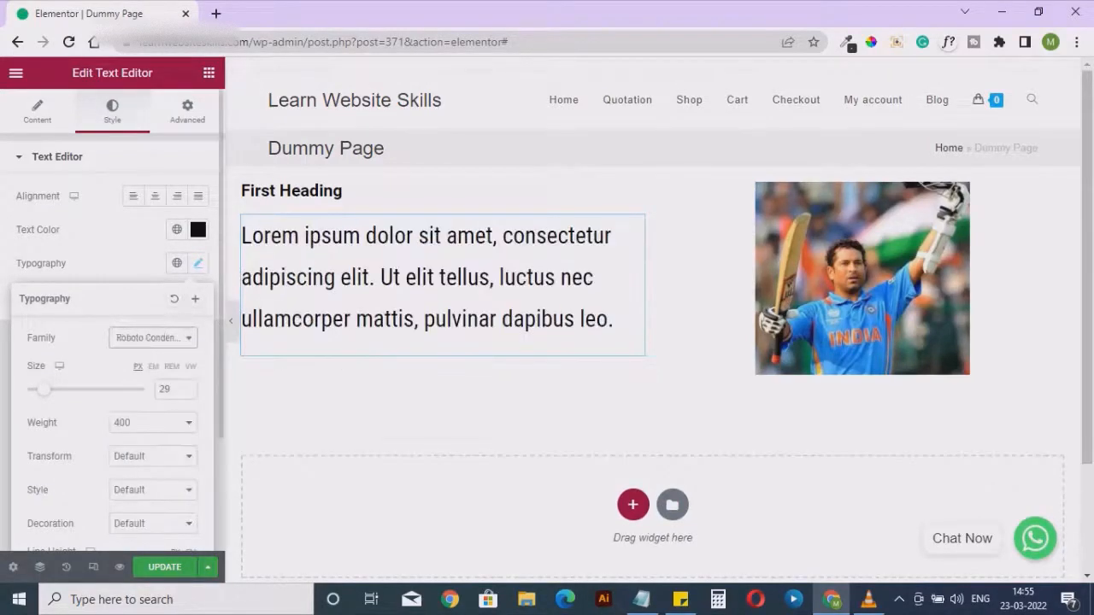
Change the paragraph's text color to a medium gray
click(198, 264)
click(198, 229)
drag(163, 343, 116, 358)
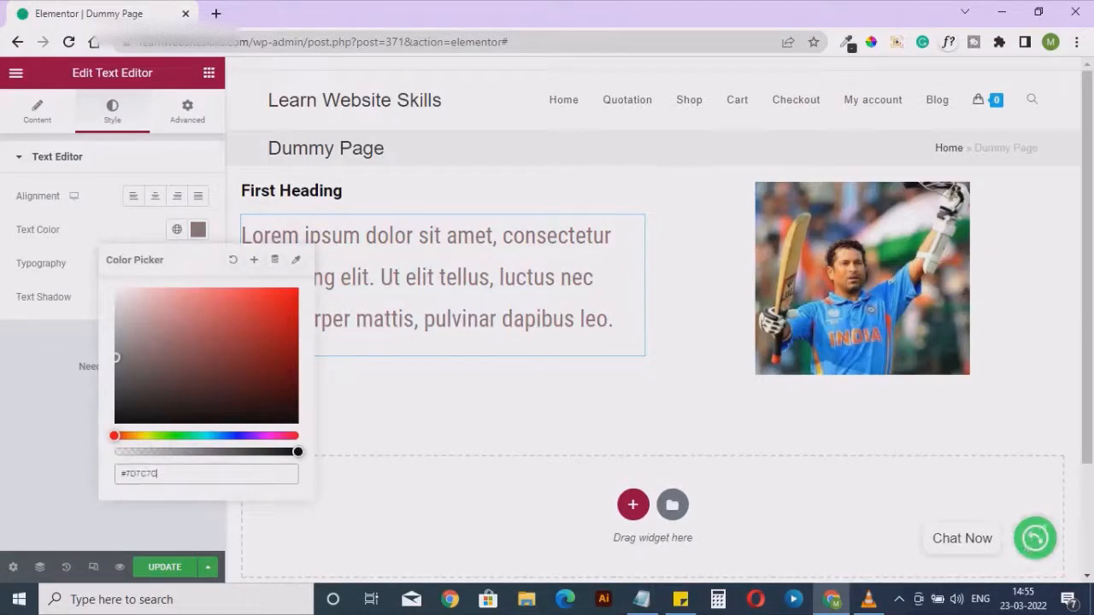
click(198, 229)
Try center, right and justified alignment on the paragraph, and finish by aligning it left
click(155, 196)
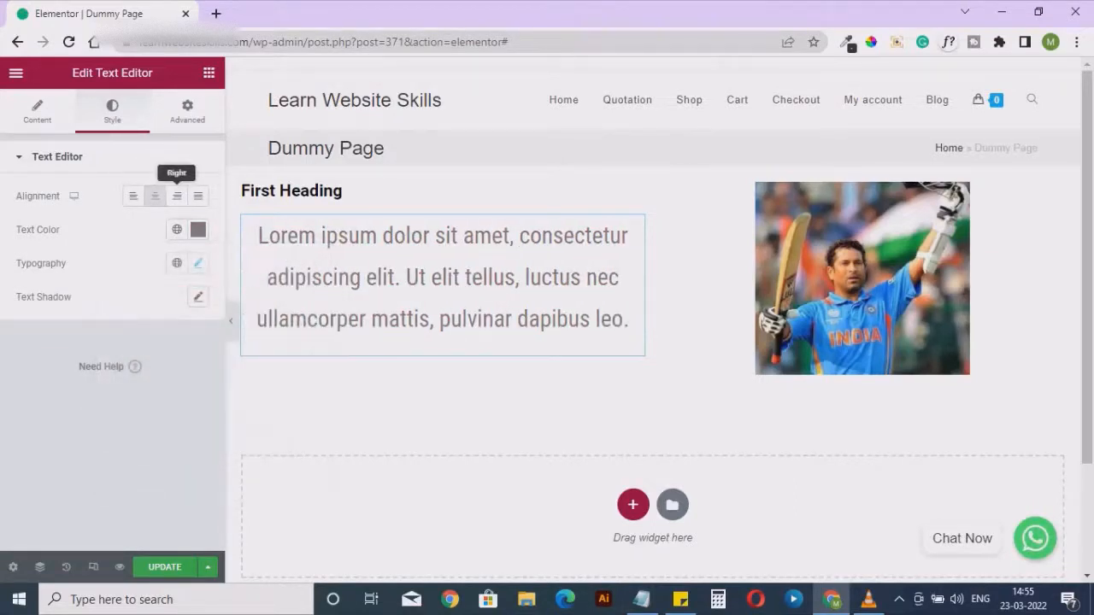
click(177, 196)
click(199, 196)
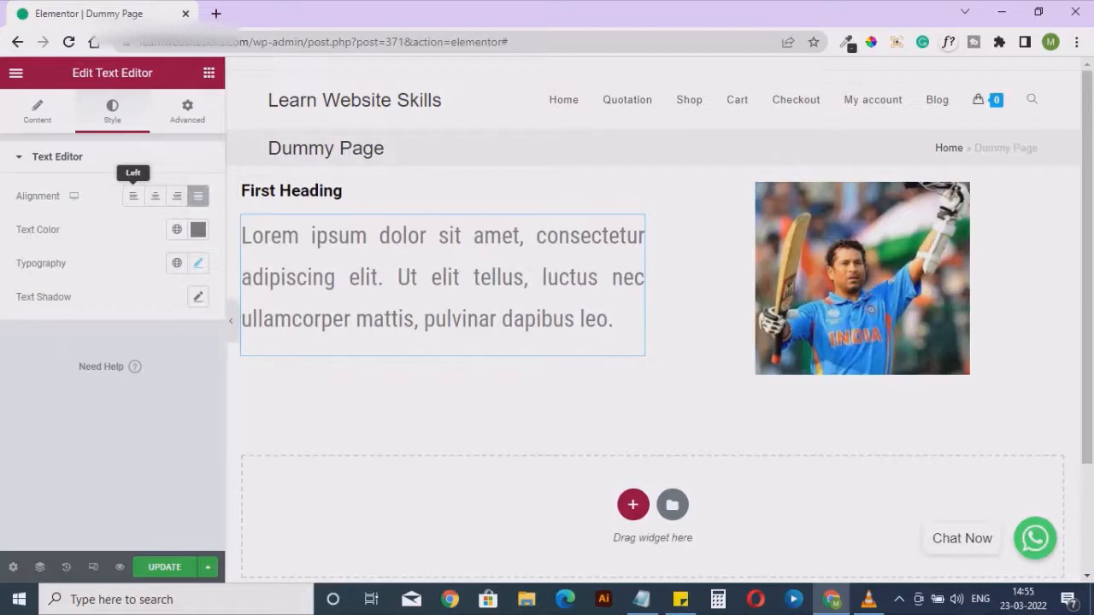
click(133, 196)
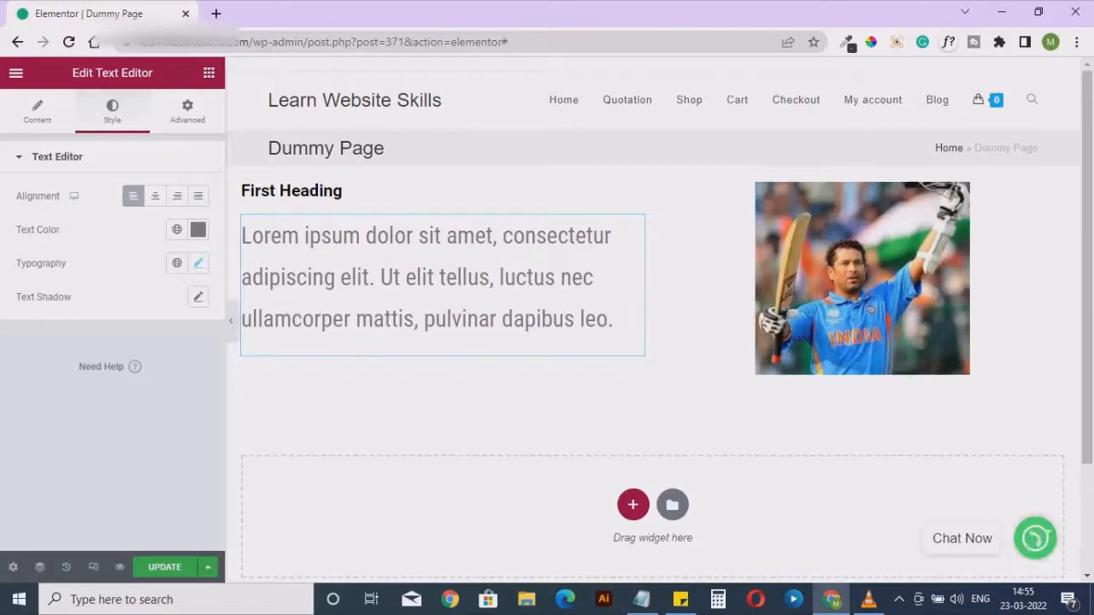
Look through the text widget's advanced settings and its content, and return to the list of available widgets
click(187, 111)
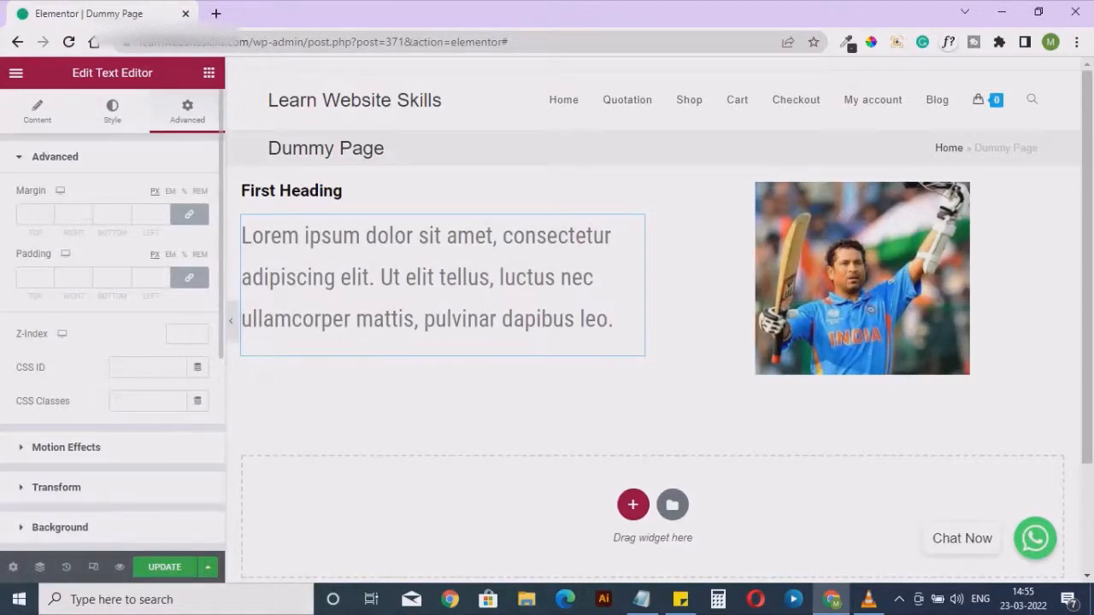
scroll(111, 342, down, 3)
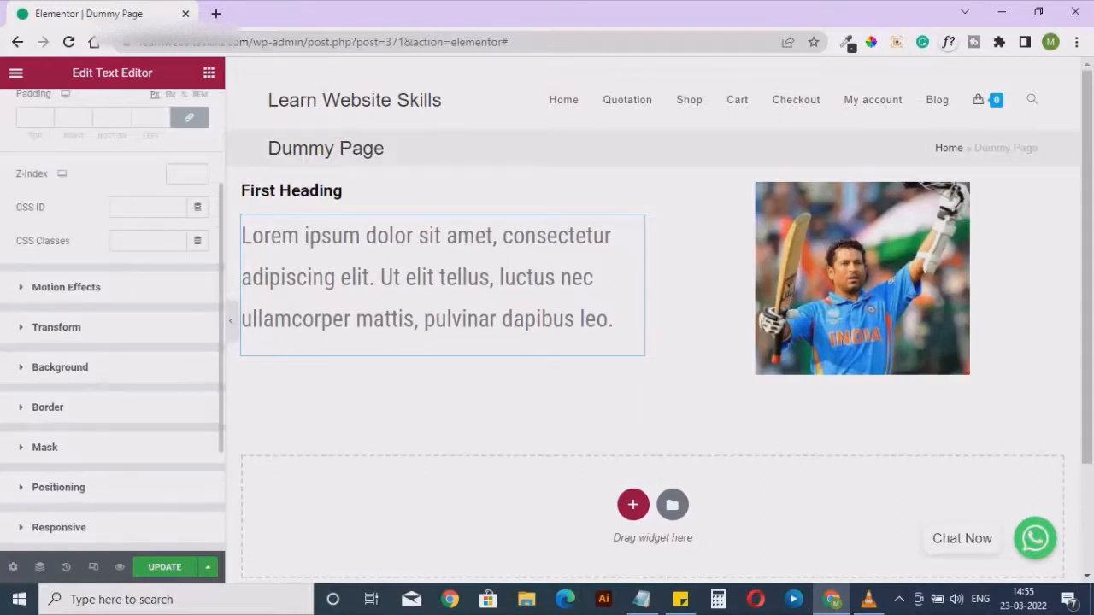
scroll(112, 342, down, 2)
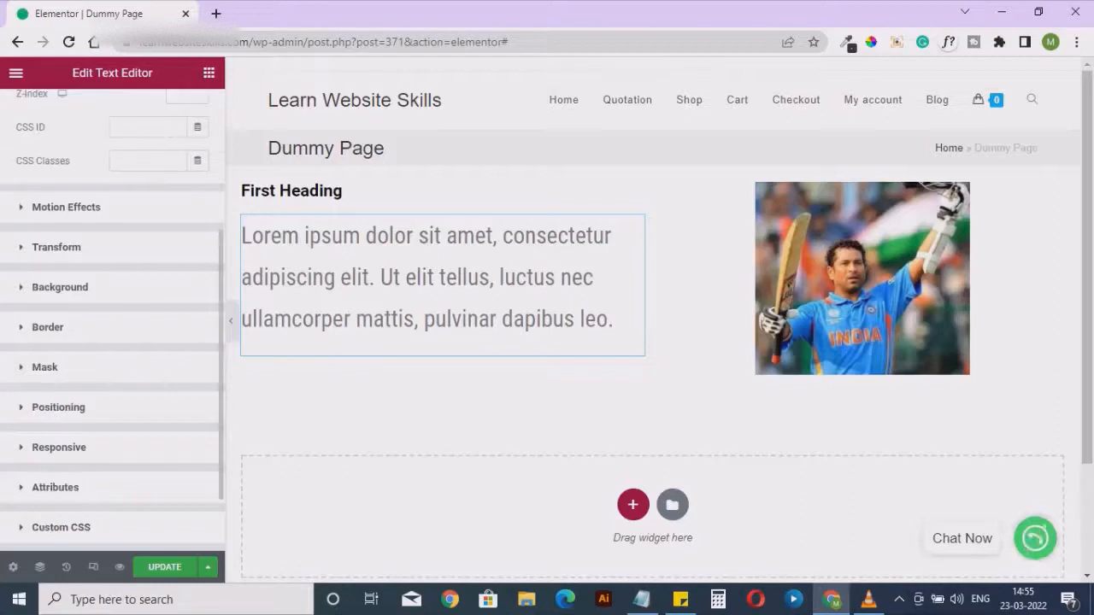
scroll(111, 342, up, 4)
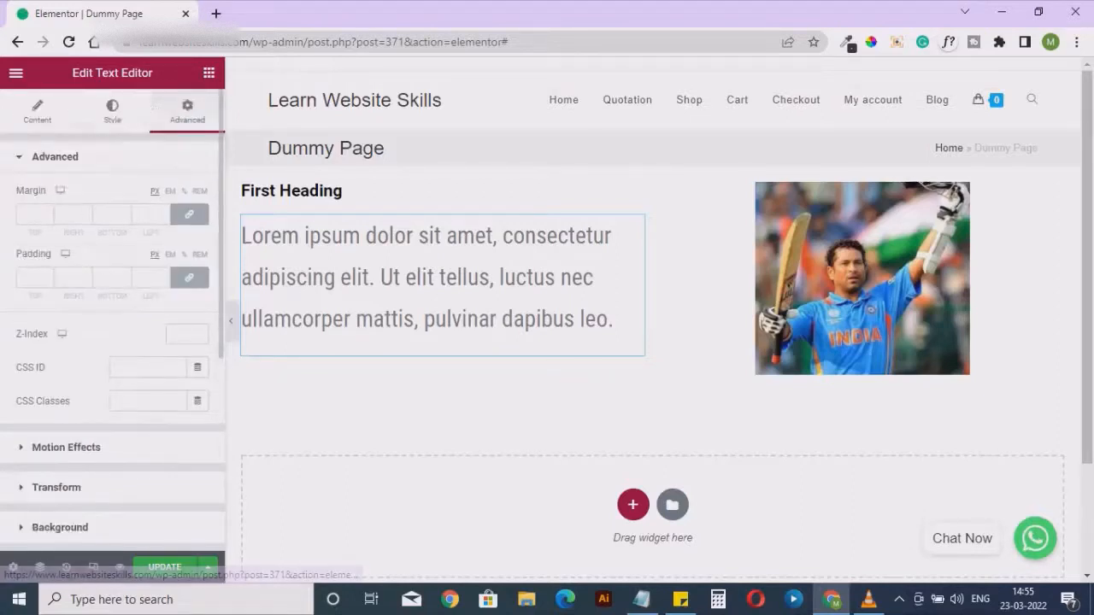
click(37, 111)
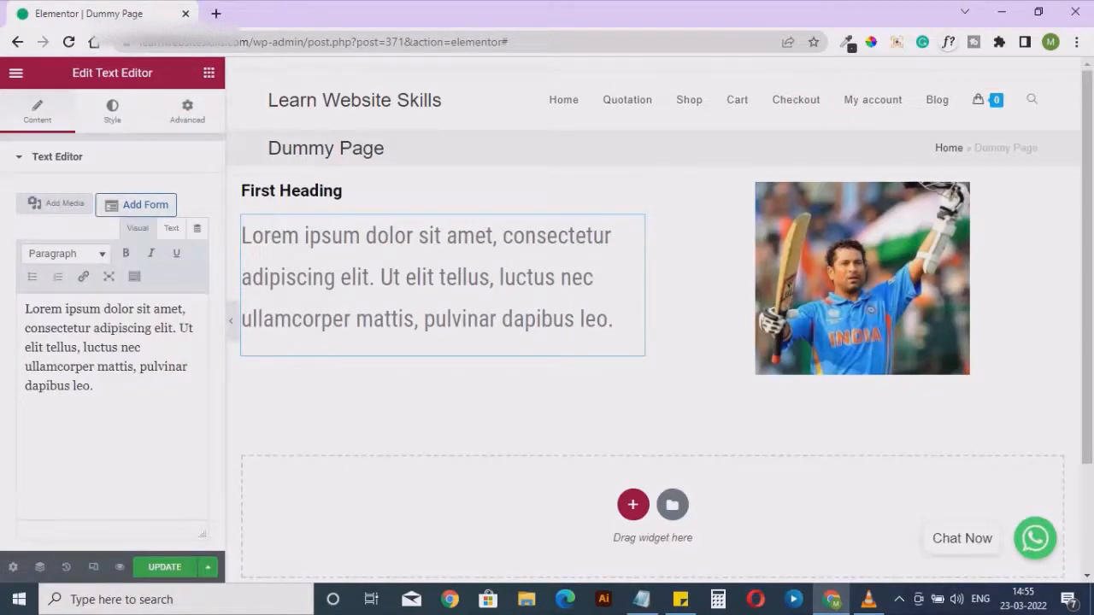
click(208, 73)
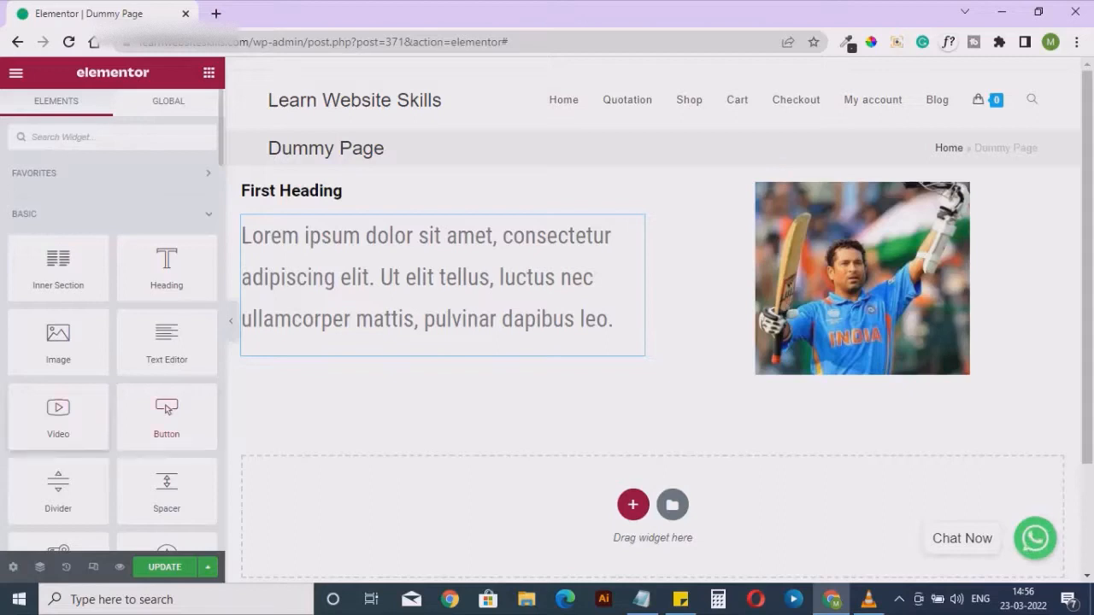
Add a video widget below the paragraph and set its source to YouTube after trying Self Hosted and Dailymotion
drag(58, 414, 368, 337)
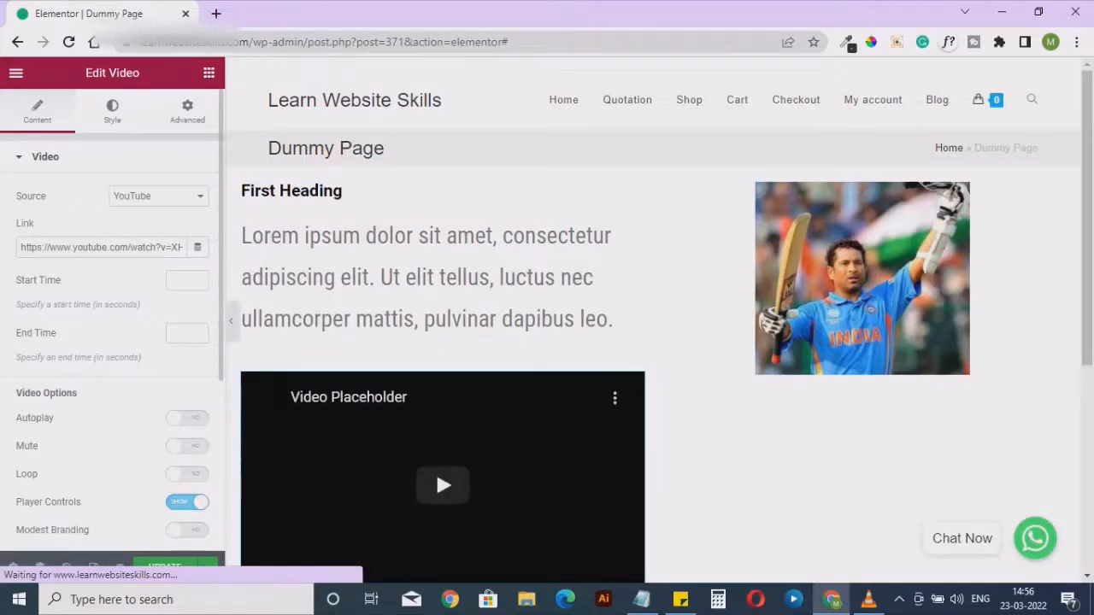
click(158, 196)
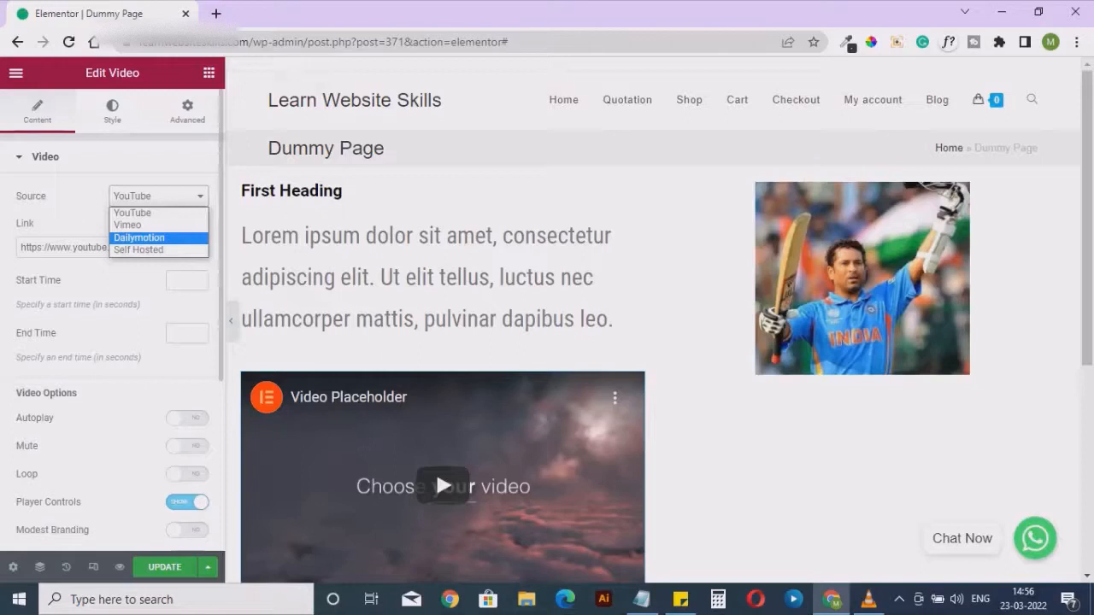
click(138, 249)
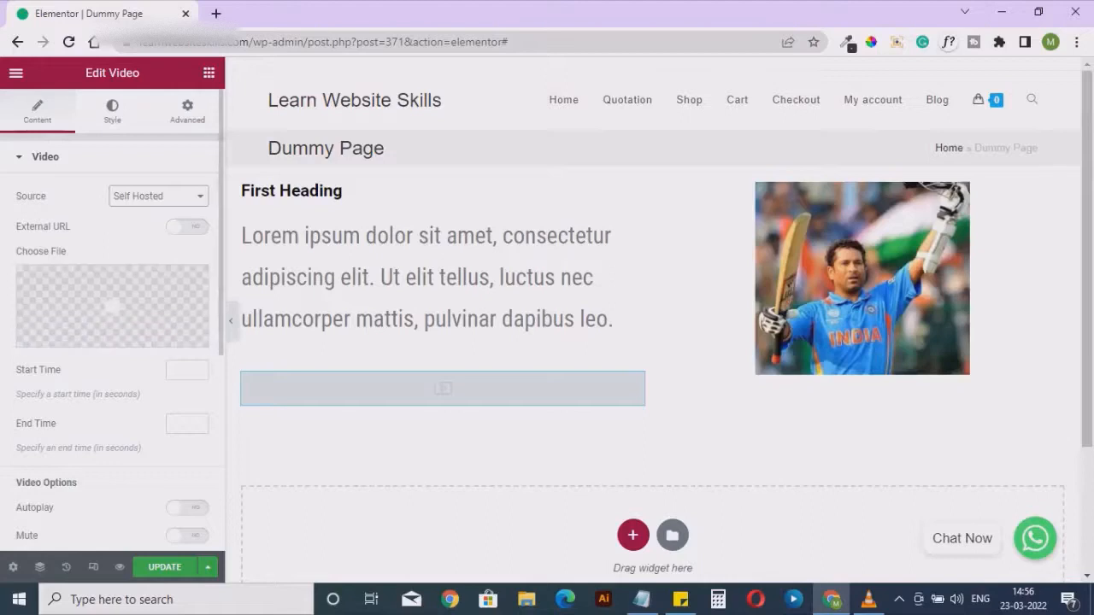
click(158, 195)
click(139, 238)
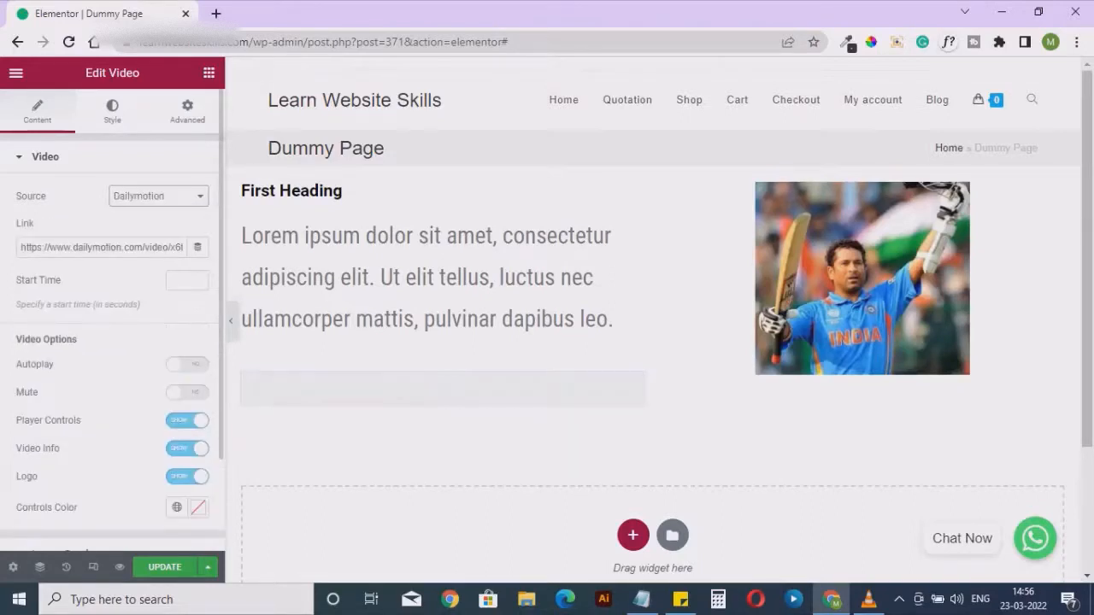
click(158, 195)
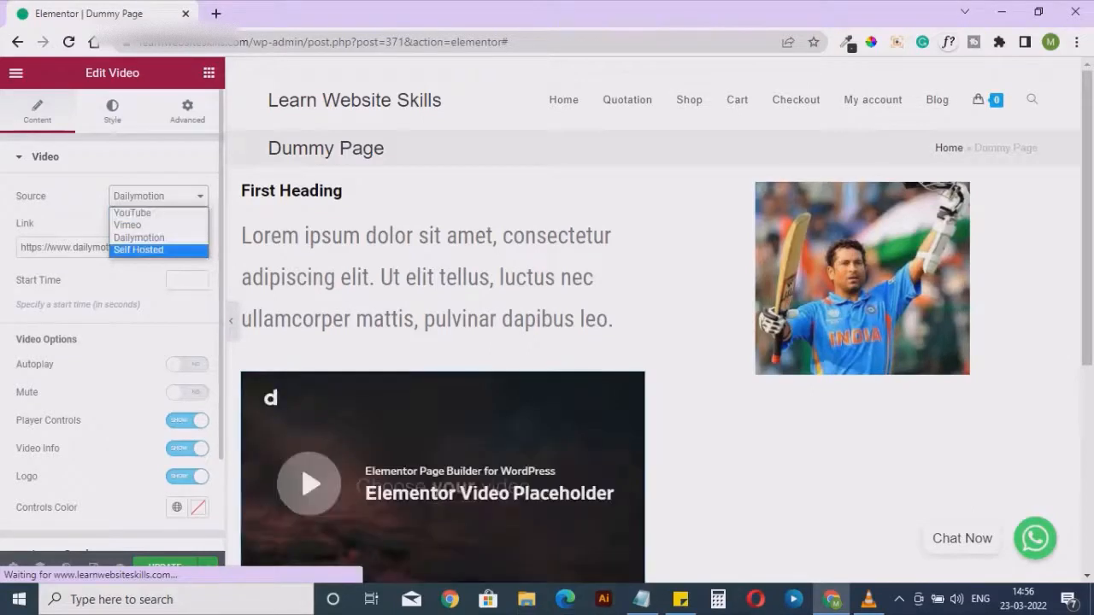
click(68, 247)
key(ctrl+a)
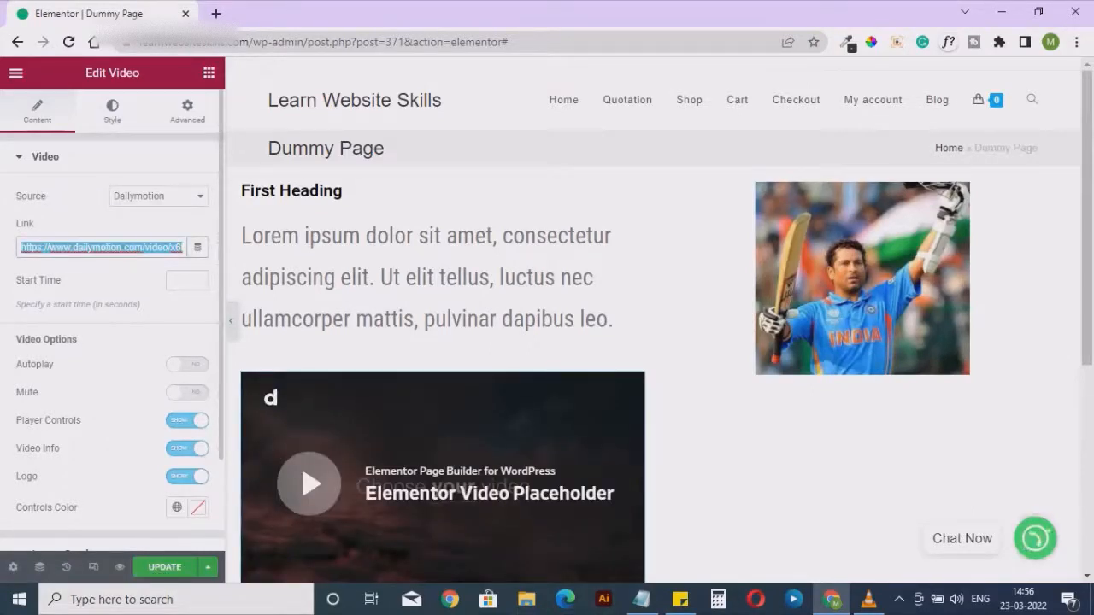
click(158, 195)
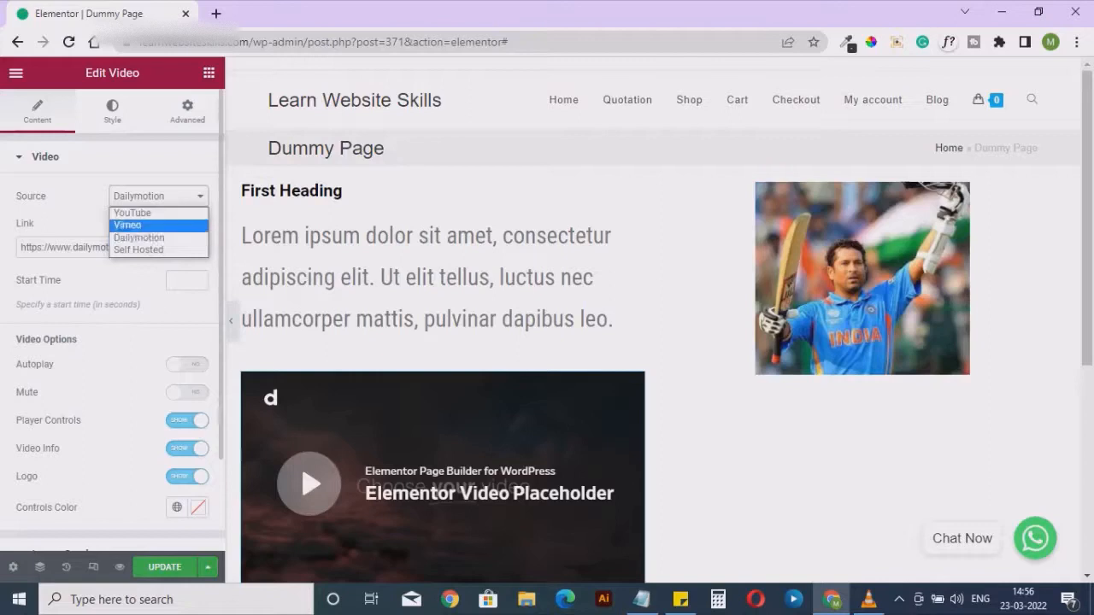
click(133, 213)
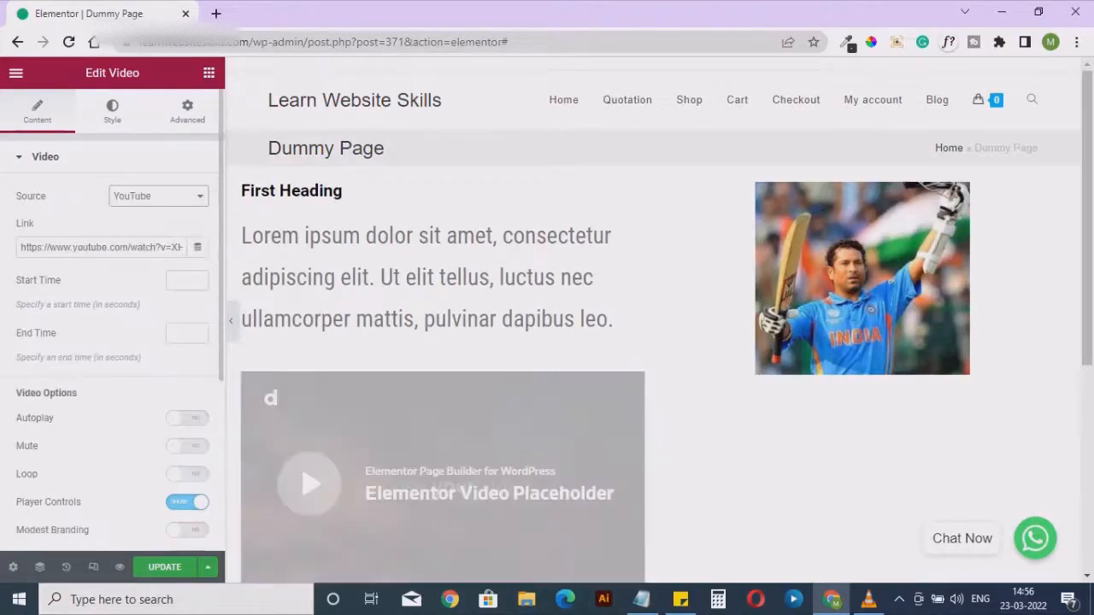
Examine the video's YouTube link and look through its playback options
click(115, 247)
drag(115, 247, 21, 247)
click(104, 224)
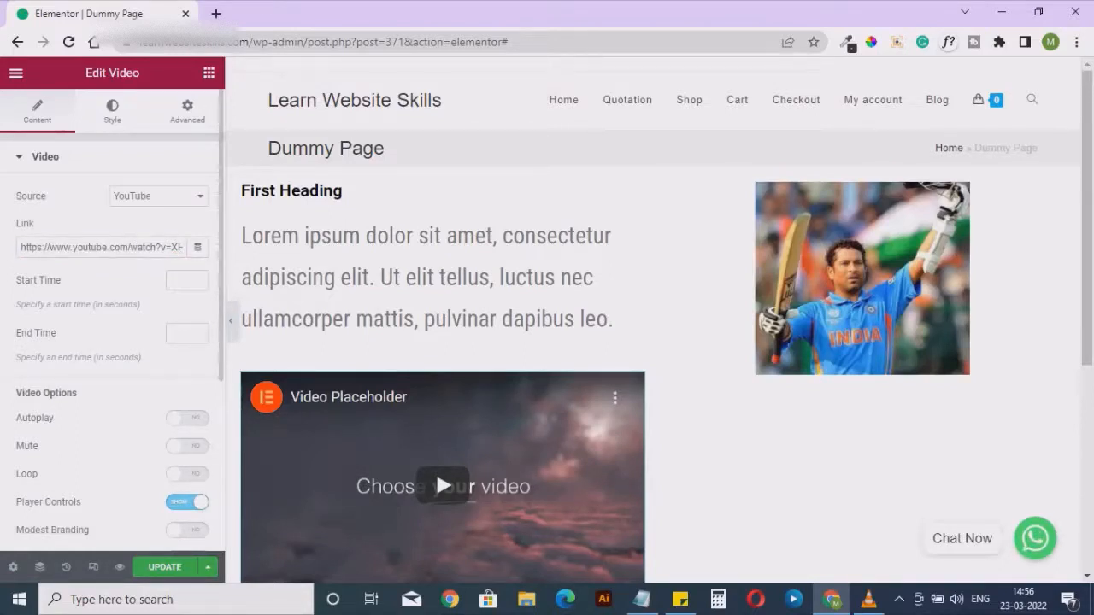
scroll(112, 342, down, 1)
scroll(112, 342, down, 1)
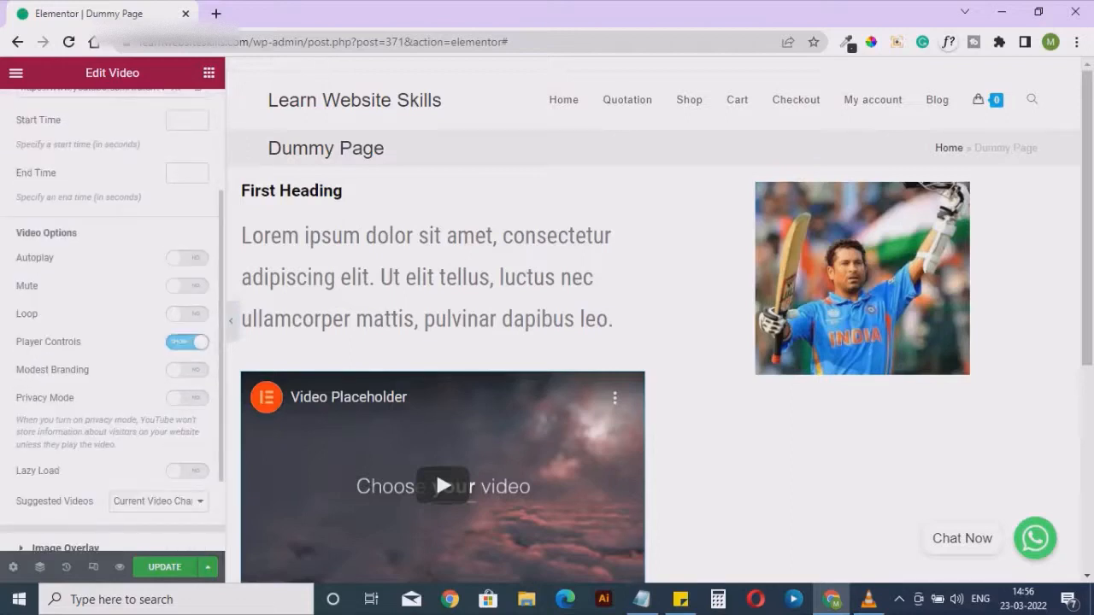
scroll(112, 342, down, 1)
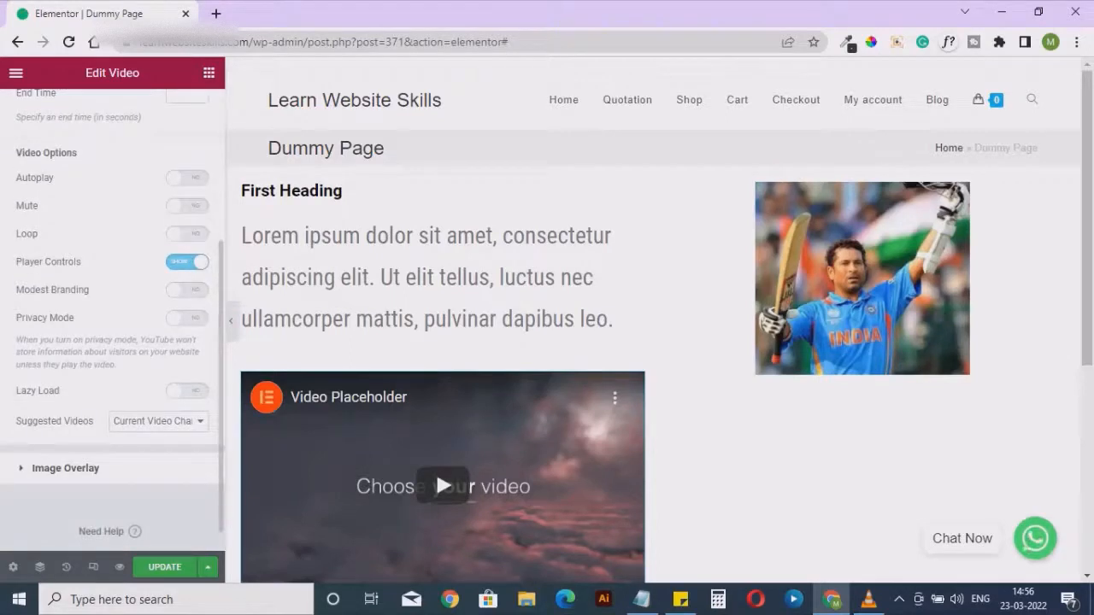
scroll(112, 342, up, 3)
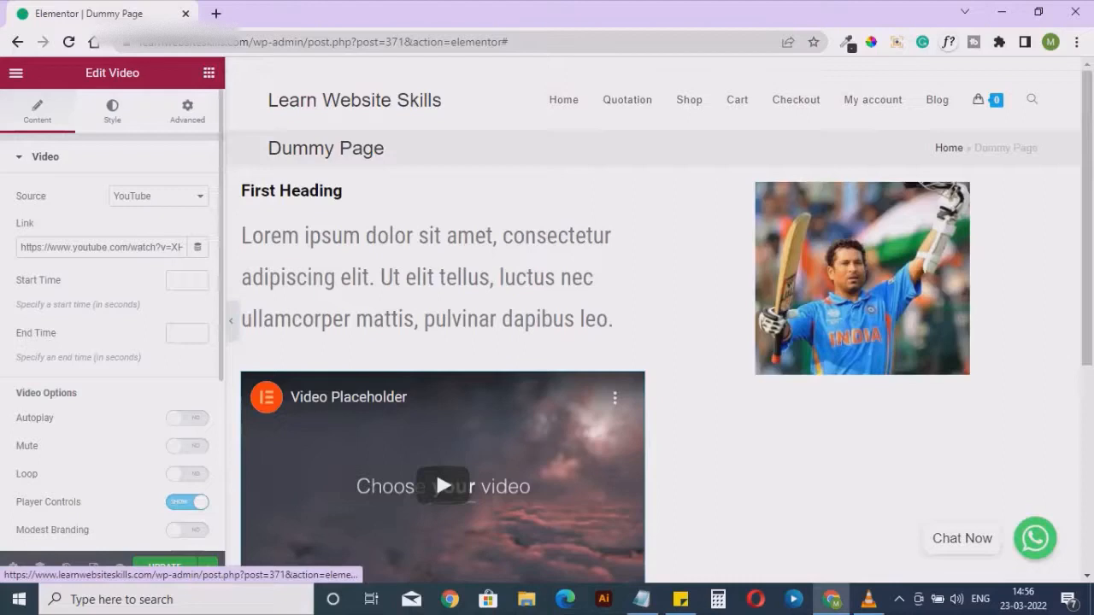
Try 3:2 and 4:3 aspect ratios on the video, and settle on 21:9
click(112, 111)
click(158, 196)
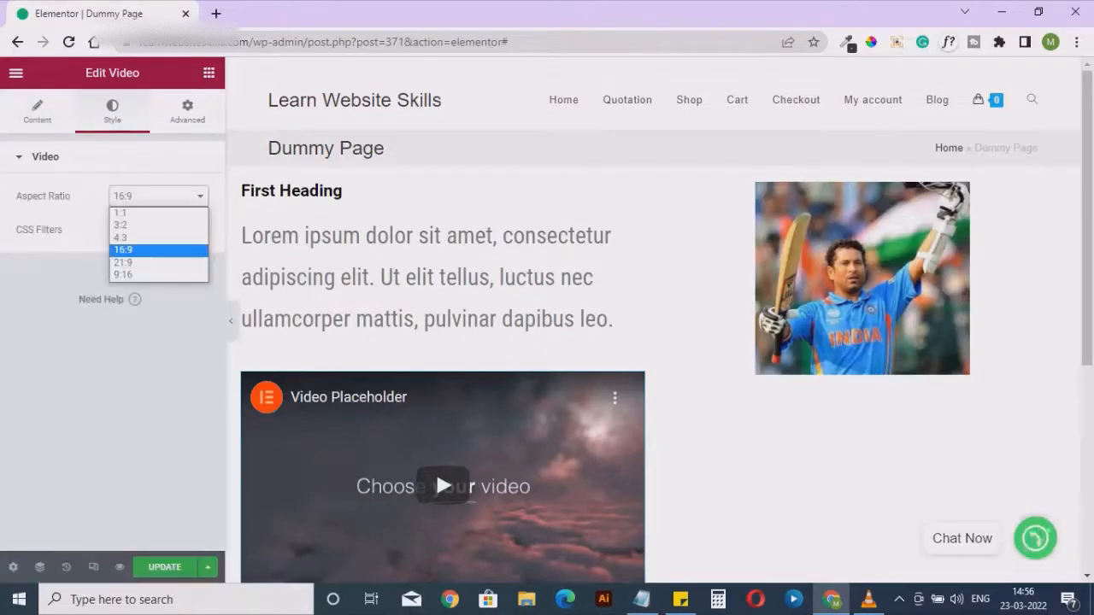
click(158, 247)
click(158, 196)
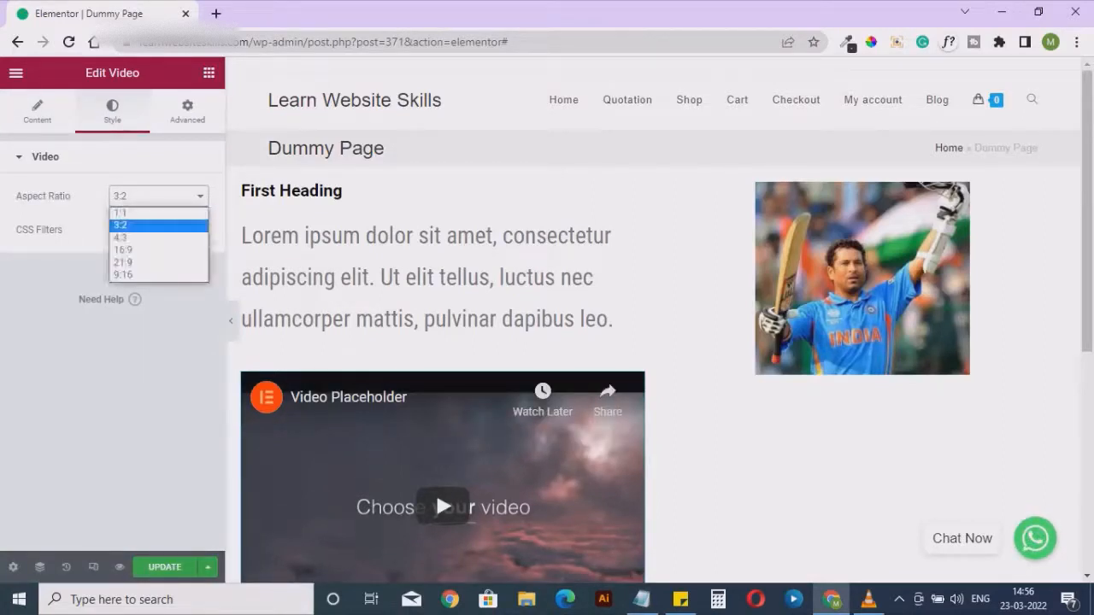
click(158, 237)
click(158, 196)
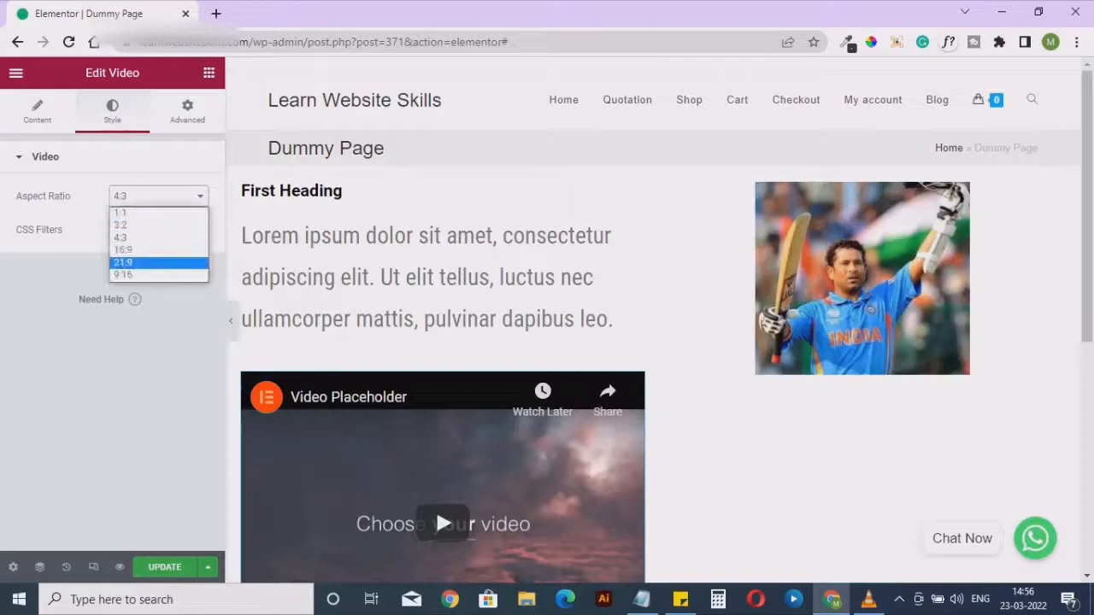
click(158, 262)
Look through the video widget's advanced settings and return to the list of available widgets
click(187, 111)
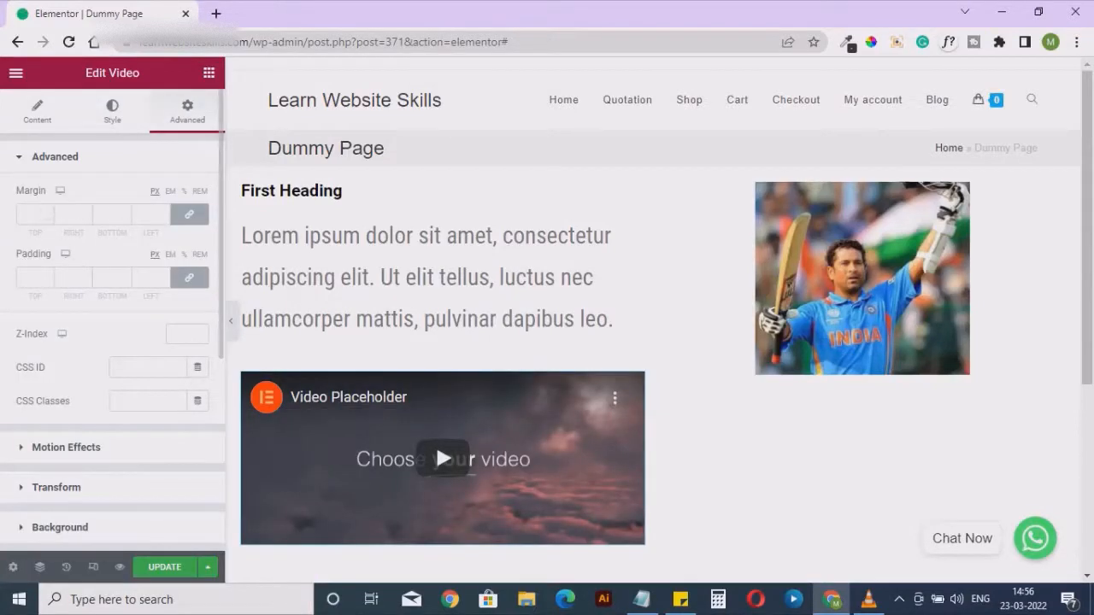
scroll(111, 342, down, 1)
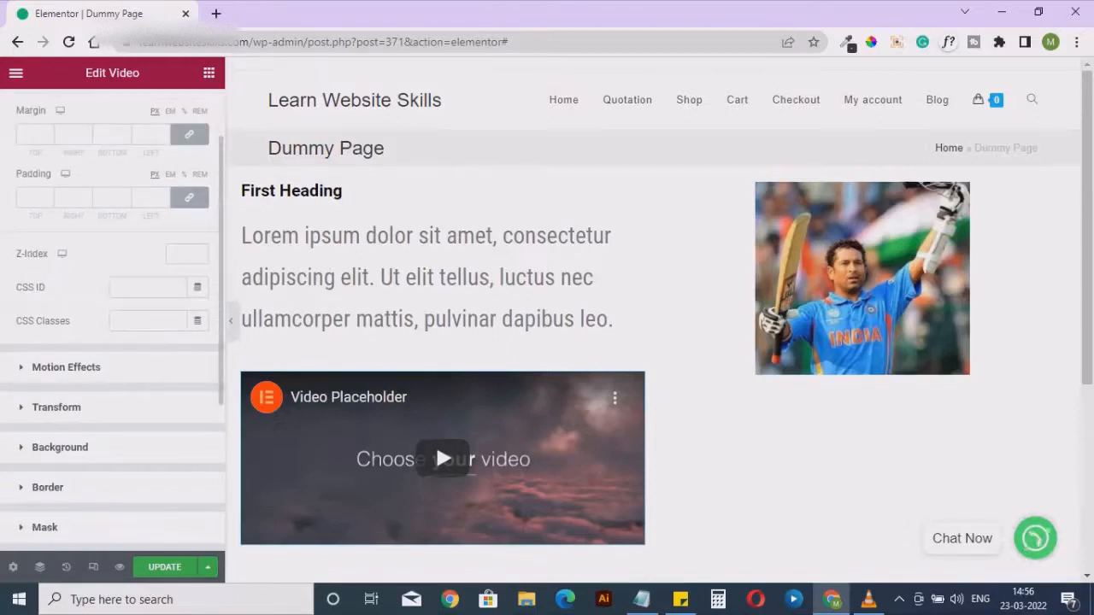
scroll(111, 342, down, 1)
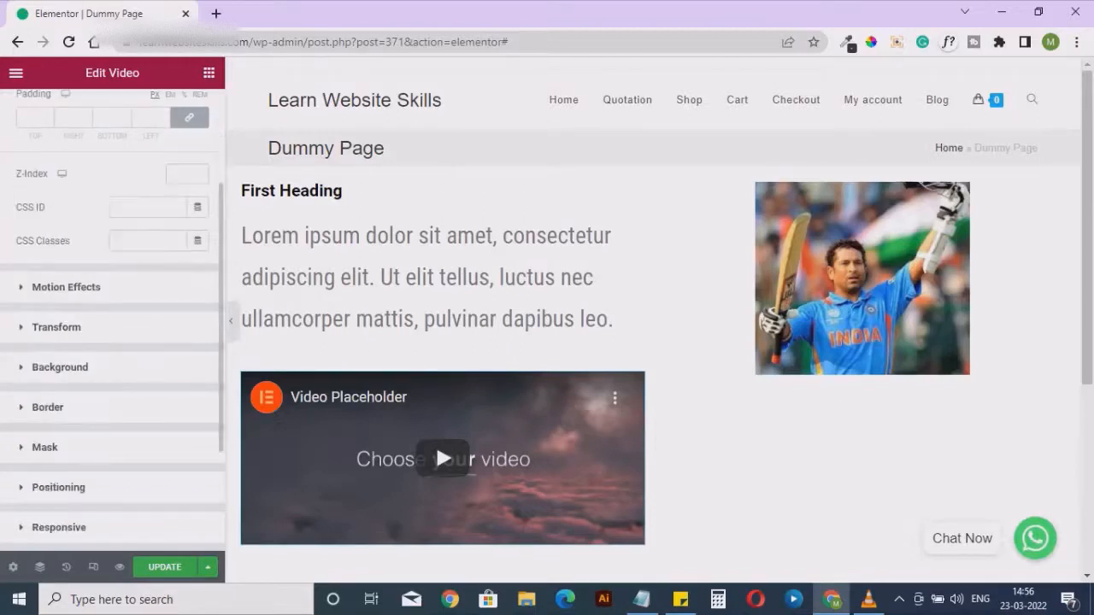
scroll(111, 342, up, 2)
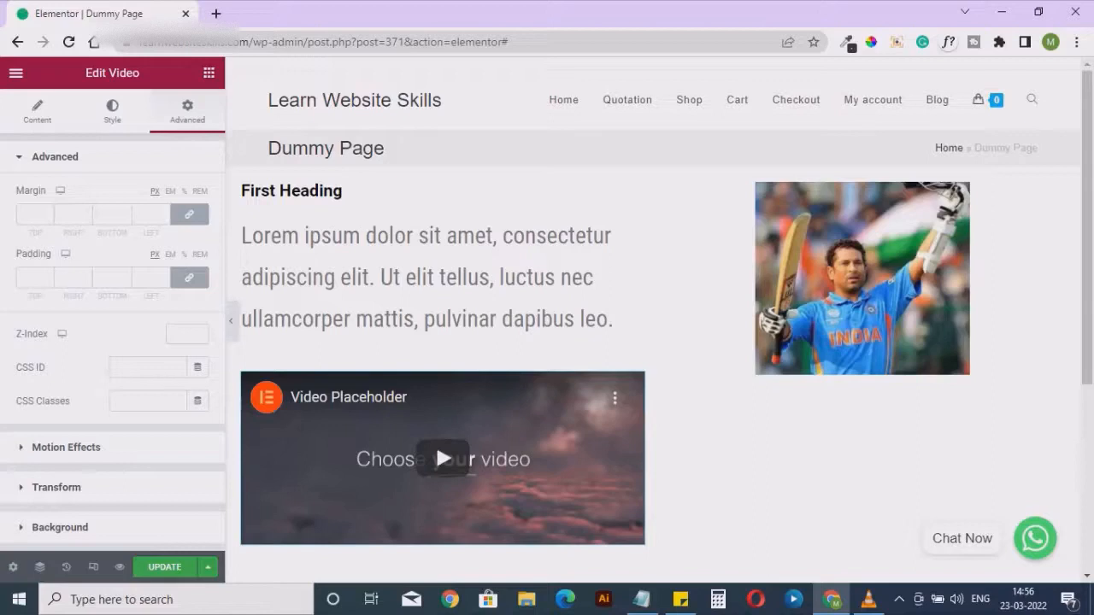
click(209, 72)
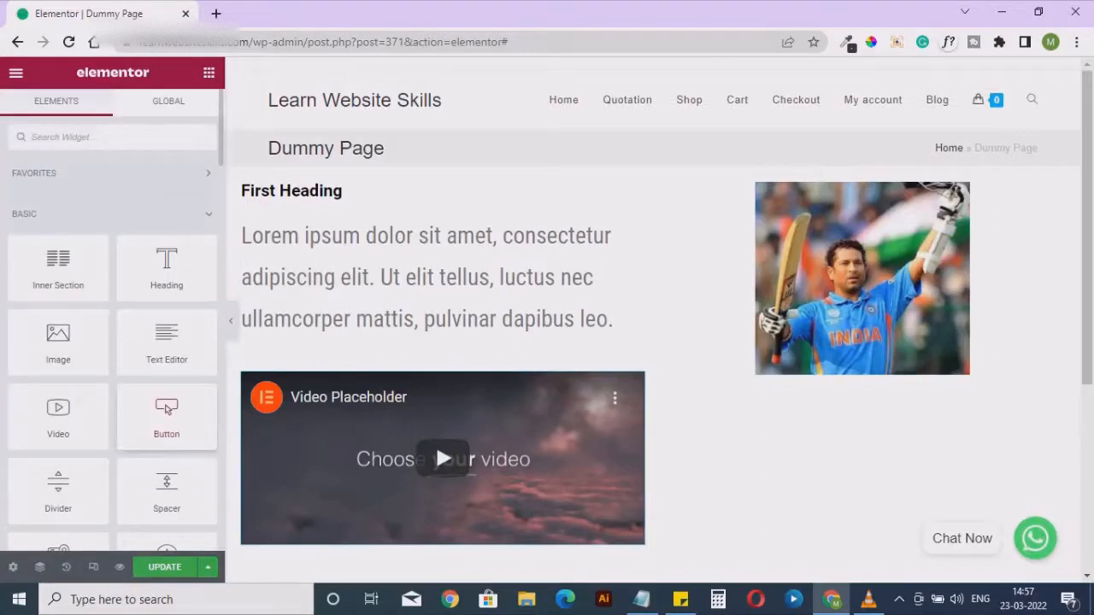
Add a button widget below the image, label it BUTTON, and check its link field
drag(167, 412, 846, 361)
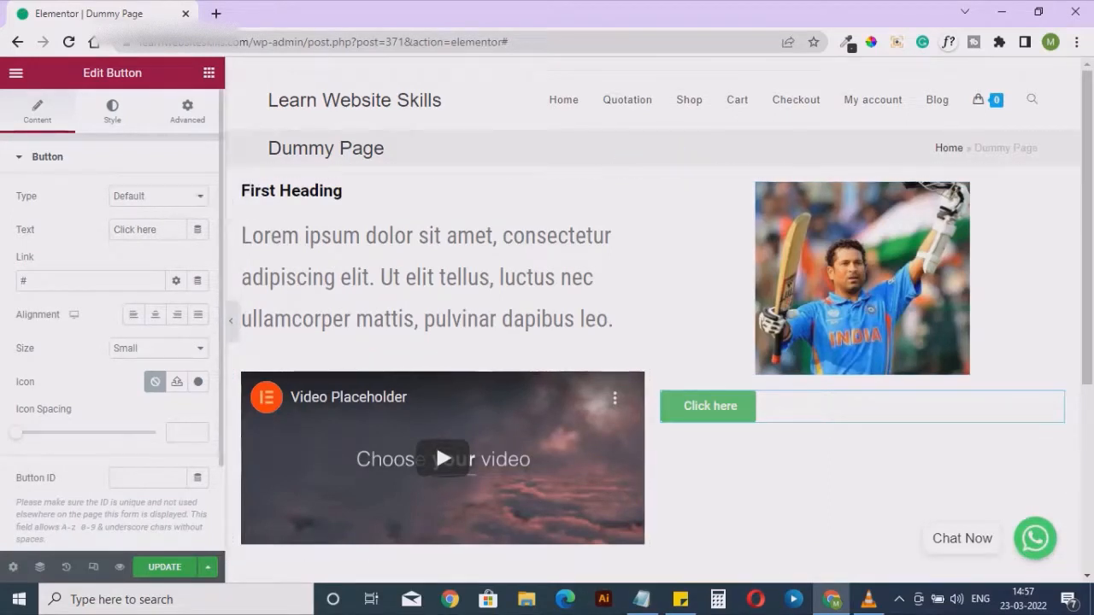
triple_click(137, 229)
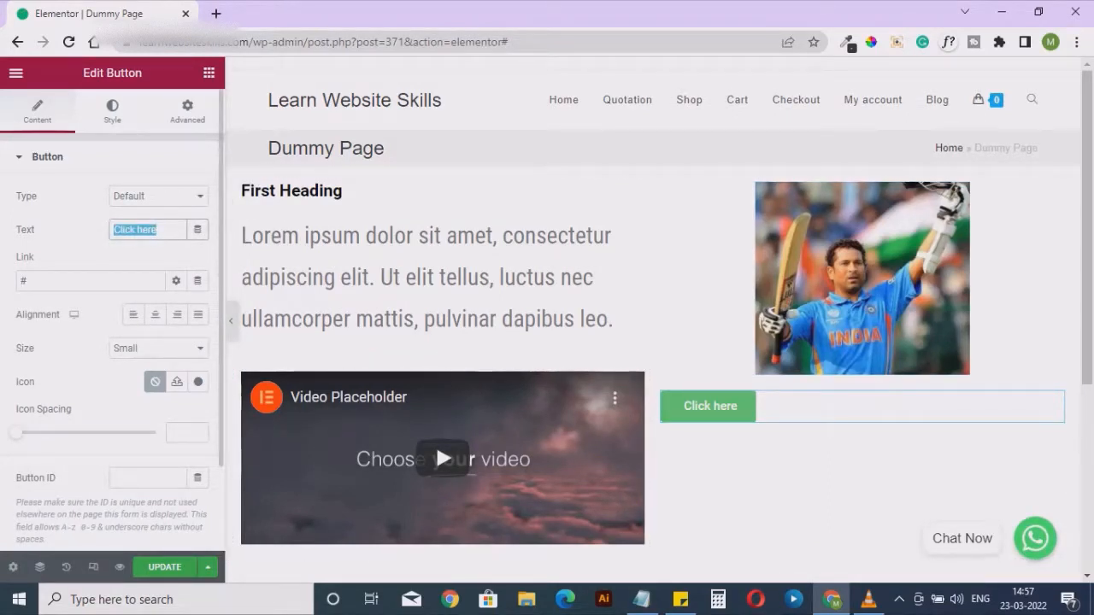
text(BUTTON)
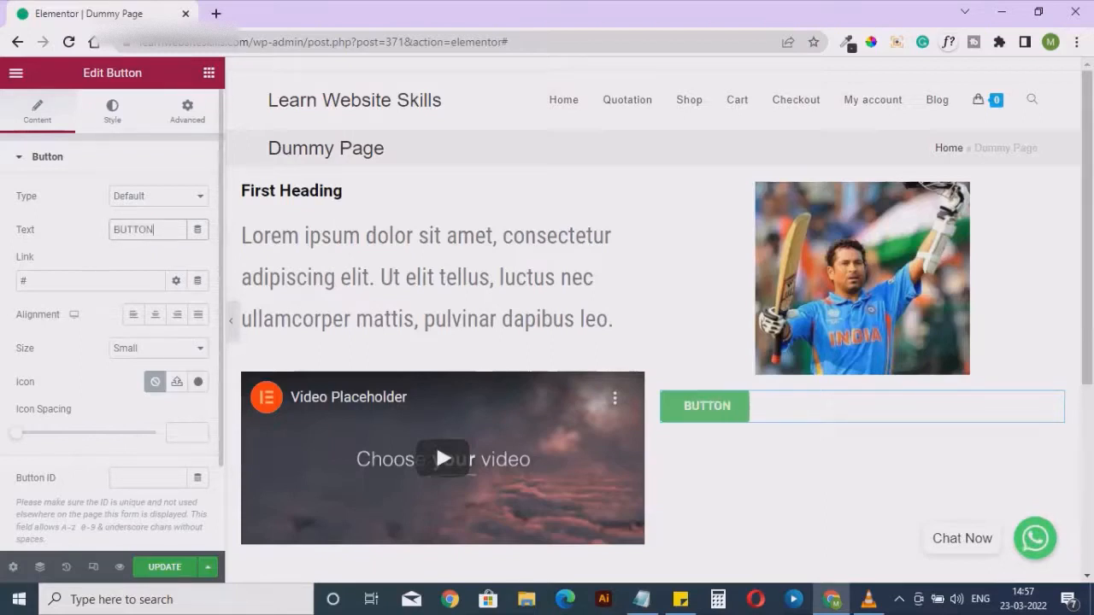
double_click(51, 282)
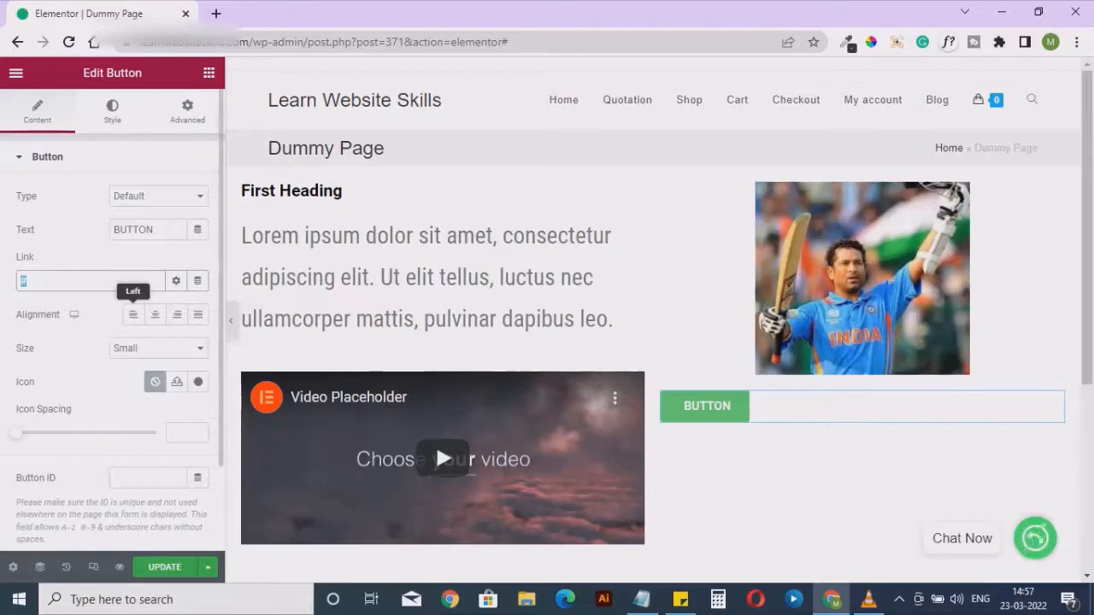
Align the button right after trying center, and set its size to Large after trying Medium
click(155, 314)
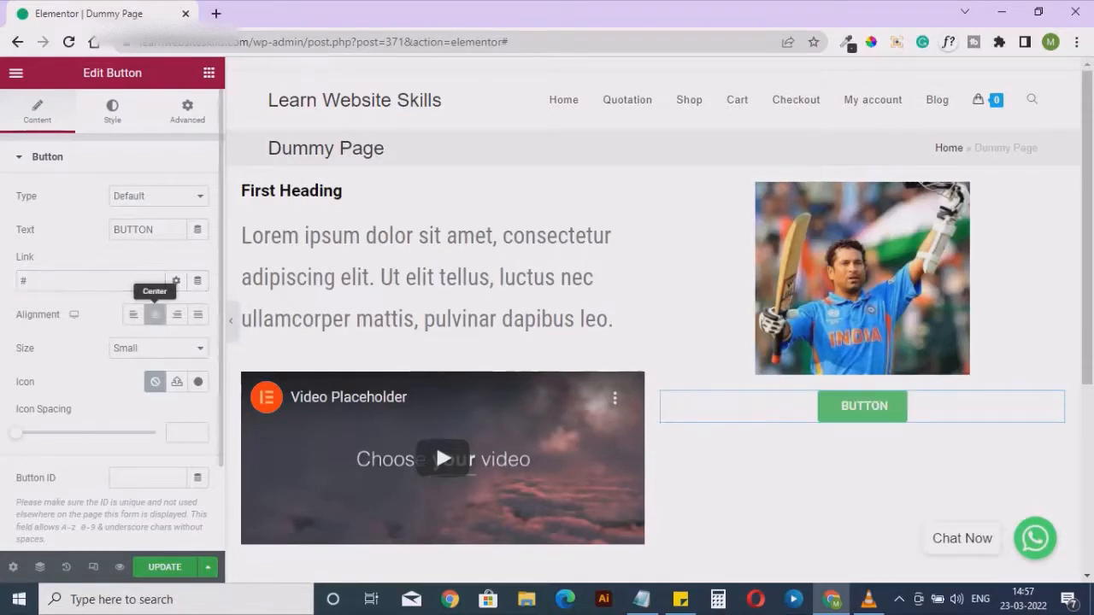
click(176, 314)
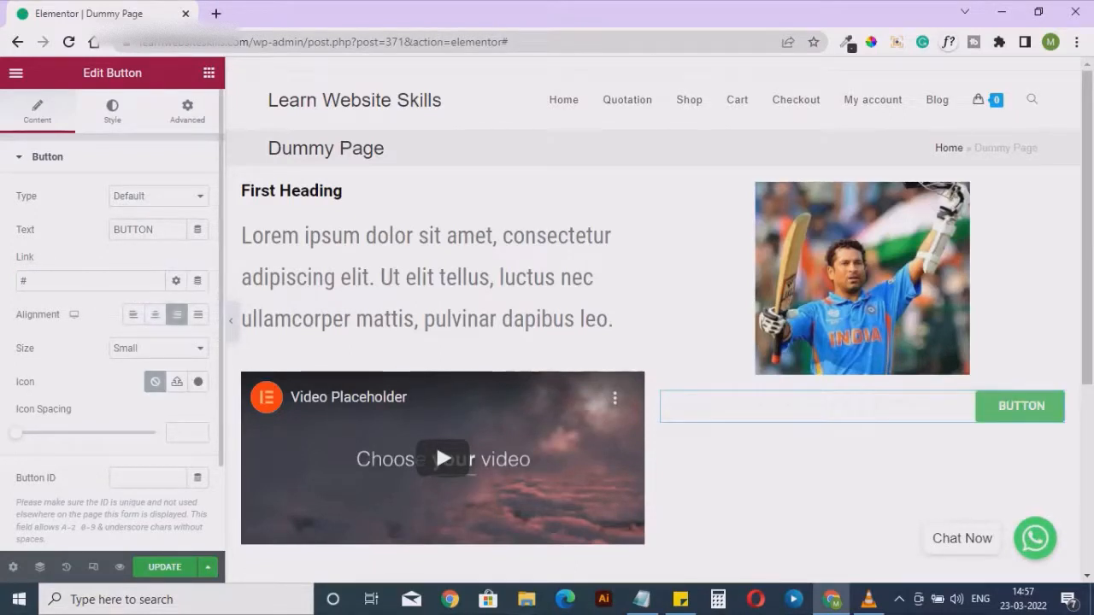
click(158, 348)
click(130, 386)
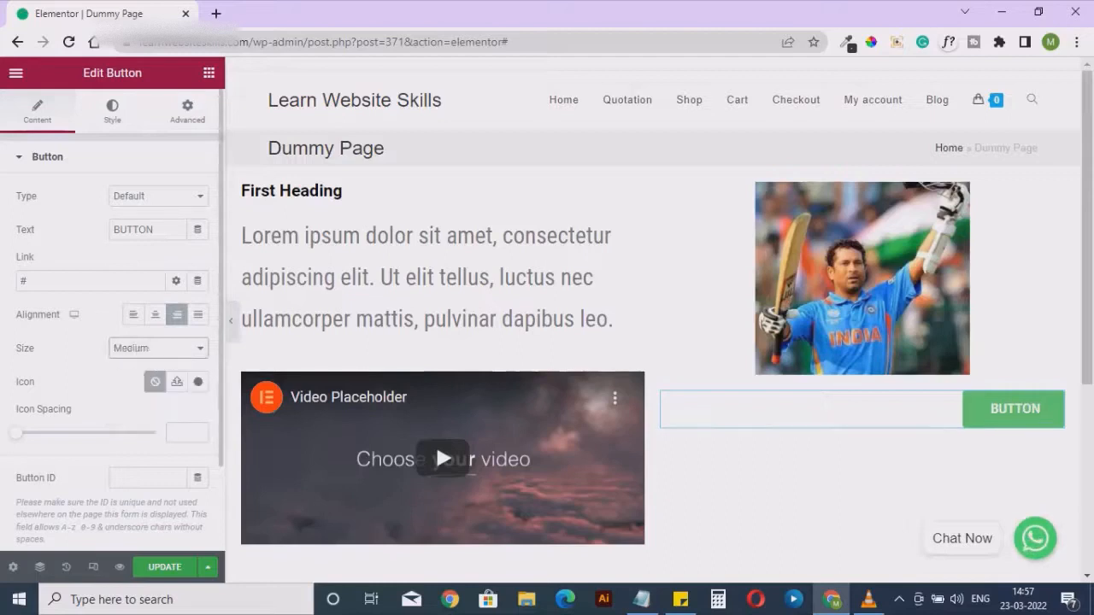
click(158, 348)
click(128, 402)
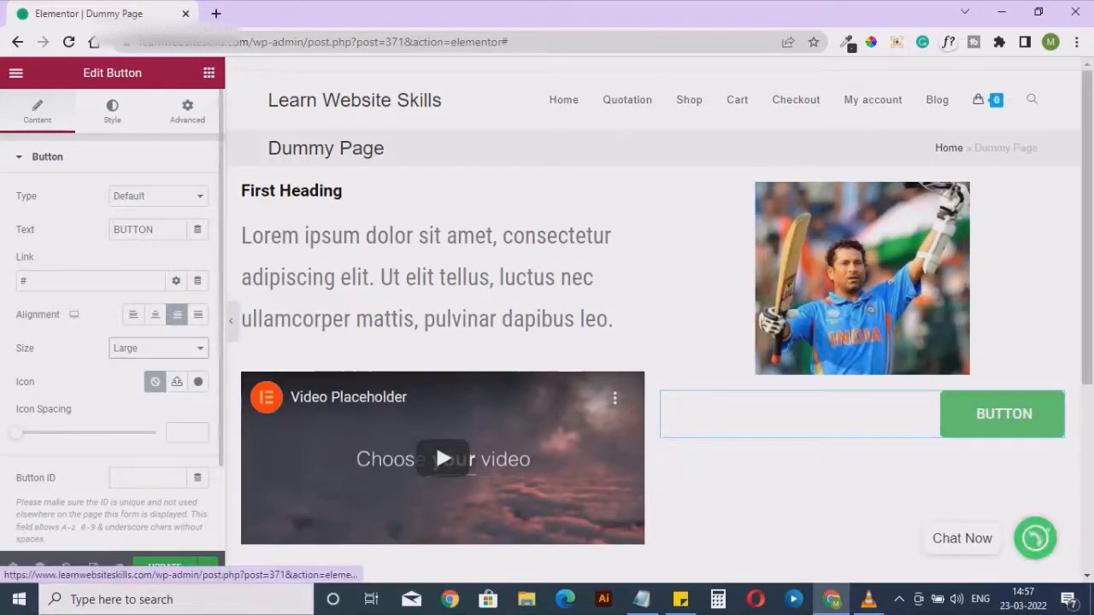
Set the button's normal text color to white, #FFFFFF
click(112, 111)
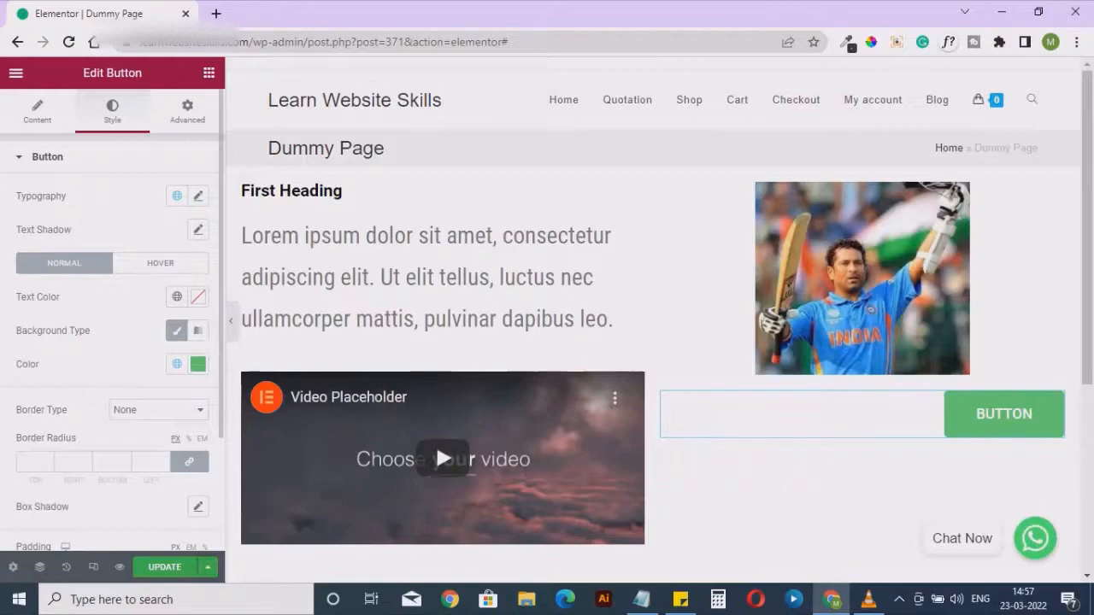
click(198, 297)
mouse_move(181, 406)
mouse_down()
mouse_move(116, 356)
mouse_move(122, 453)
mouse_move(117, 357)
mouse_up()
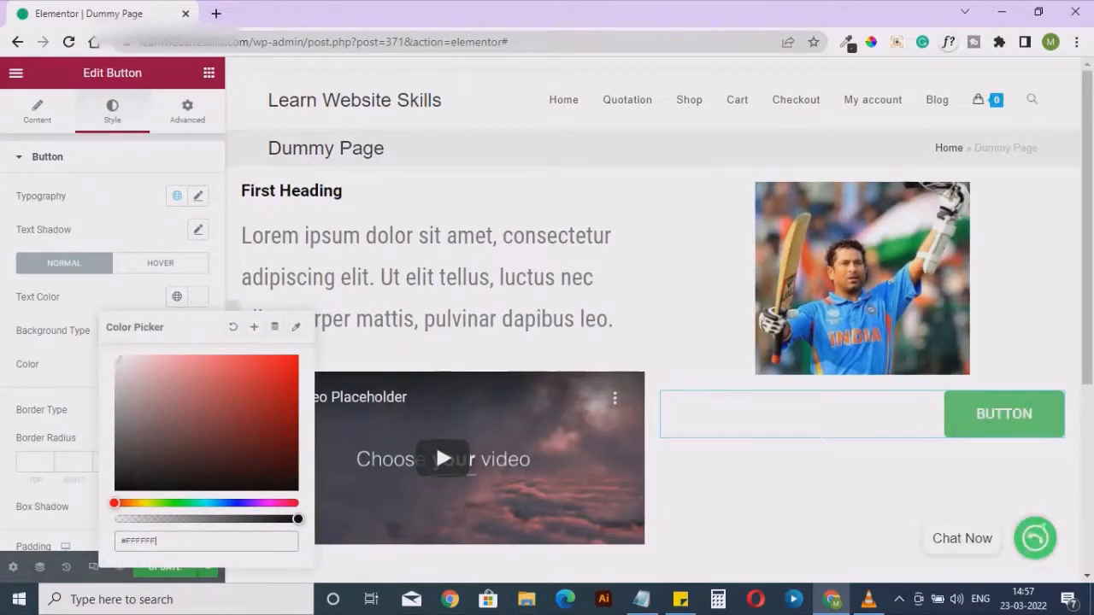
click(77, 349)
Change the button's normal background color from the theme green to near black
click(199, 365)
click(188, 205)
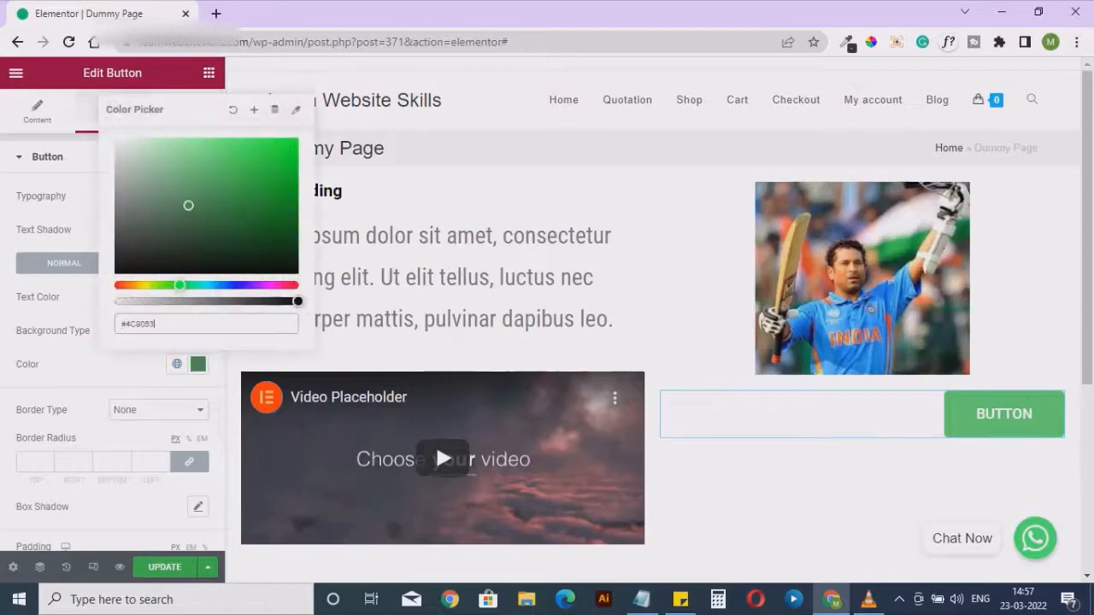
drag(188, 206, 116, 271)
click(79, 350)
Set the button's hover background color to red, #FF0000
click(160, 263)
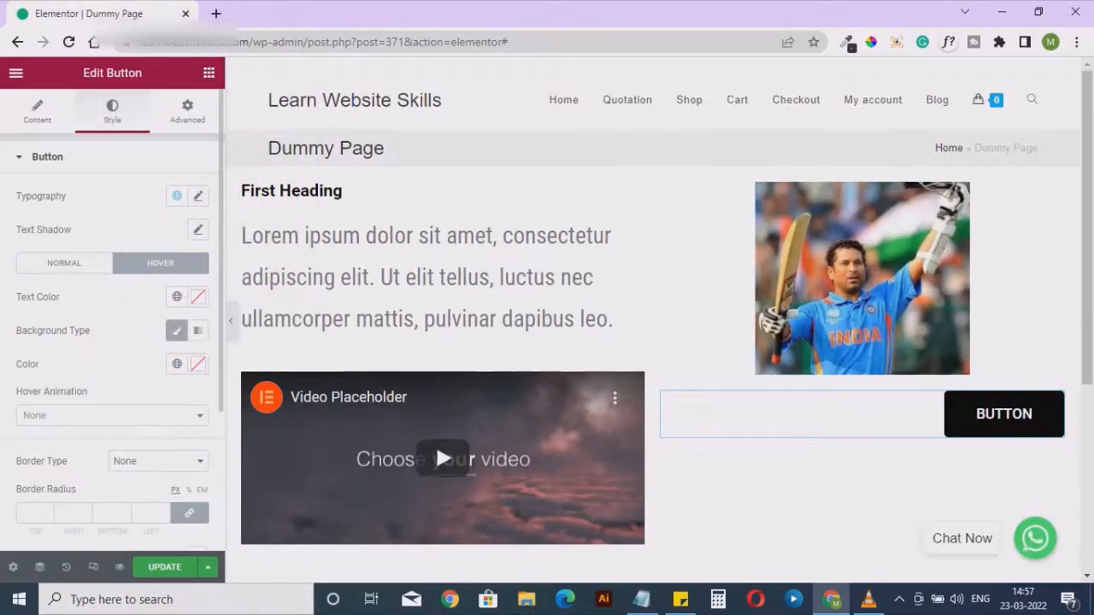
click(198, 365)
text(#FF0000)
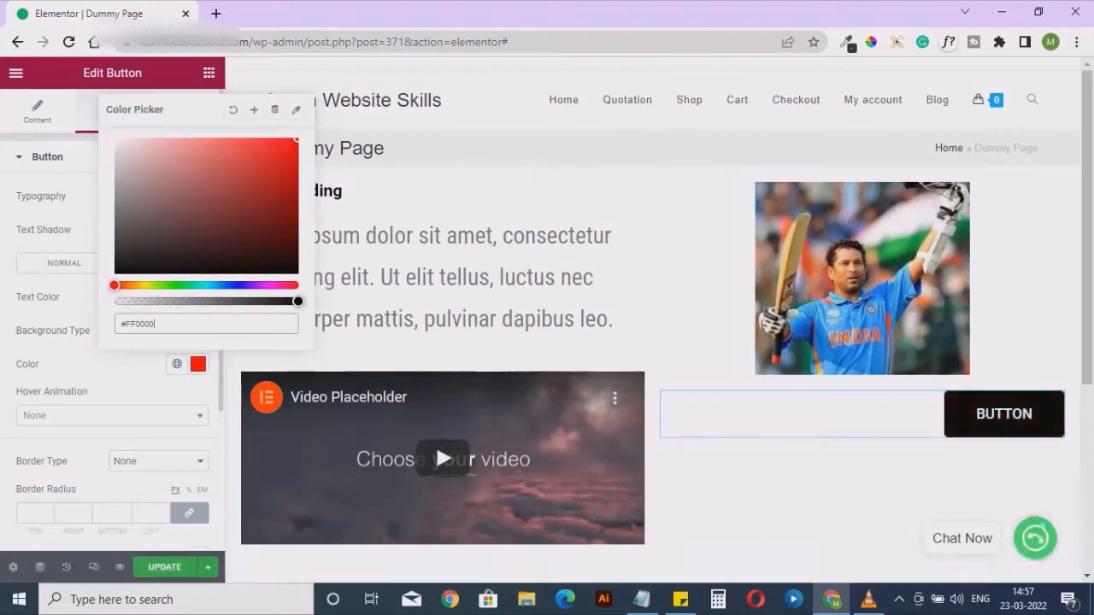
key(Escape)
Enable a text shadow on the button label, keeping the default blur and offsets
click(198, 229)
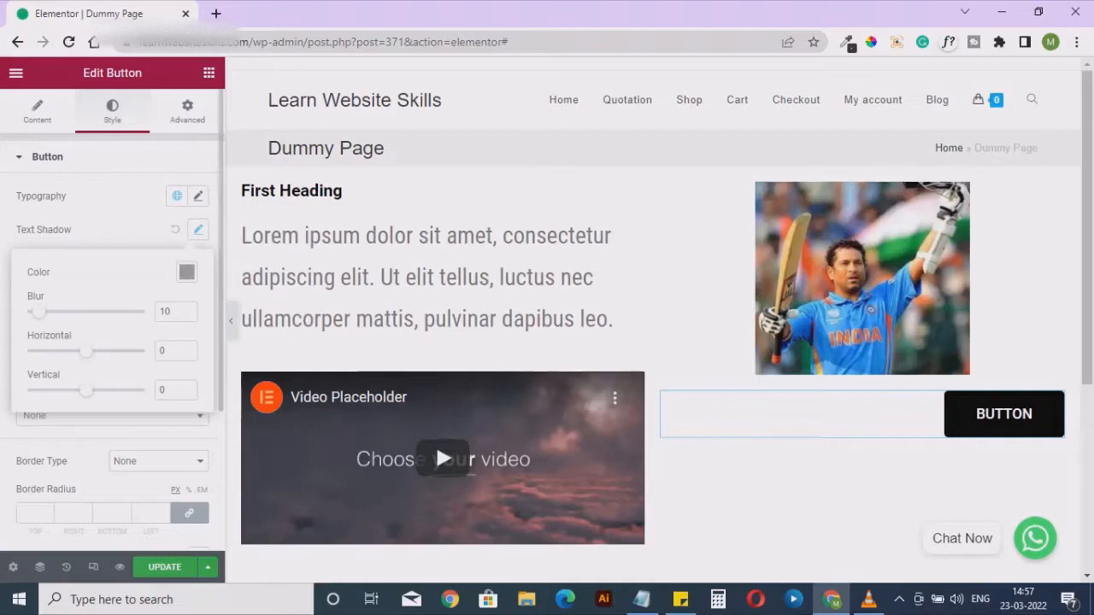
click(198, 230)
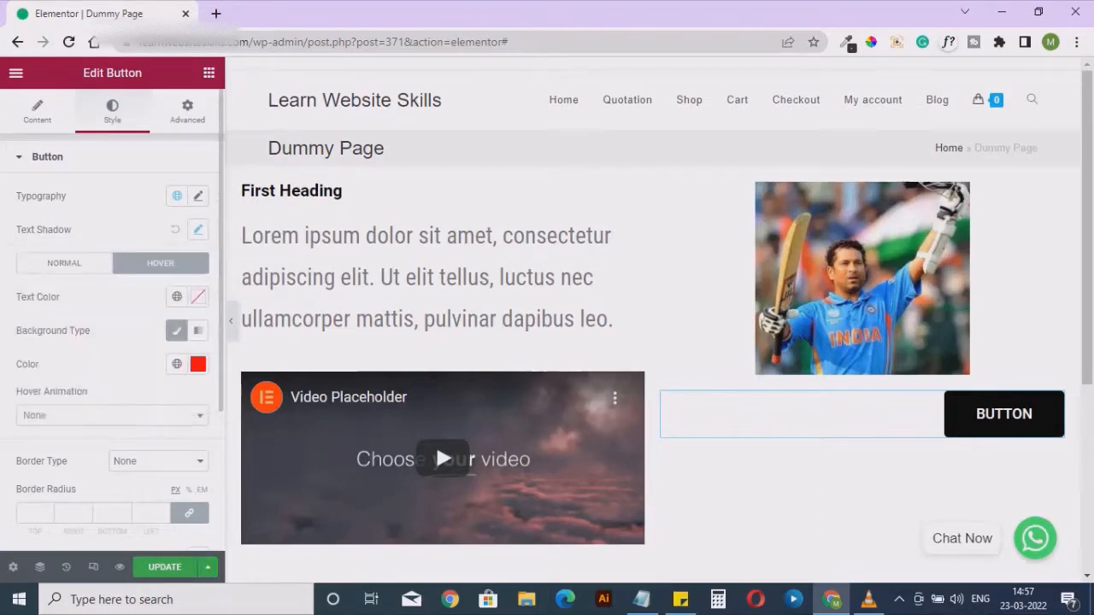
Set the button label's typography to Roboto Condensed at a size of 28 px
click(197, 196)
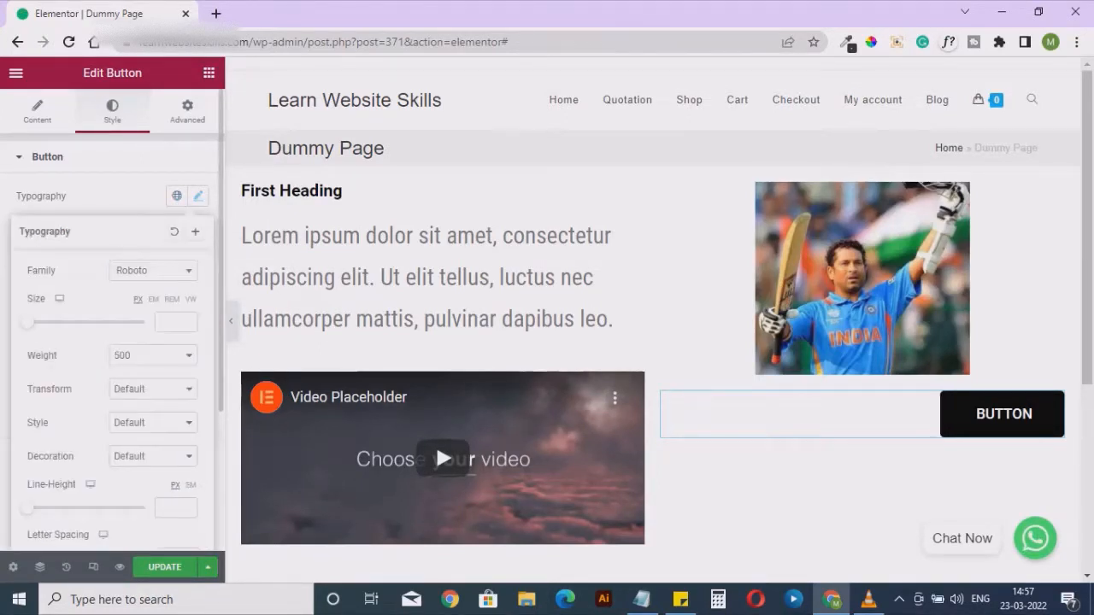
mouse_move(27, 322)
mouse_down()
mouse_move(59, 322)
mouse_move(42, 323)
mouse_up()
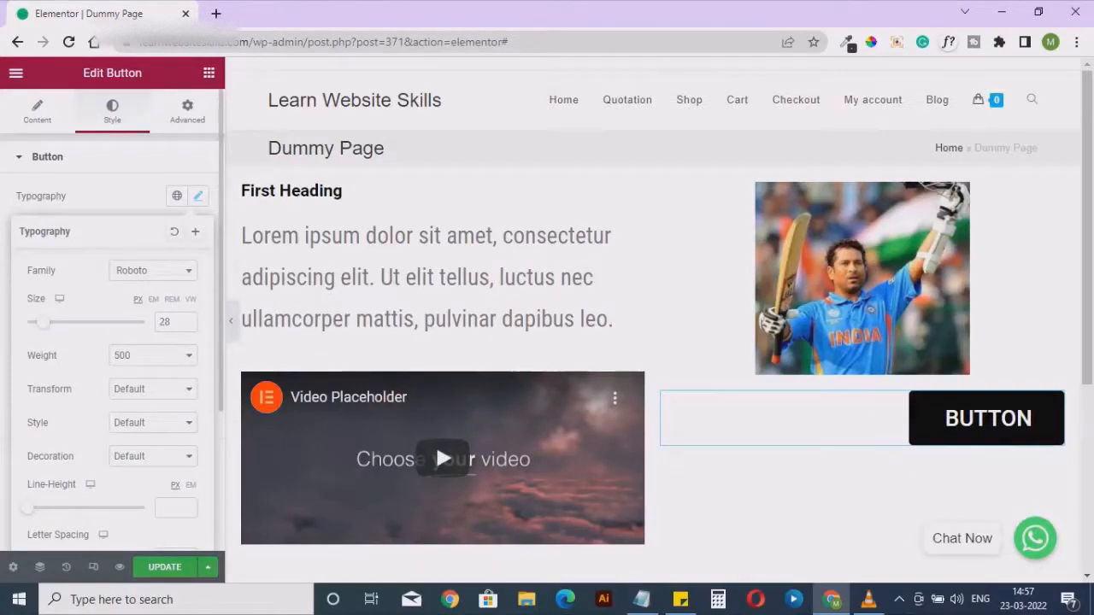
click(153, 270)
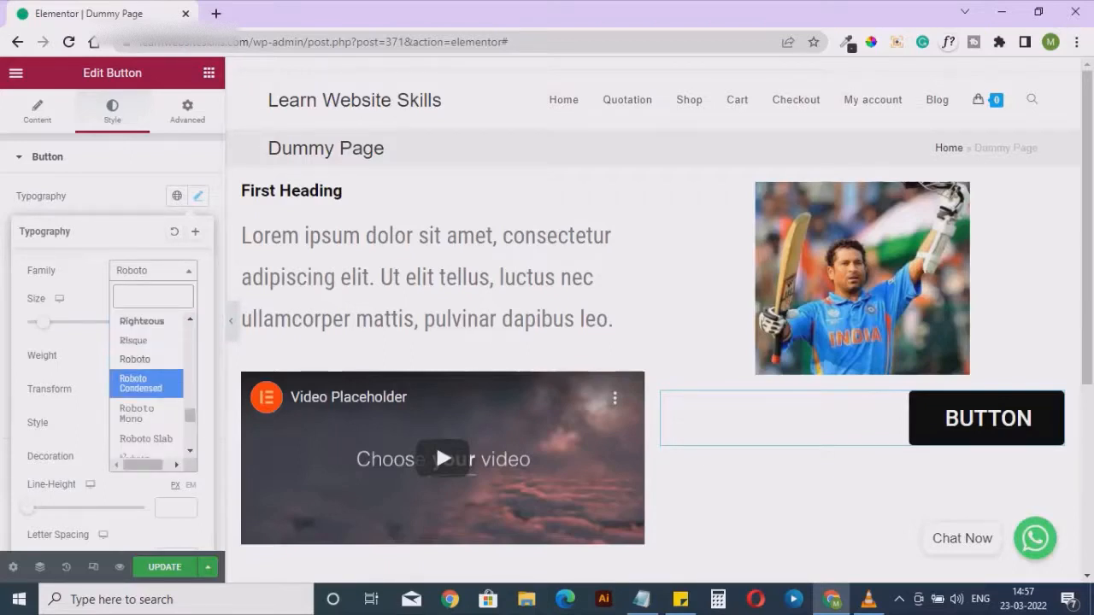
click(141, 379)
click(198, 196)
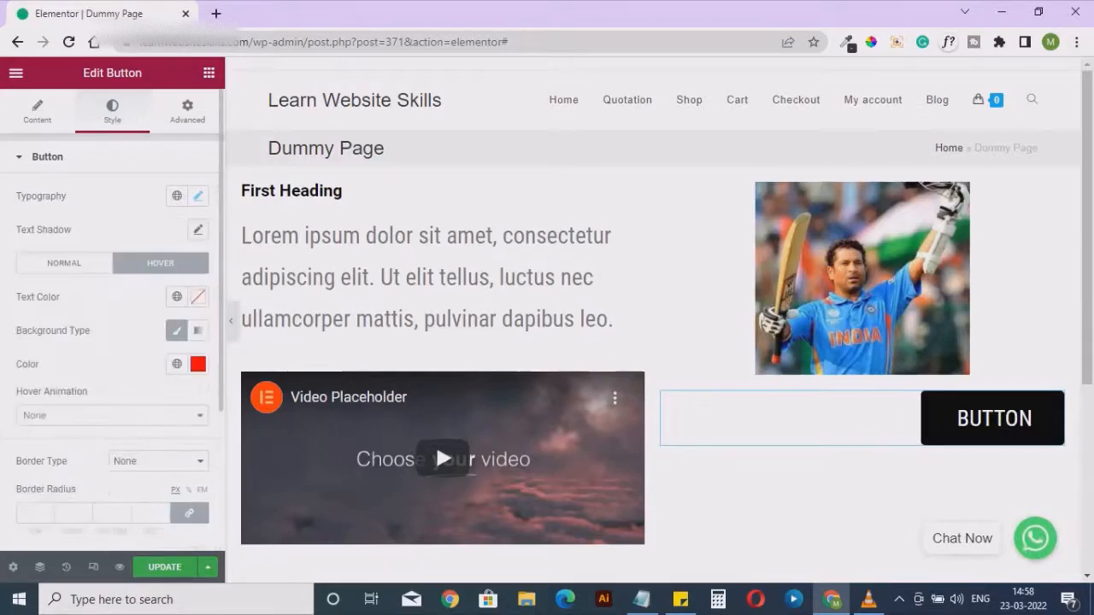
Look through the button's remaining style options and its advanced settings
scroll(125, 438, down, 1)
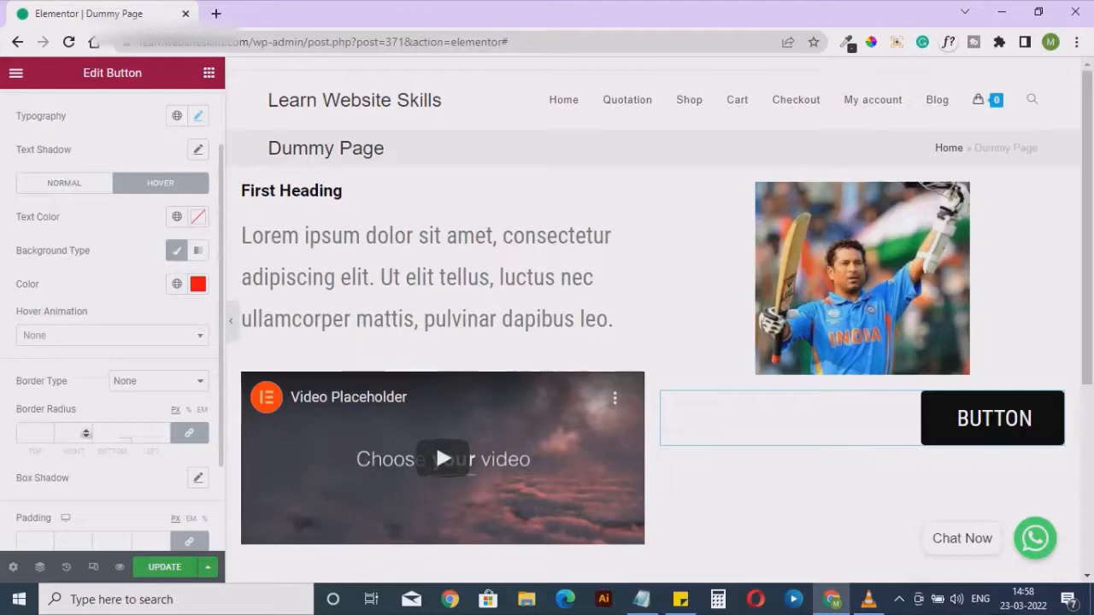
scroll(125, 433, down, 1)
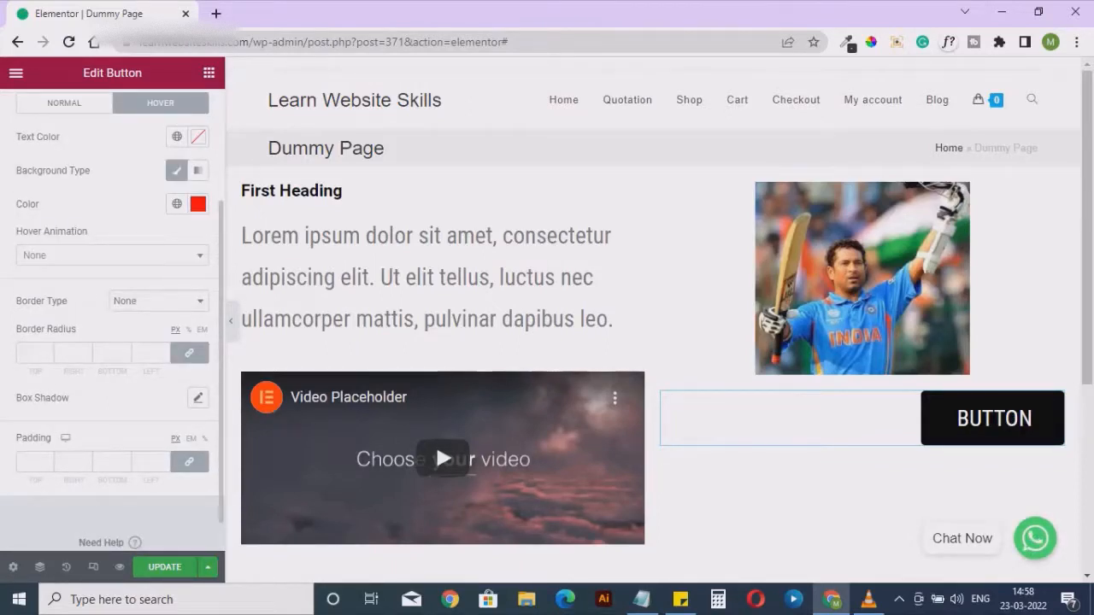
scroll(126, 385, up, 2)
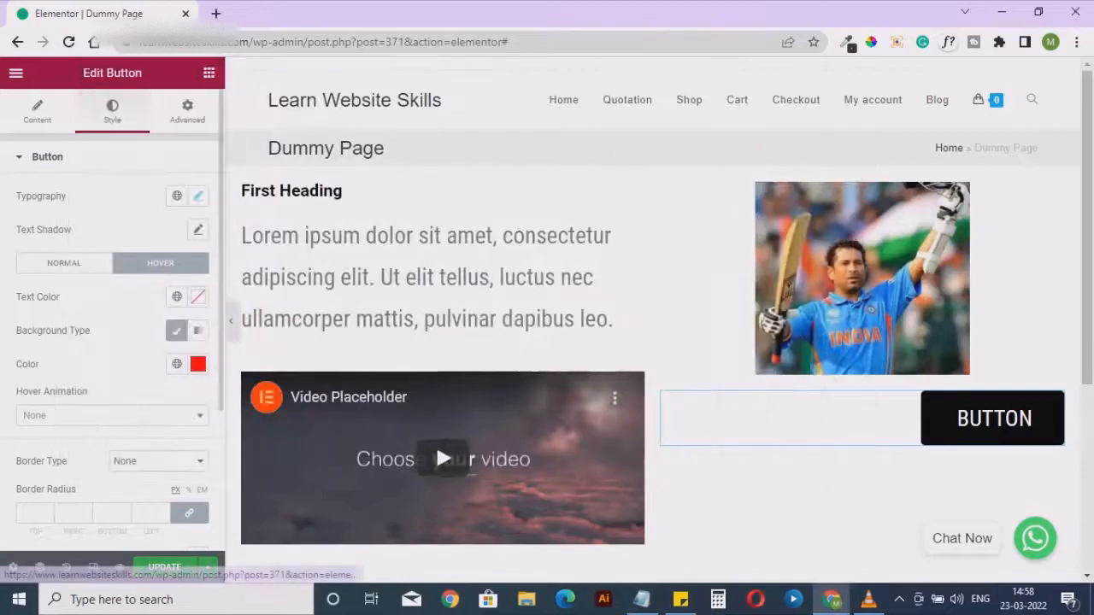
click(187, 111)
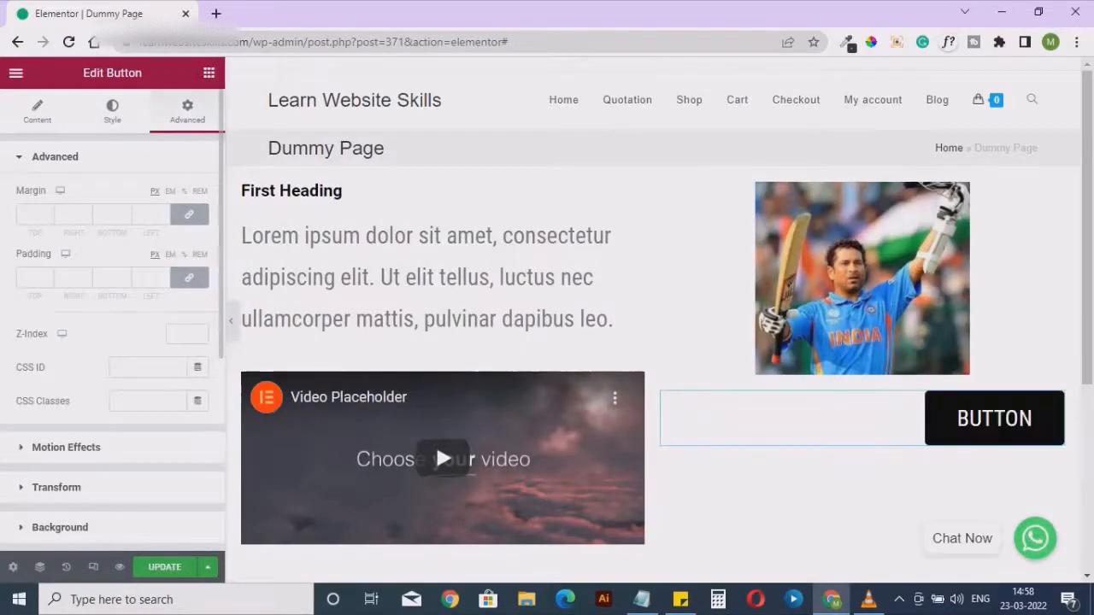
scroll(112, 342, down, 1)
scroll(112, 342, down, 1)
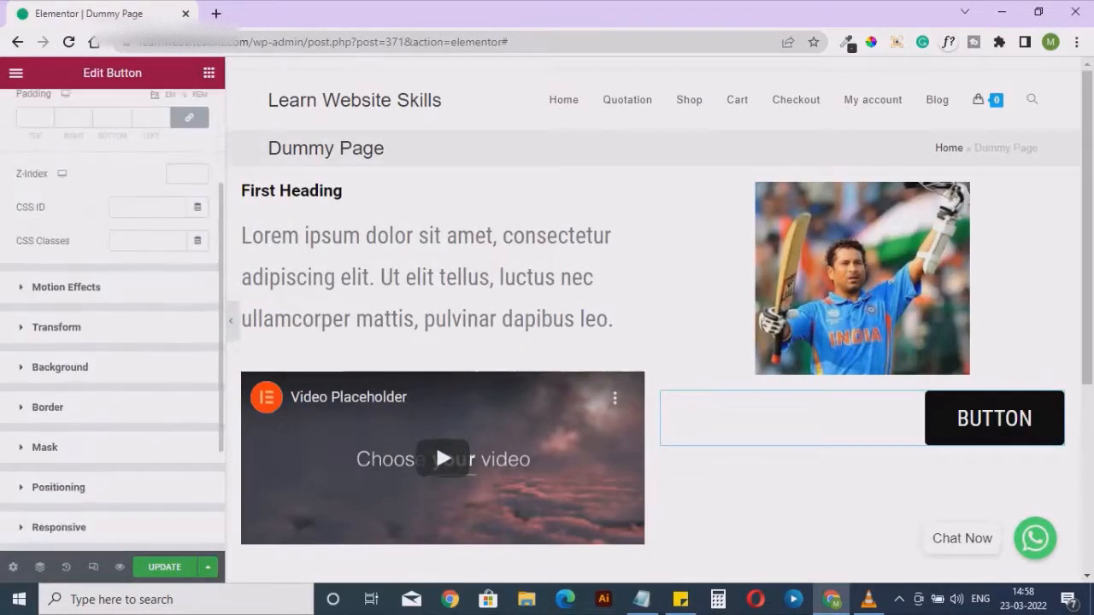
scroll(112, 342, up, 2)
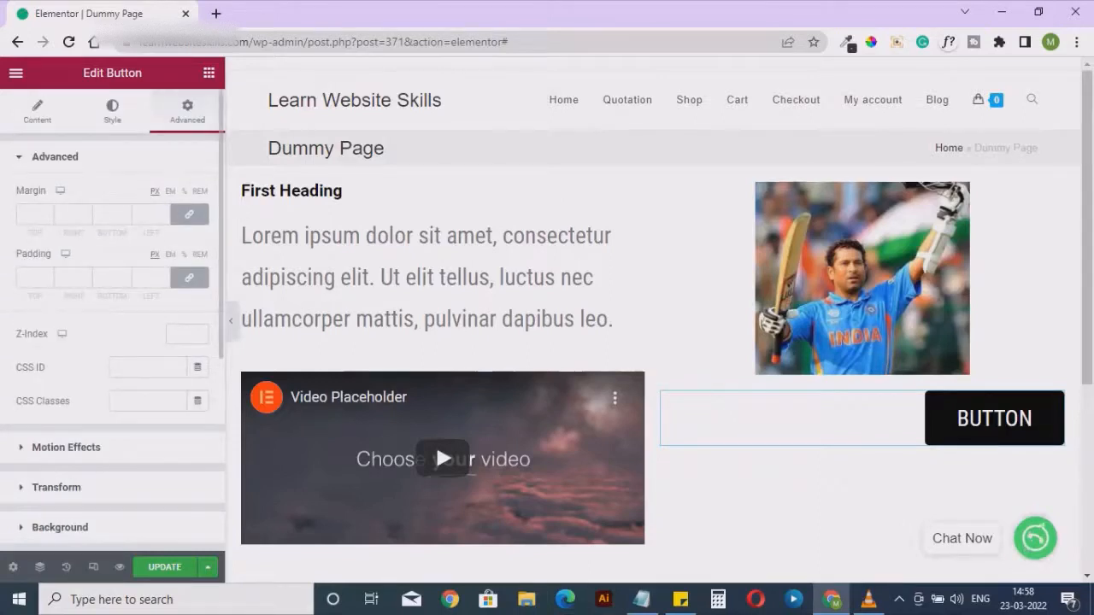
Add a Divider widget below the button and set its width to 65%
click(209, 73)
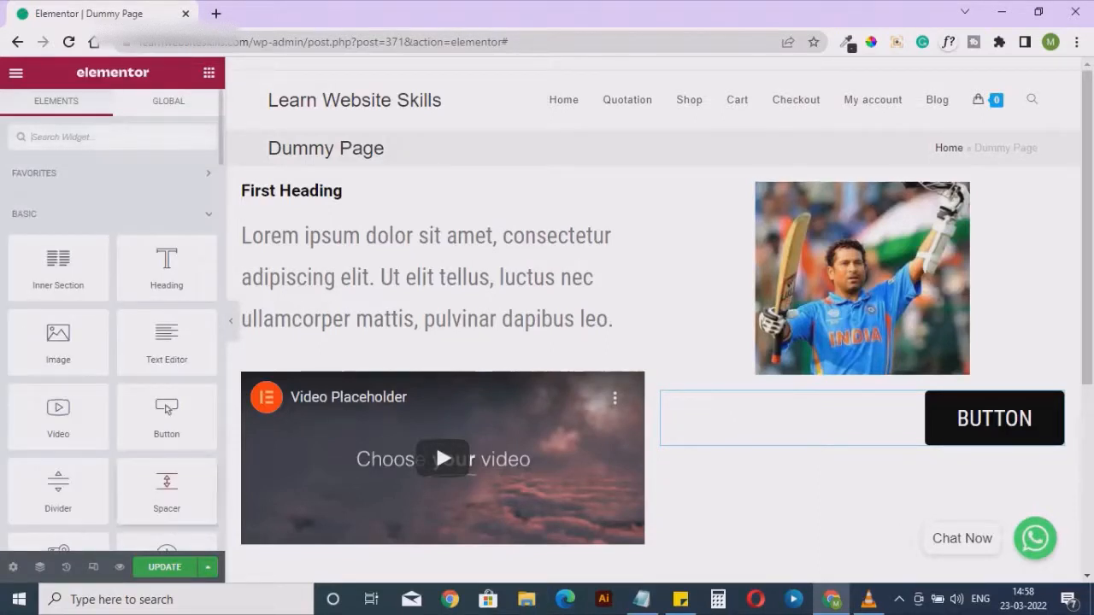
drag(58, 488, 809, 434)
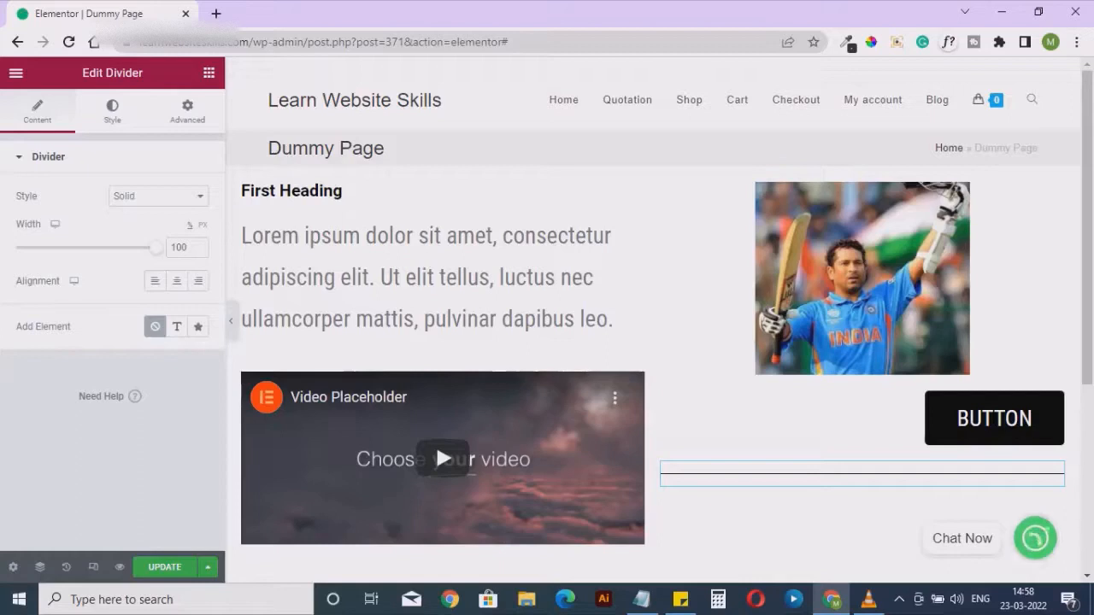
drag(155, 248, 120, 248)
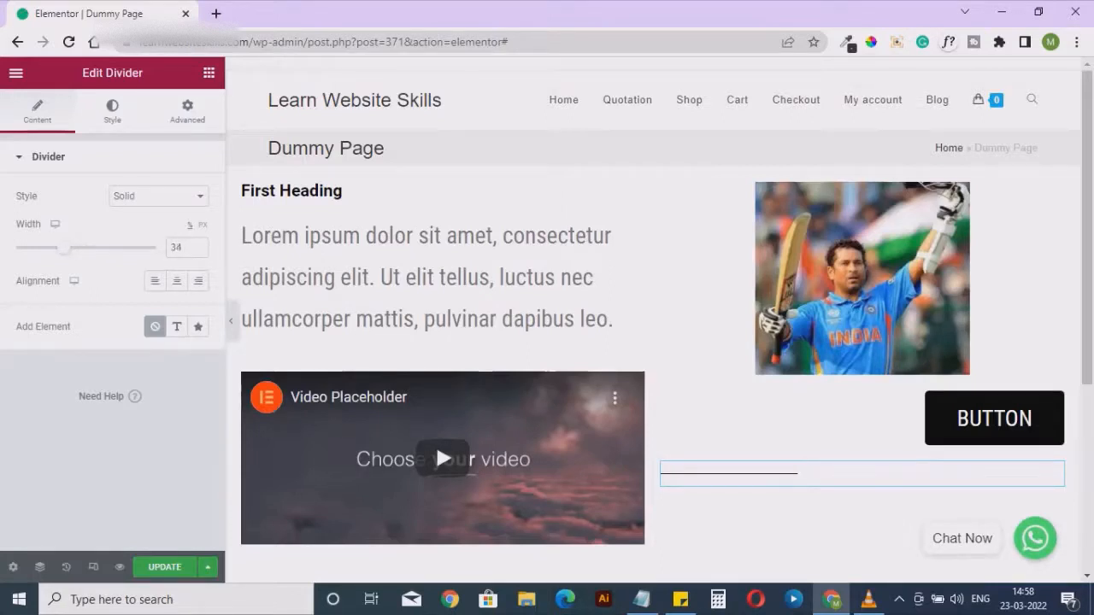
drag(96, 248, 107, 248)
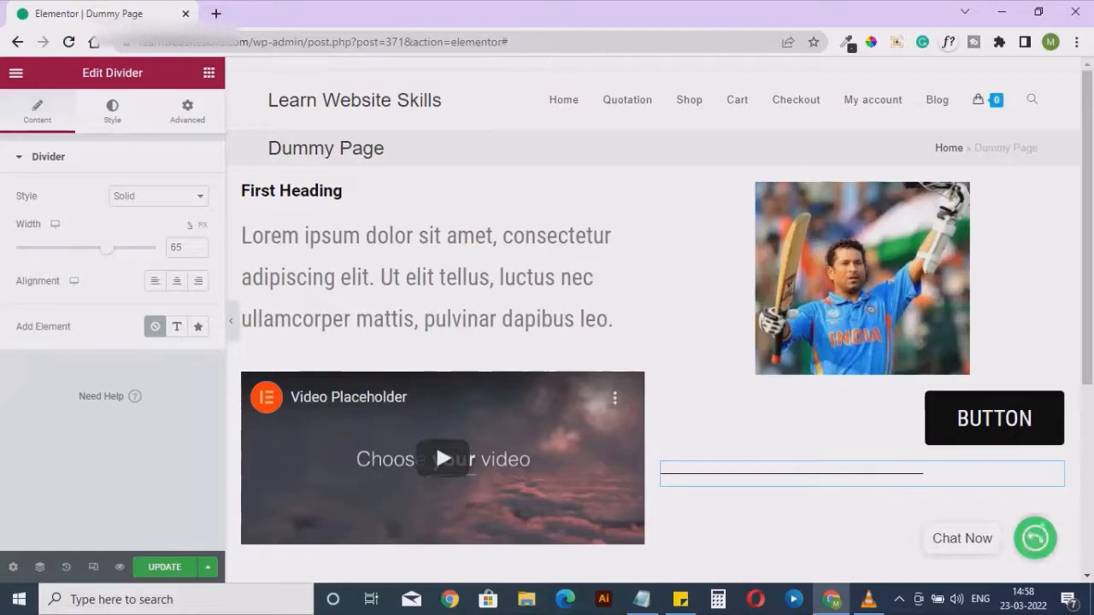
Set the divider's weight to 5.1 and its color to red, #F80000
click(112, 111)
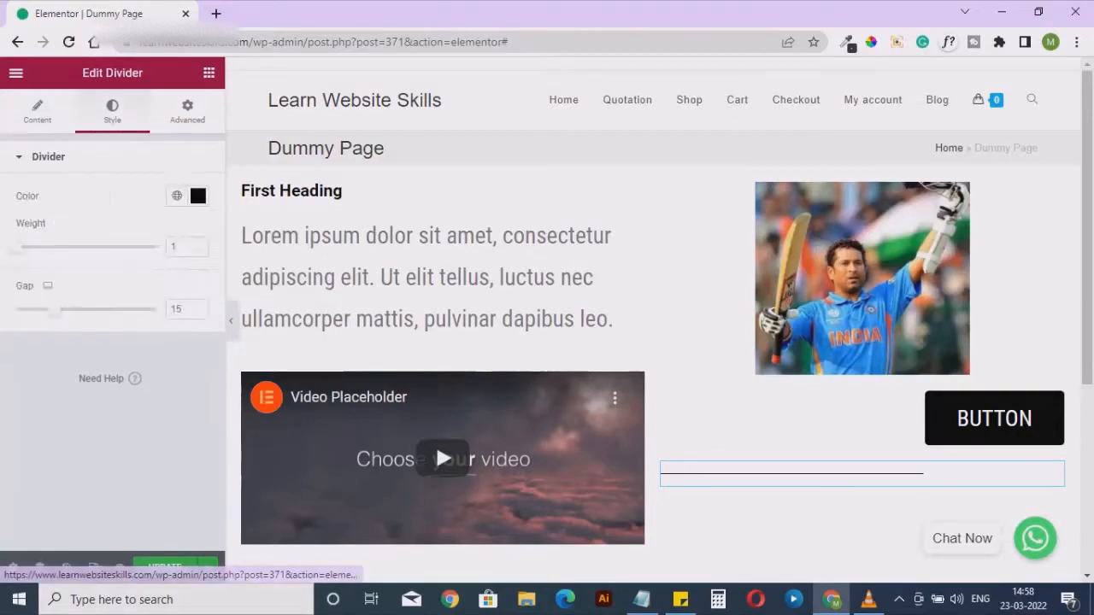
drag(17, 247, 21, 247)
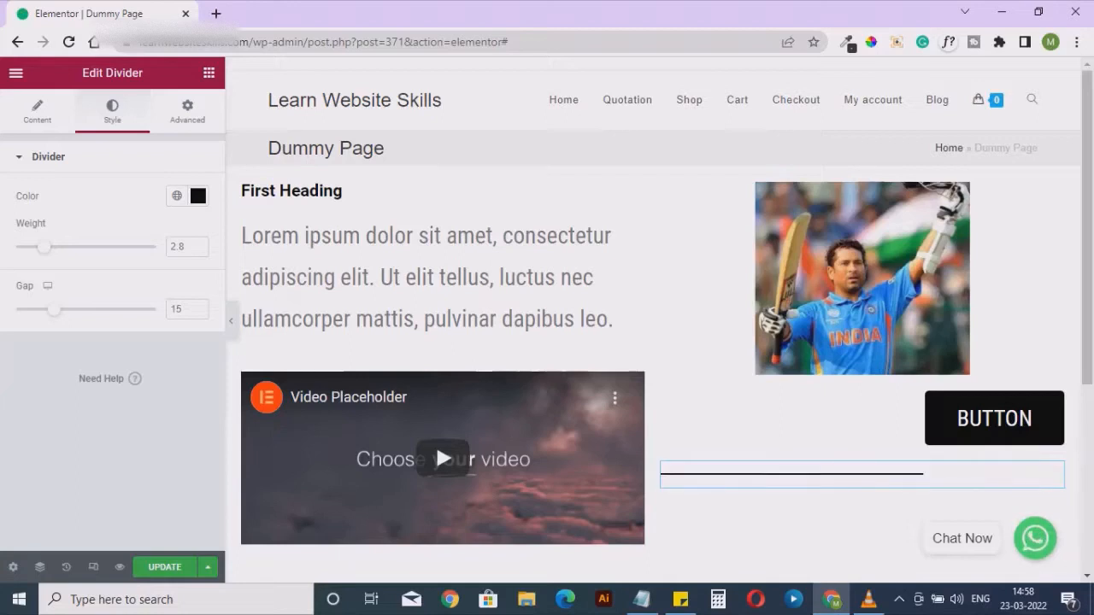
drag(41, 247, 79, 247)
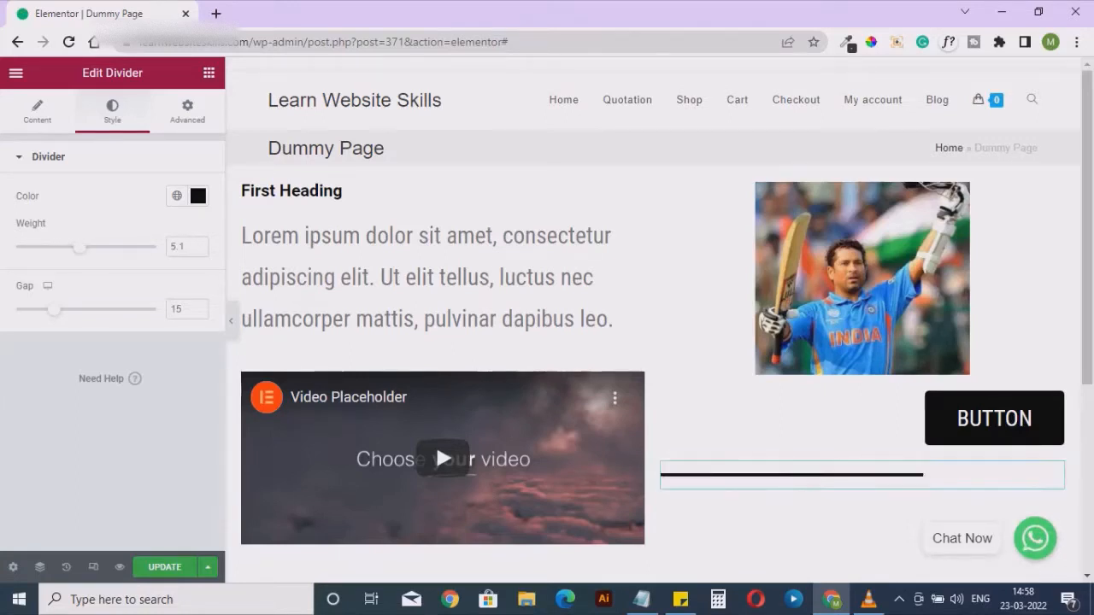
click(197, 196)
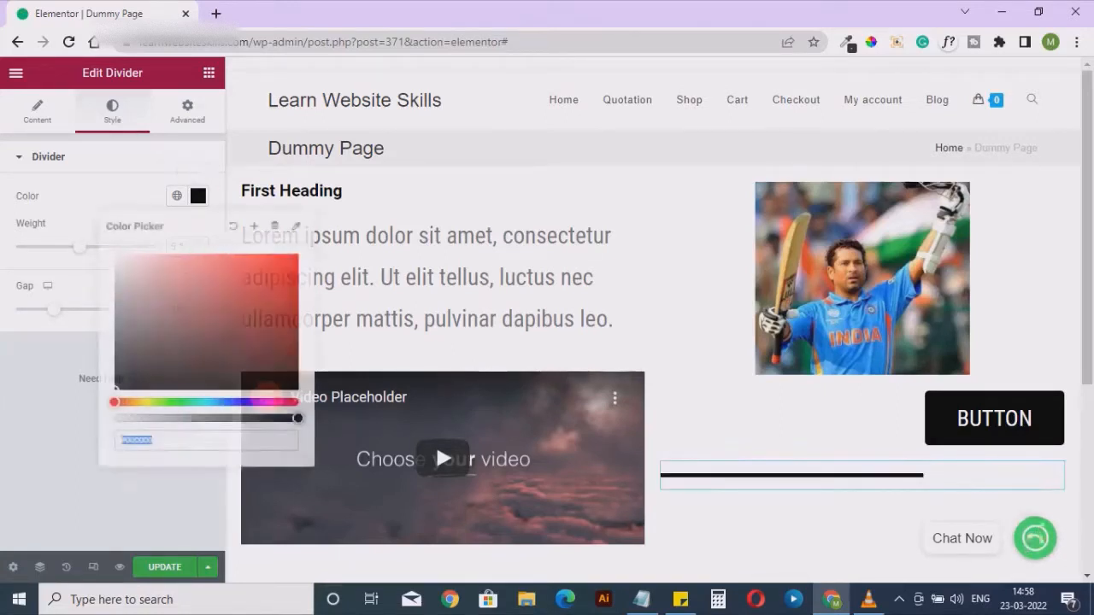
click(153, 348)
drag(153, 348, 295, 258)
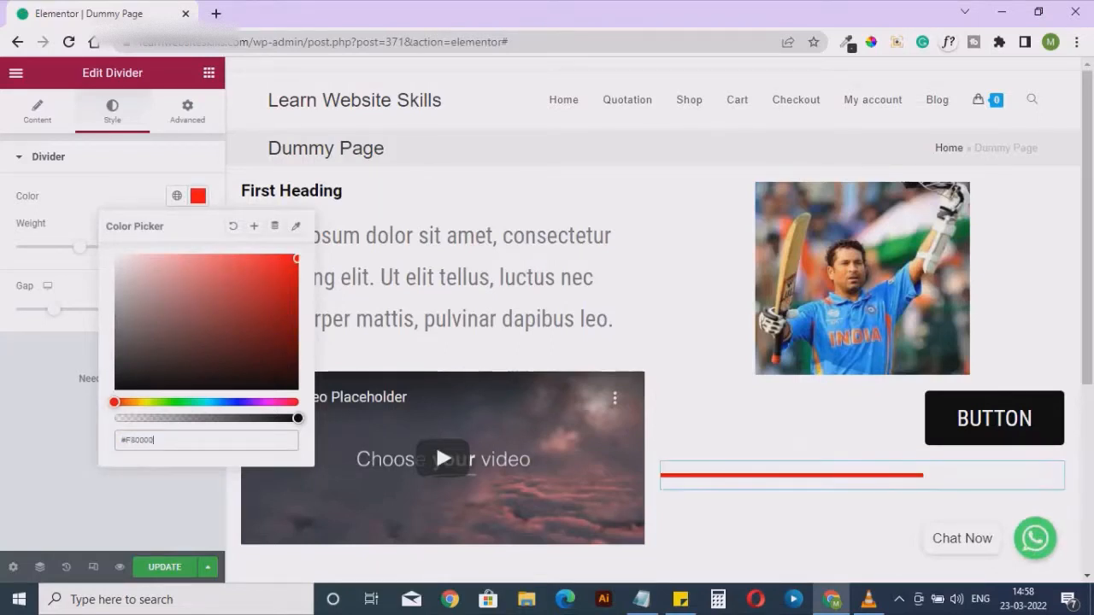
click(198, 196)
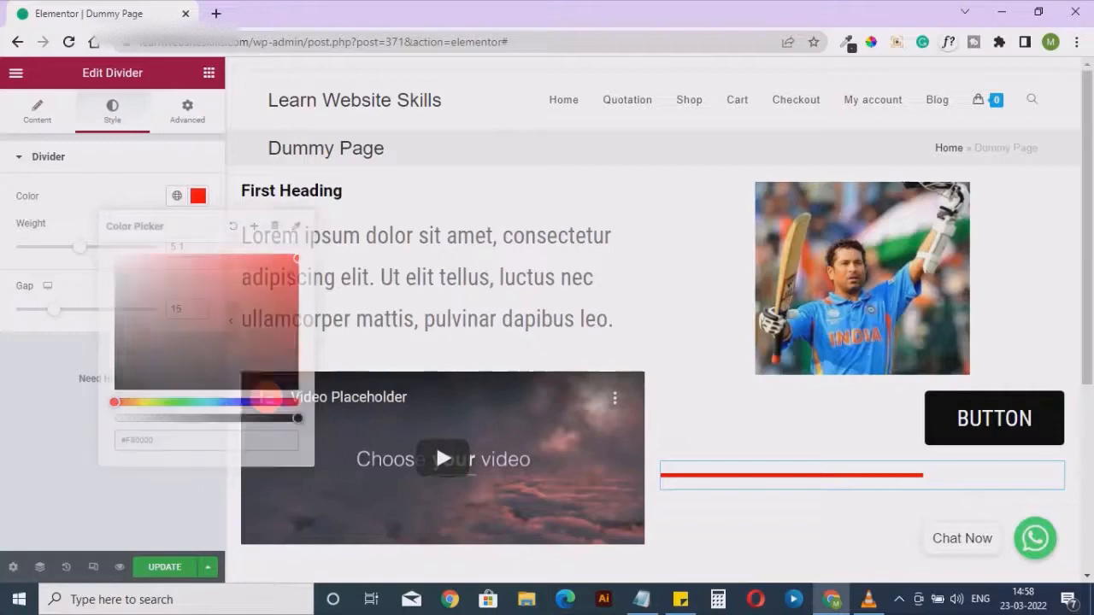
click(37, 111)
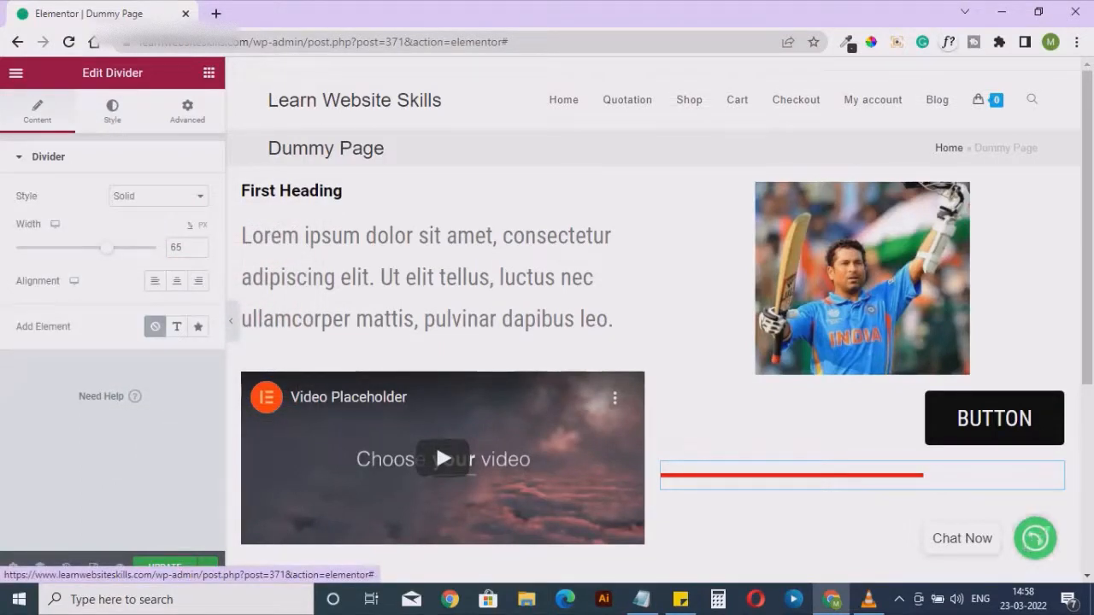
click(187, 111)
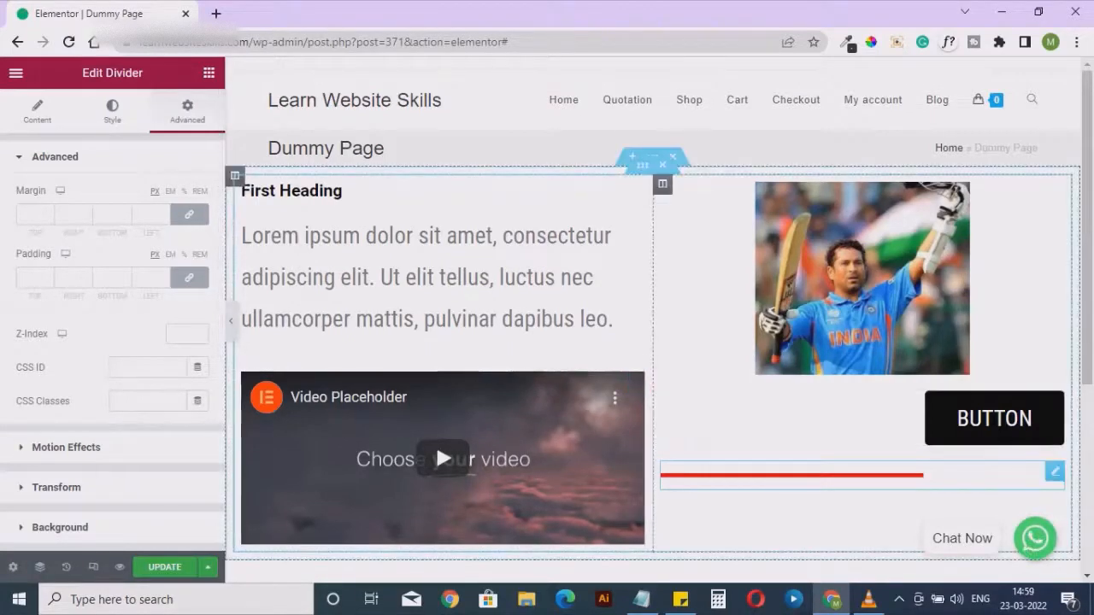
Add a Spacer widget between the button and the divider and set its space to 97 px
click(209, 73)
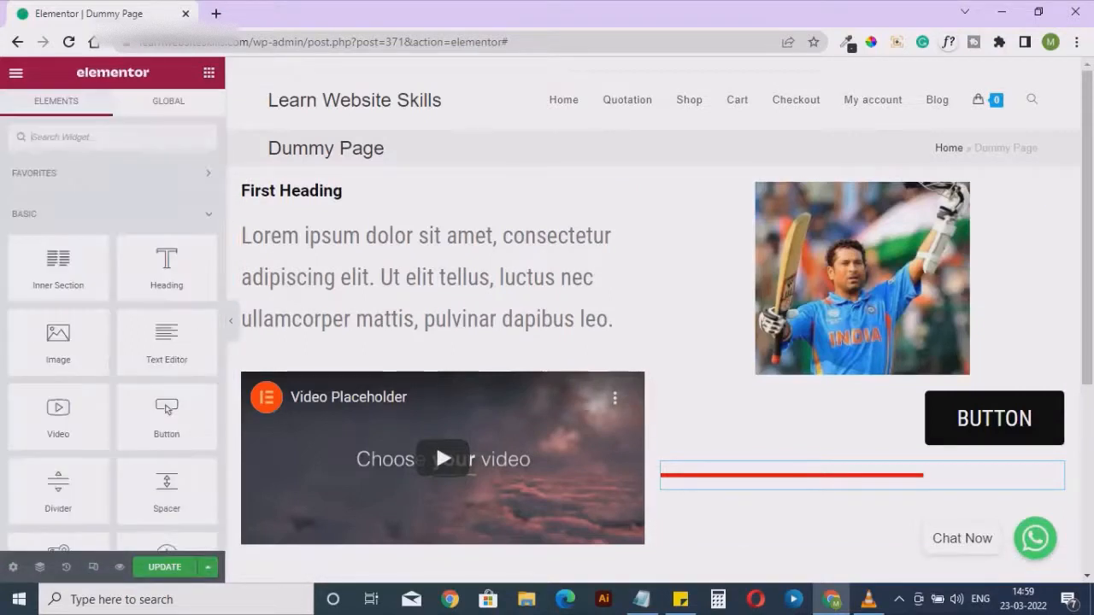
drag(166, 491, 720, 466)
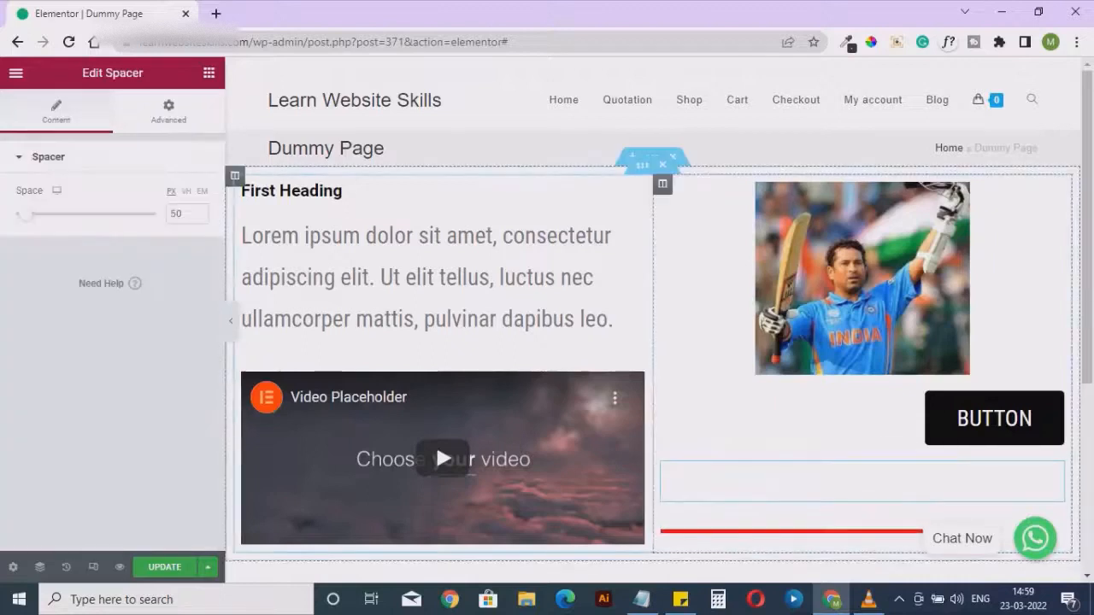
scroll(721, 466, down, 1)
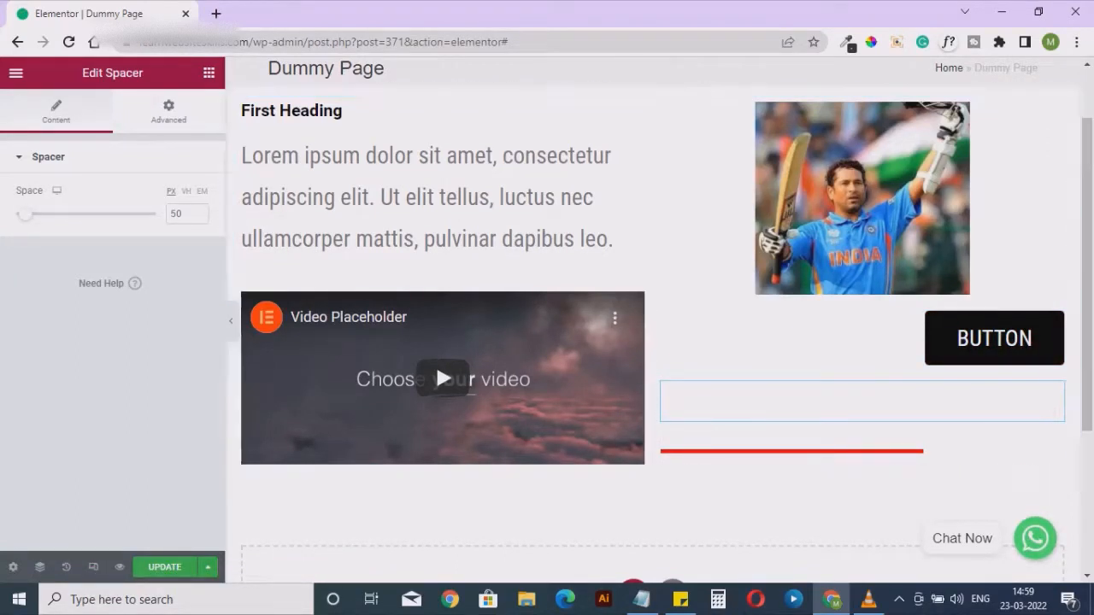
mouse_move(28, 214)
mouse_down()
mouse_move(83, 214)
mouse_move(18, 214)
mouse_move(35, 214)
mouse_up()
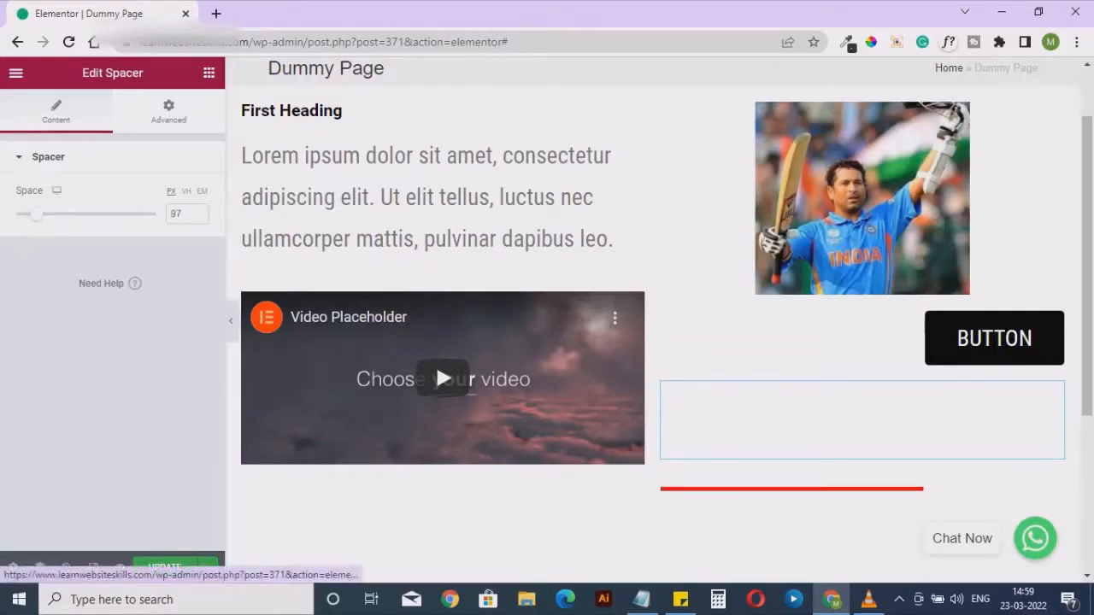
Give the spacer a solid black border, #000000, with a width of 1 on all sides
click(169, 111)
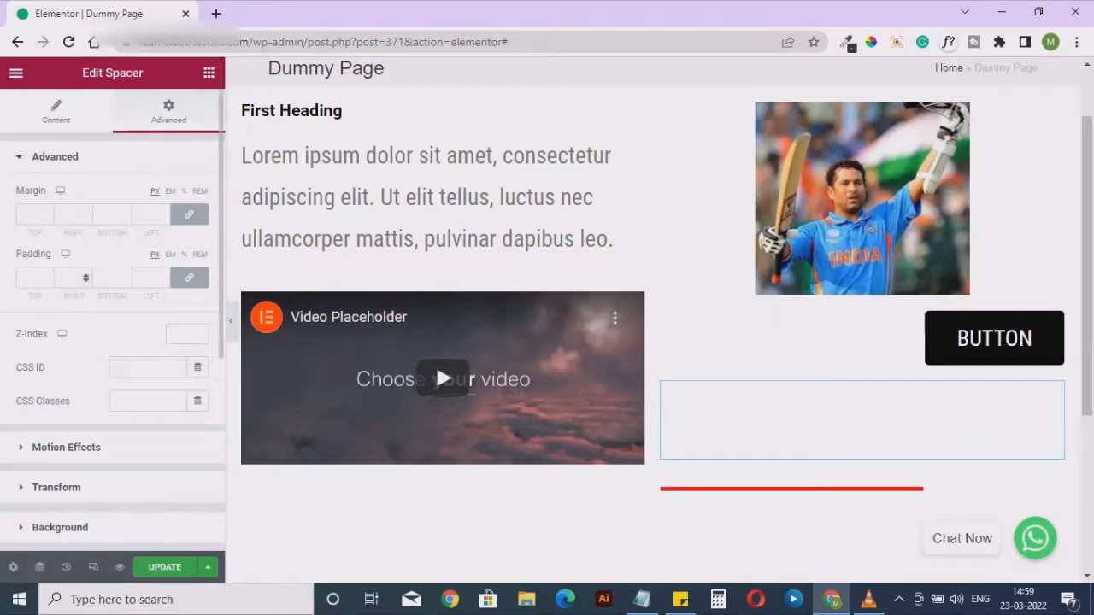
scroll(86, 278, down, 2)
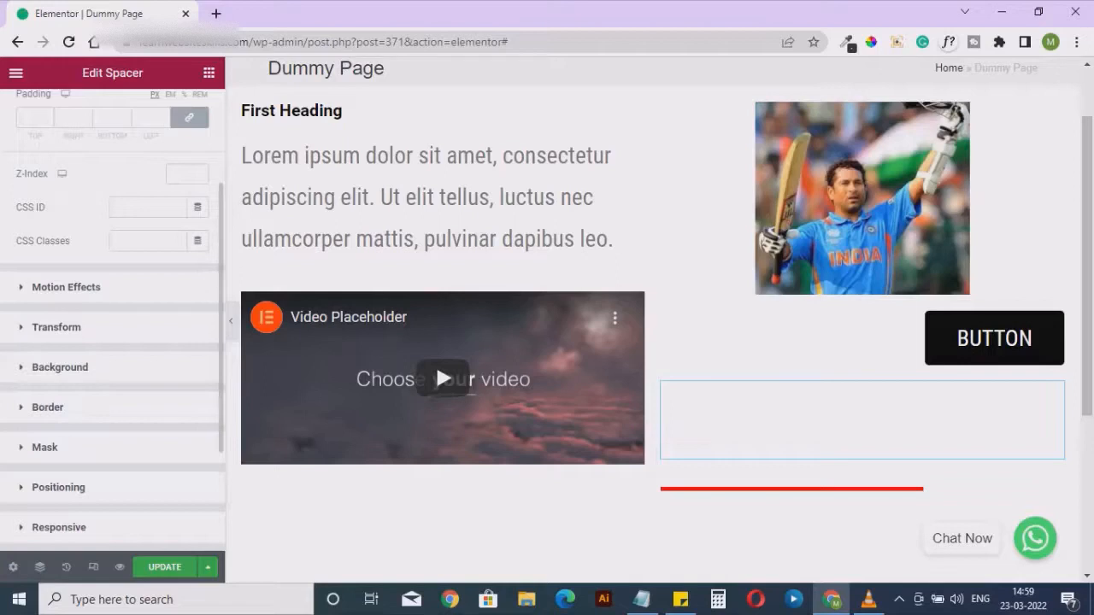
scroll(112, 318, down, 1)
scroll(112, 318, up, 1)
scroll(112, 318, up, 2)
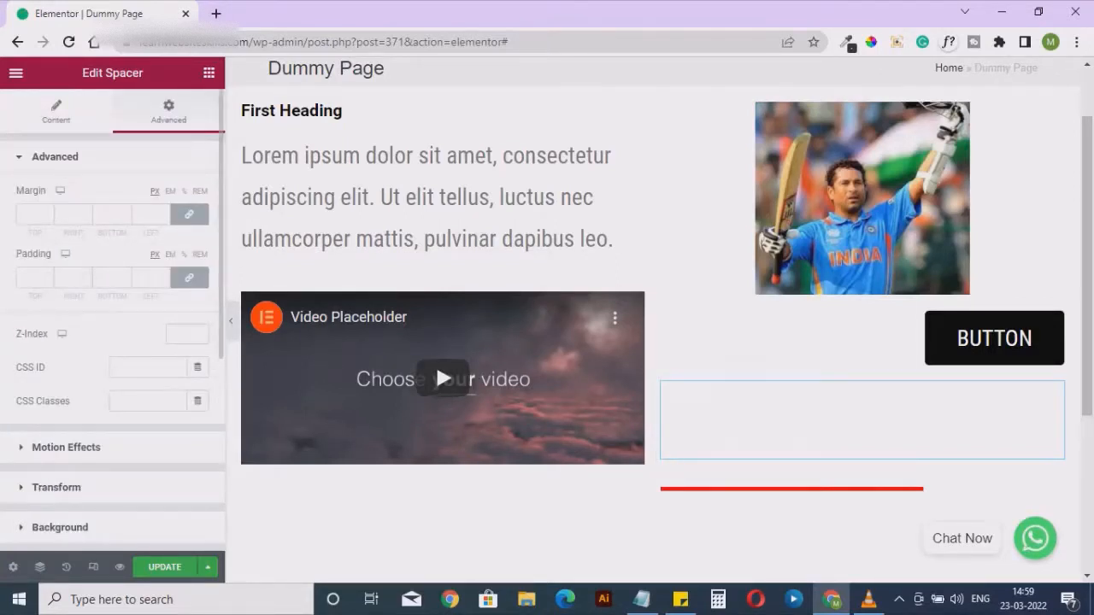
scroll(112, 318, down, 1)
click(48, 487)
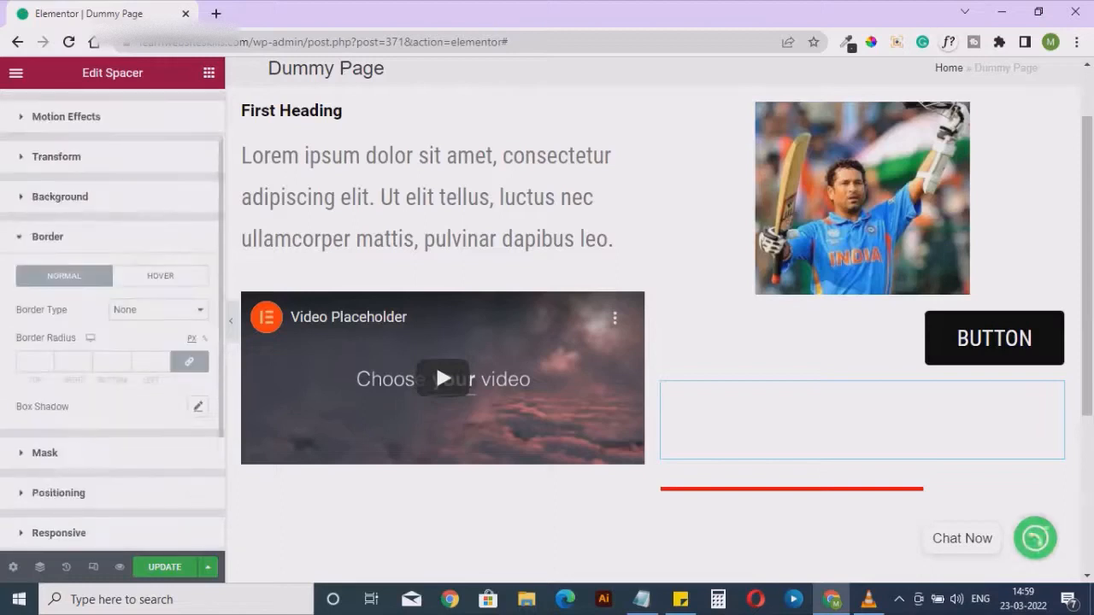
click(158, 309)
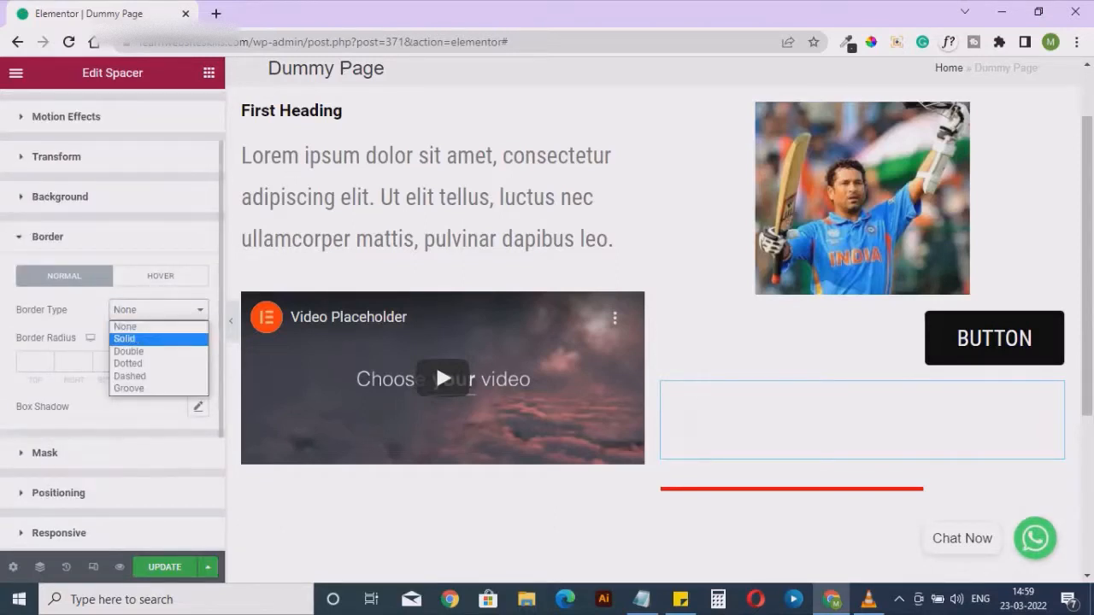
click(124, 338)
click(198, 405)
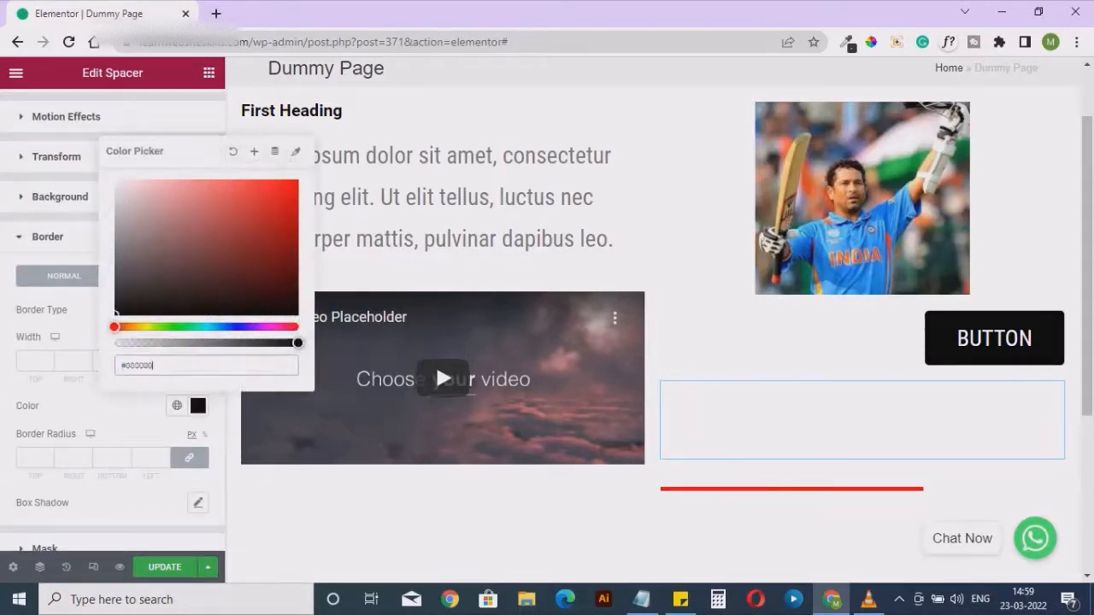
click(68, 361)
text(1)
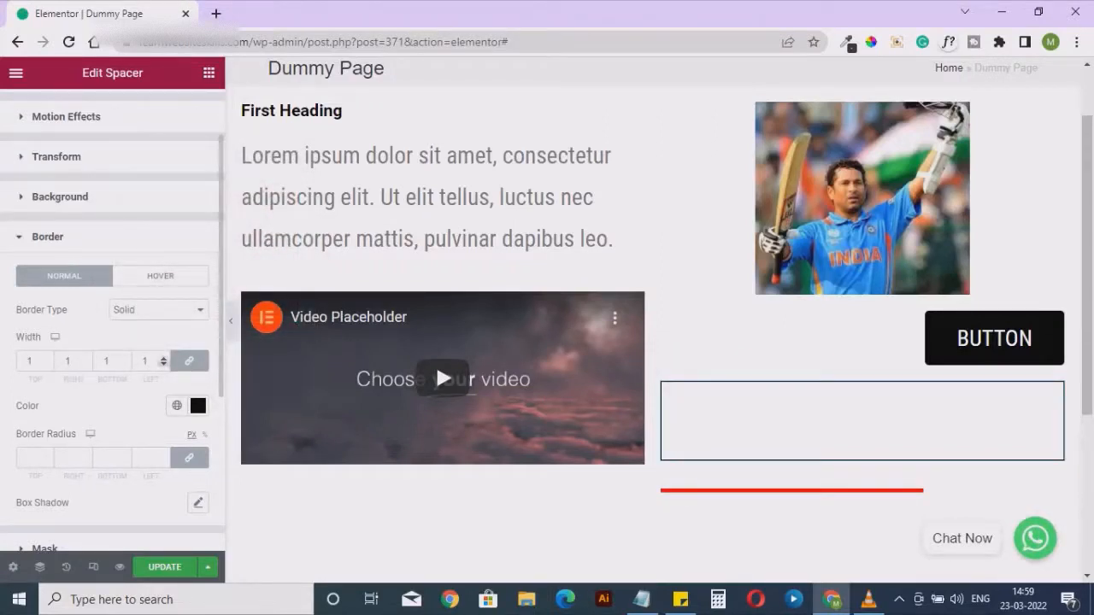
Set the spacer's border width to 0 on all sides and select the red divider
click(163, 365)
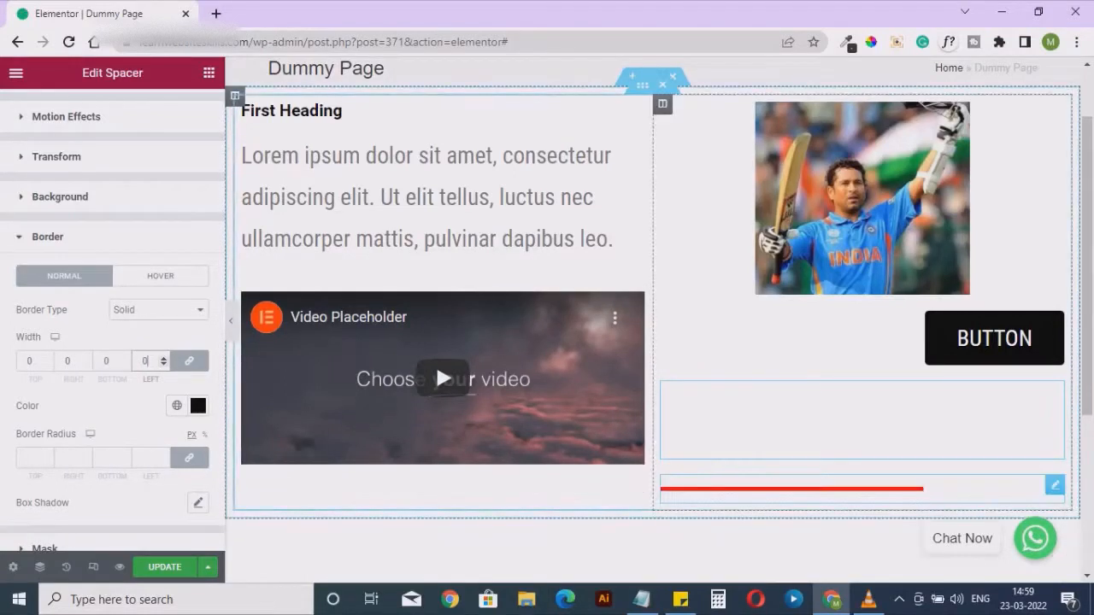
click(824, 489)
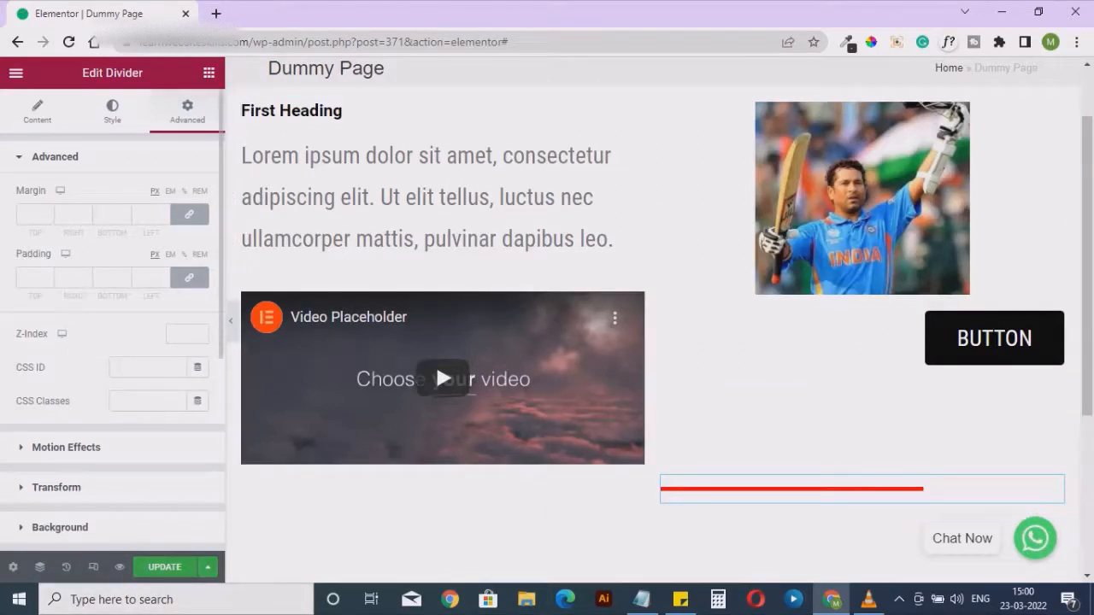
Add a Google Maps widget directly below the red divider in the same column
click(209, 73)
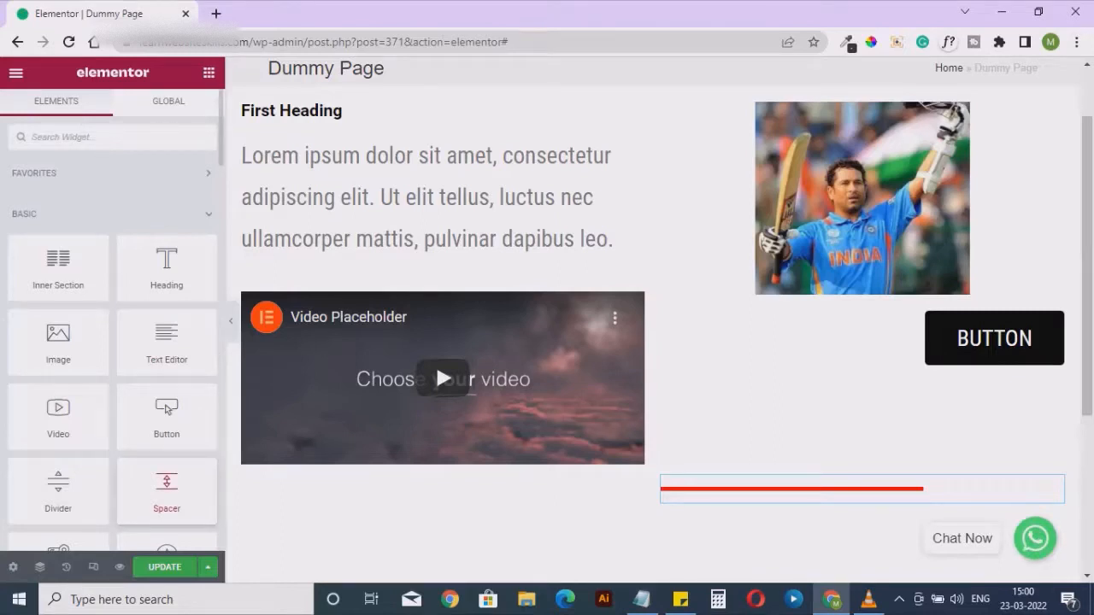
scroll(57, 488, down, 1)
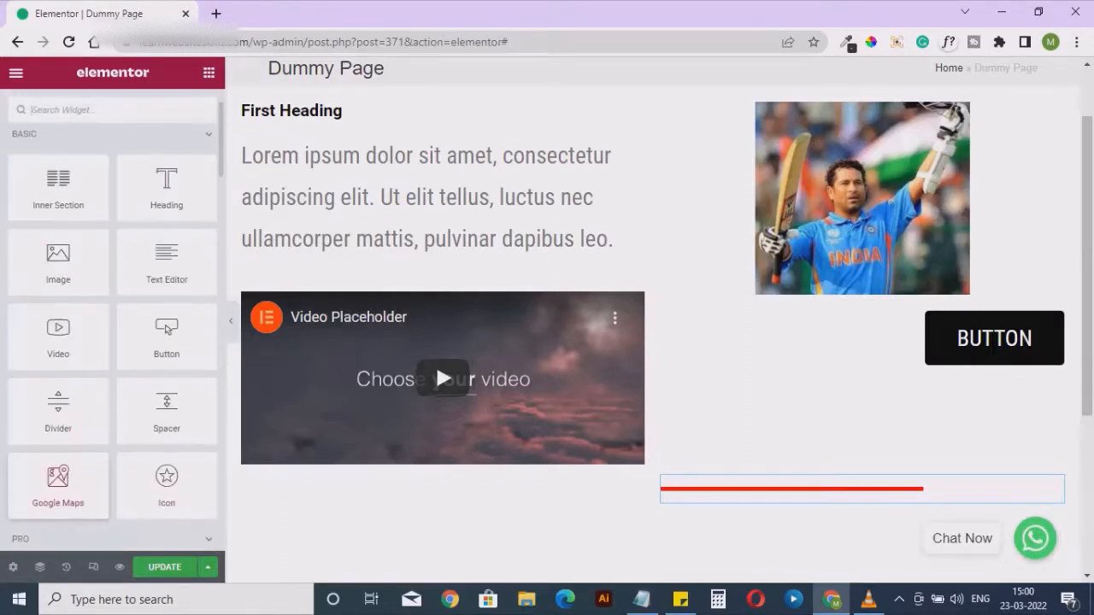
drag(57, 481, 745, 488)
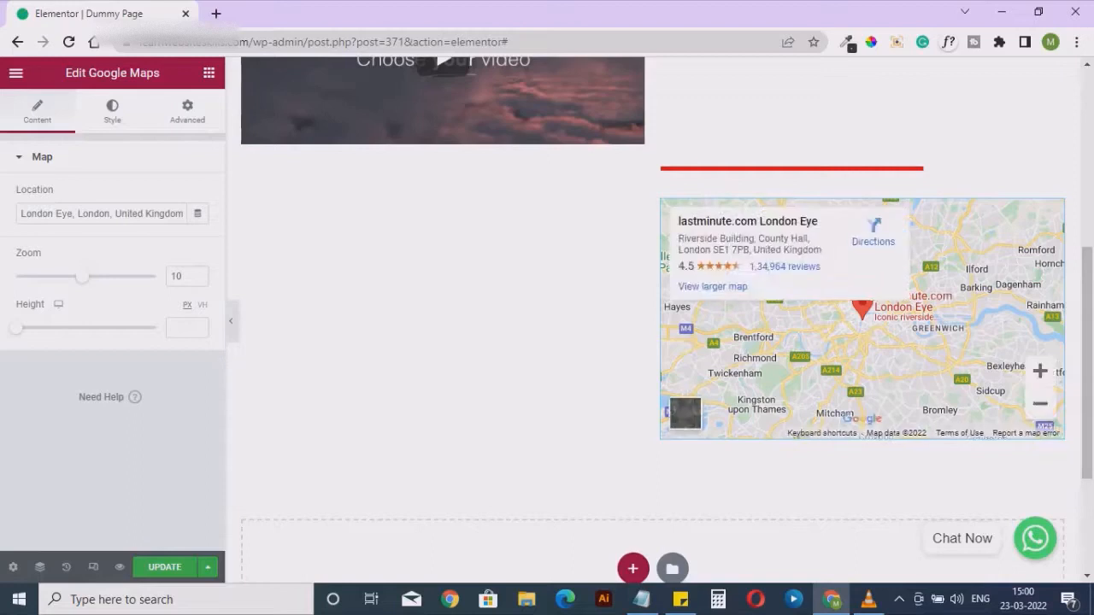
Set the London Eye map's zoom to 17 and its height to 360 px
drag(21, 214, 188, 214)
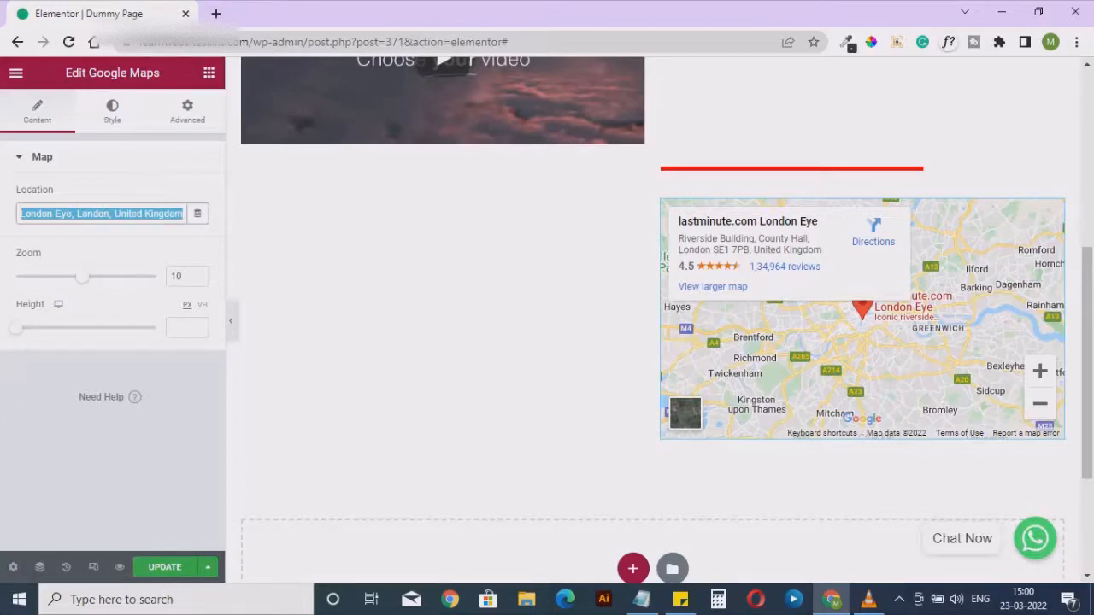
drag(83, 277, 103, 277)
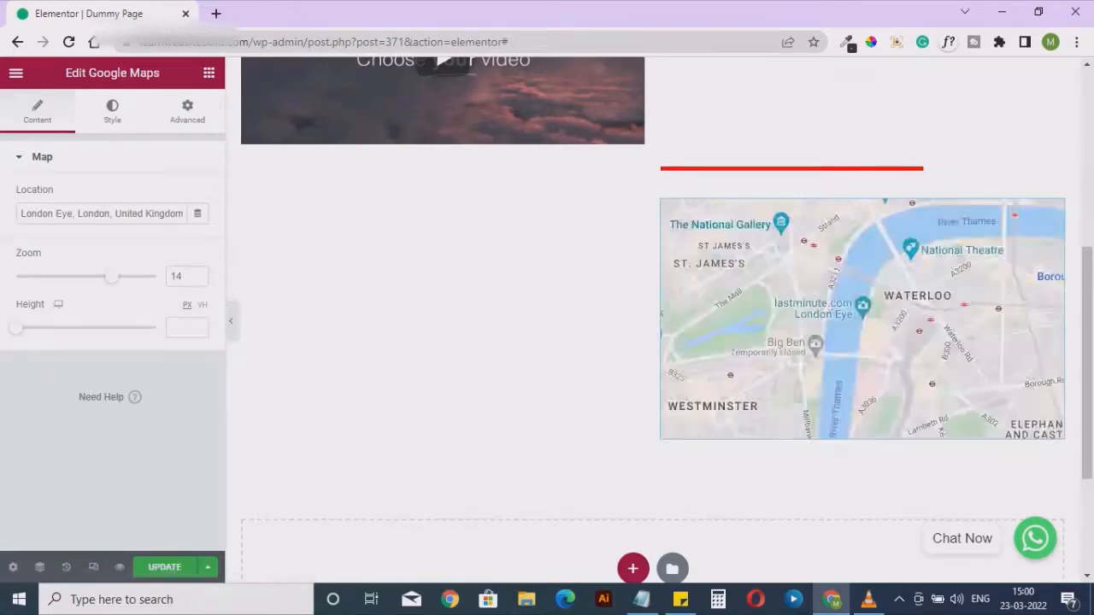
drag(112, 277, 134, 277)
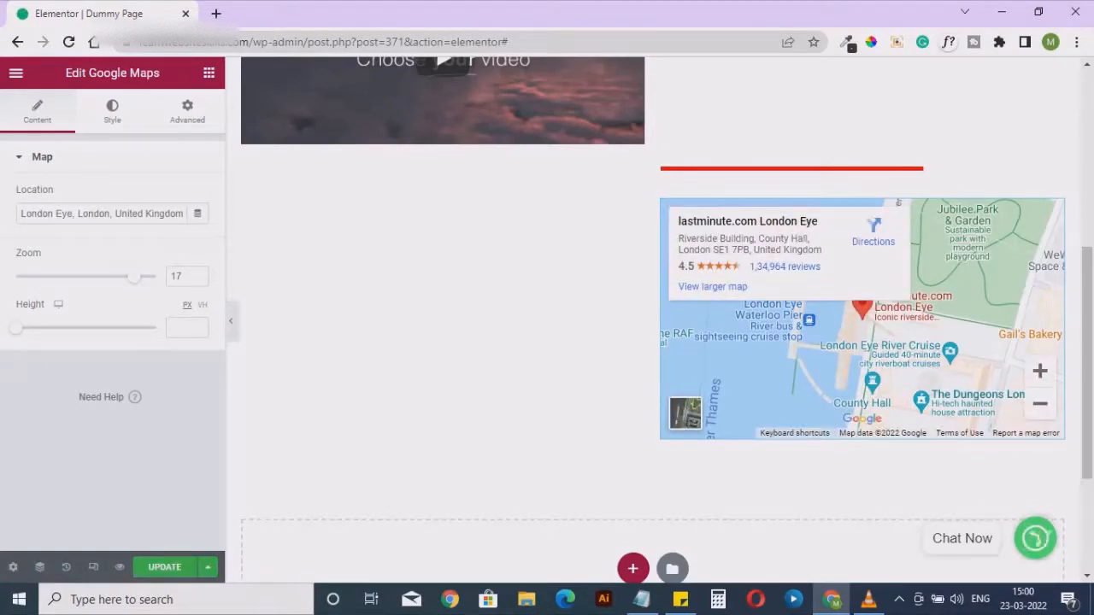
drag(15, 328, 49, 328)
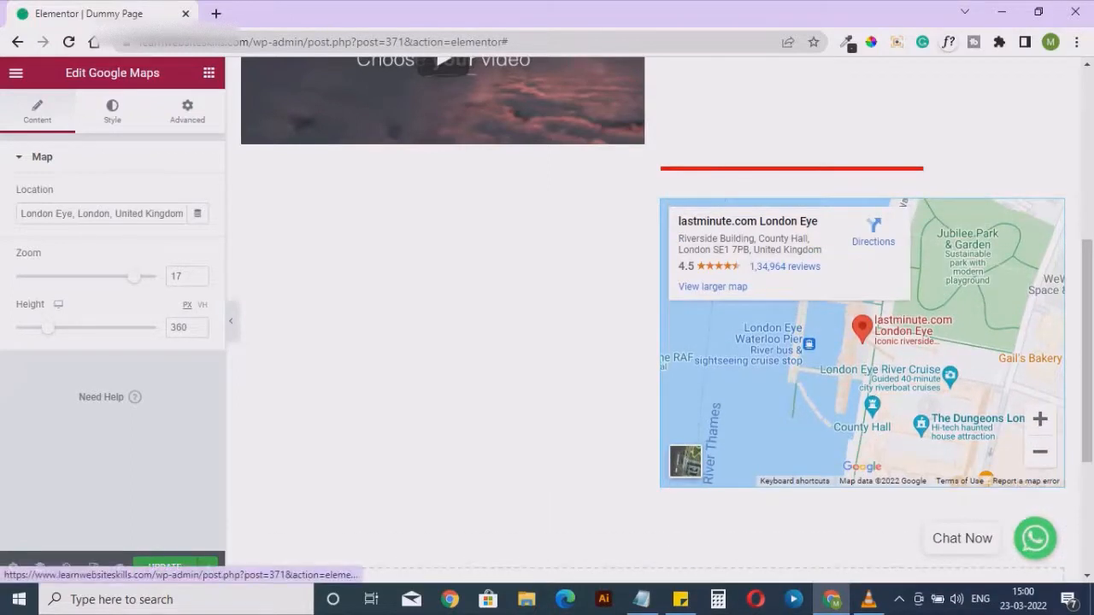
Examine the style and advanced settings available for the Google Maps widget
click(112, 112)
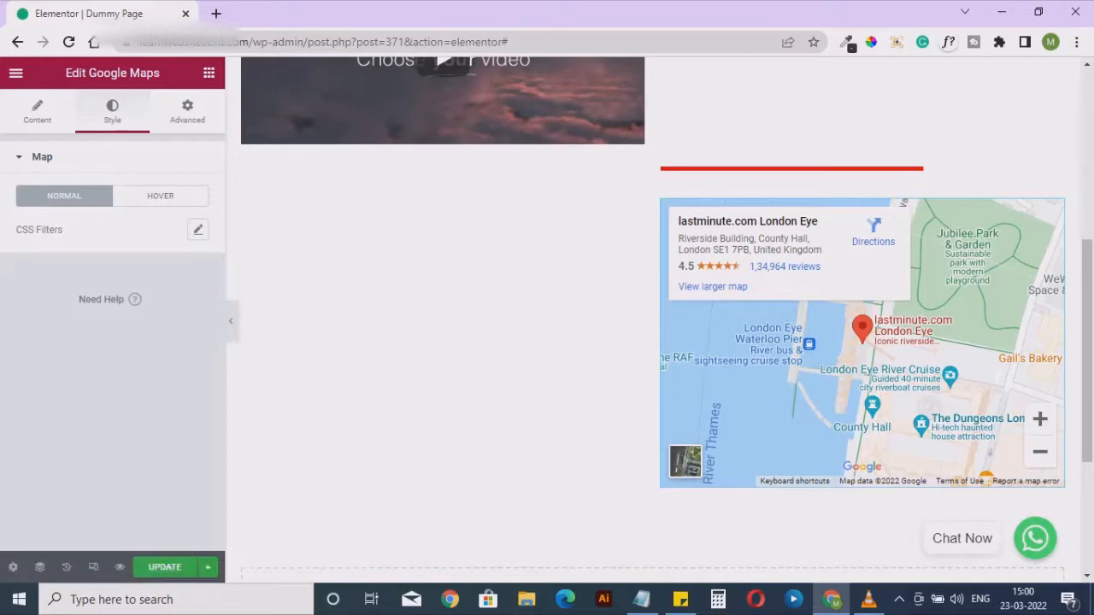
click(187, 111)
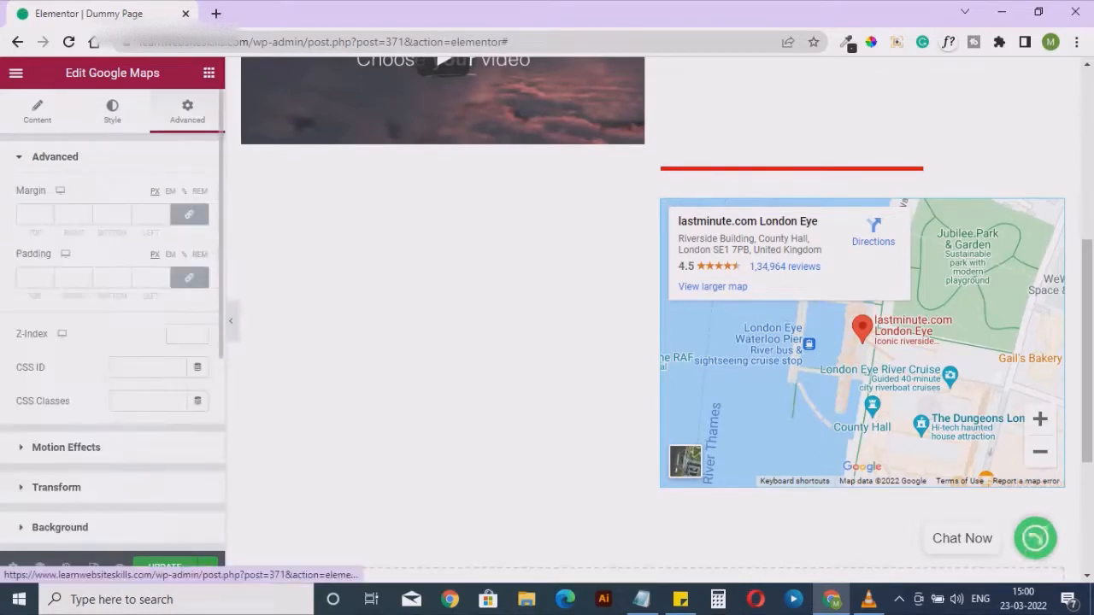
scroll(112, 300, down, 2)
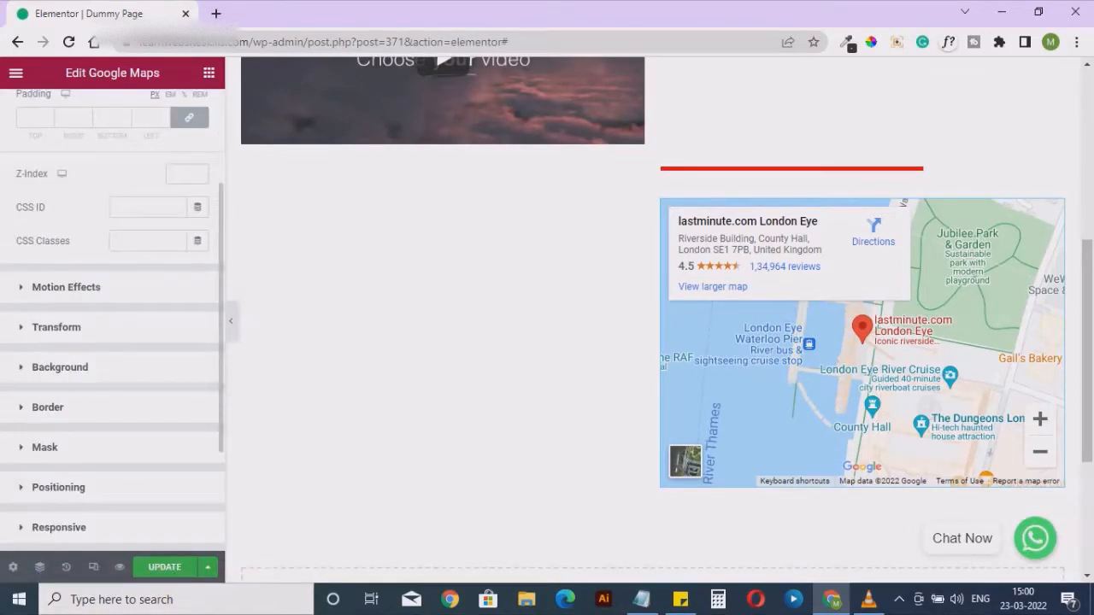
scroll(112, 325, down, 1)
scroll(86, 257, up, 3)
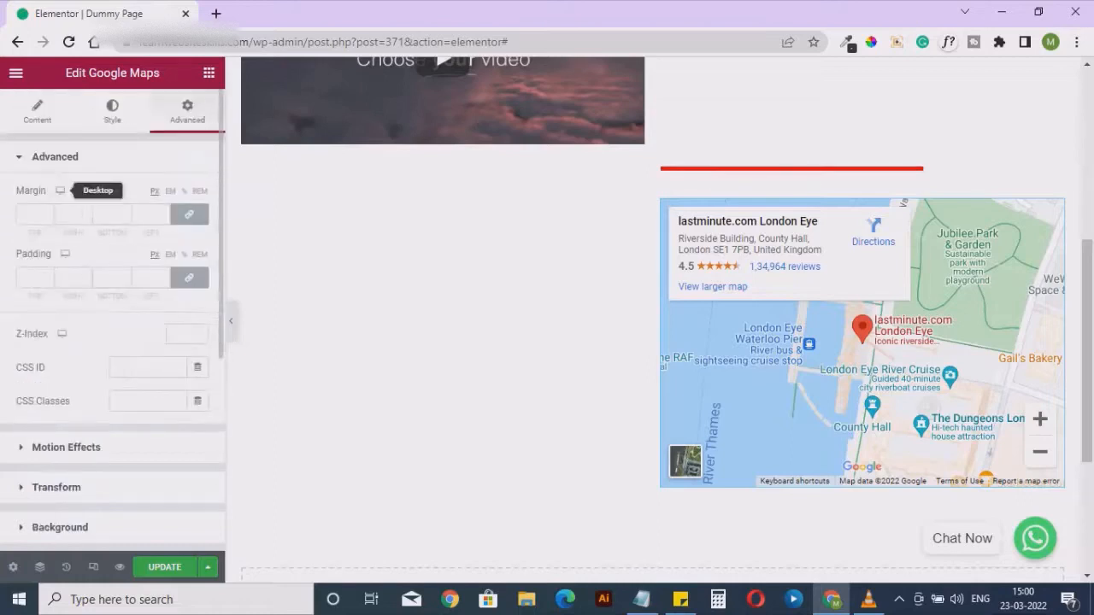
click(37, 111)
Add an Icon widget below the two-column inner section, under the map, and dismiss the console window
click(209, 73)
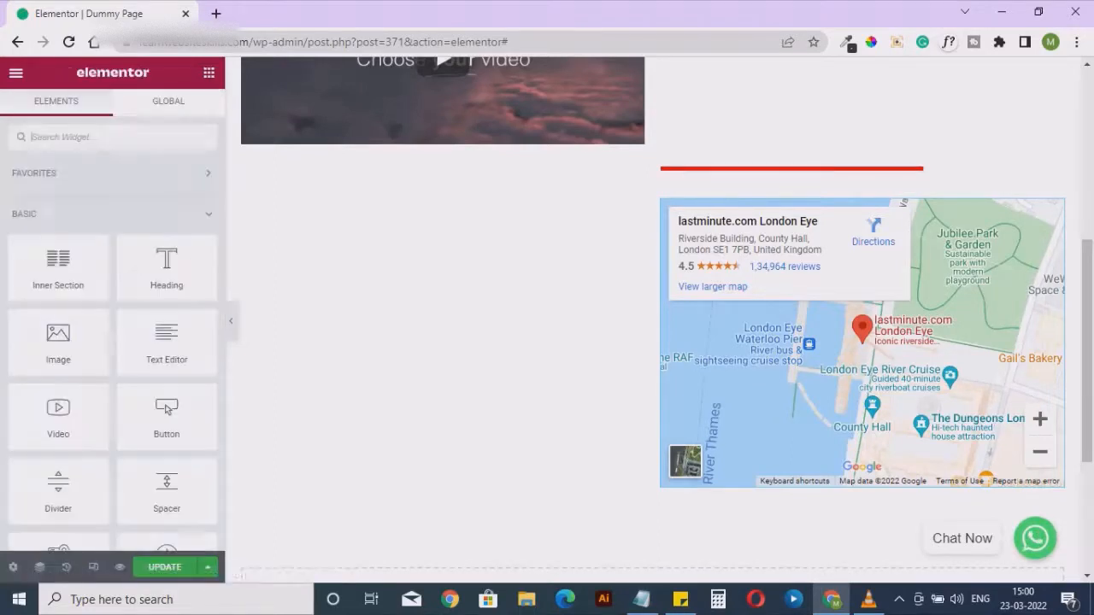
scroll(60, 410, down, 1)
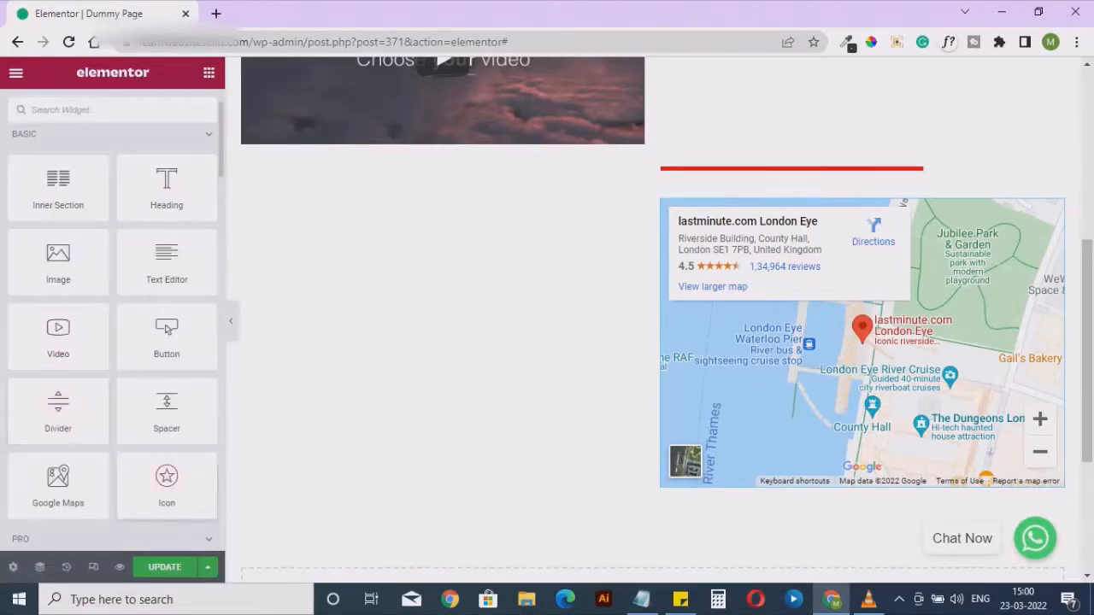
drag(167, 487, 399, 313)
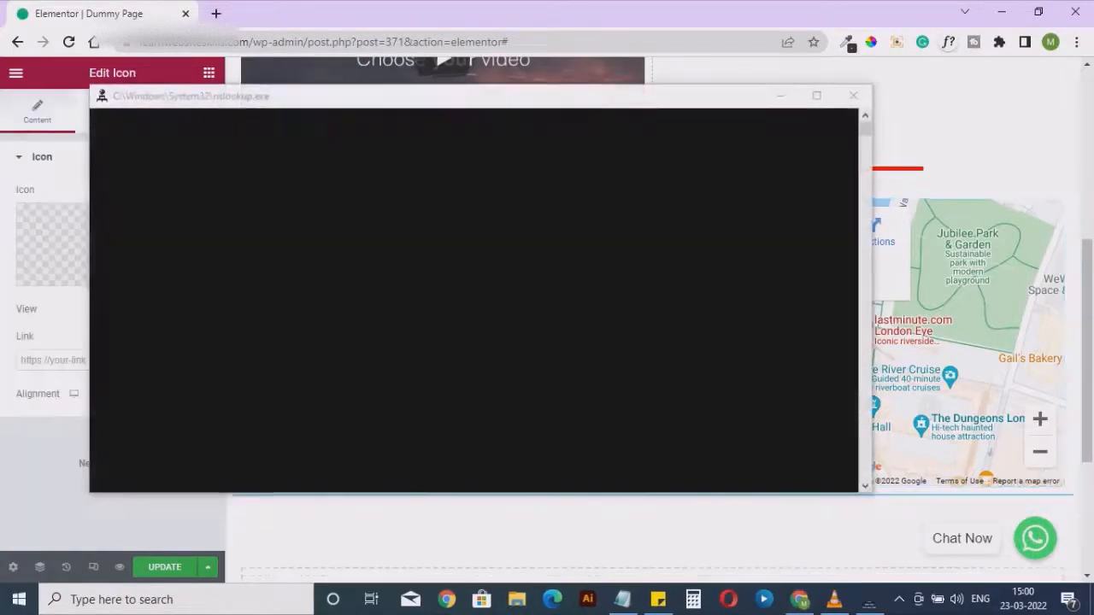
click(853, 95)
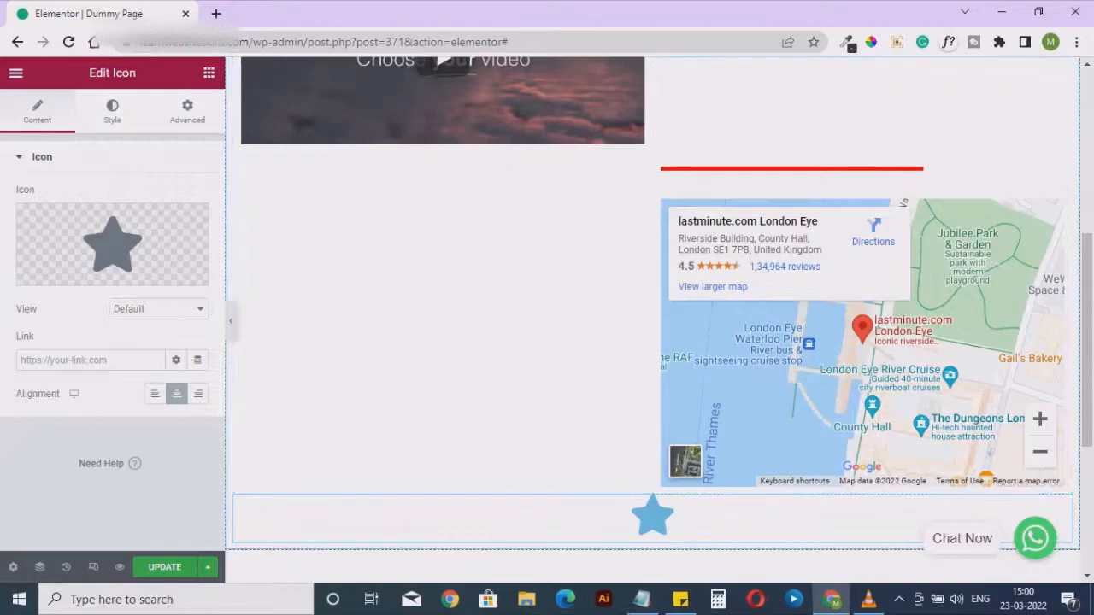
Try the star icon's Stacked view with both the Square and Circle shapes
scroll(650, 307, down, 3)
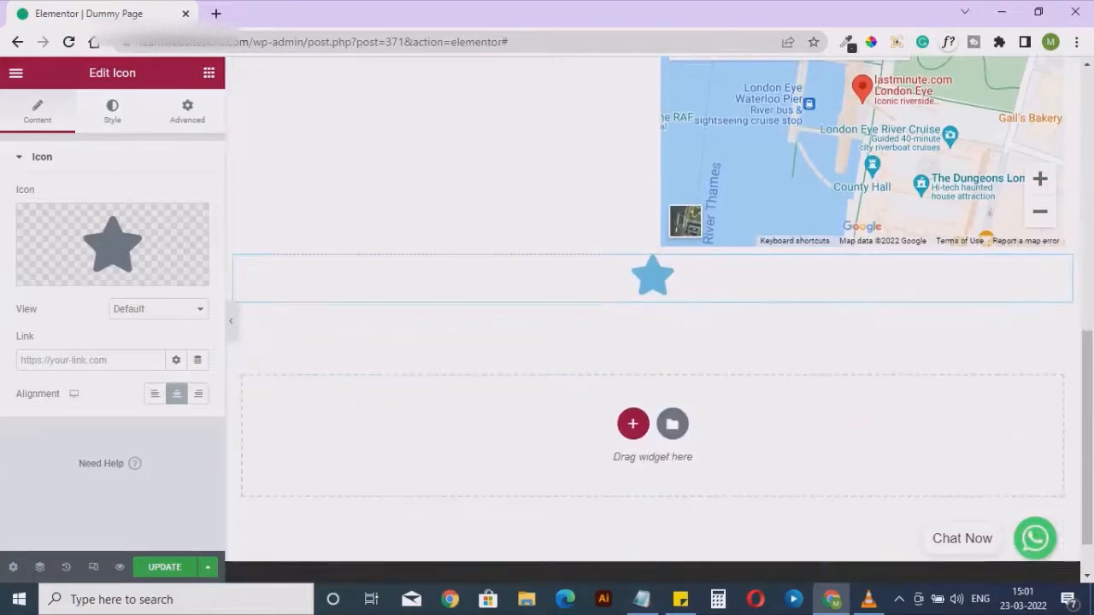
click(159, 309)
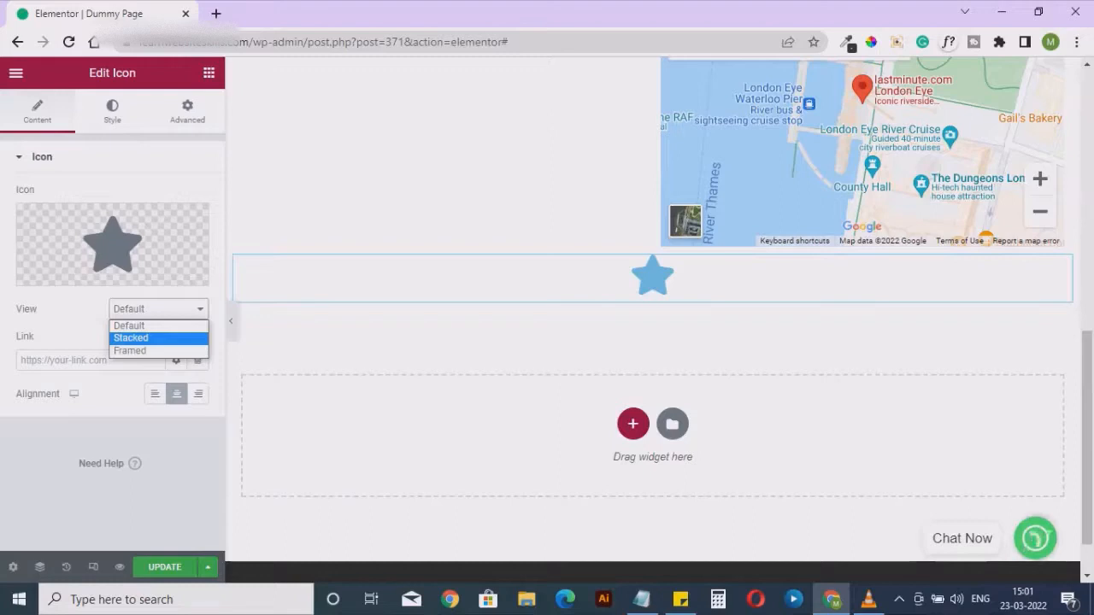
click(147, 338)
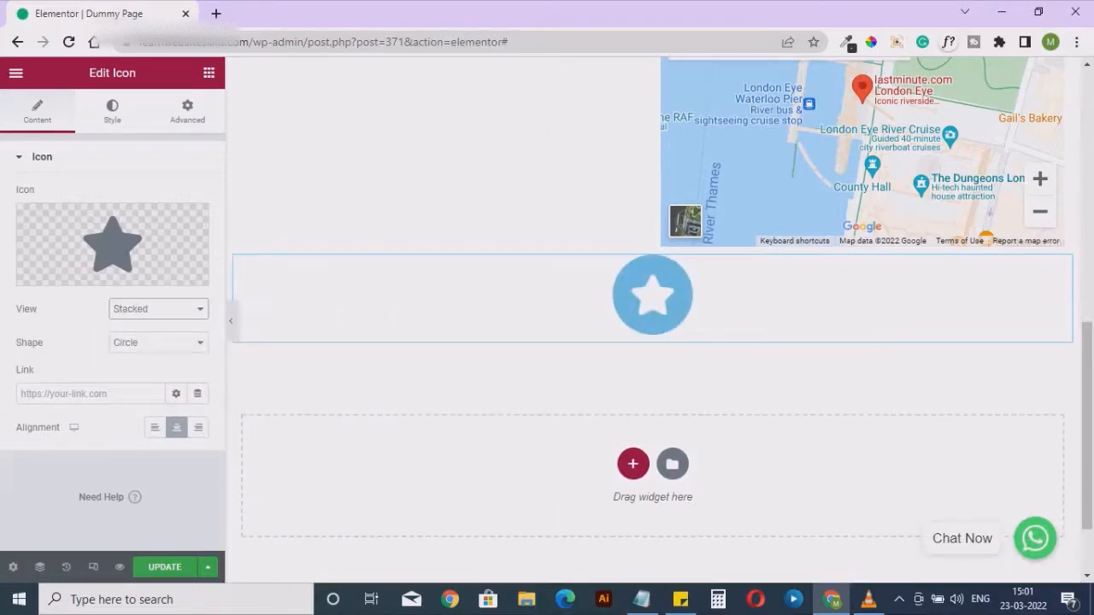
click(159, 342)
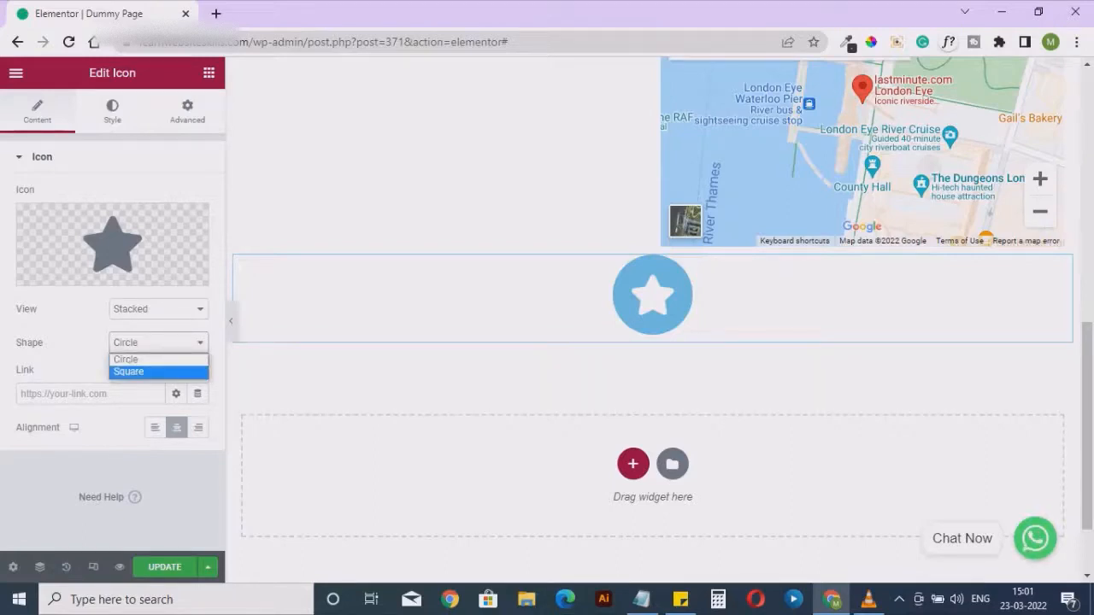
click(147, 372)
click(158, 342)
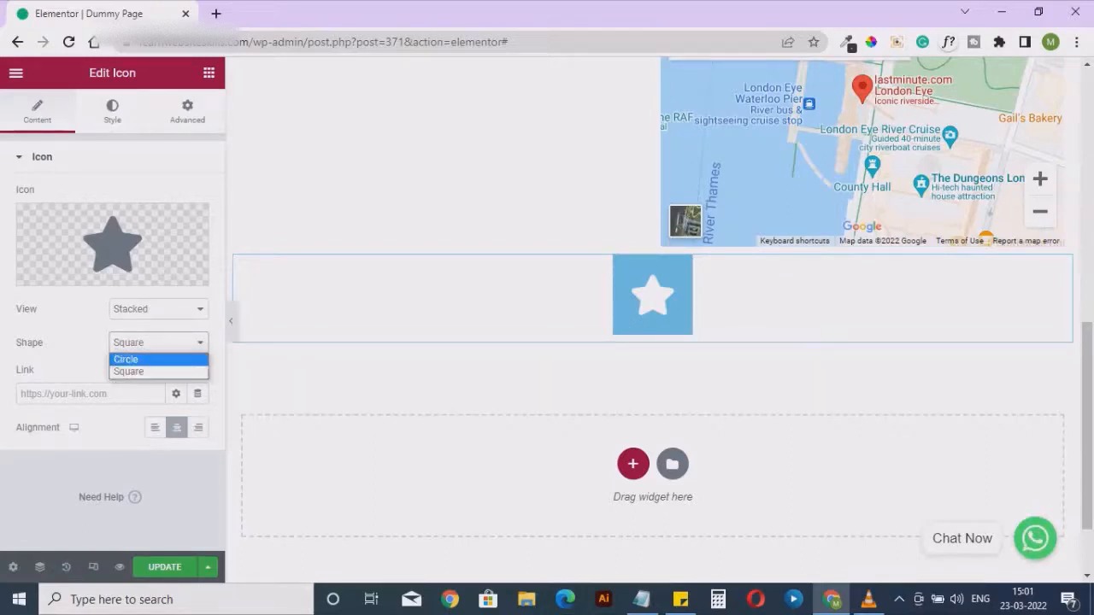
click(147, 359)
Set the star icon's view to Framed, try the Square shape and return it to Circle
click(158, 309)
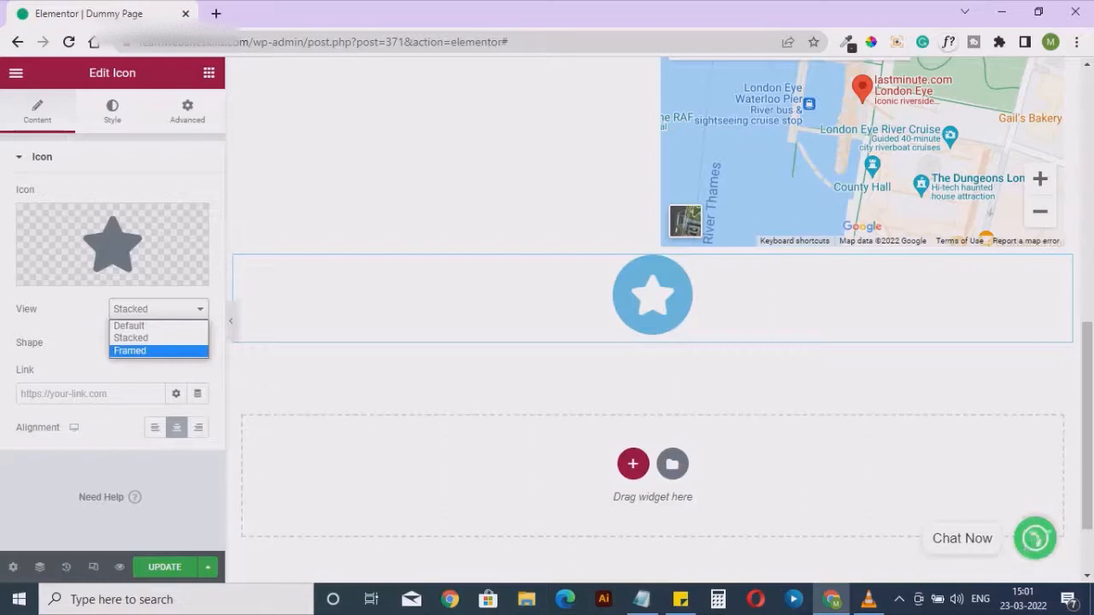
click(148, 352)
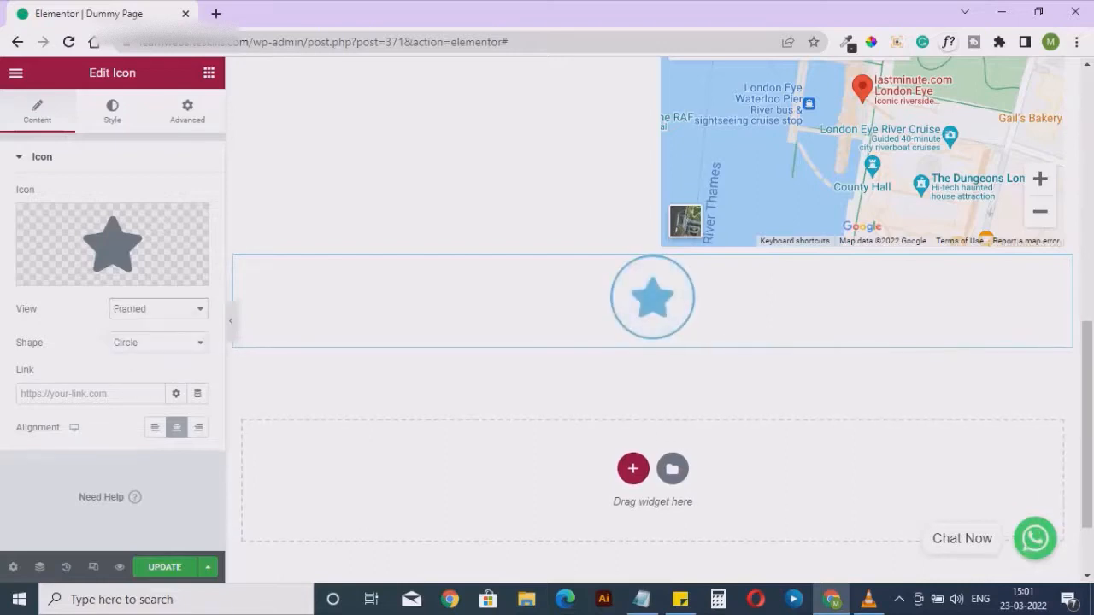
click(158, 343)
click(141, 370)
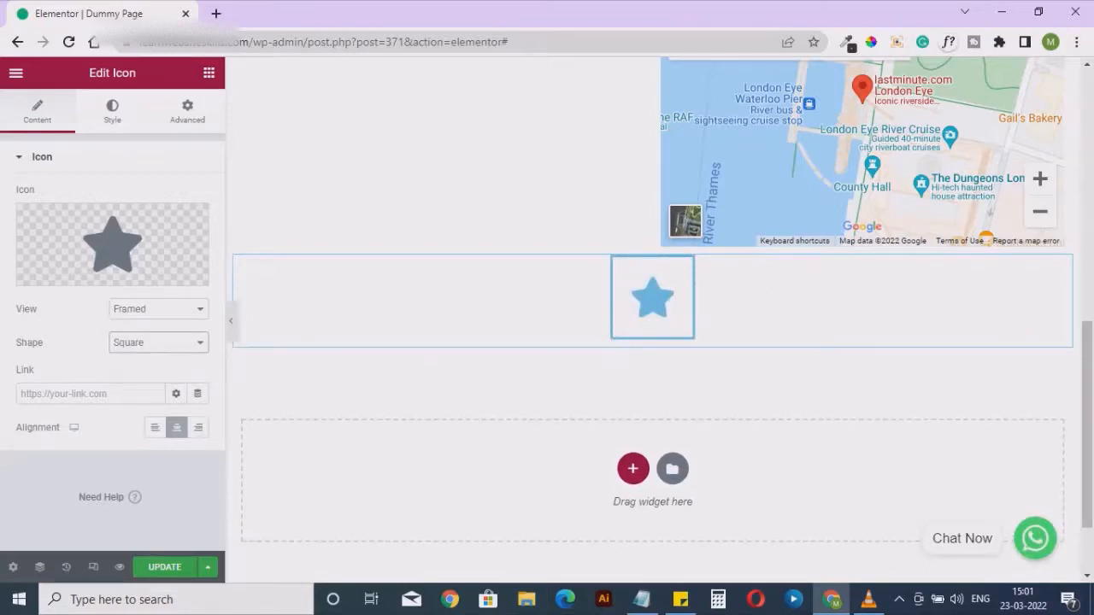
click(158, 343)
click(141, 356)
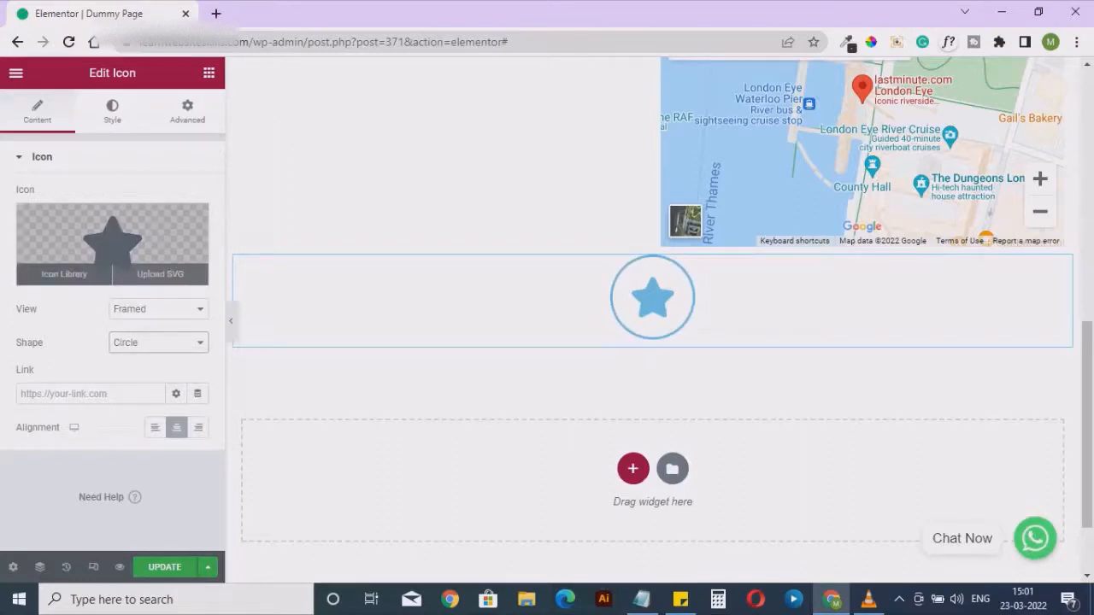
Replace the star with the Star of life icon from the icon library
click(64, 275)
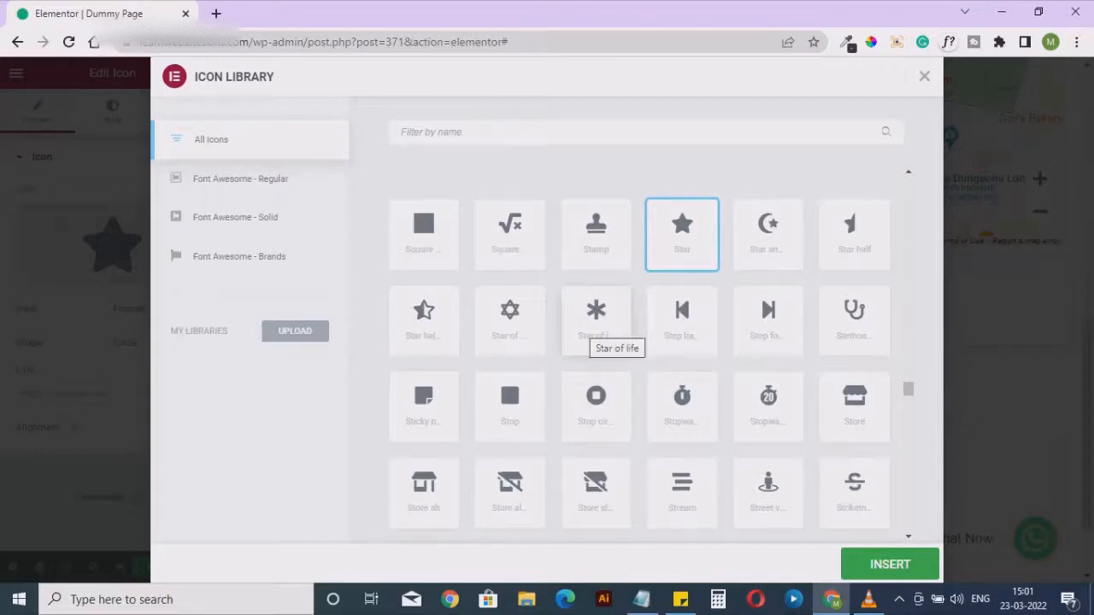
click(596, 316)
click(890, 564)
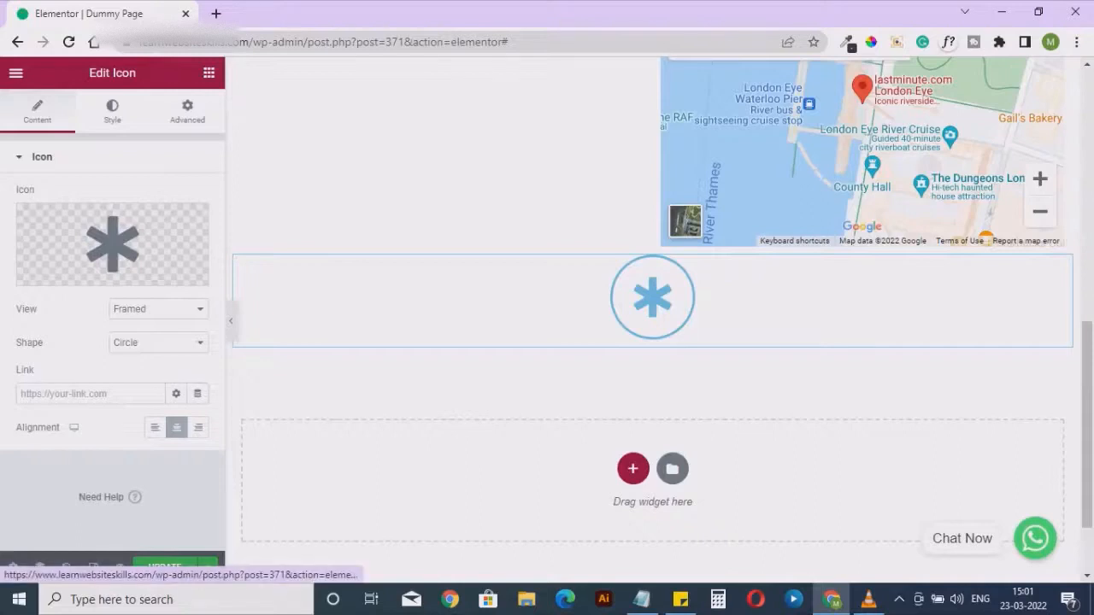
Try left and right alignment for the framed icon and return it to center
click(91, 394)
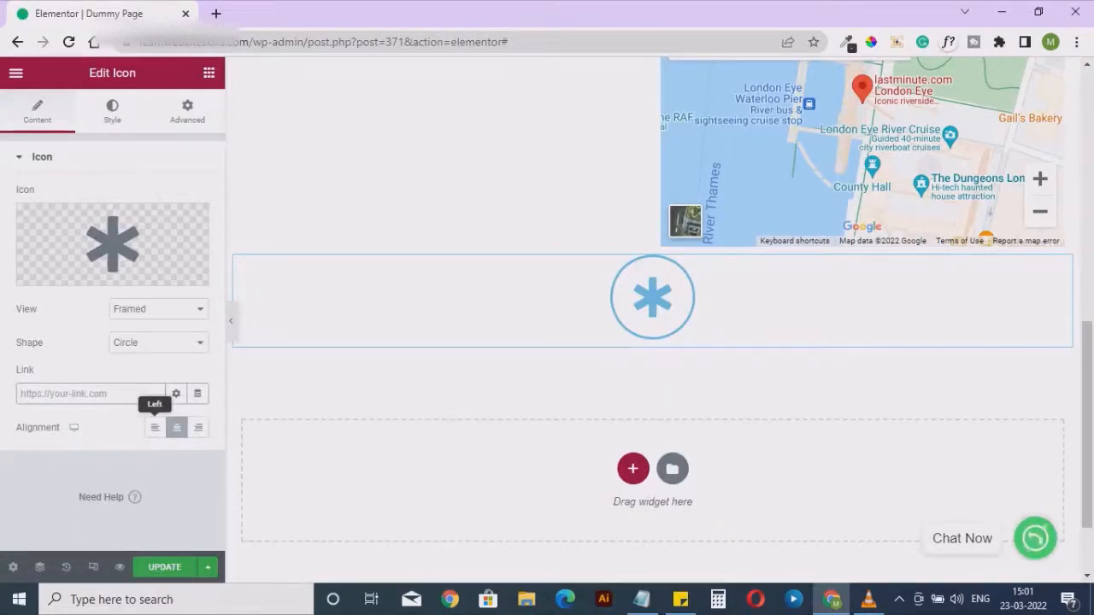
click(155, 428)
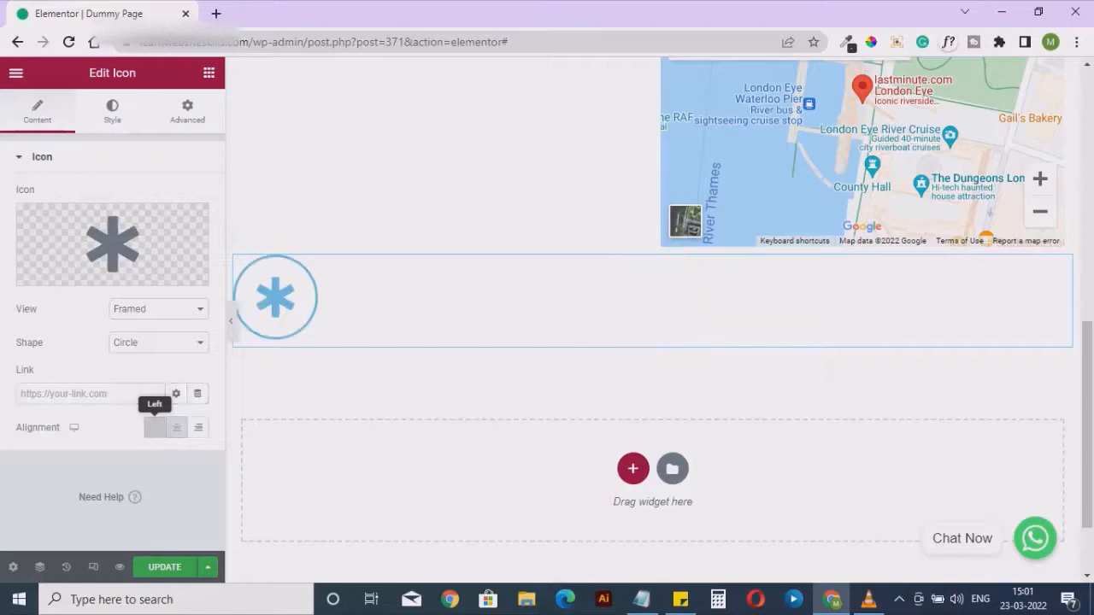
click(198, 427)
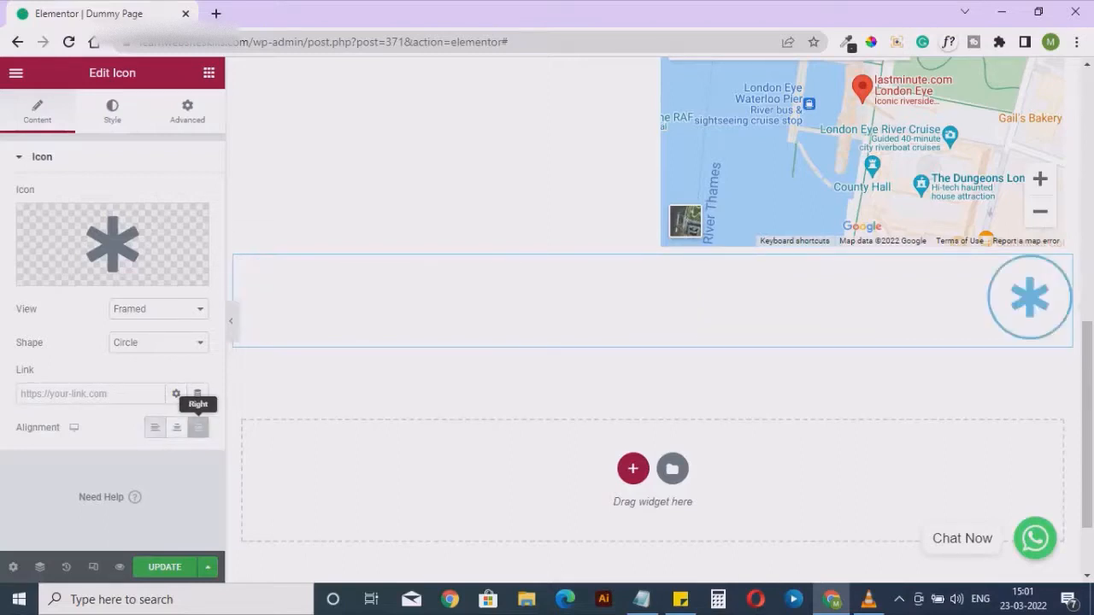
click(177, 427)
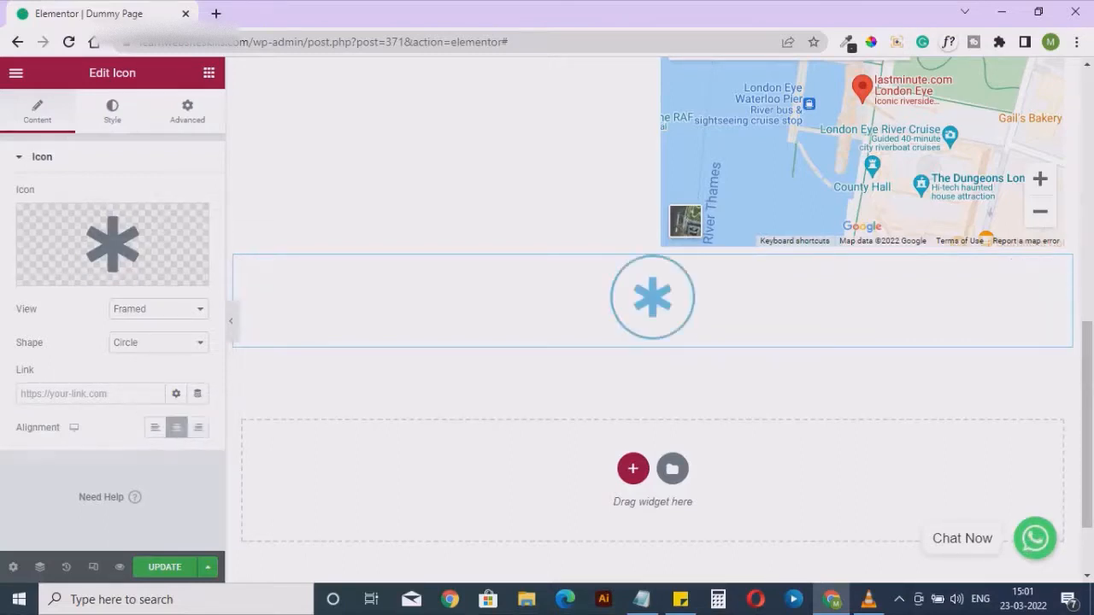
Set the framed icon's size to 45 and its padding to 20
click(112, 111)
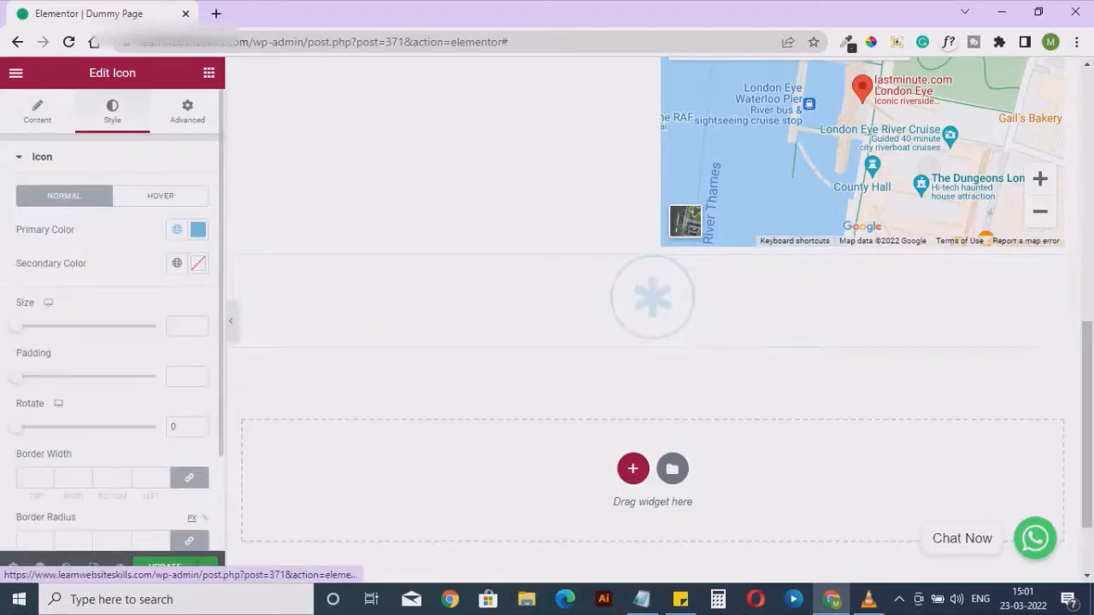
drag(16, 326, 35, 326)
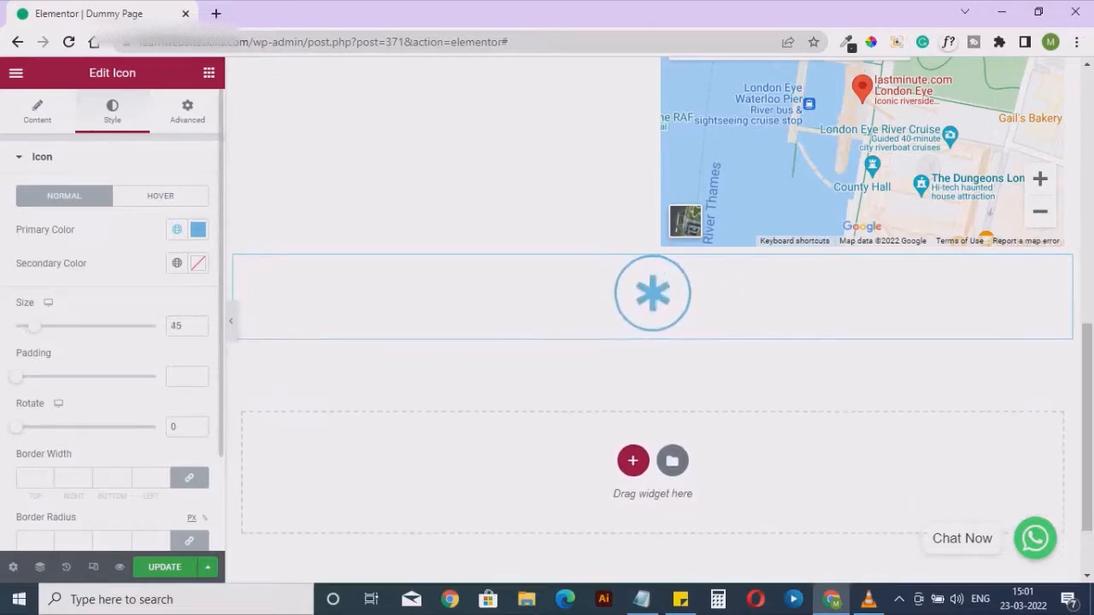
drag(16, 376, 43, 376)
scroll(112, 342, down, 2)
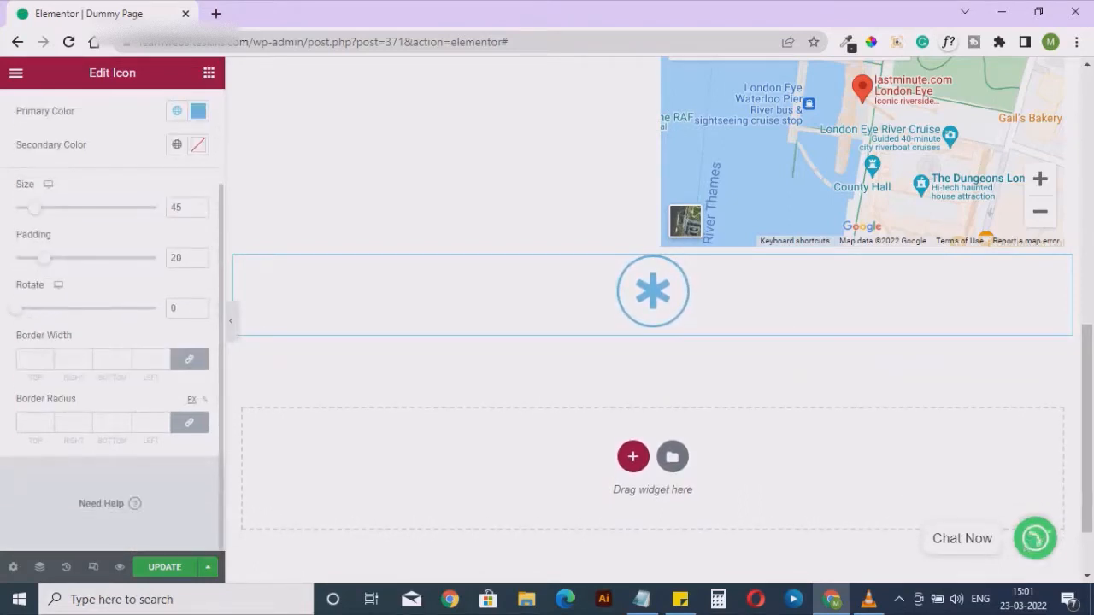
Change the icon's primary color to bright blue, #00B2FD
scroll(112, 342, up, 2)
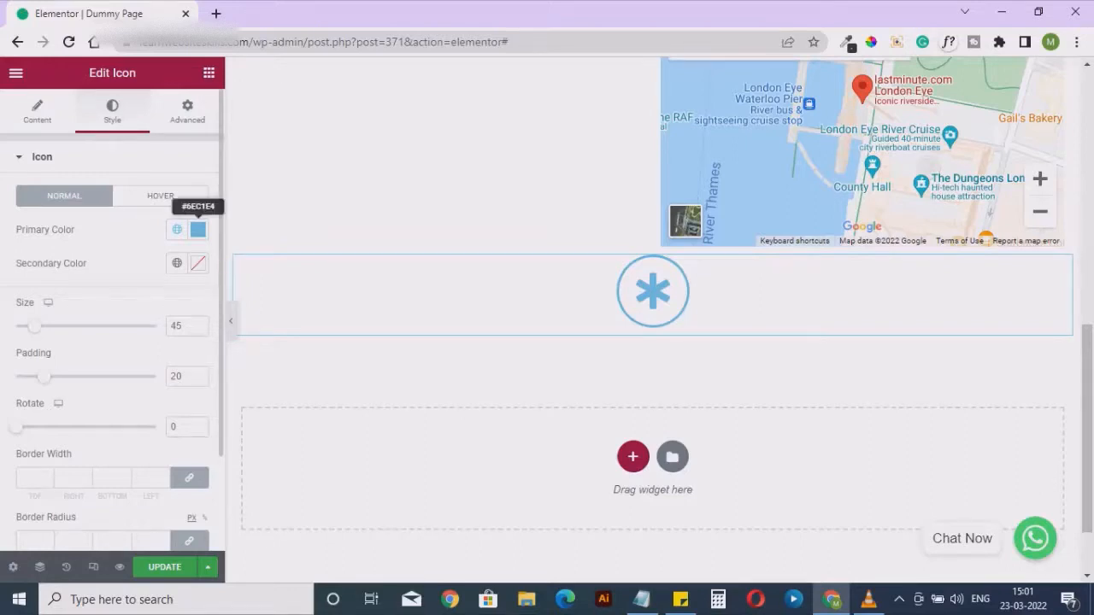
click(197, 229)
drag(145, 377, 296, 290)
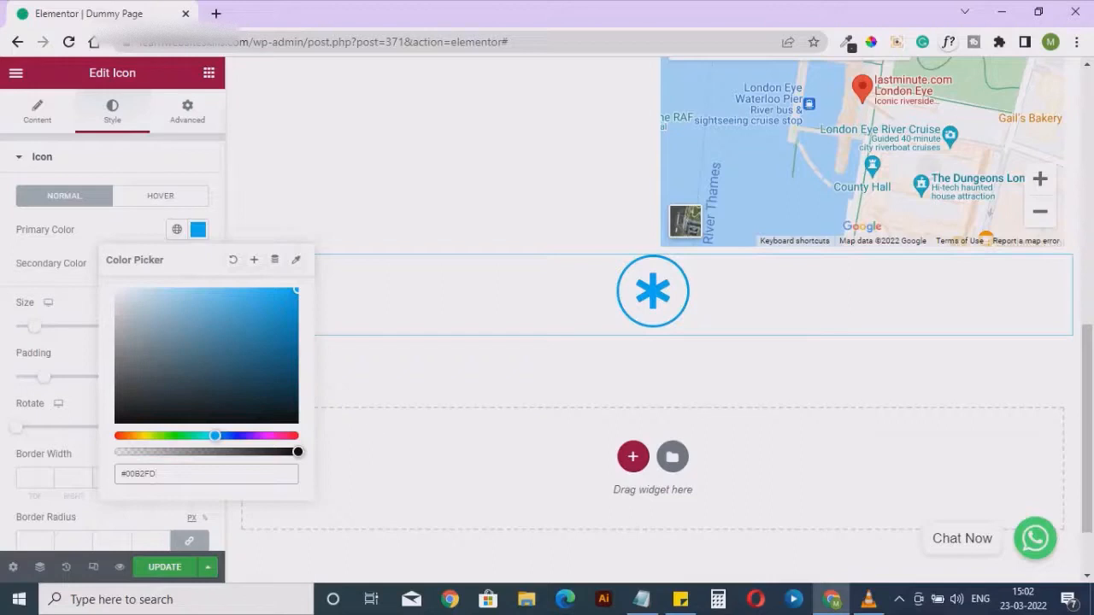
Look through the icon widget's advanced settings, from margin and padding to background, border and mask
click(198, 229)
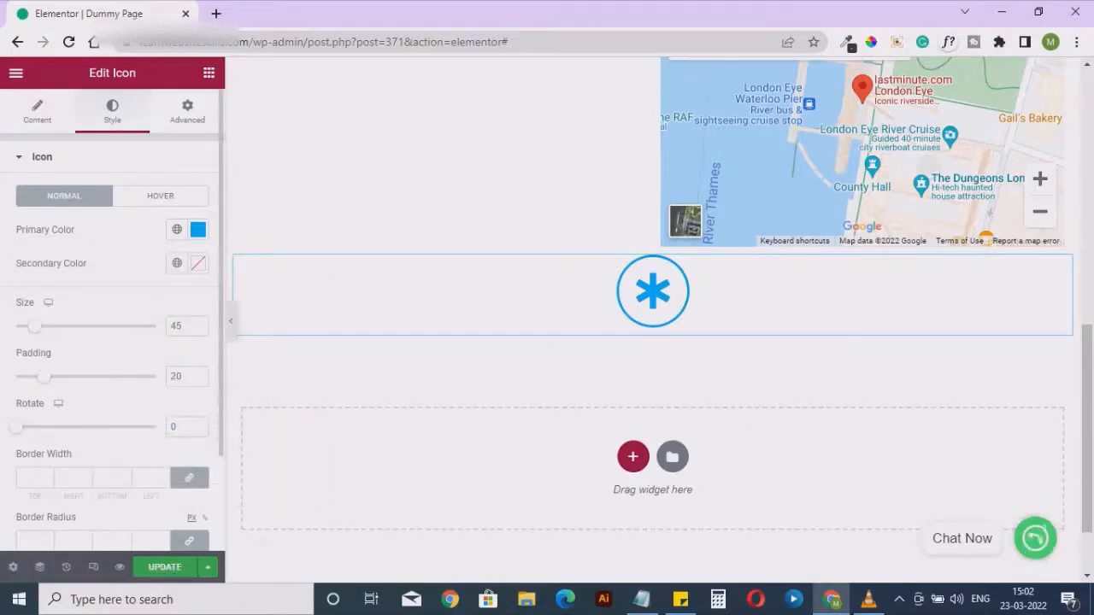
click(187, 112)
scroll(112, 342, down, 3)
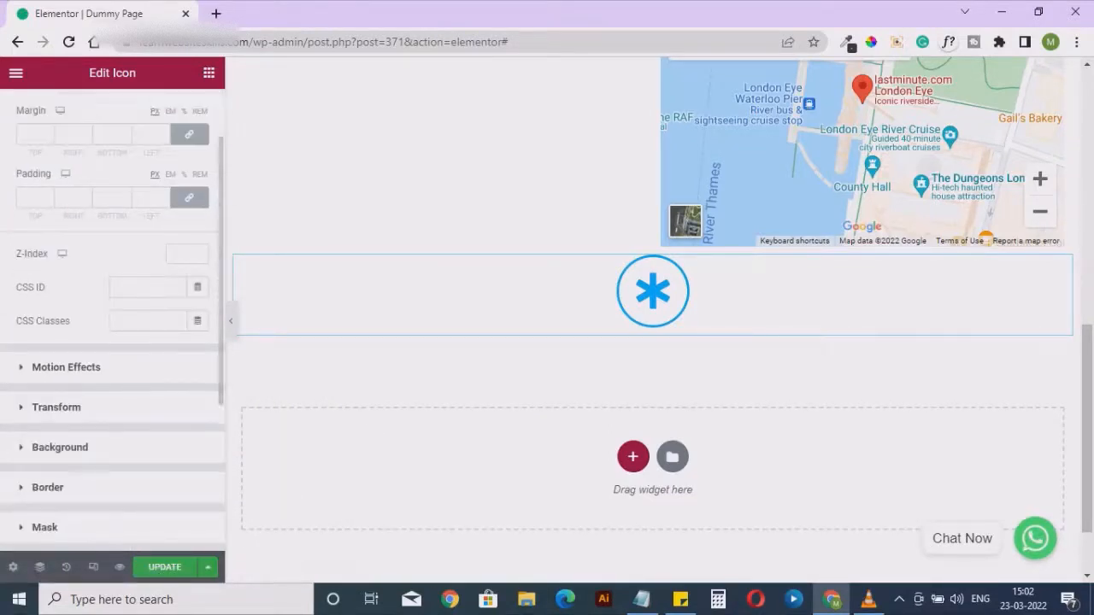
scroll(112, 342, down, 1)
scroll(112, 342, up, 5)
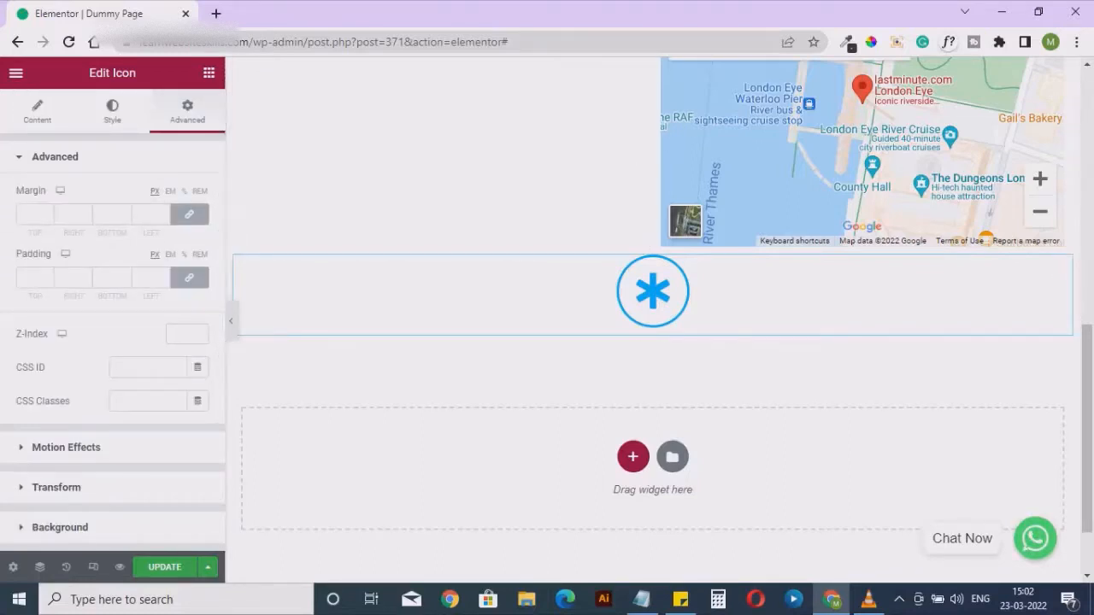
Add an Image Box widget from the General group directly below the blue framed icon
click(209, 72)
scroll(166, 419, down, 5)
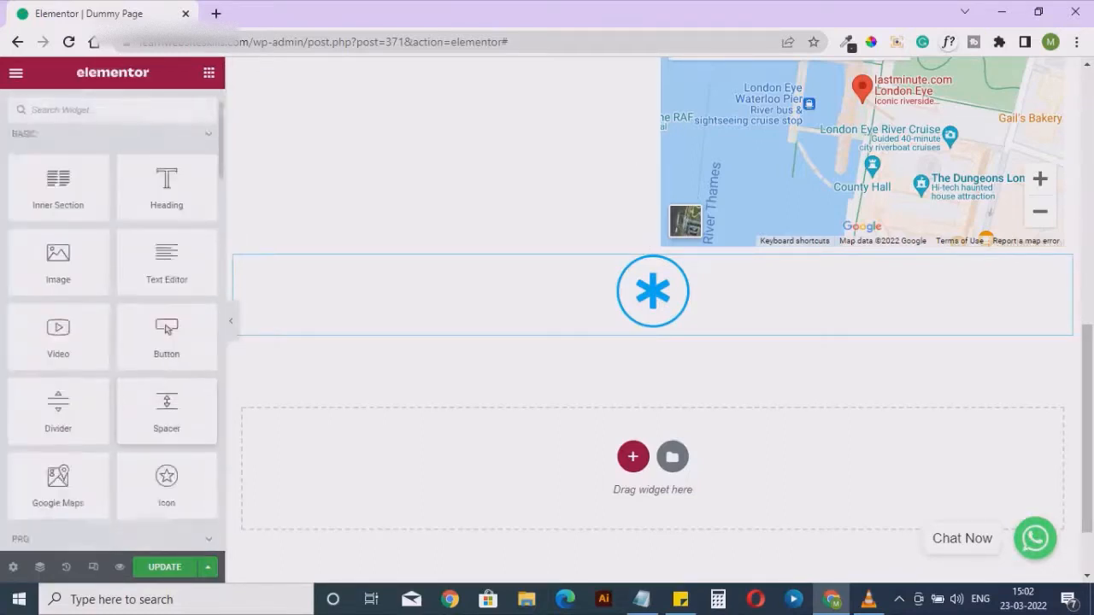
scroll(167, 402, down, 6)
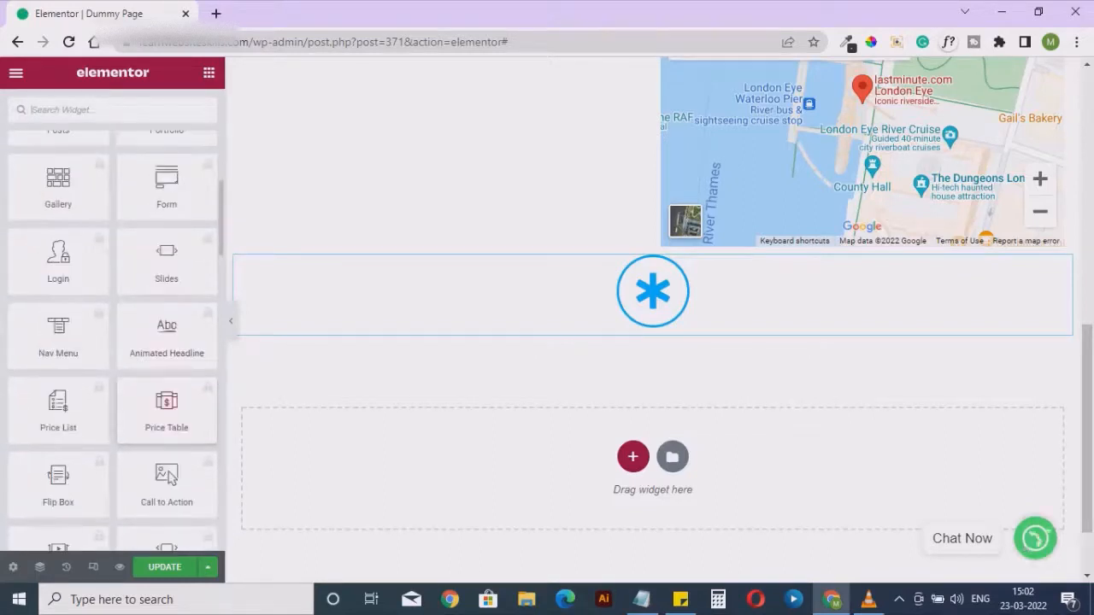
scroll(167, 385, down, 6)
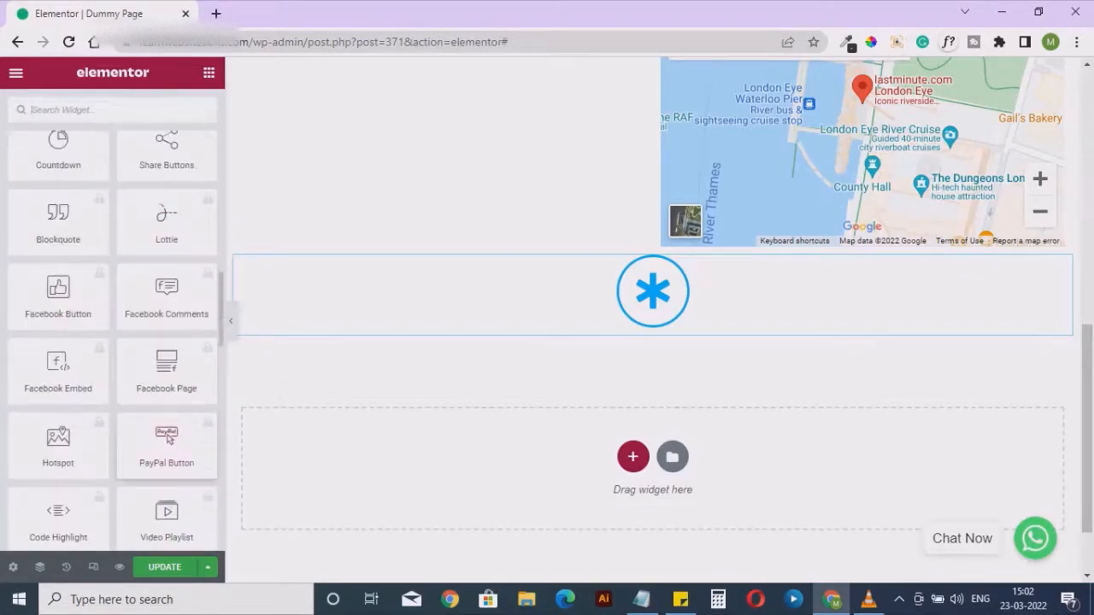
scroll(166, 201, down, 2)
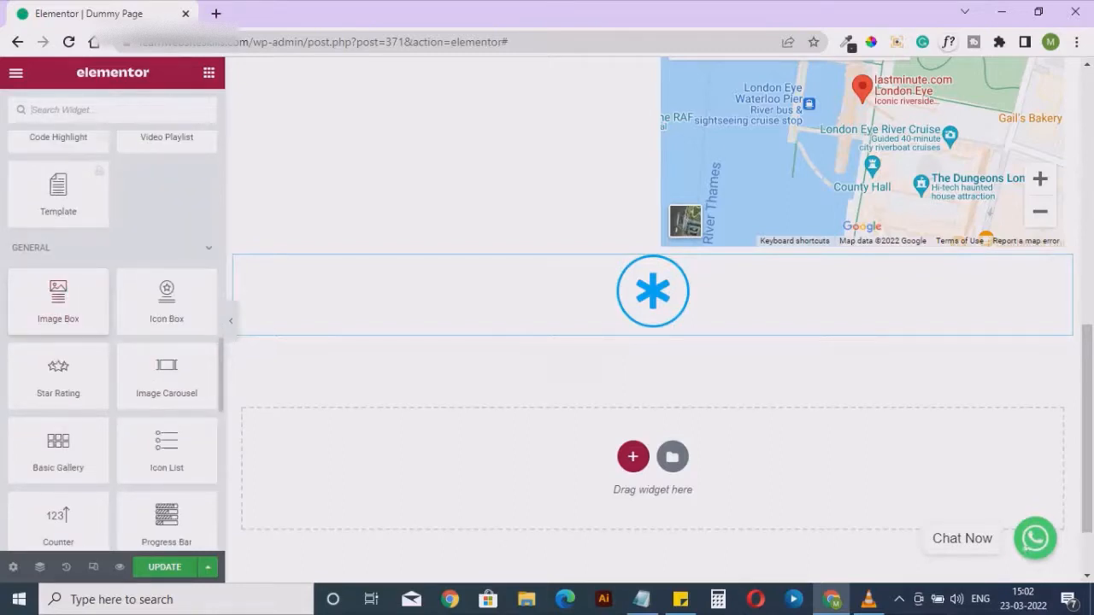
drag(58, 299, 469, 329)
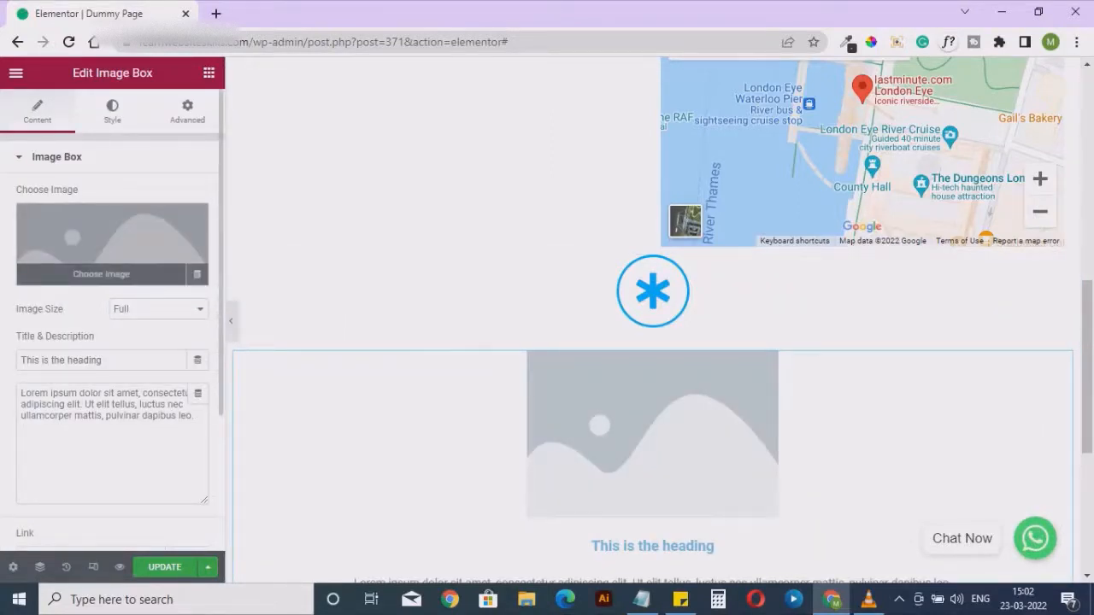
Insert the cricketer photo from the media library as the image box's picture
click(111, 248)
click(253, 271)
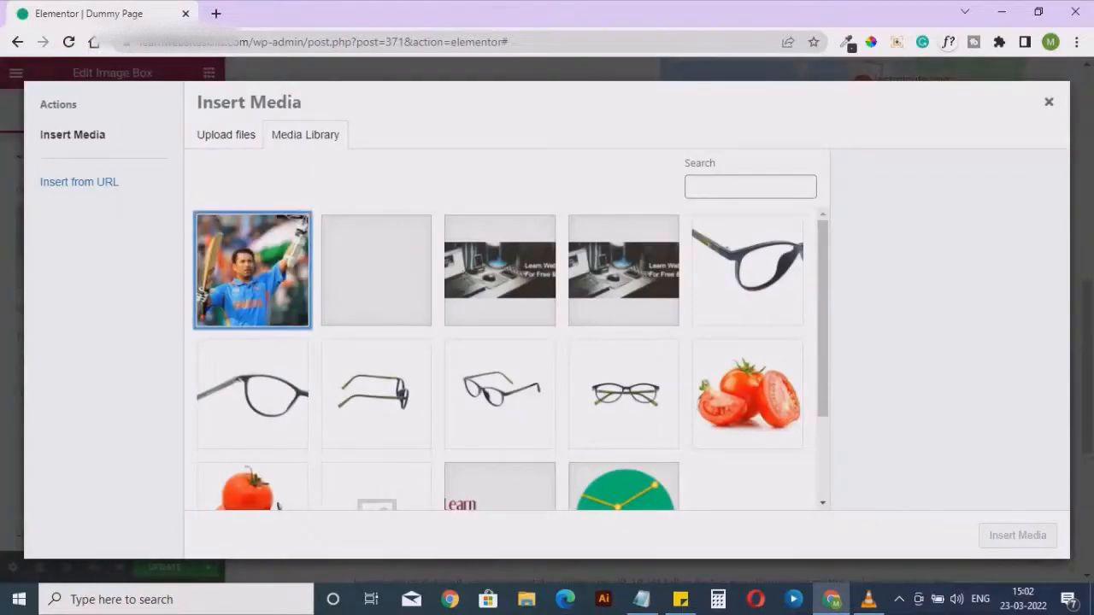
click(1017, 535)
scroll(650, 342, down, 3)
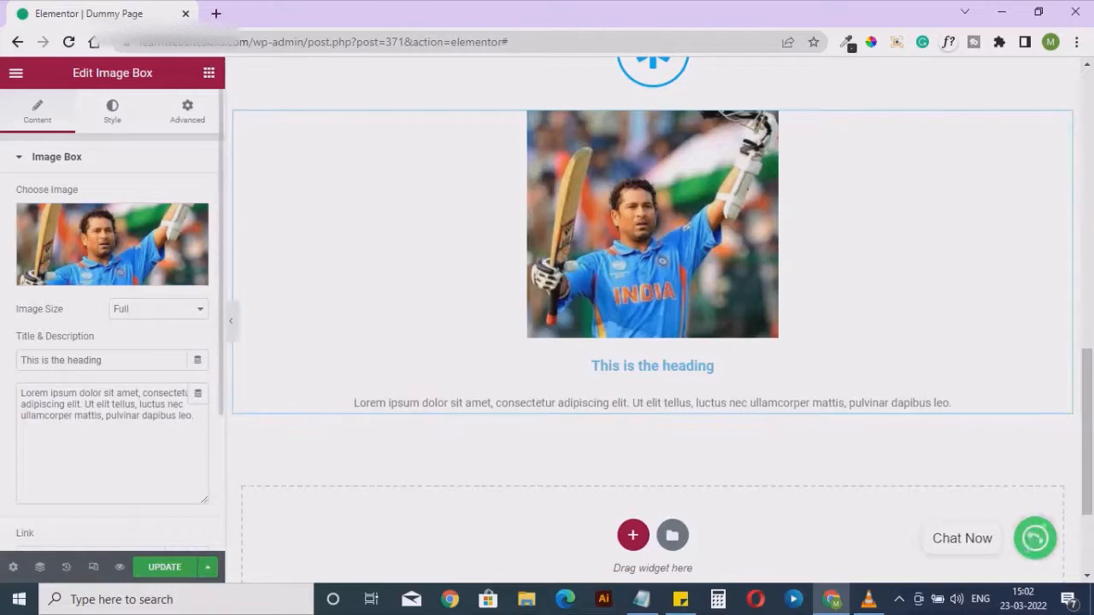
Change the image box title to "Heading" and shorten its description to "Lorem ipsum dolor sit amet, consectetur adipiscing elit."
drag(102, 360, 20, 360)
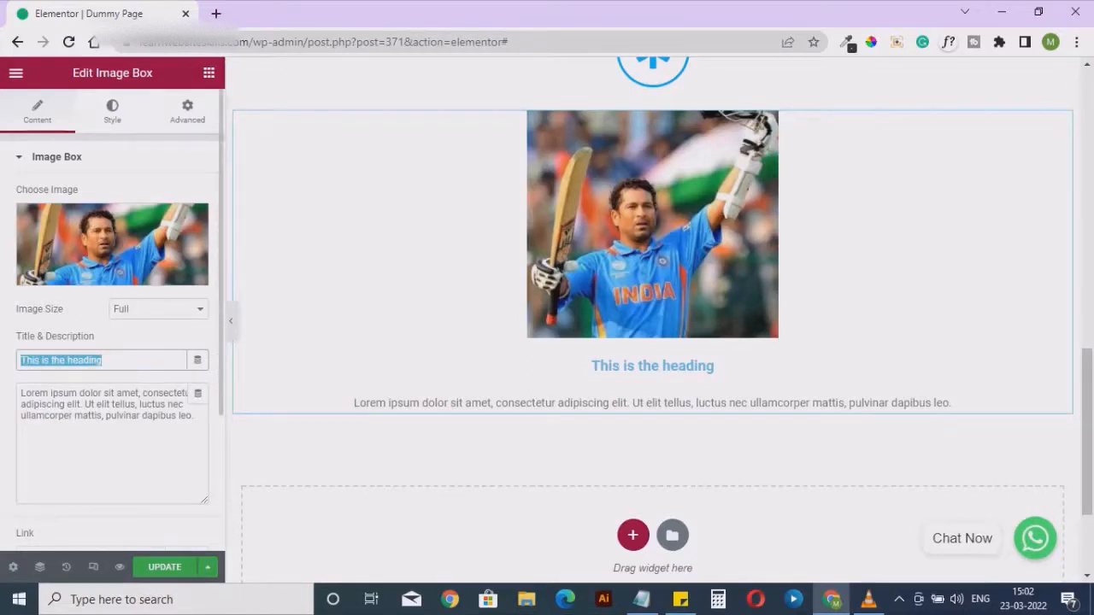
text(Heading)
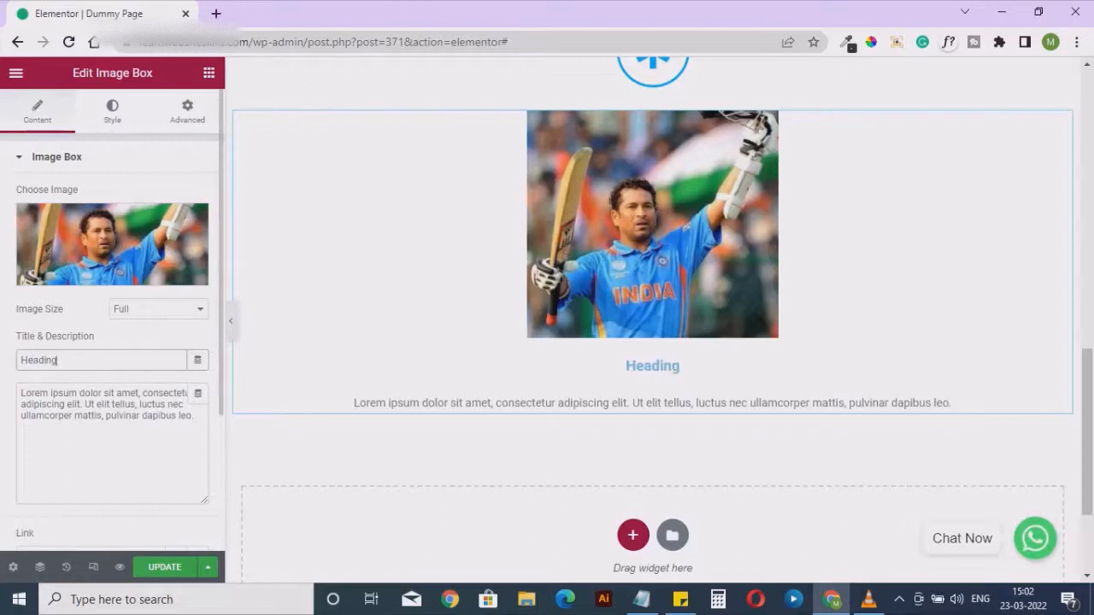
drag(20, 393, 84, 404)
click(192, 416)
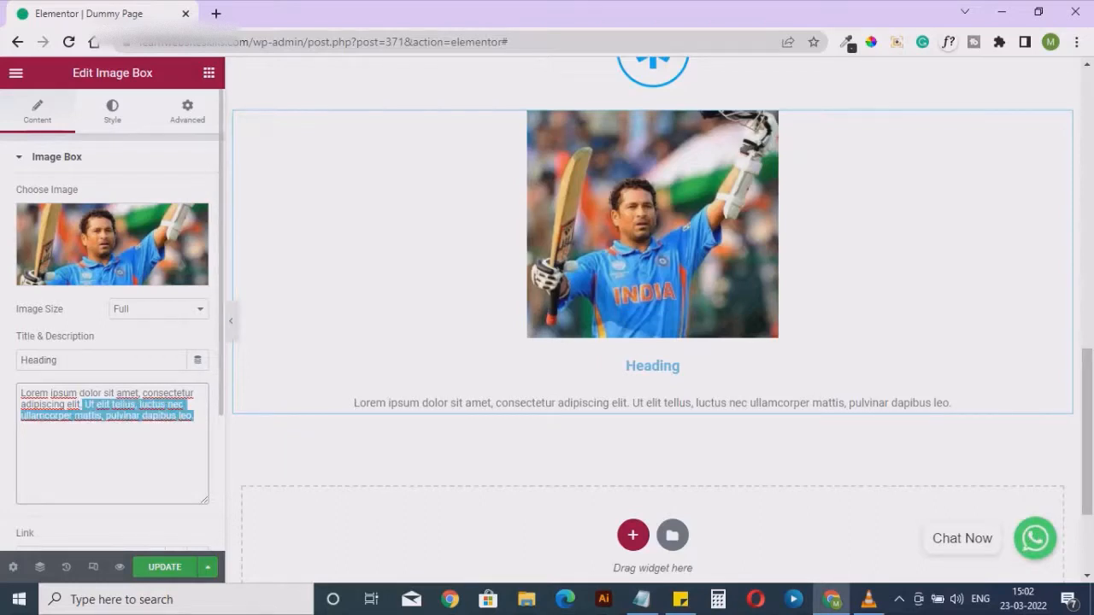
key(BackSpace)
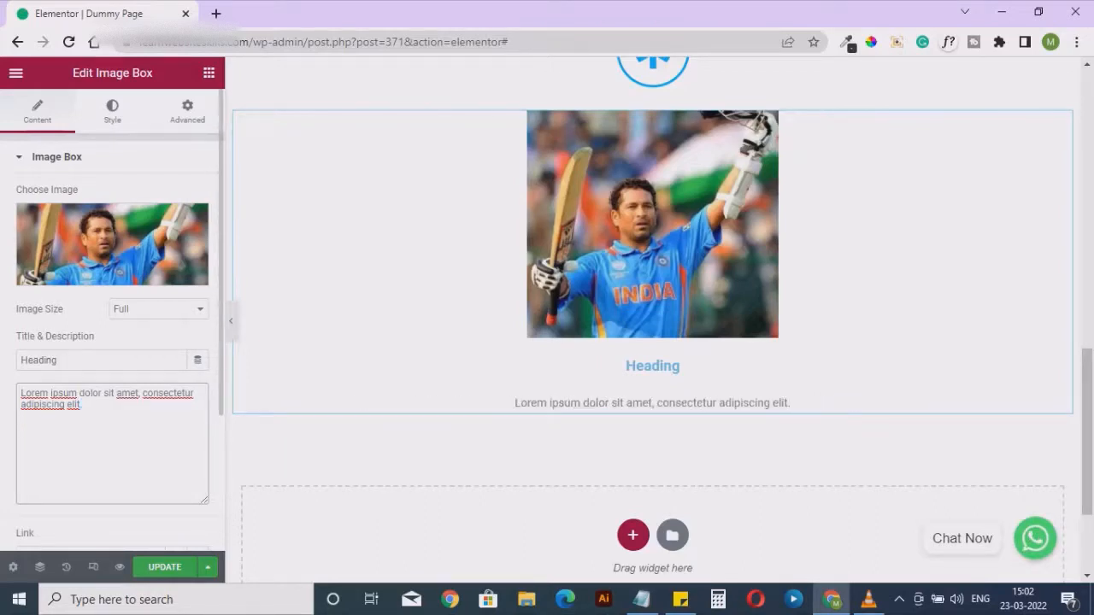
Look through the image size options available for the image box picture, keeping Full
click(158, 309)
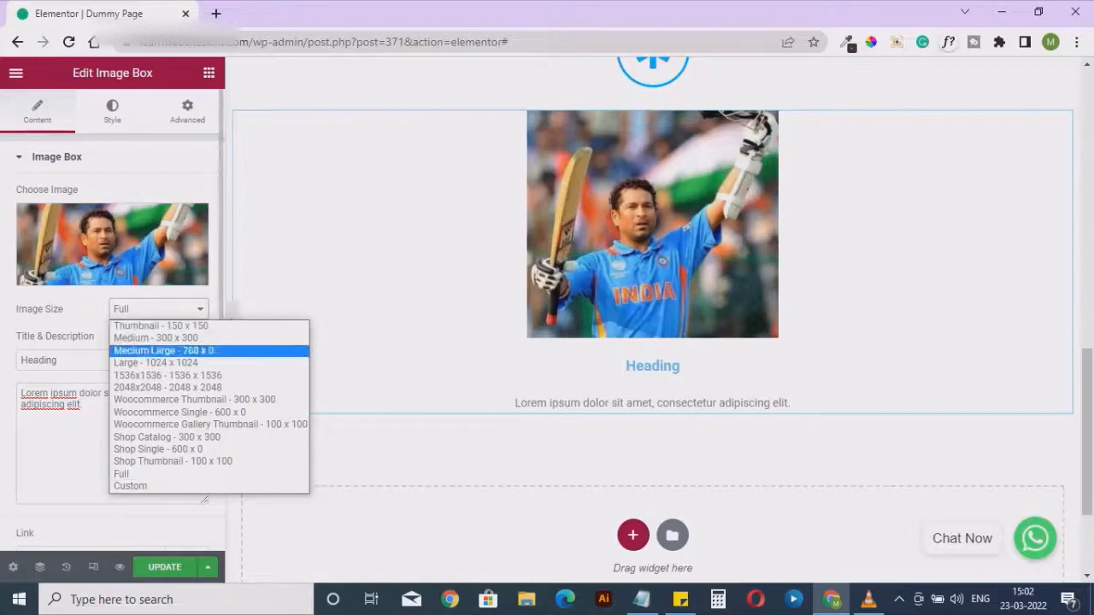
key(Down)
key(Down)
key(Down)
key(Down)
key(Down)
key(Down)
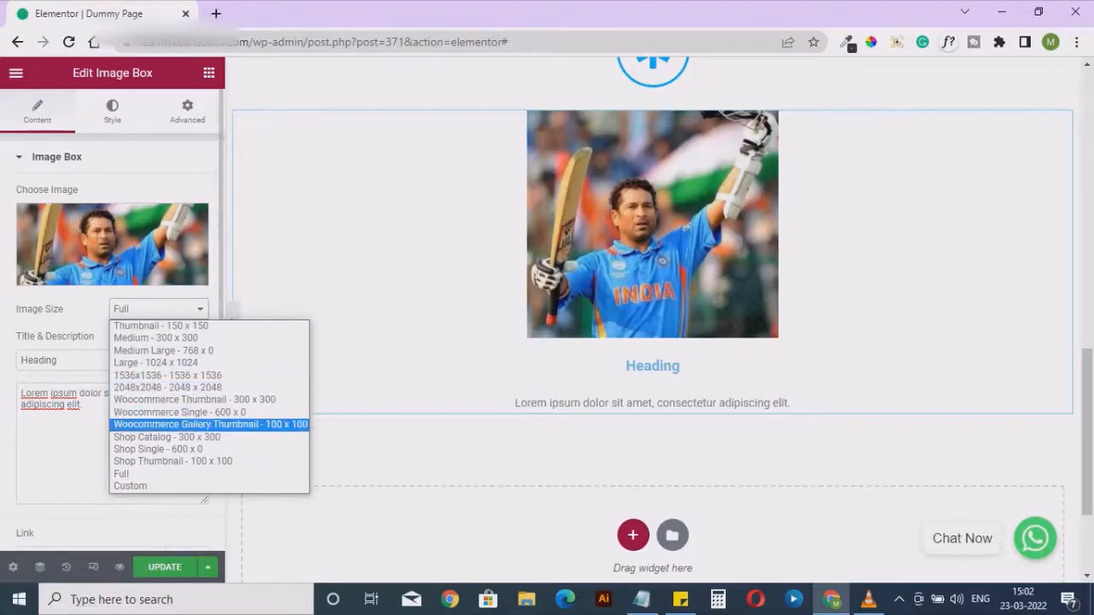
key(Down)
key(Down)
key(Up)
key(Up)
key(Up)
key(Up)
key(Up)
key(Up)
key(Up)
key(Up)
key(Up)
key(Up)
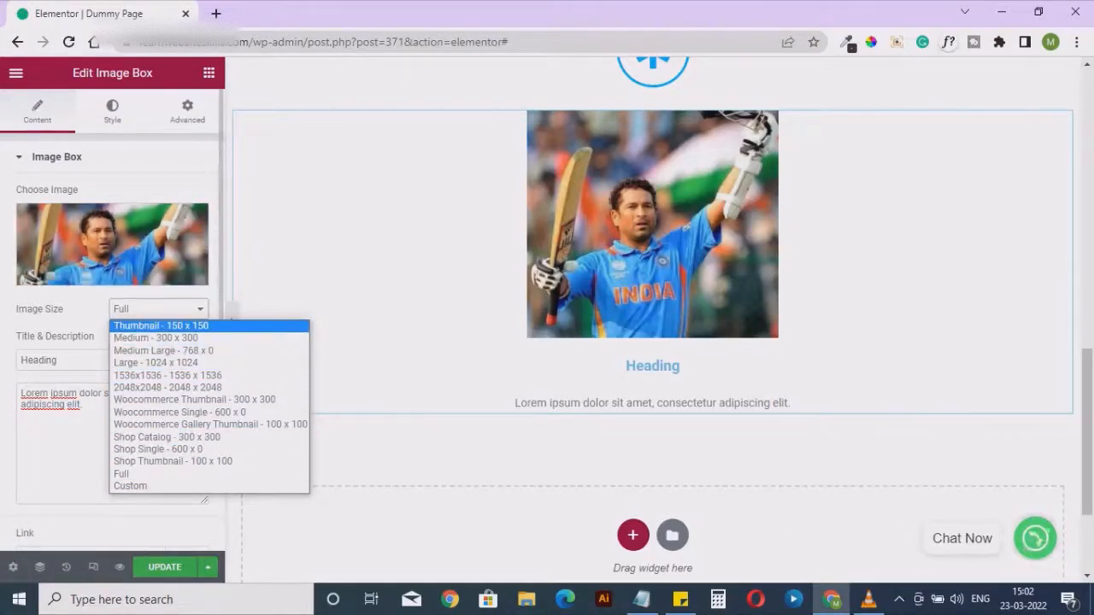
click(158, 309)
Set the image box picture's spacing to 7 and its width to 19%
click(112, 111)
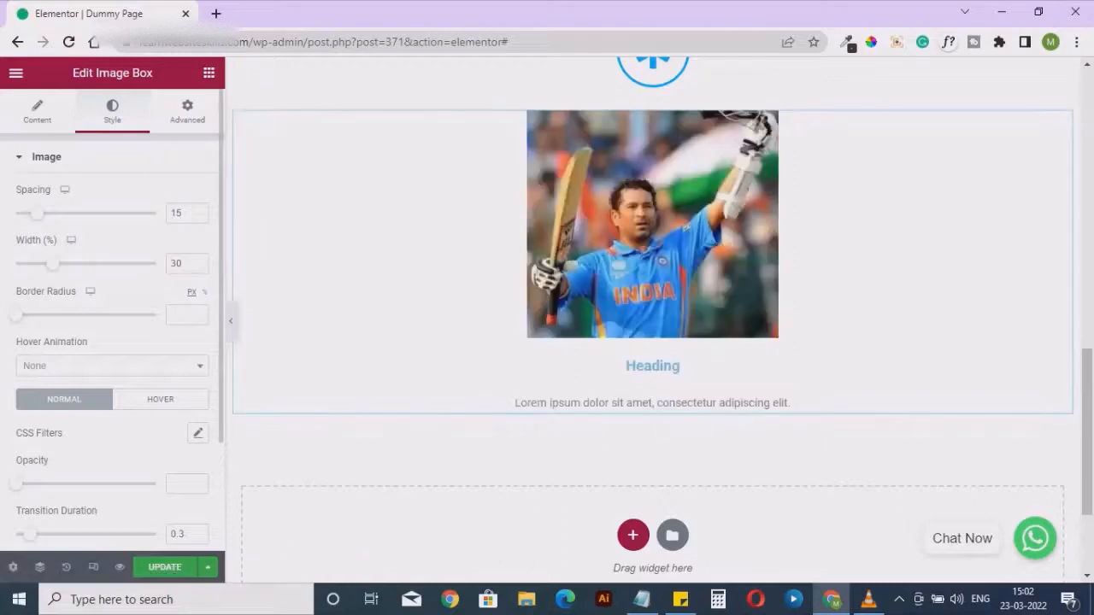
mouse_move(36, 213)
mouse_down()
mouse_move(53, 213)
mouse_move(25, 213)
mouse_up()
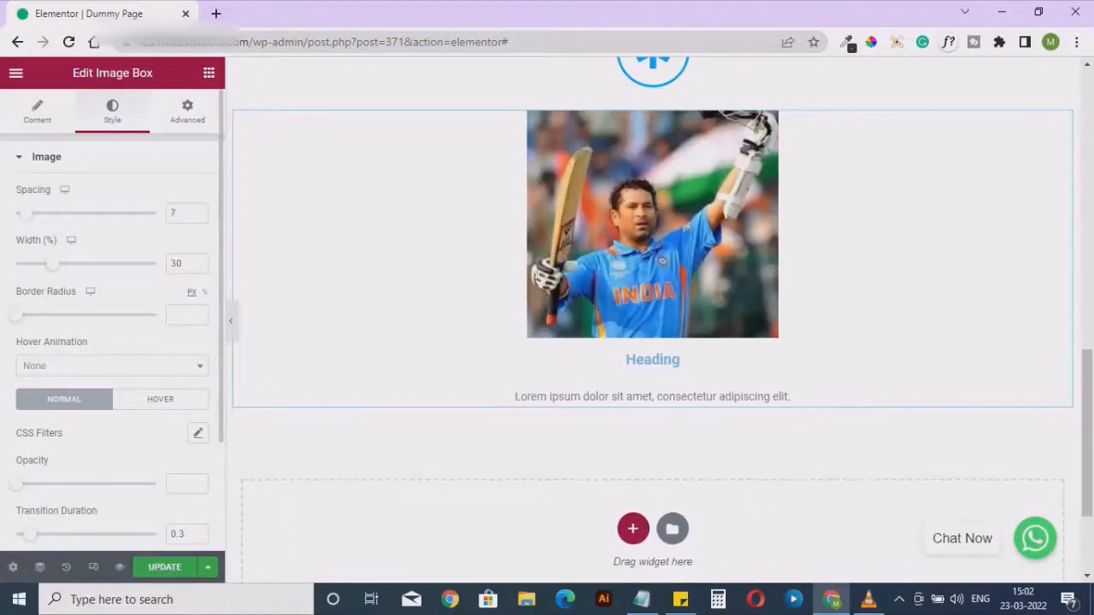
drag(53, 263, 36, 263)
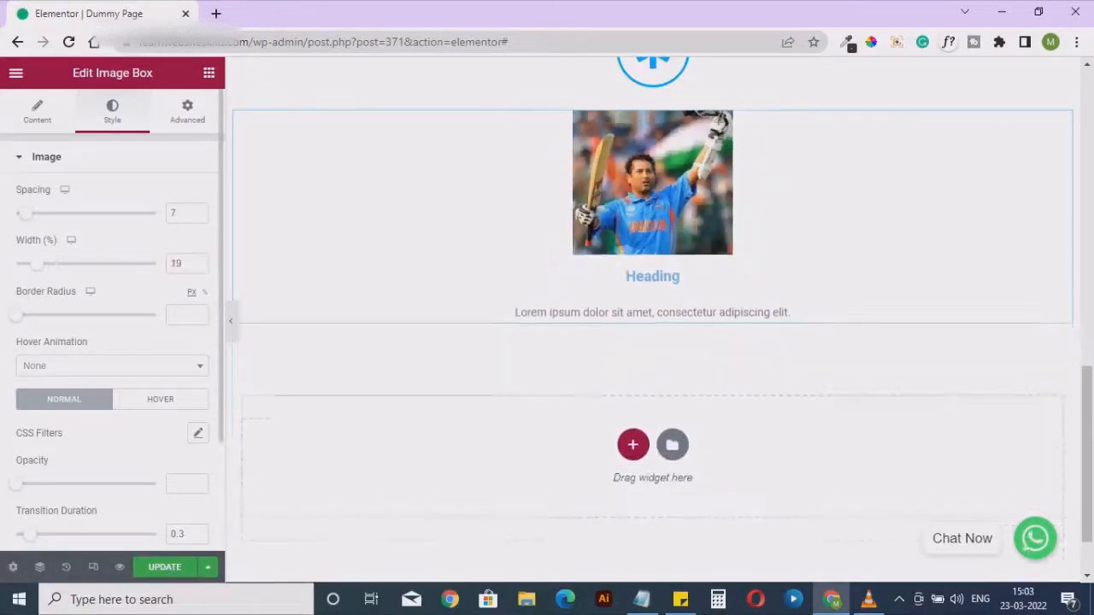
Change the image box title's color to black, #000000
scroll(111, 325, down, 3)
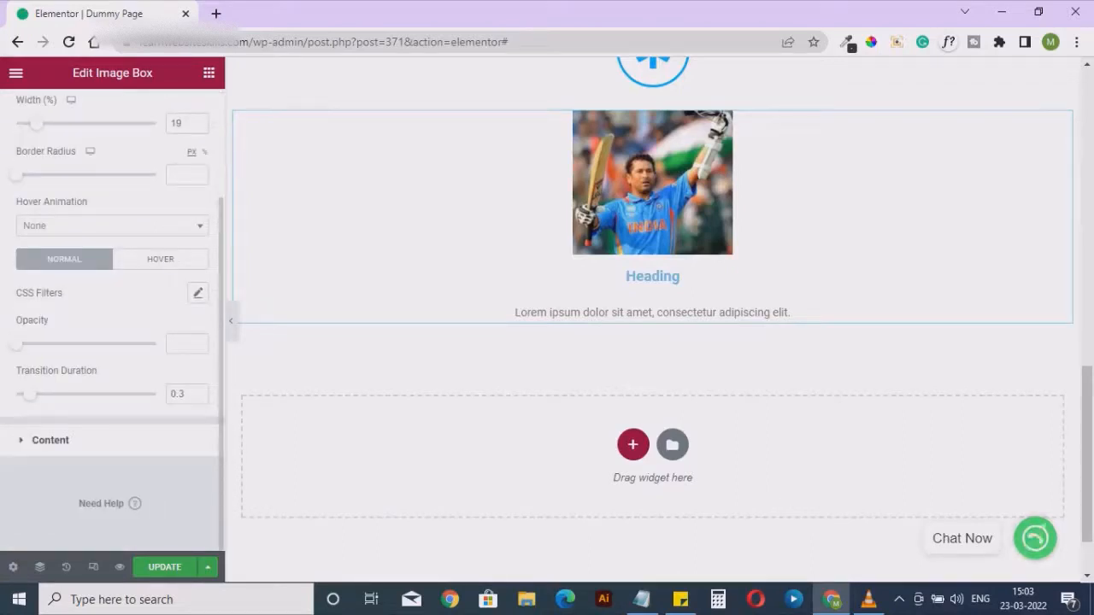
click(50, 440)
click(197, 387)
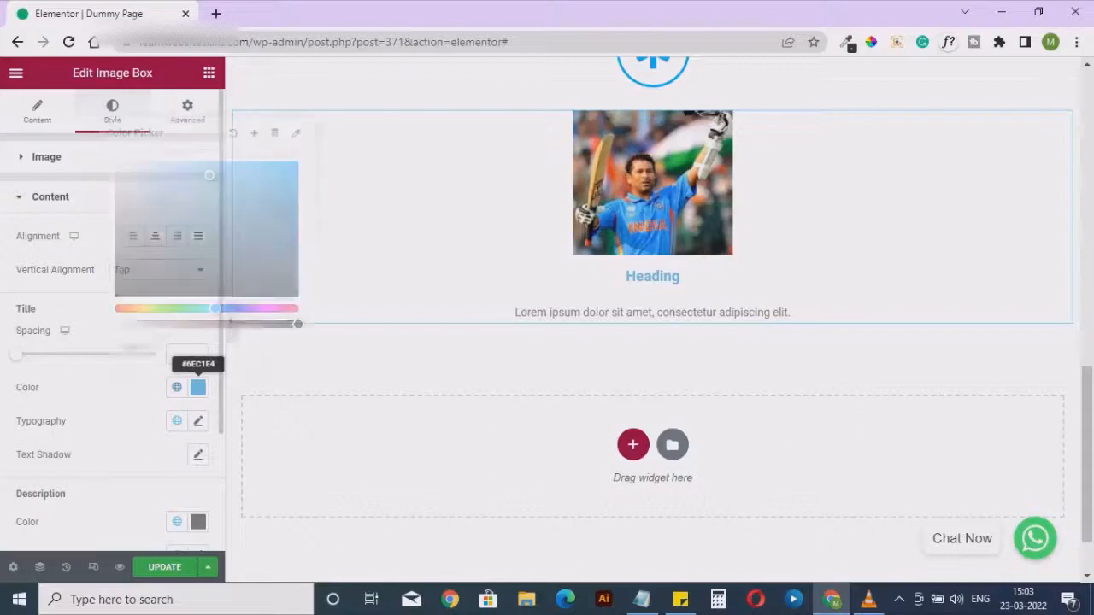
click(130, 296)
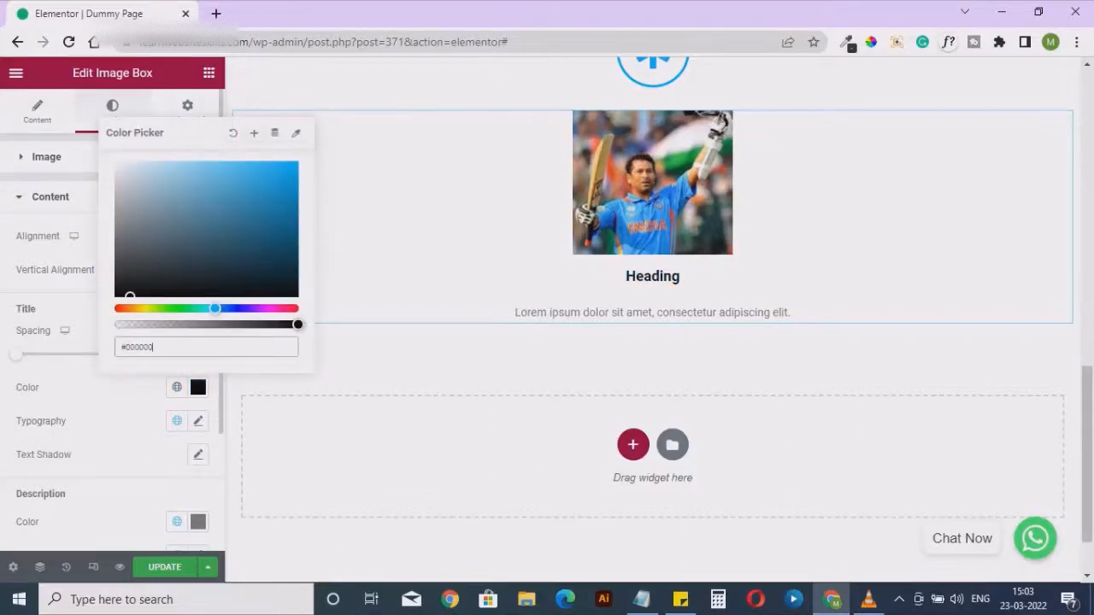
Set the image box title's typography size to 25 px
click(197, 420)
scroll(112, 342, down, 2)
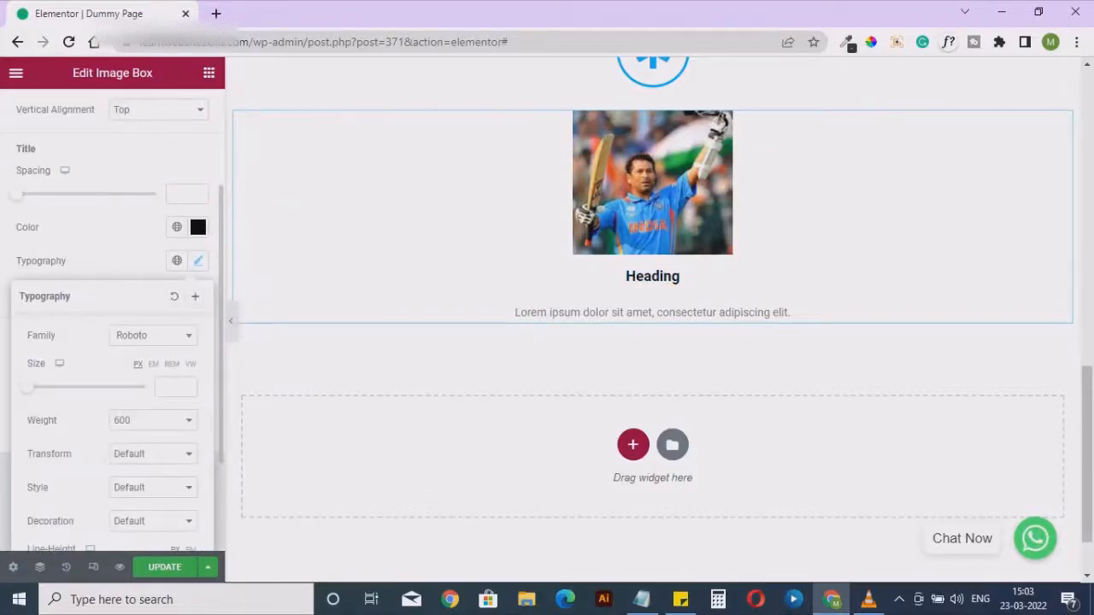
drag(27, 387, 41, 388)
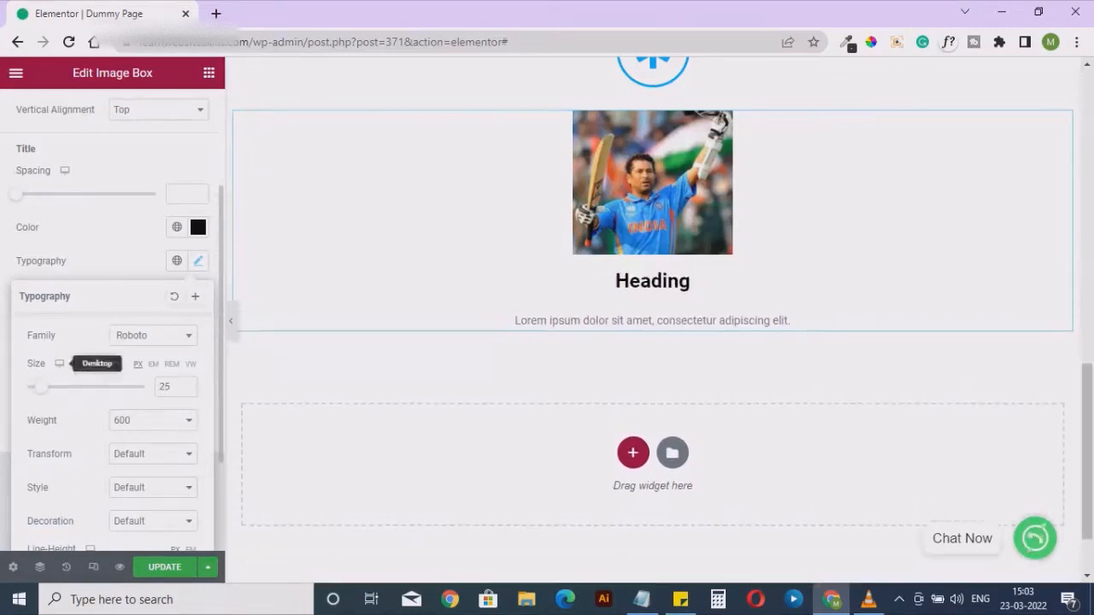
click(198, 261)
scroll(112, 256, up, 3)
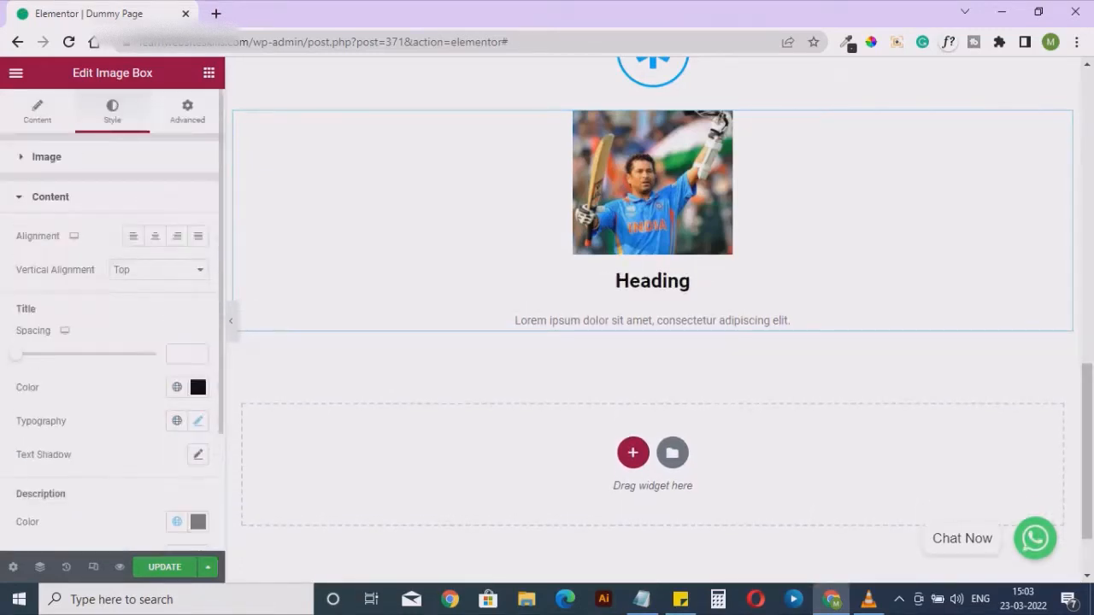
Look through the image box's advanced settings, including motion effects, transform, background, positioning and responsive options
click(187, 111)
scroll(111, 325, down, 2)
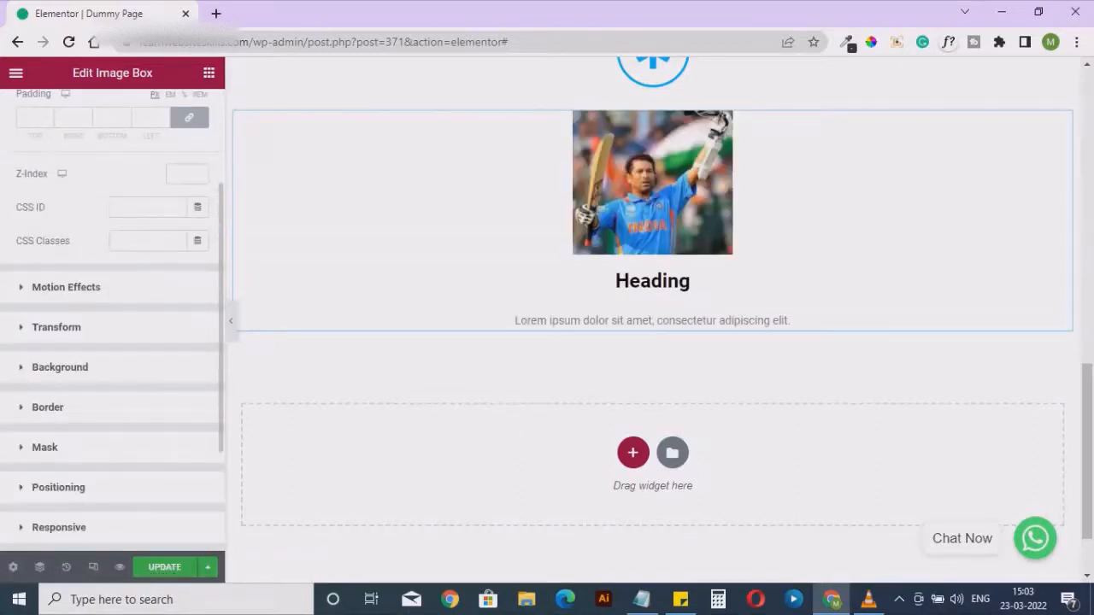
scroll(111, 325, down, 2)
scroll(111, 325, up, 4)
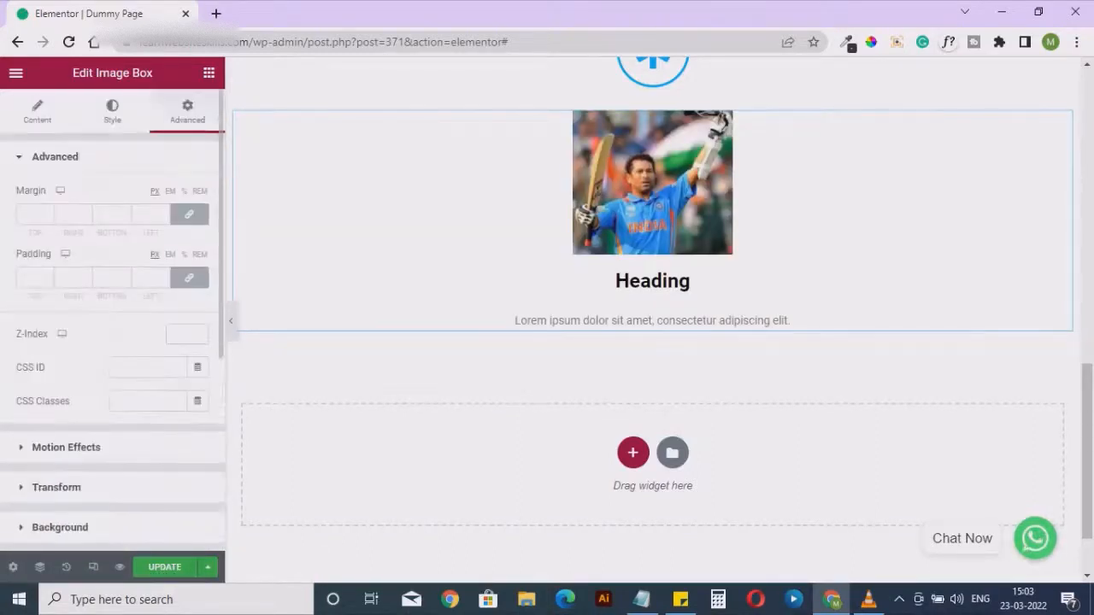
Add an Icon Box widget from the General group directly below the image box
click(208, 73)
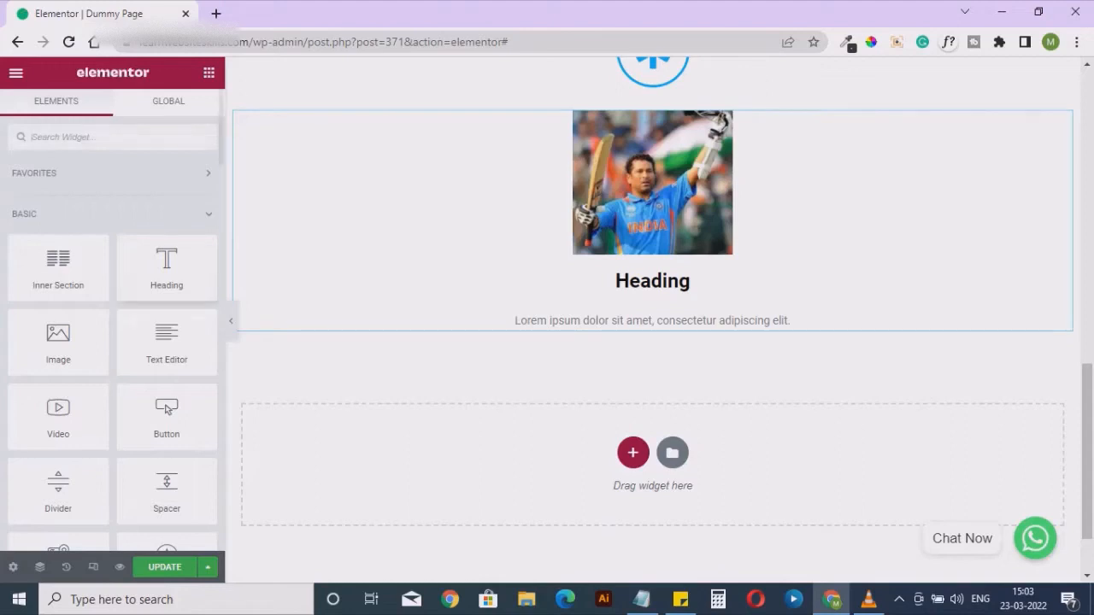
scroll(167, 169, down, 3)
scroll(167, 169, down, 8)
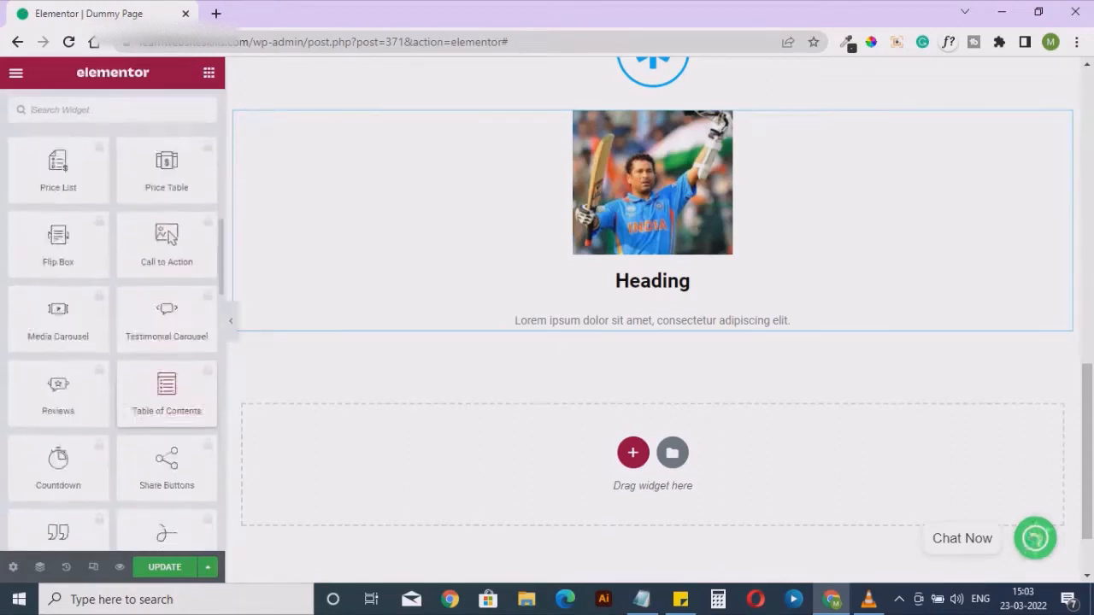
scroll(167, 162, down, 5)
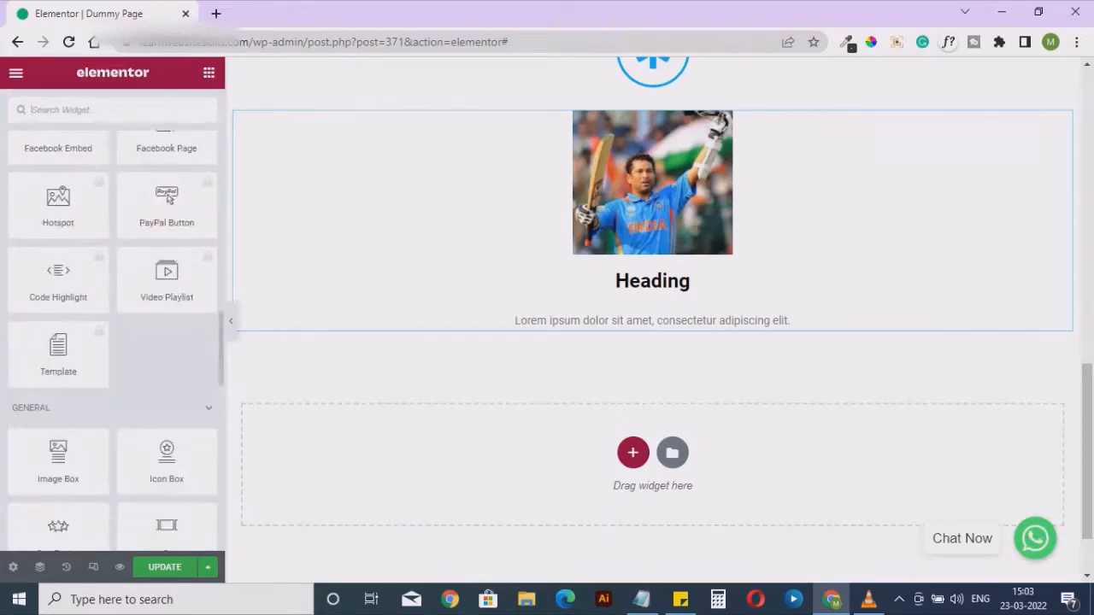
scroll(168, 199, down, 1)
drag(166, 376, 588, 321)
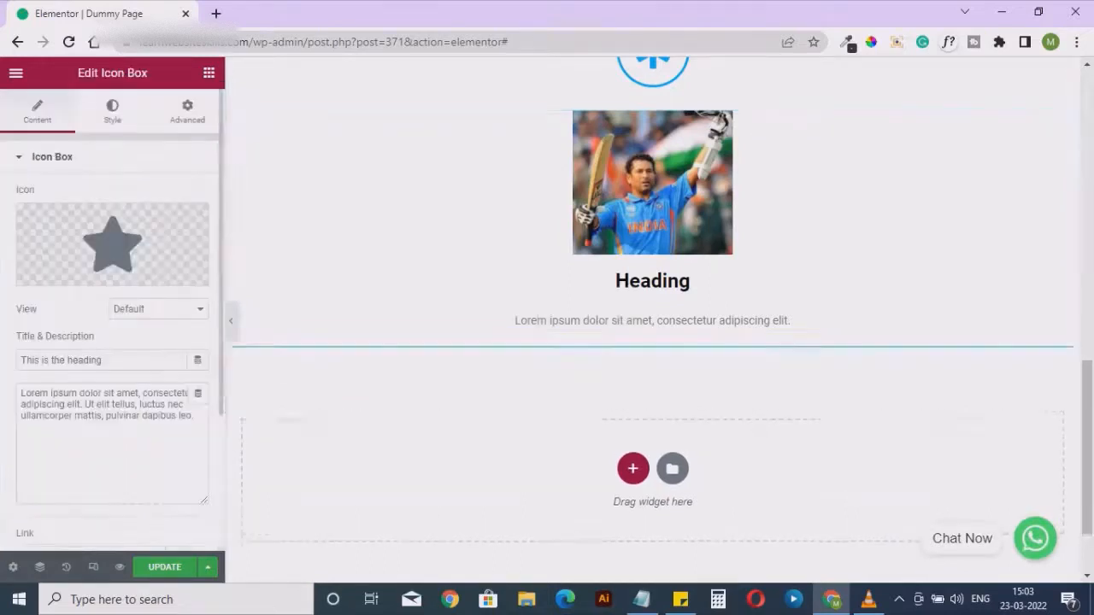
Replace the icon box's star with the Star of David icon from the icon library
mouse_move(112, 248)
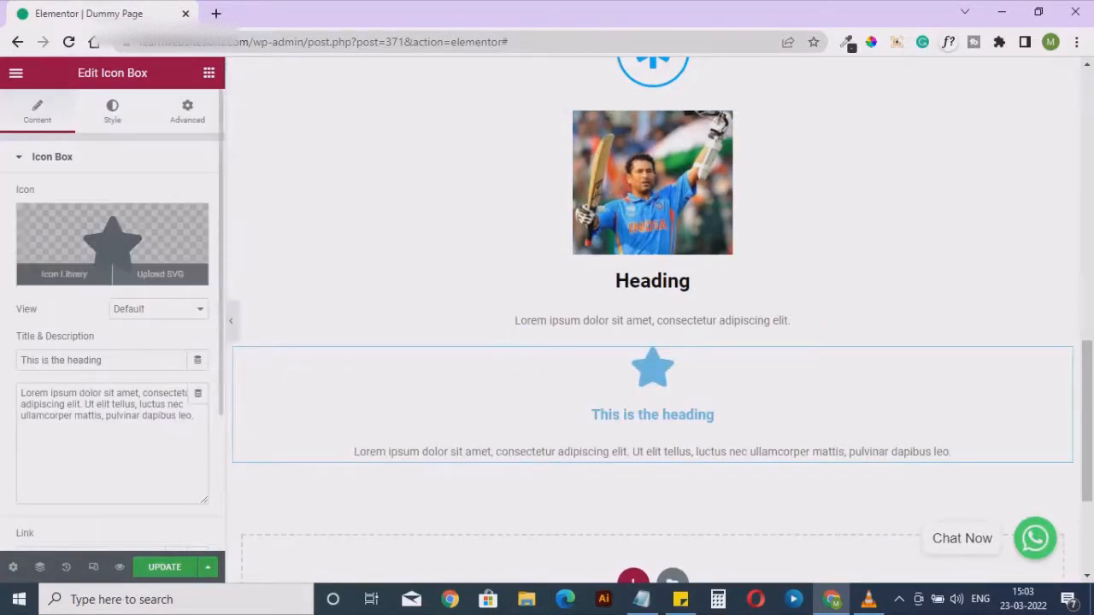
click(64, 274)
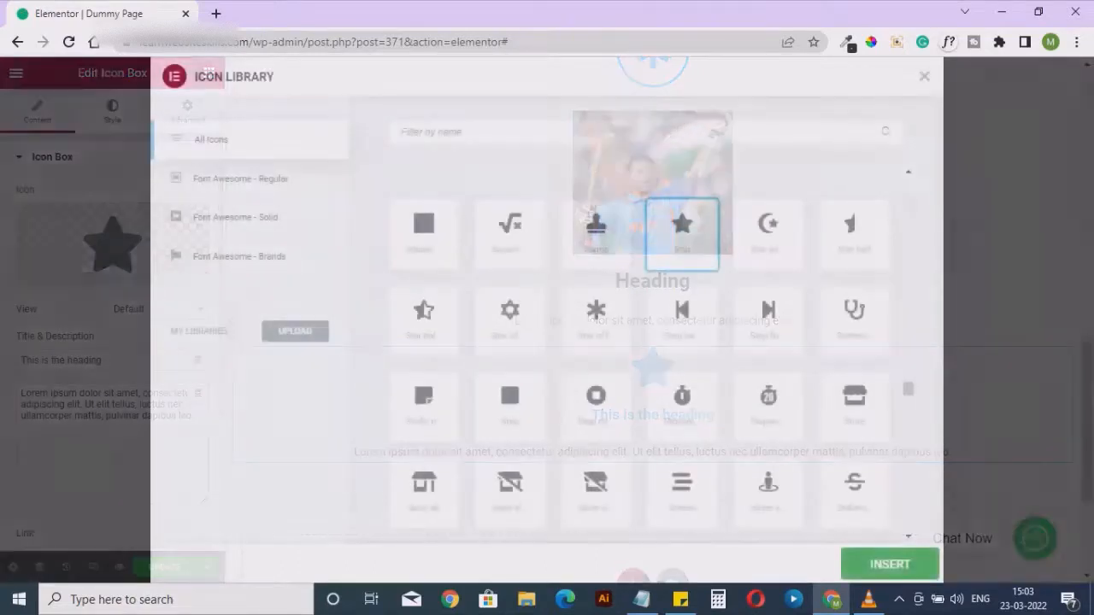
click(510, 320)
click(890, 564)
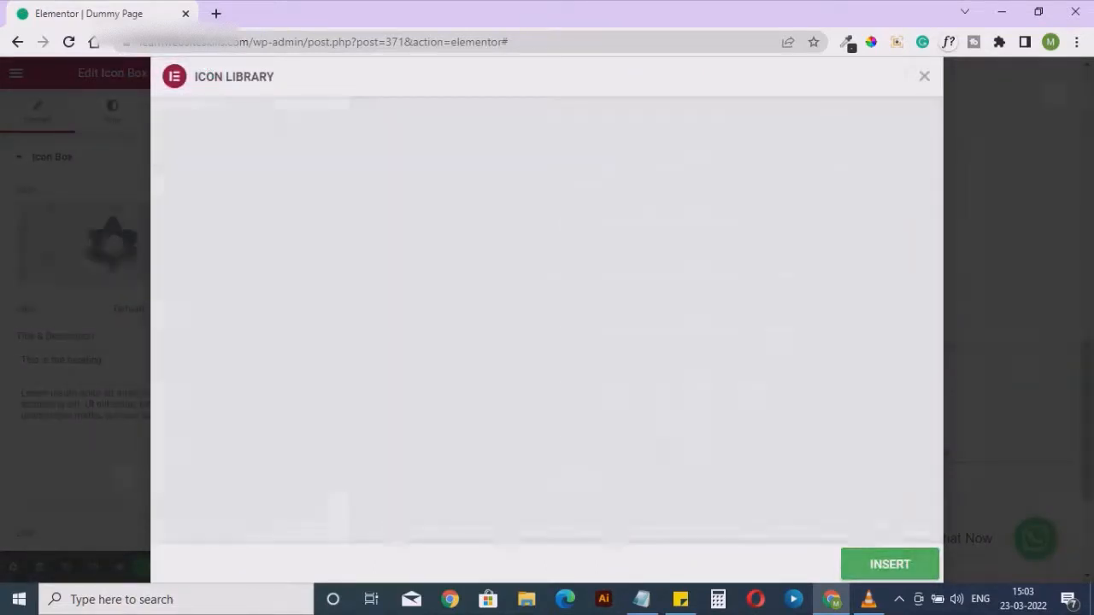
Try the Stacked view on the icon box, close the stray console window, and set the view to Framed
click(158, 309)
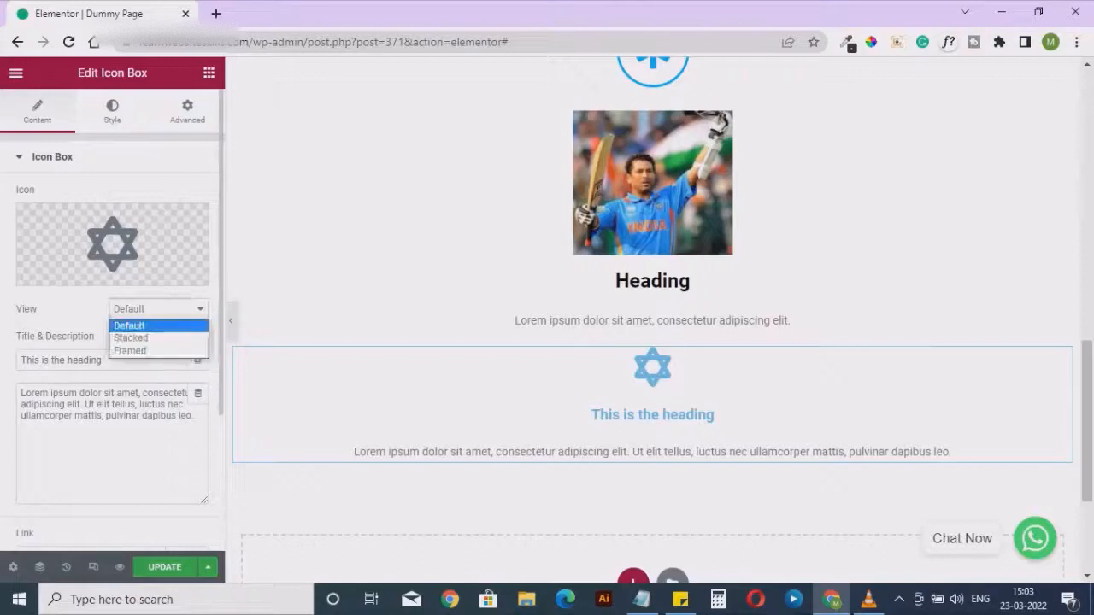
click(135, 337)
click(178, 304)
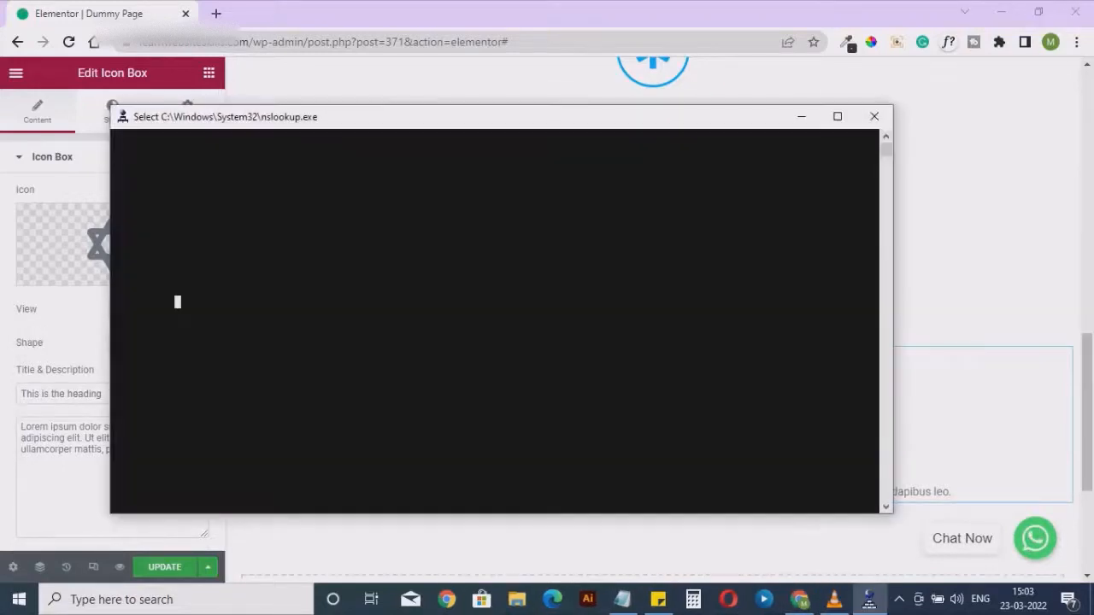
click(875, 117)
click(158, 308)
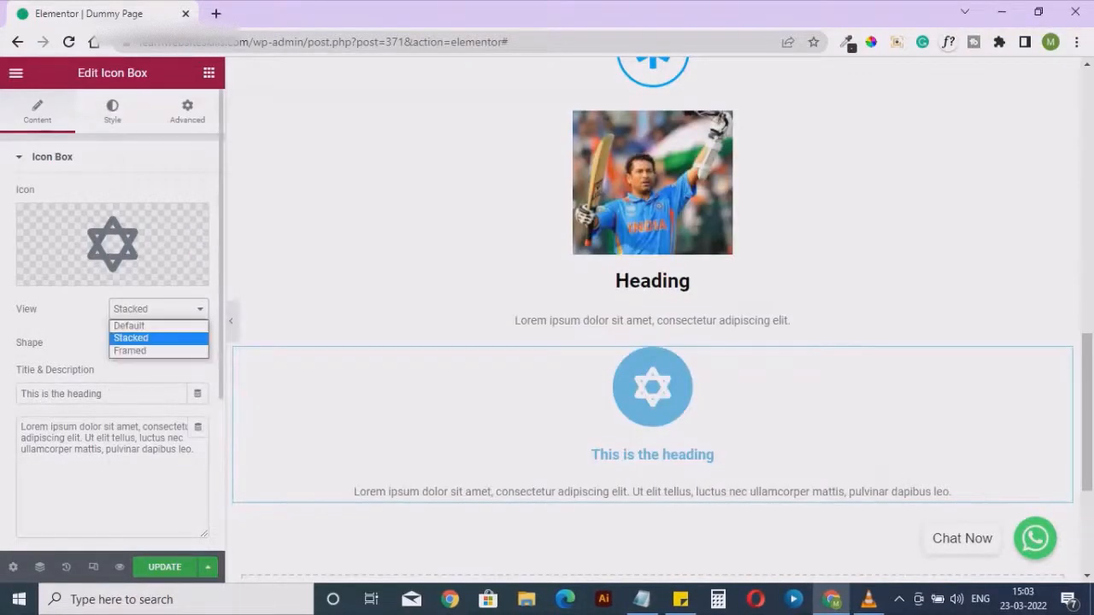
click(130, 350)
Try the Square shape for the icon box's frame and return it to Circle
click(158, 342)
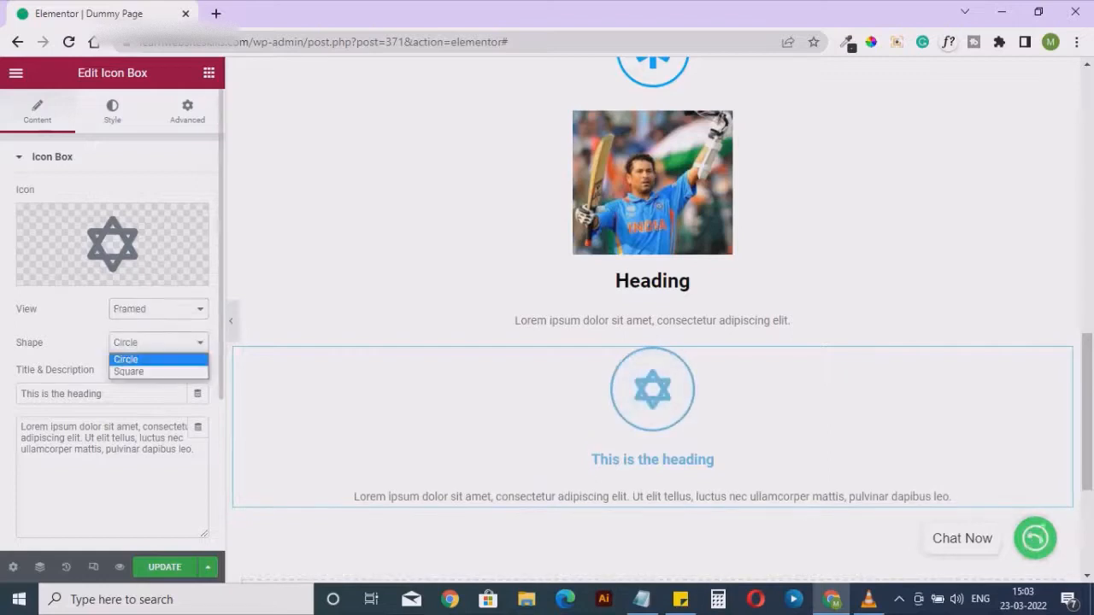
click(128, 371)
click(158, 342)
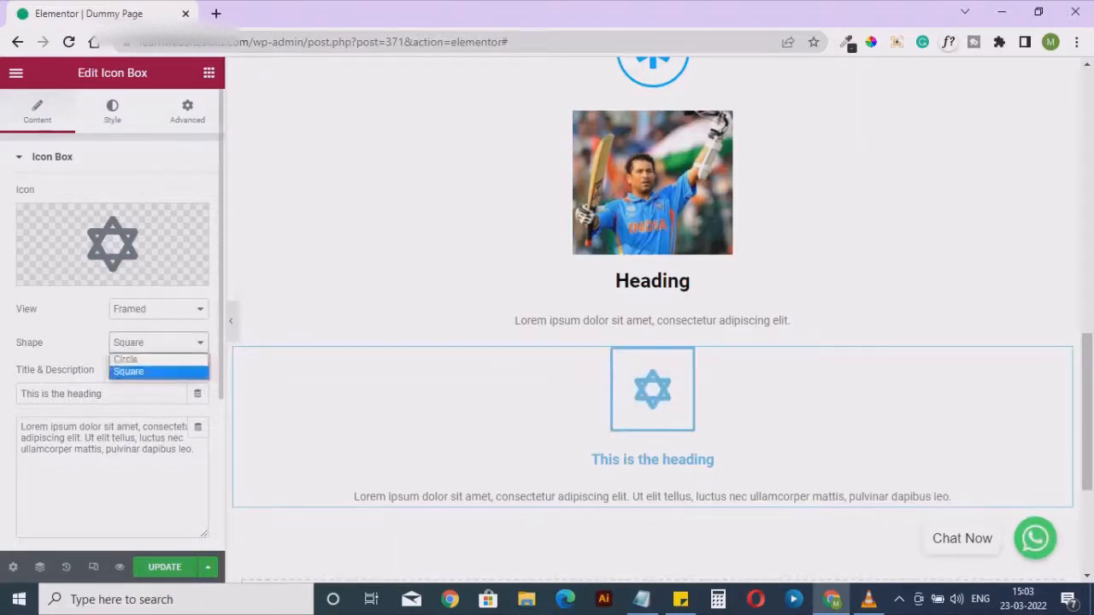
click(126, 359)
Look through the icon box's style and advanced settings, including colors, spacing, border, motion effects, transform and positioning options
click(112, 111)
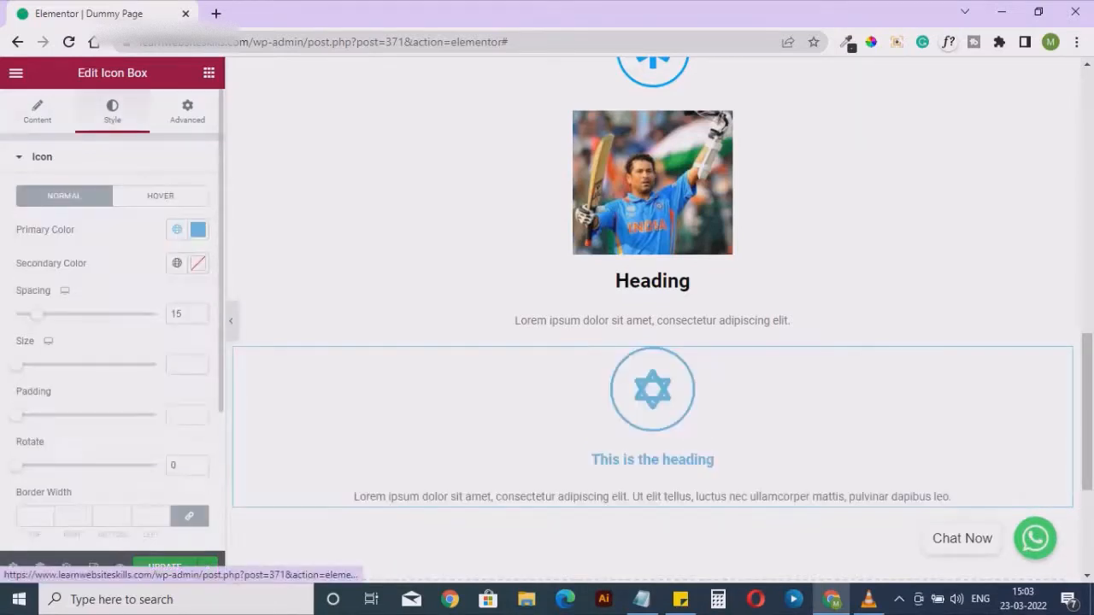
scroll(111, 342, down, 3)
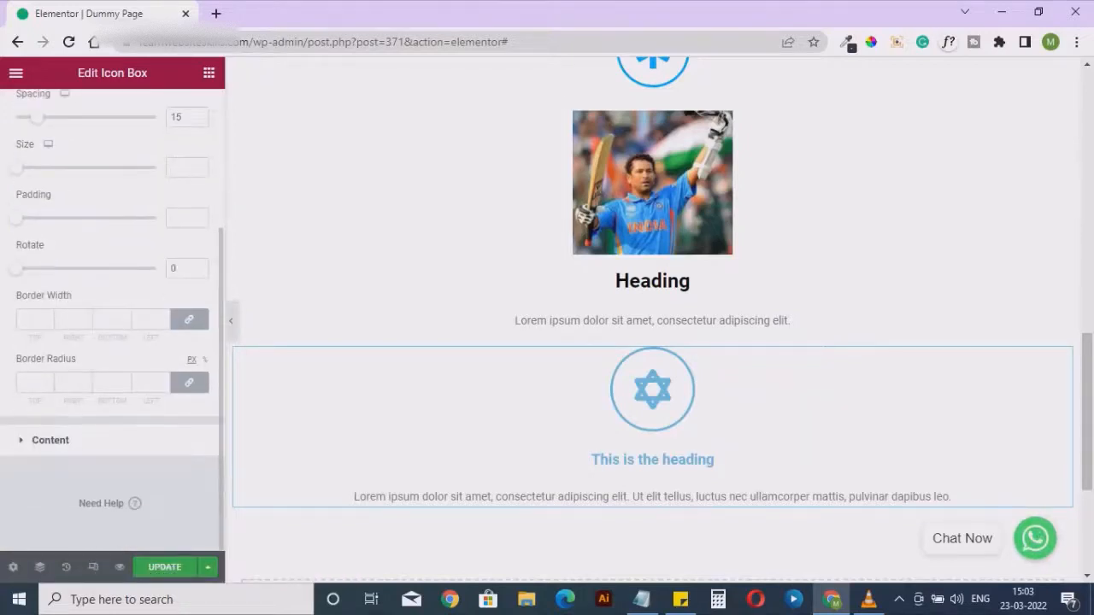
scroll(112, 342, up, 3)
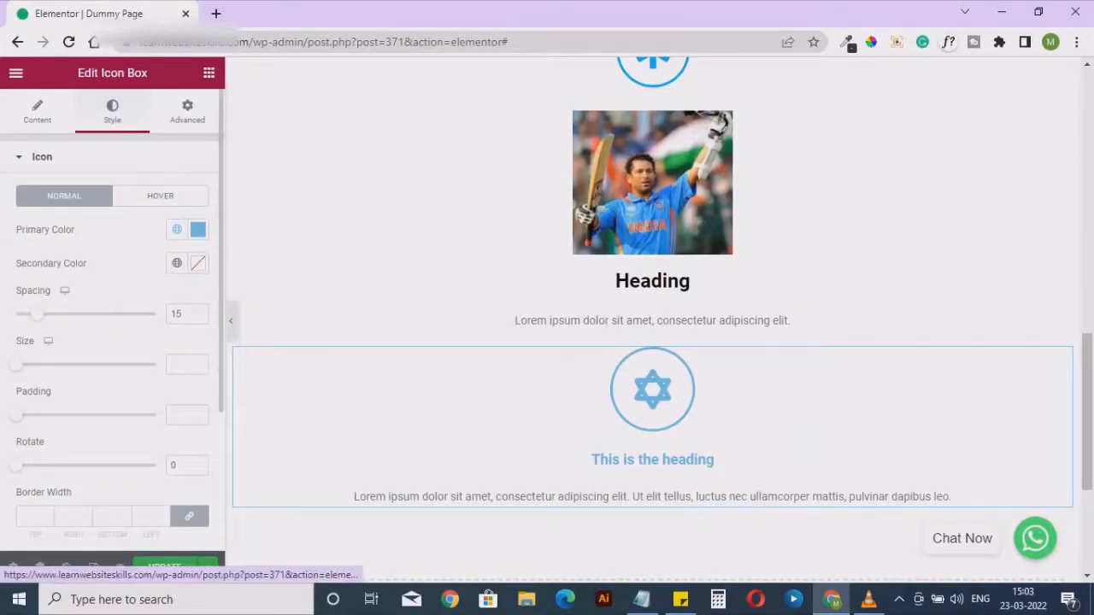
click(187, 111)
scroll(111, 341, down, 3)
scroll(112, 342, down, 2)
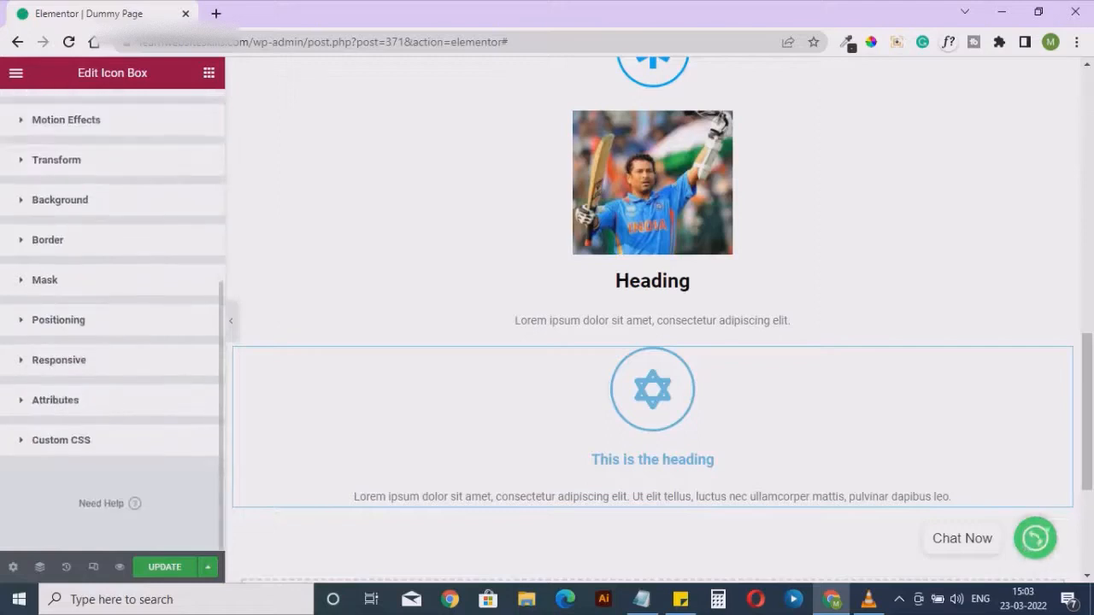
scroll(111, 342, up, 5)
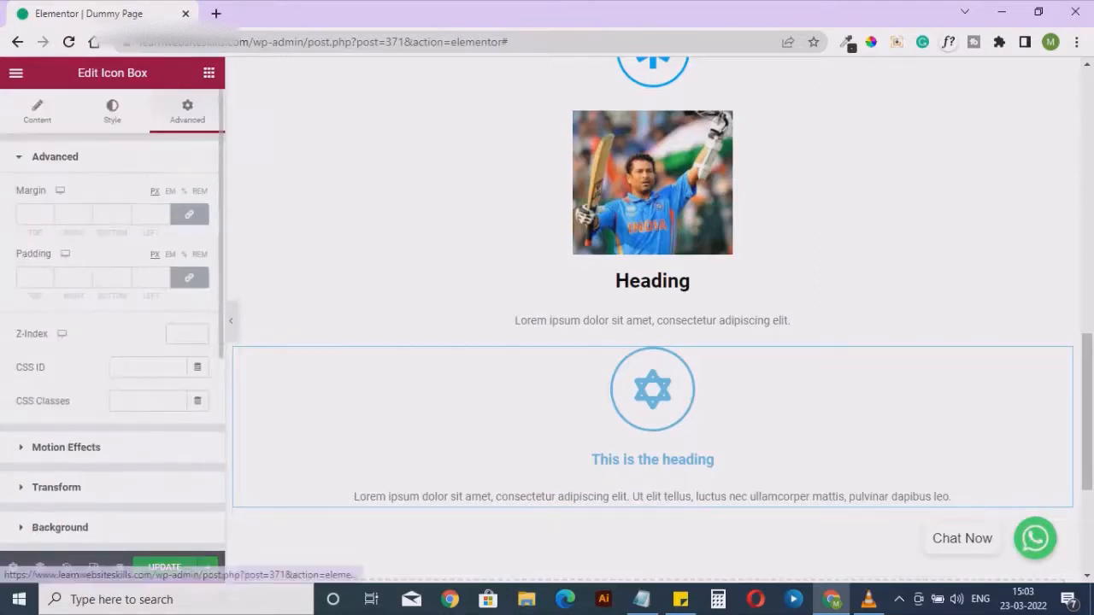
click(37, 111)
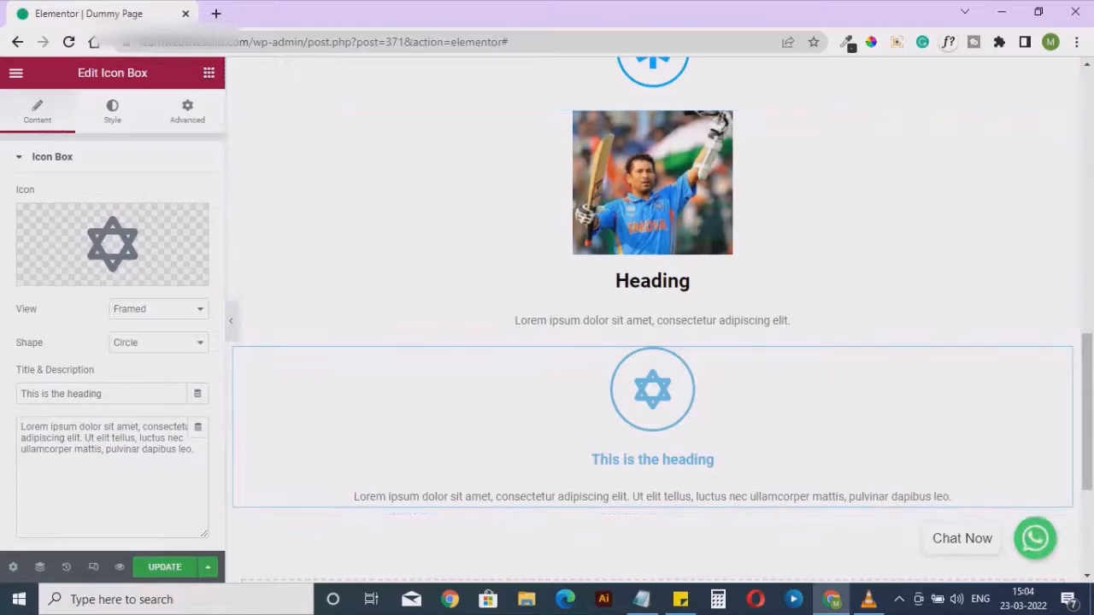
Add a Star Rating widget from the General group directly below the icon box
click(209, 73)
scroll(167, 466, down, 8)
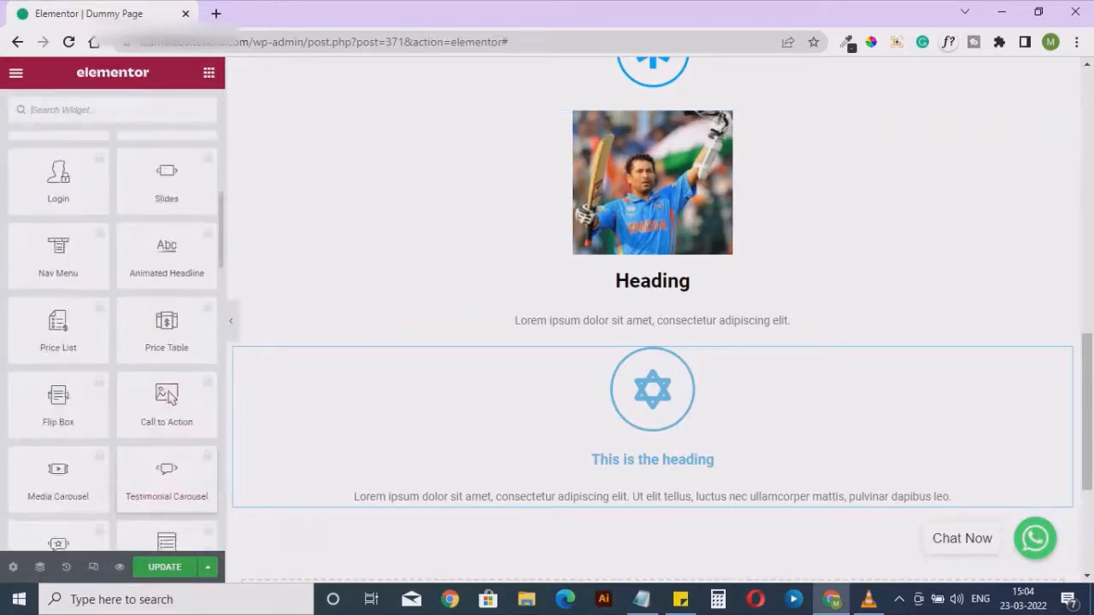
scroll(166, 466, down, 10)
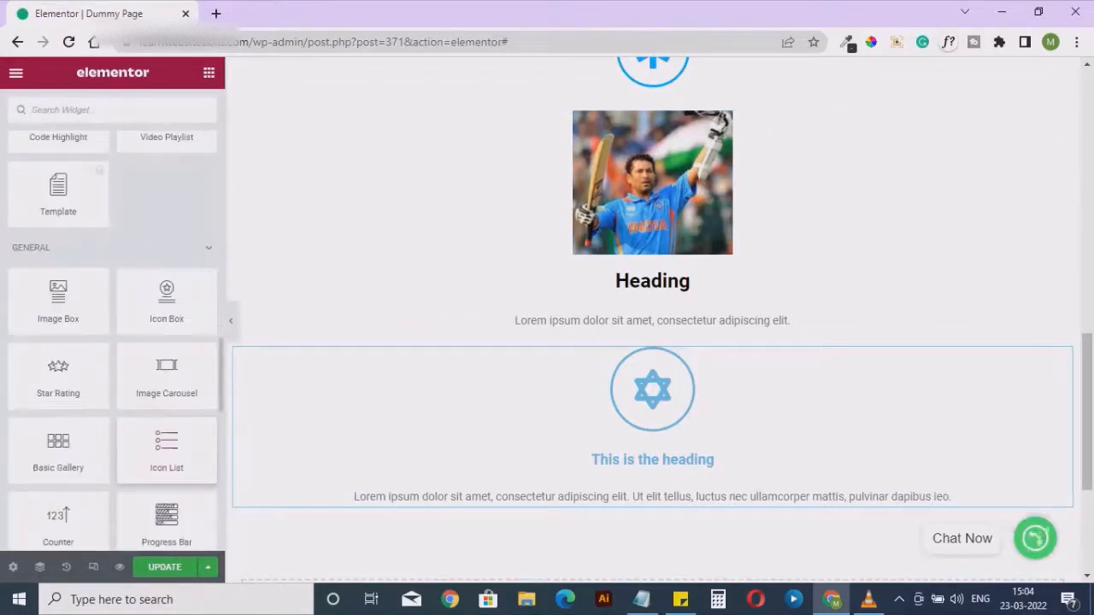
scroll(166, 449, down, 1)
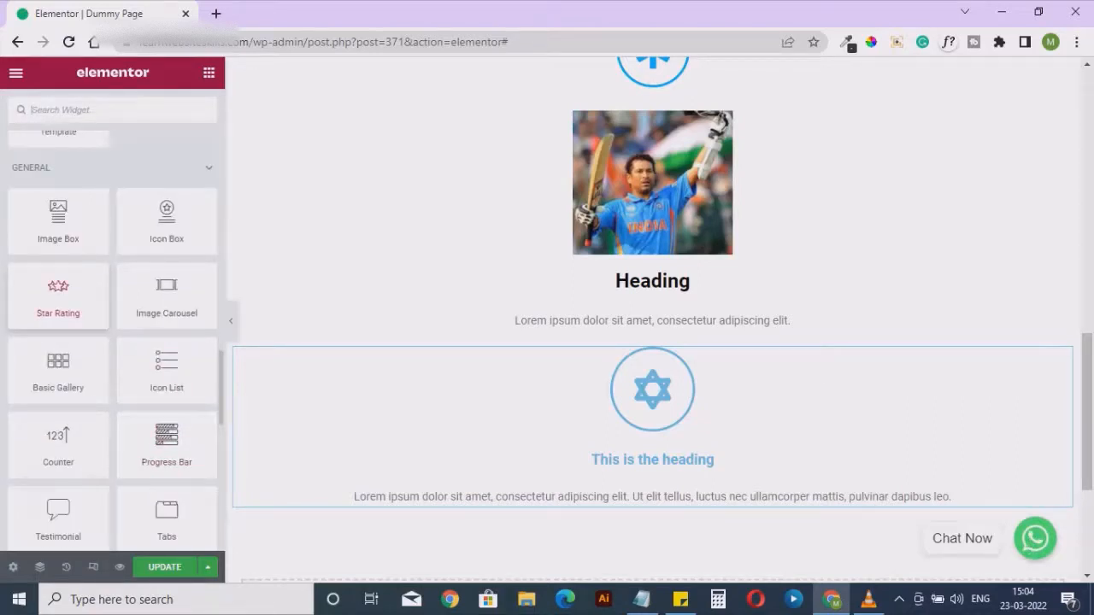
scroll(652, 384, down, 3)
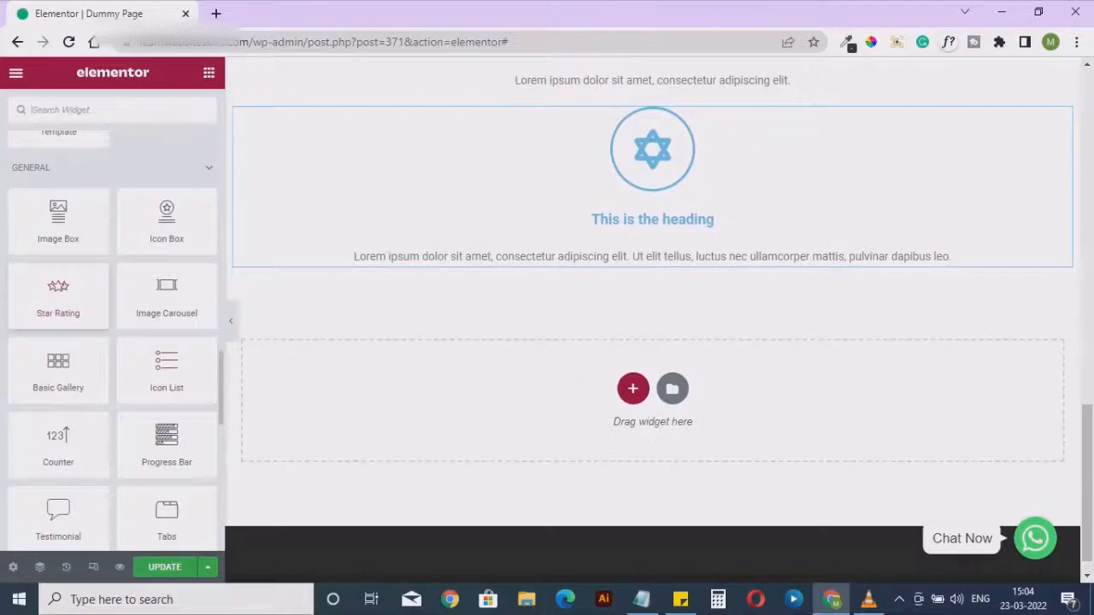
drag(58, 290, 503, 244)
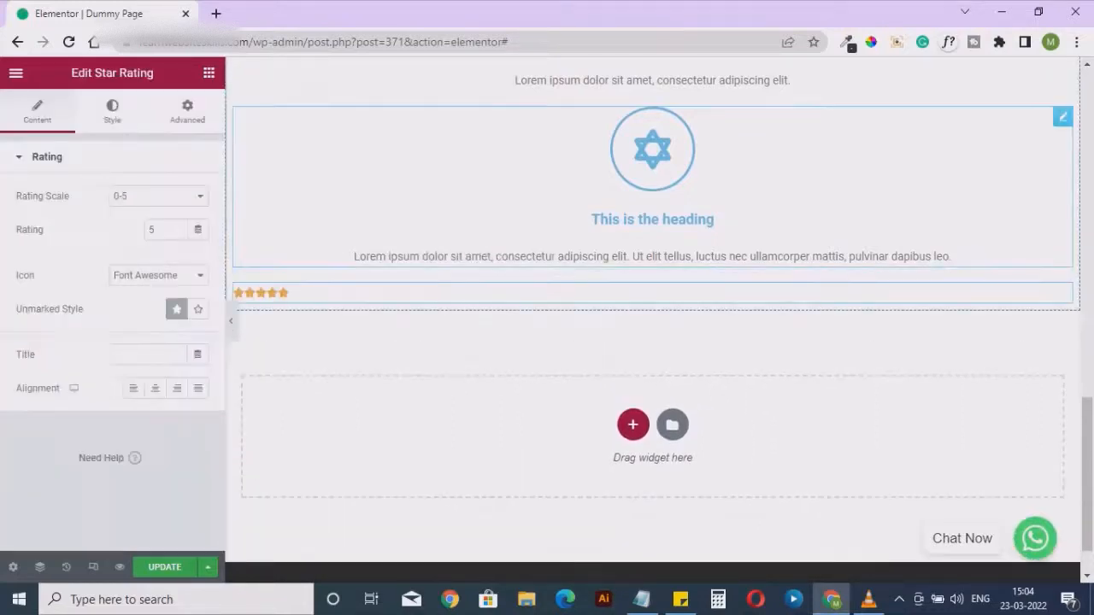
Set the star rating widget's rating to 4 on the 0-5 scale
double_click(152, 230)
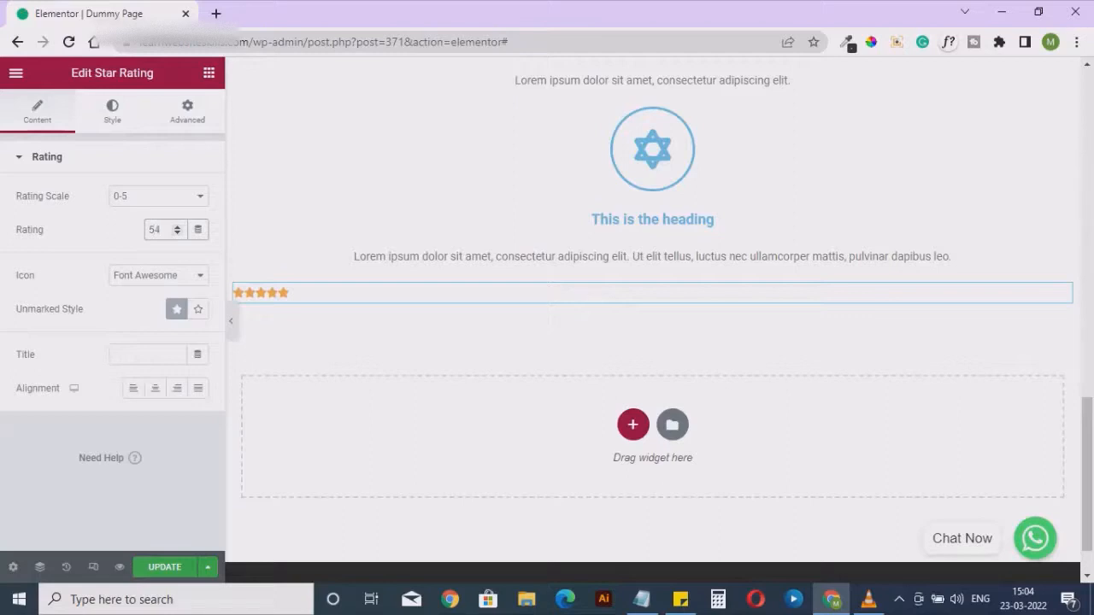
key(BackSpace)
text(4)
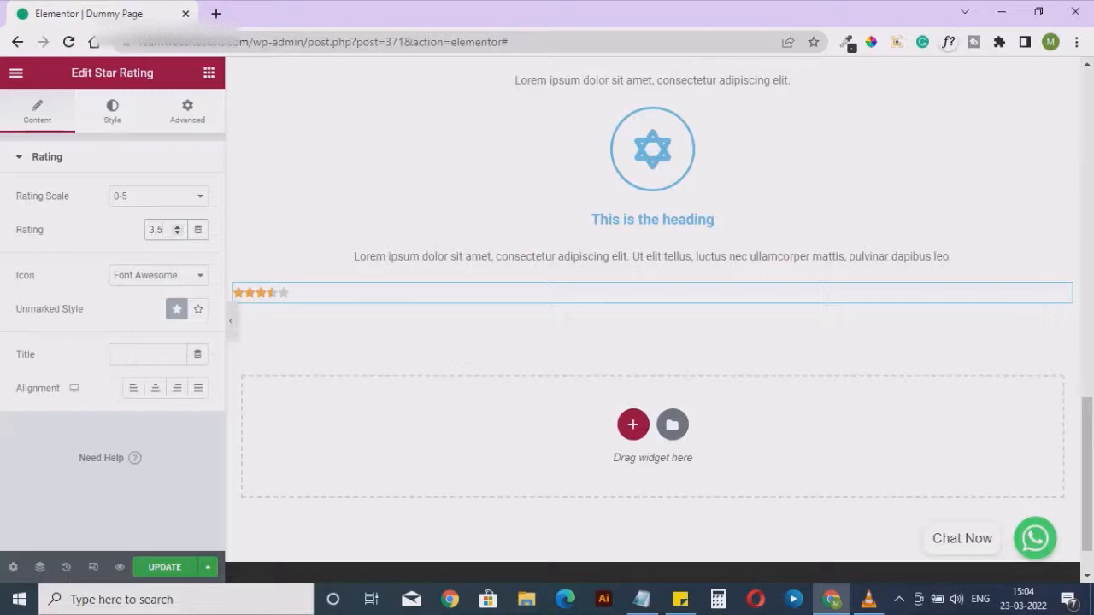
Try the 0-10 rating scale for the star rating and return it to 0-5
click(159, 196)
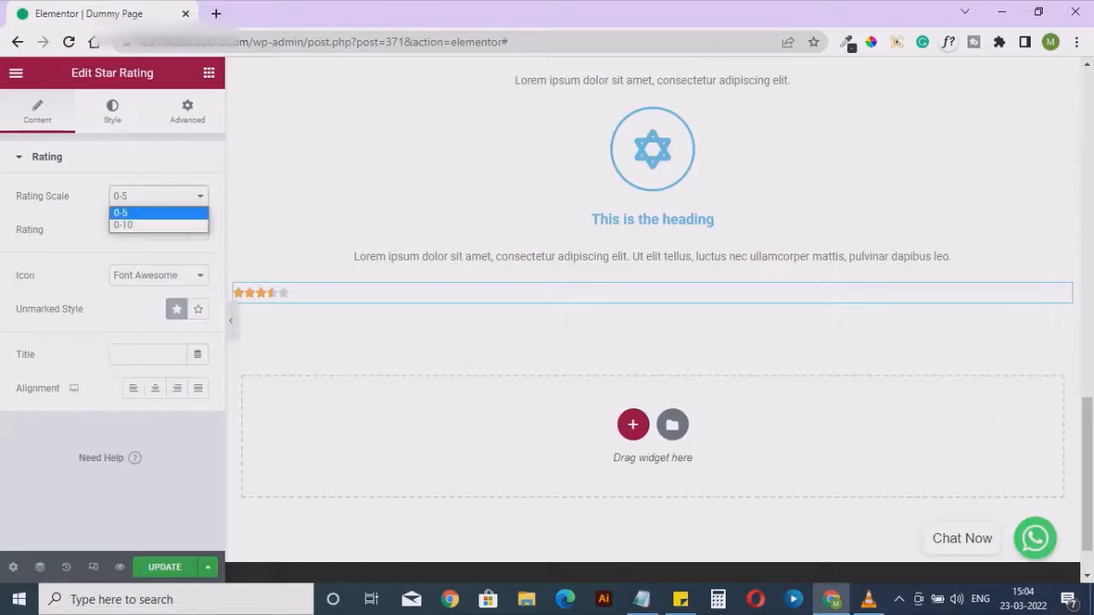
click(137, 224)
click(158, 196)
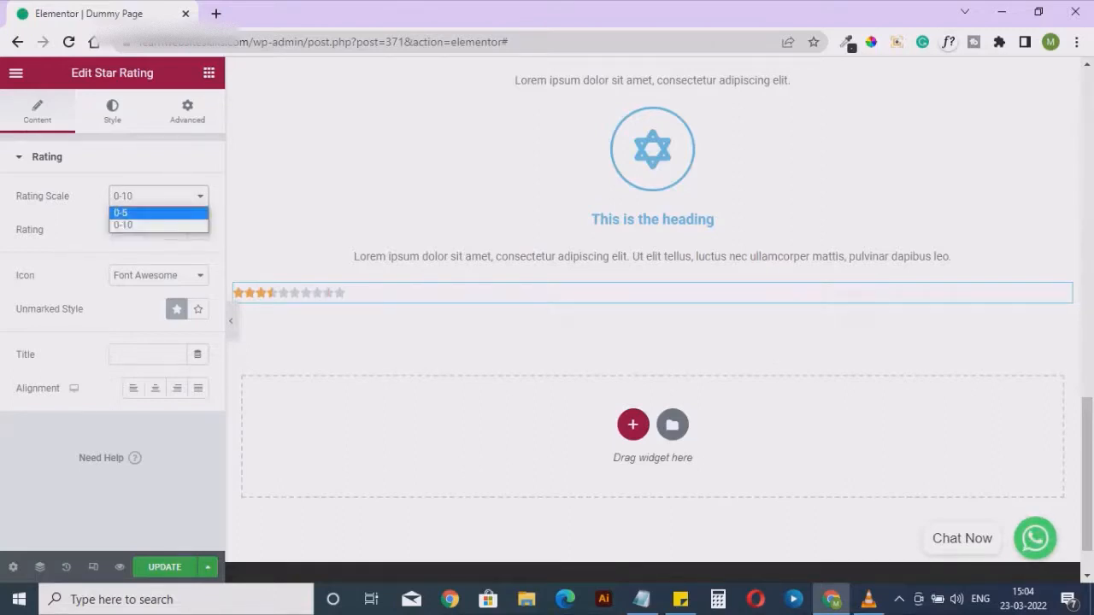
click(137, 212)
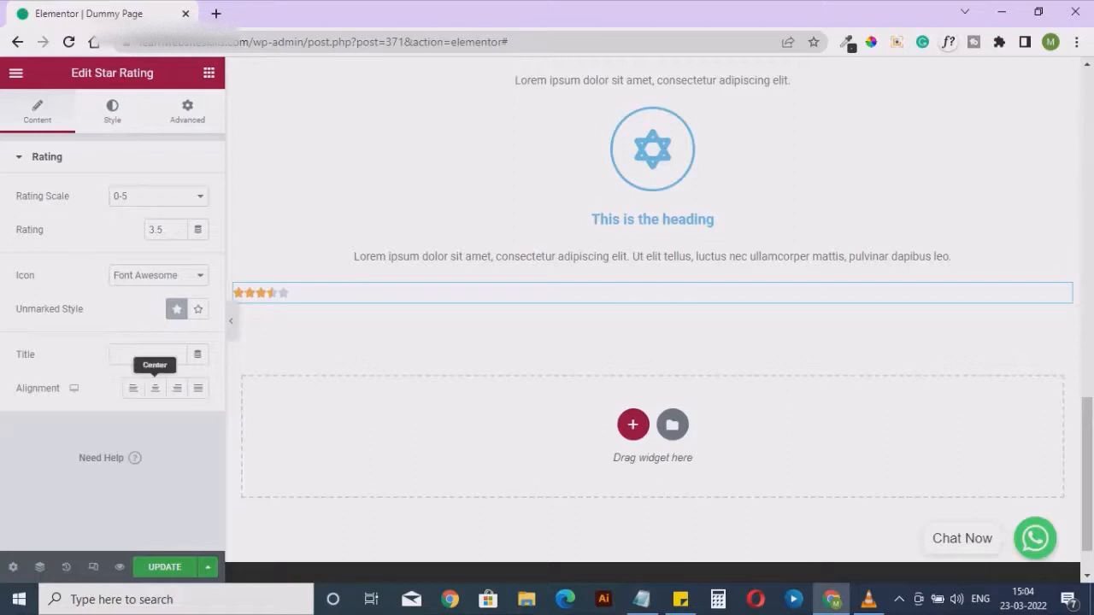
Align the star rating to the left and set its star size to 13
click(155, 389)
click(133, 388)
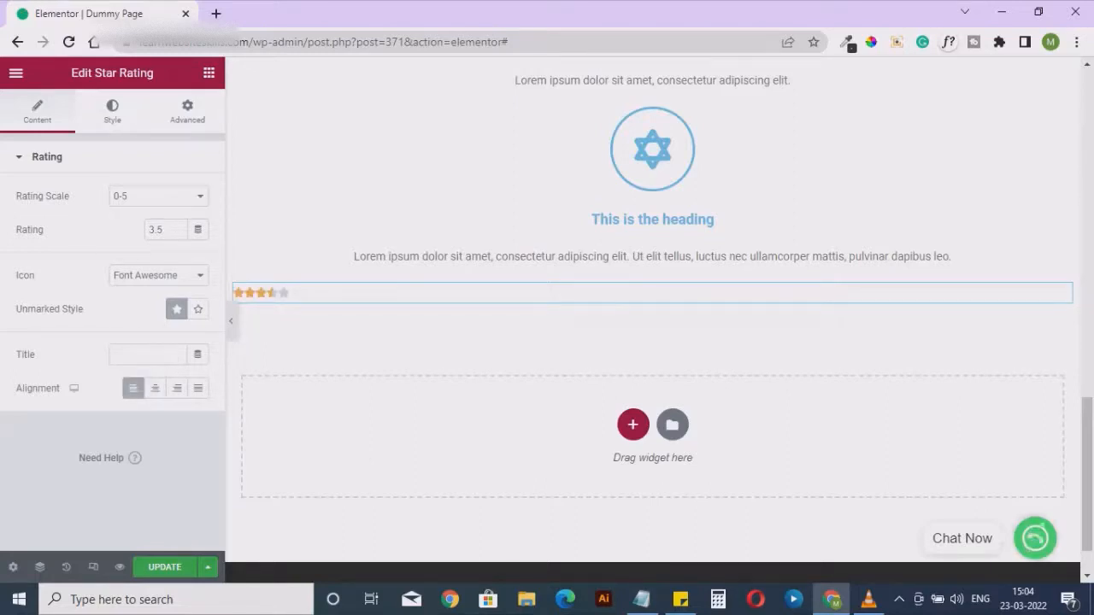
click(112, 111)
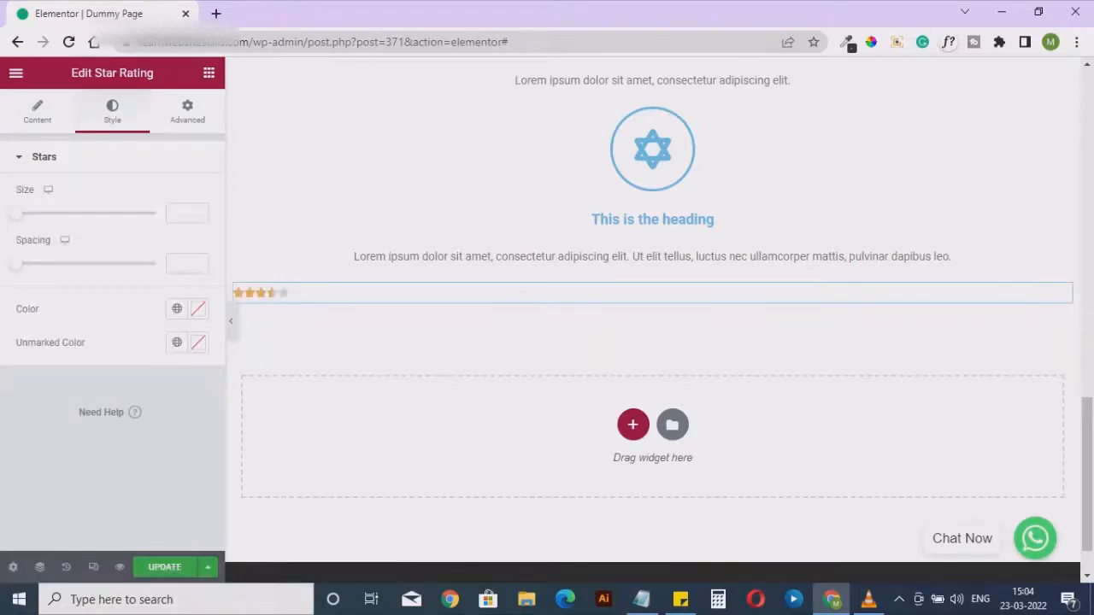
mouse_move(16, 213)
mouse_down()
mouse_move(48, 213)
mouse_move(32, 213)
mouse_up()
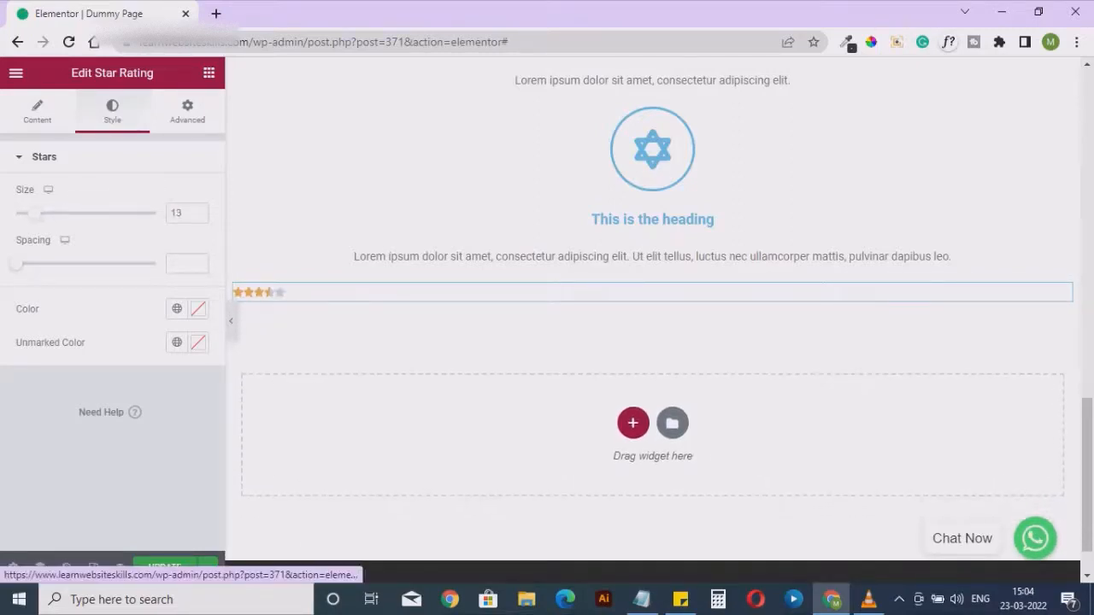
Look through the star rating's advanced options, such as margin, padding, motion effects and positioning, and its style and content settings
click(188, 111)
scroll(111, 342, down, 3)
scroll(112, 341, down, 1)
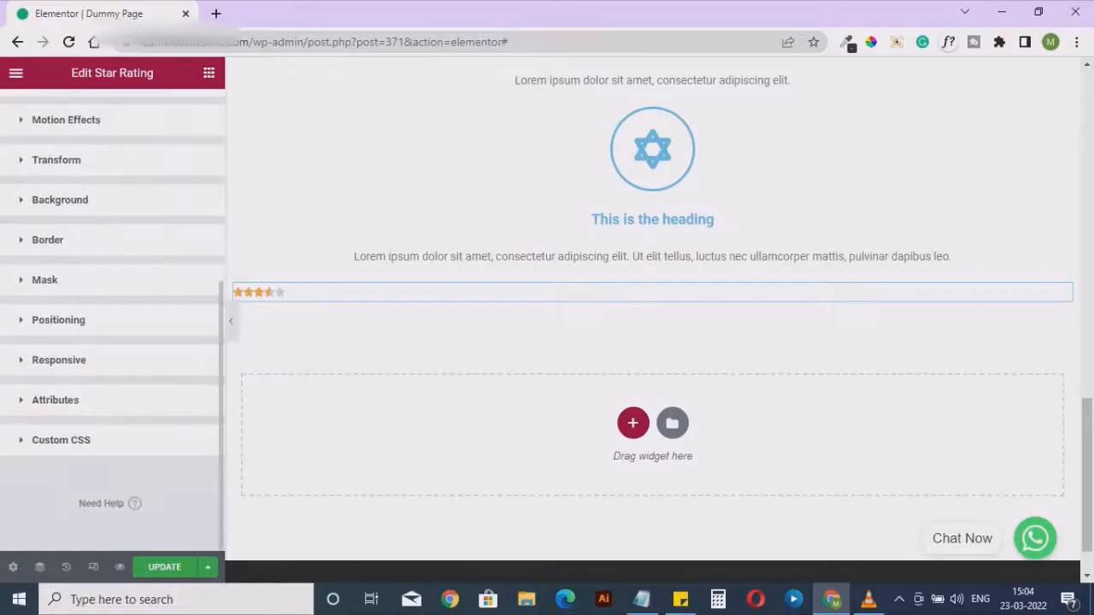
scroll(111, 342, up, 4)
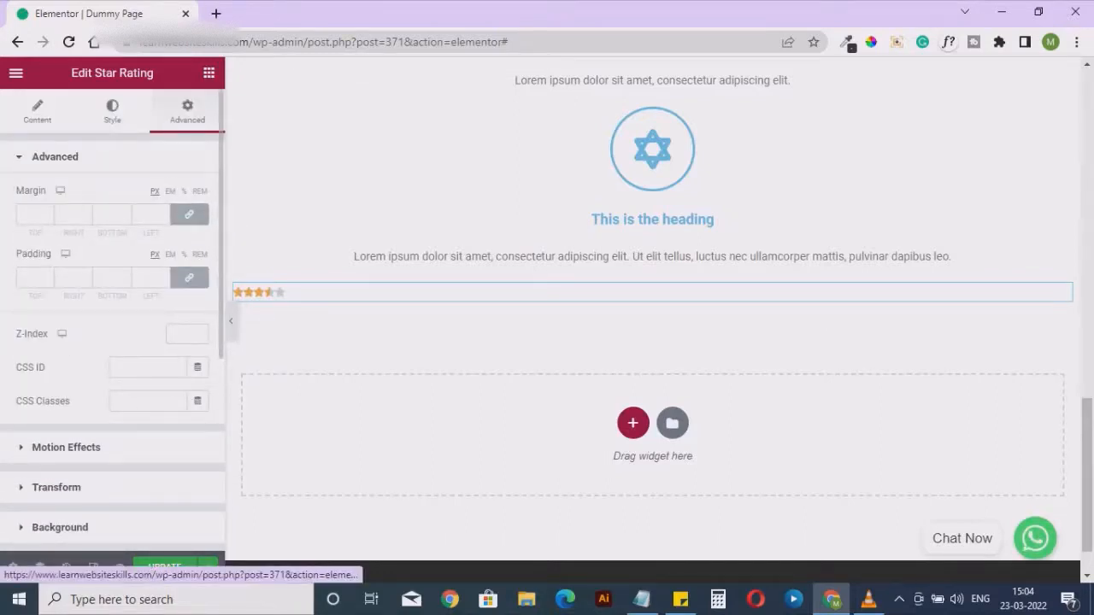
click(112, 111)
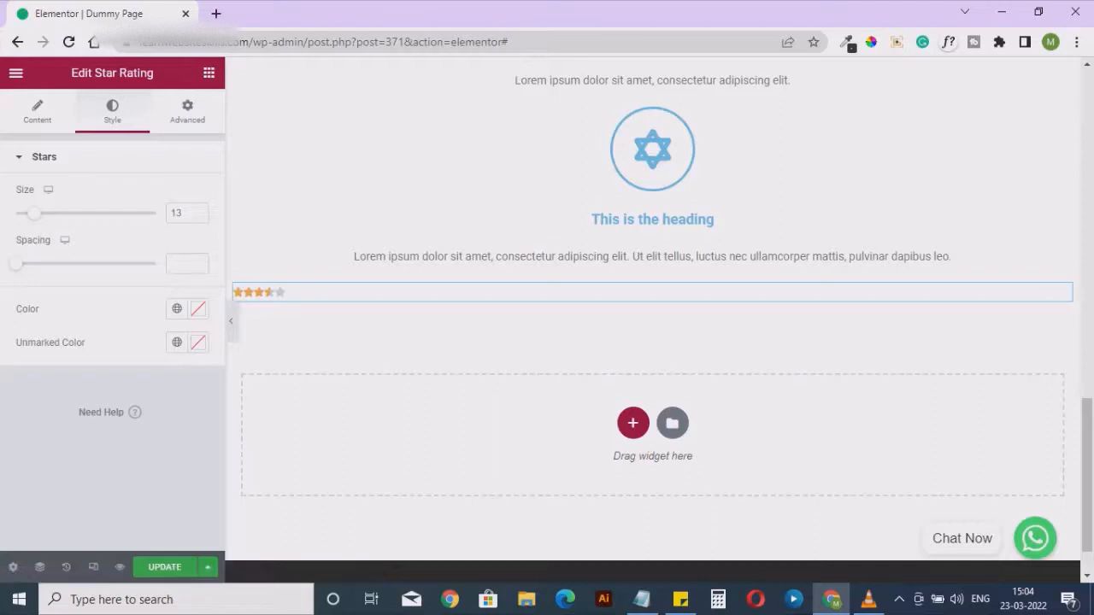
click(36, 111)
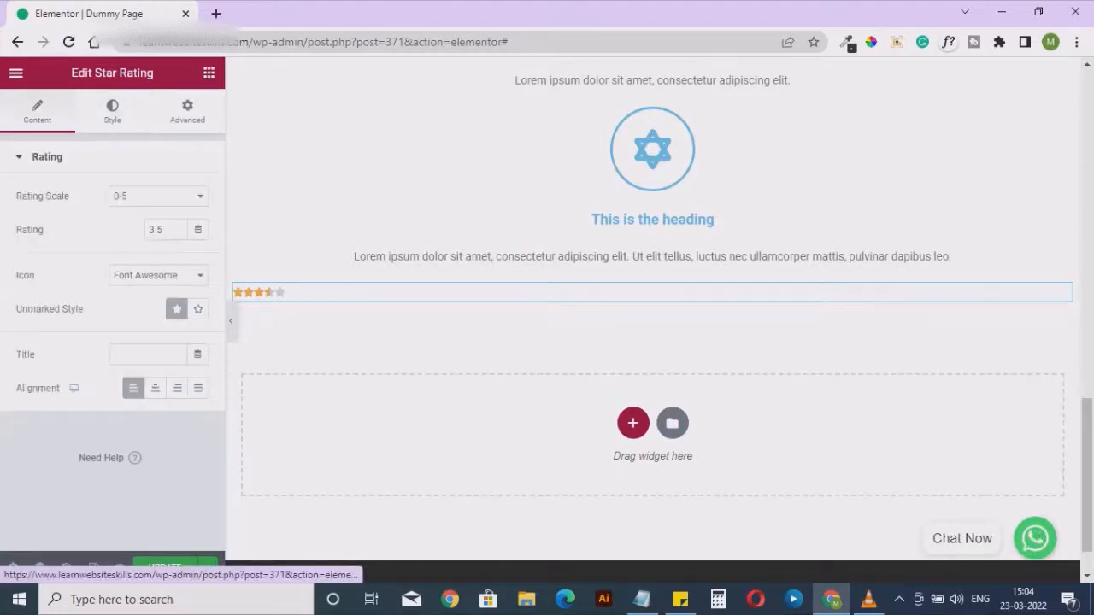
Add an Image Carousel widget from the General group directly below the star rating
click(209, 73)
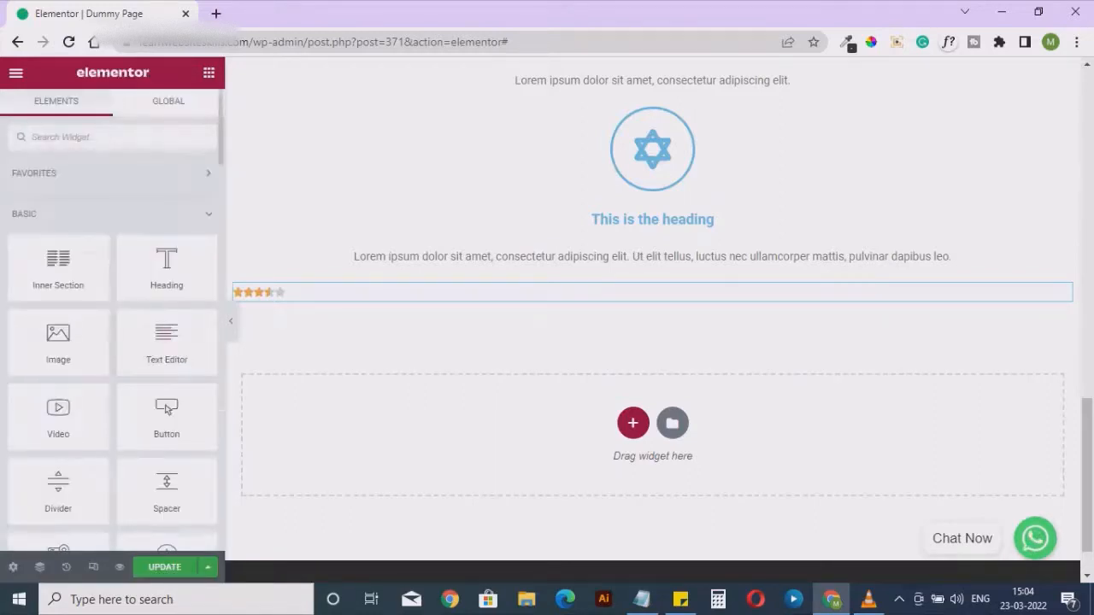
scroll(169, 438, down, 14)
scroll(168, 439, down, 5)
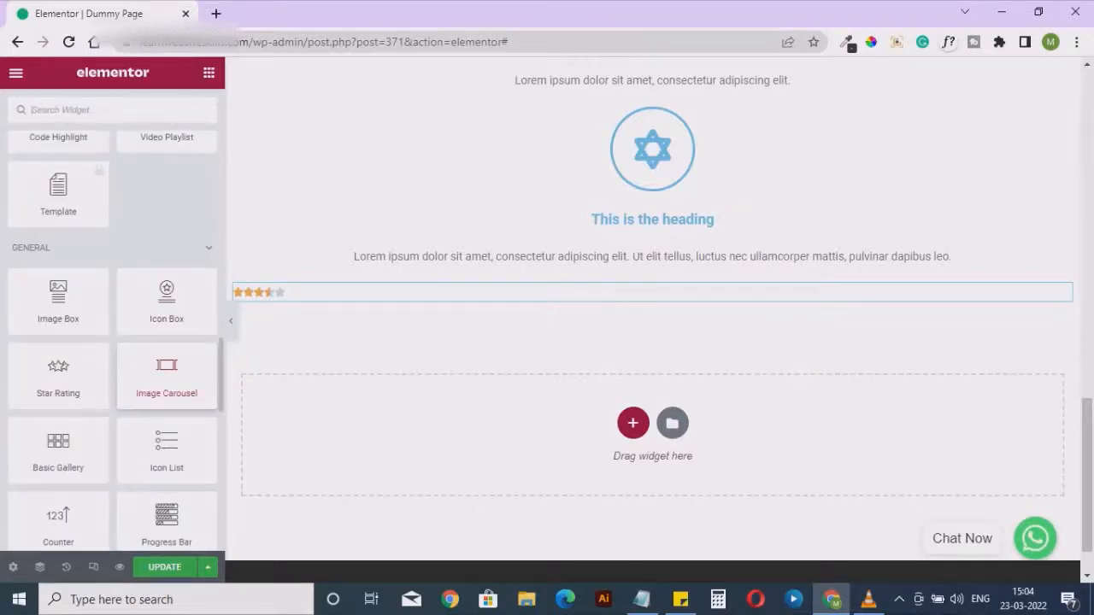
drag(166, 377, 623, 292)
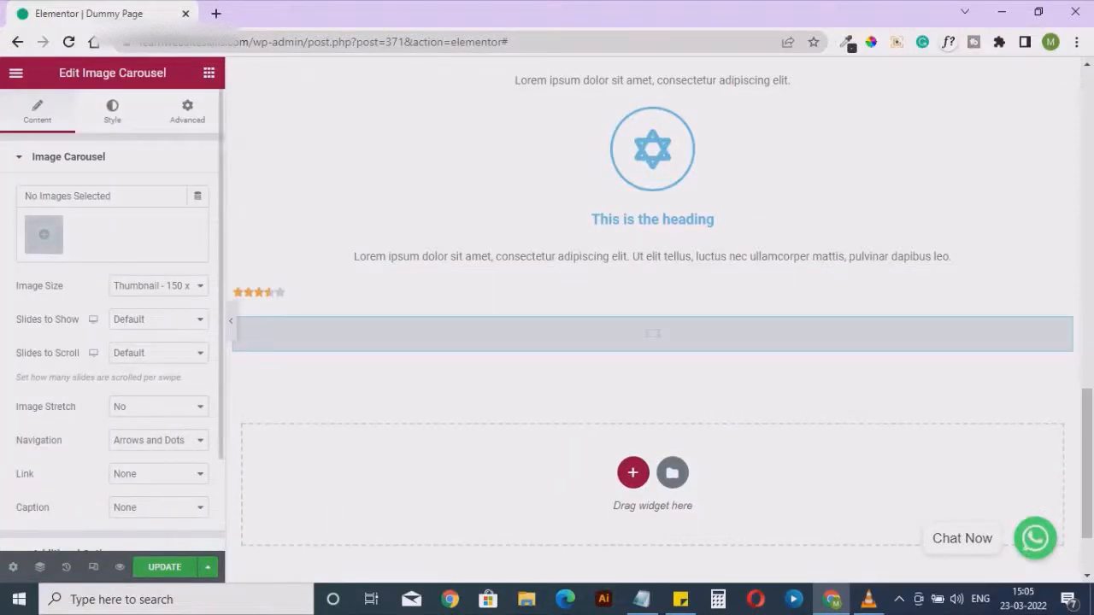
Fill the image carousel with a gallery of the first five images in the media library
click(44, 235)
click(253, 270)
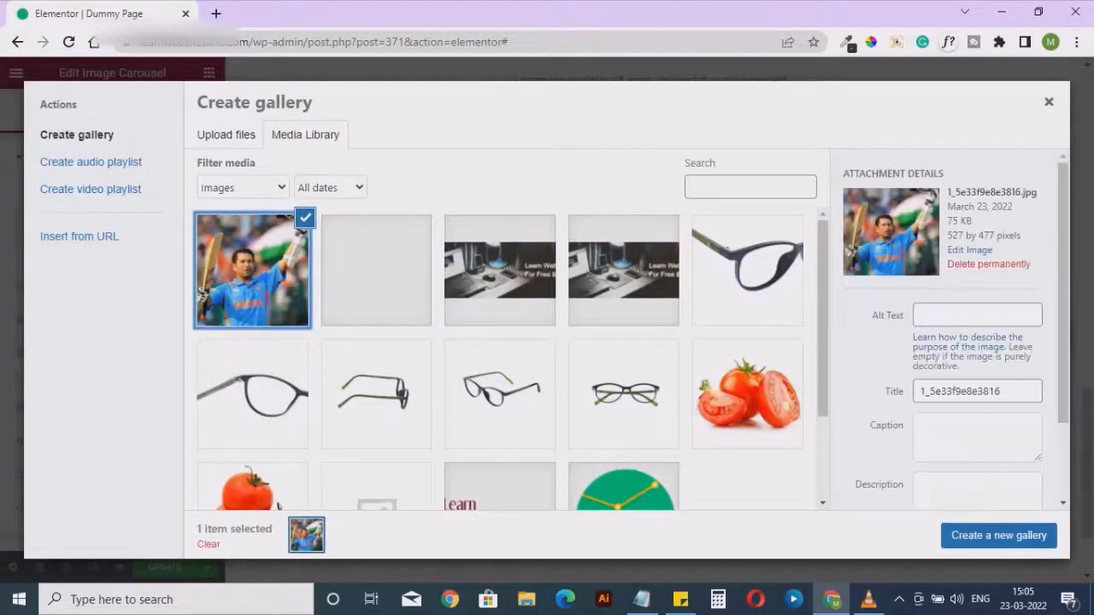
shift+click(747, 270)
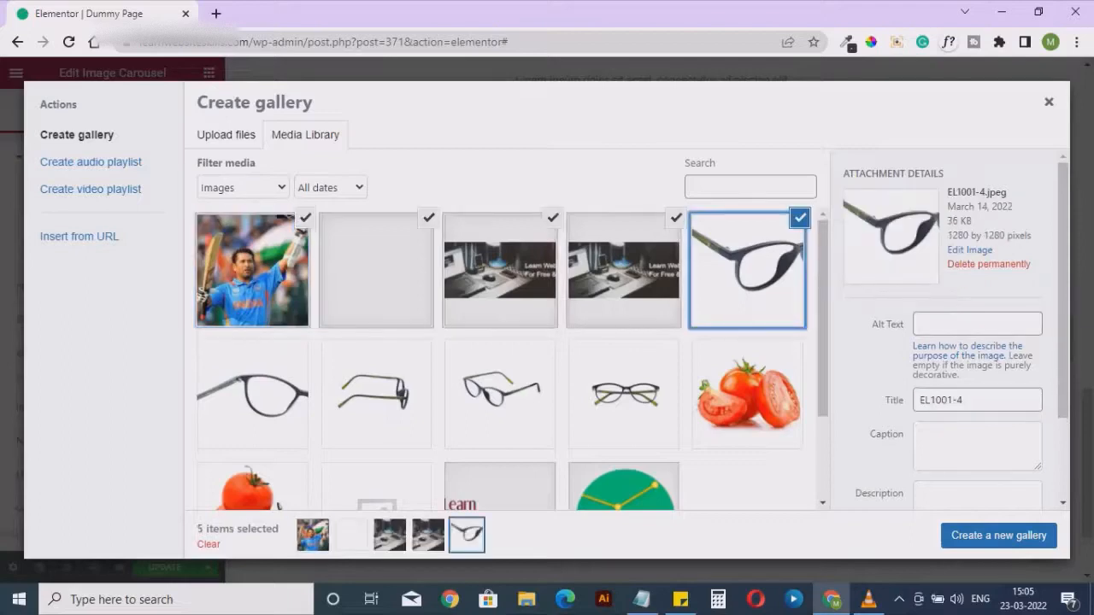
click(999, 535)
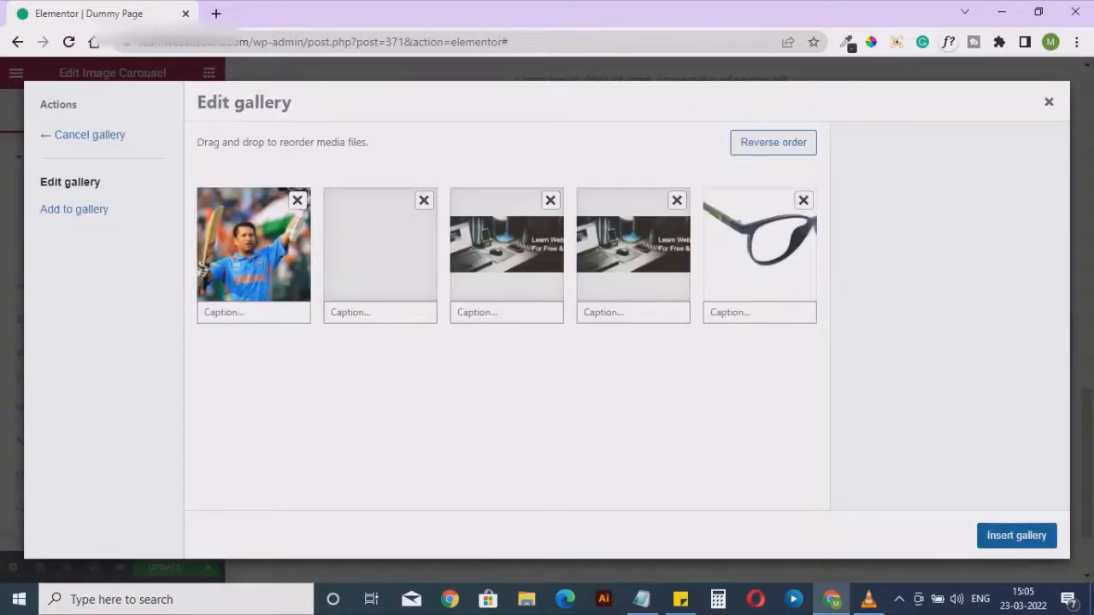
click(999, 535)
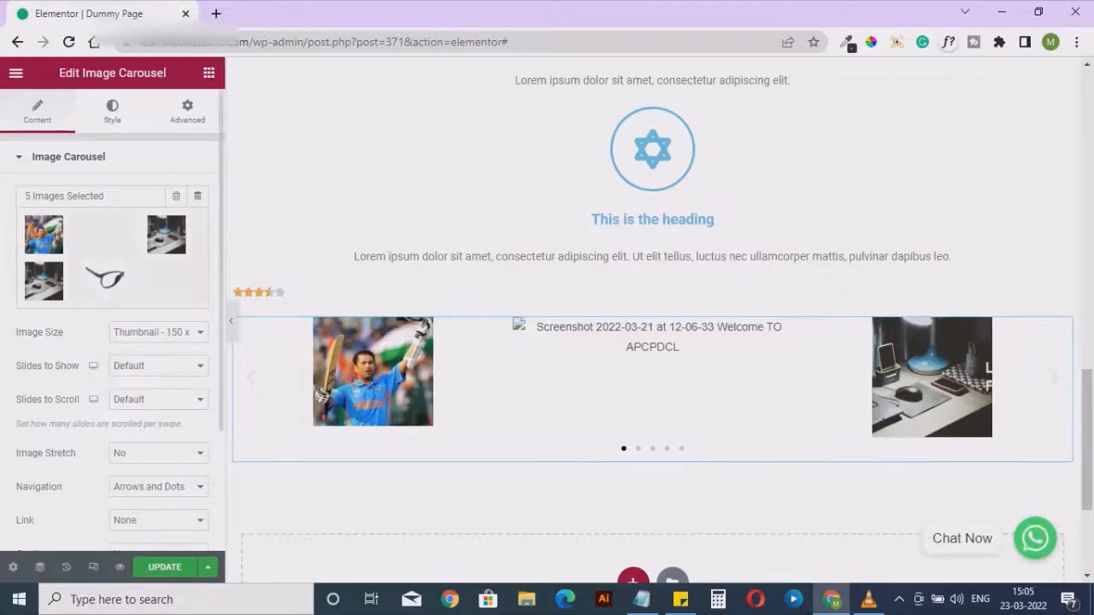
Remove the blank second image from the carousel's gallery and insert the updated gallery
click(111, 257)
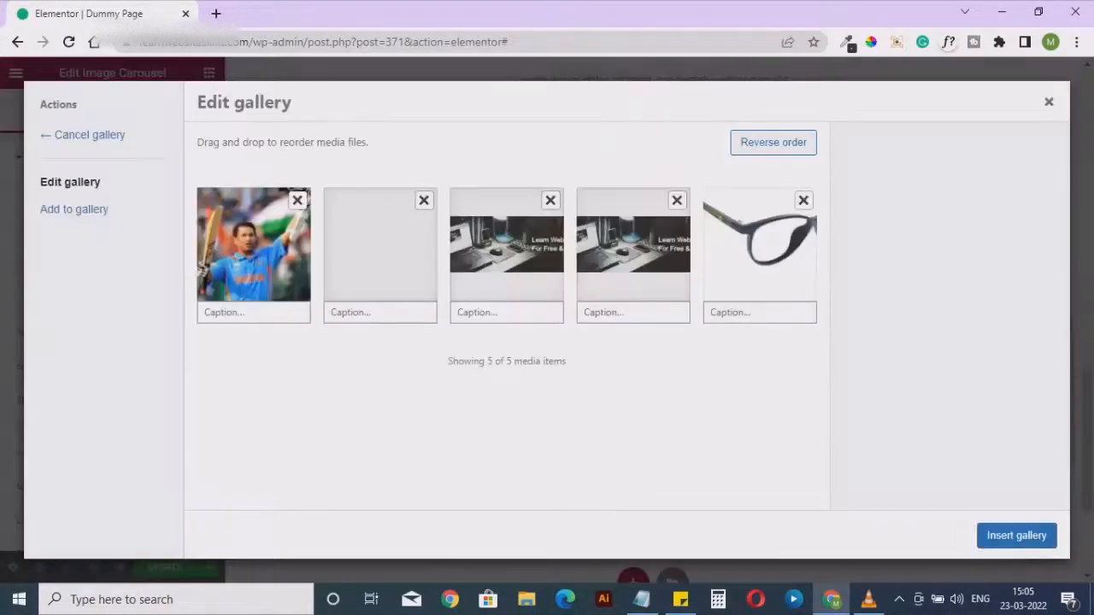
click(425, 200)
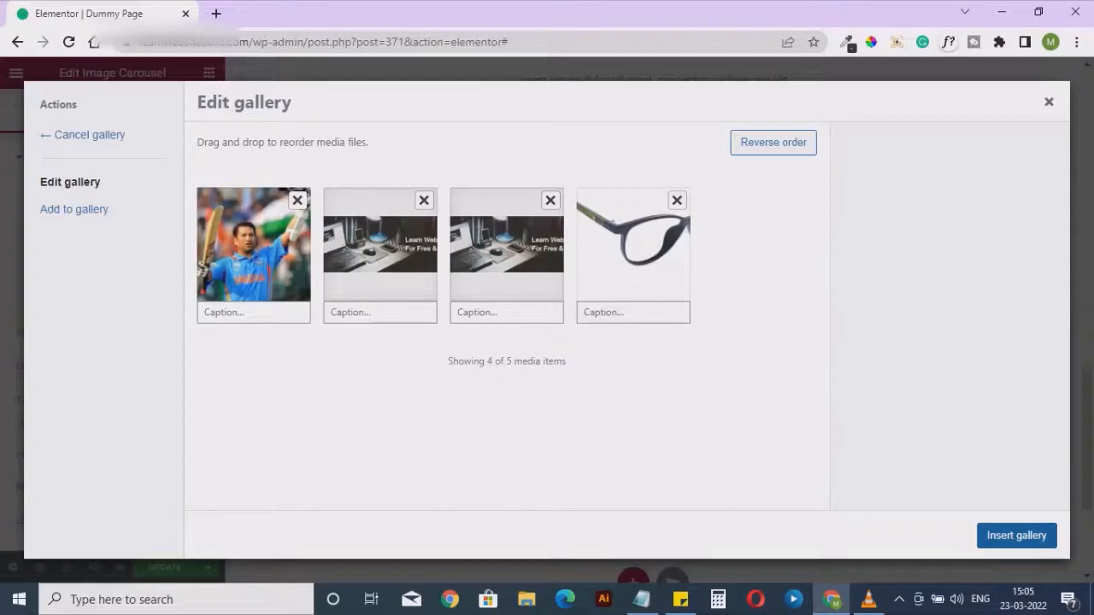
click(1018, 536)
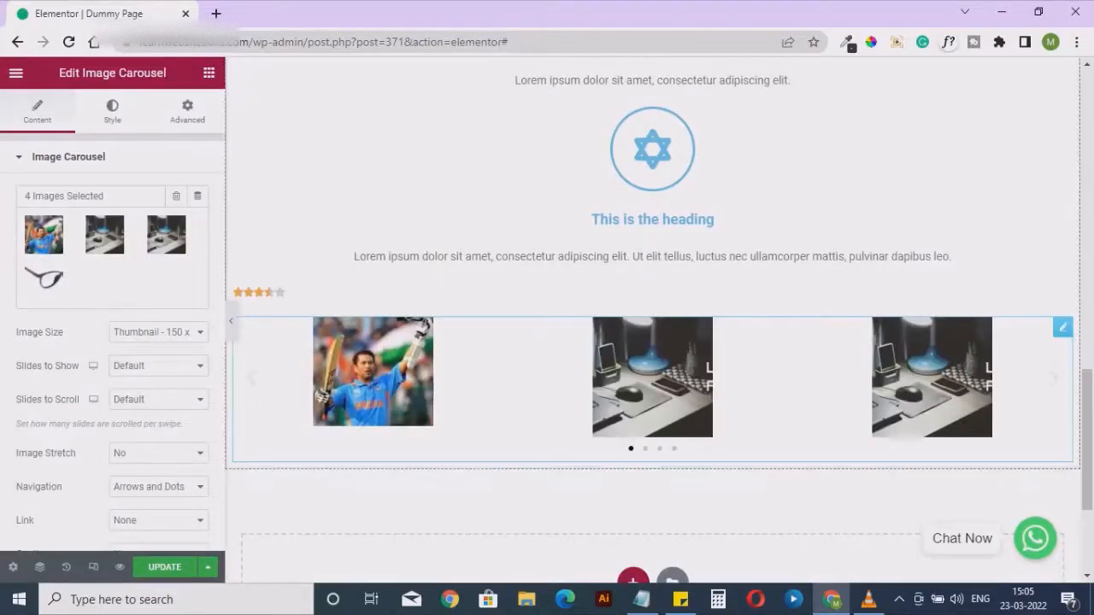
Try the Medium 300 x 300 and Large 1024 x 1024 image sizes for the carousel and set the image size to Full
click(158, 332)
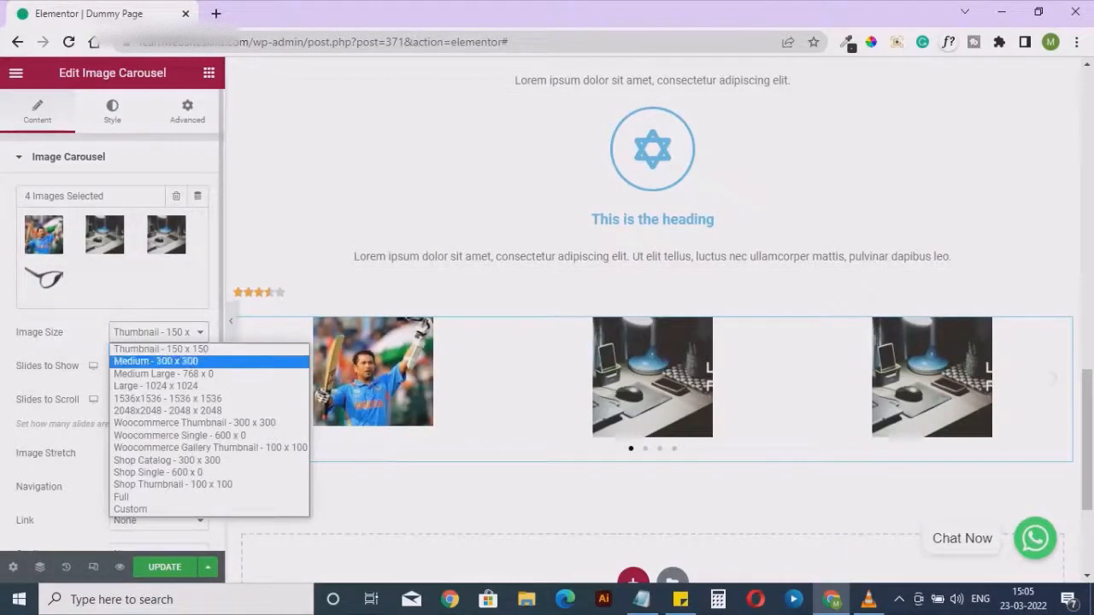
click(137, 498)
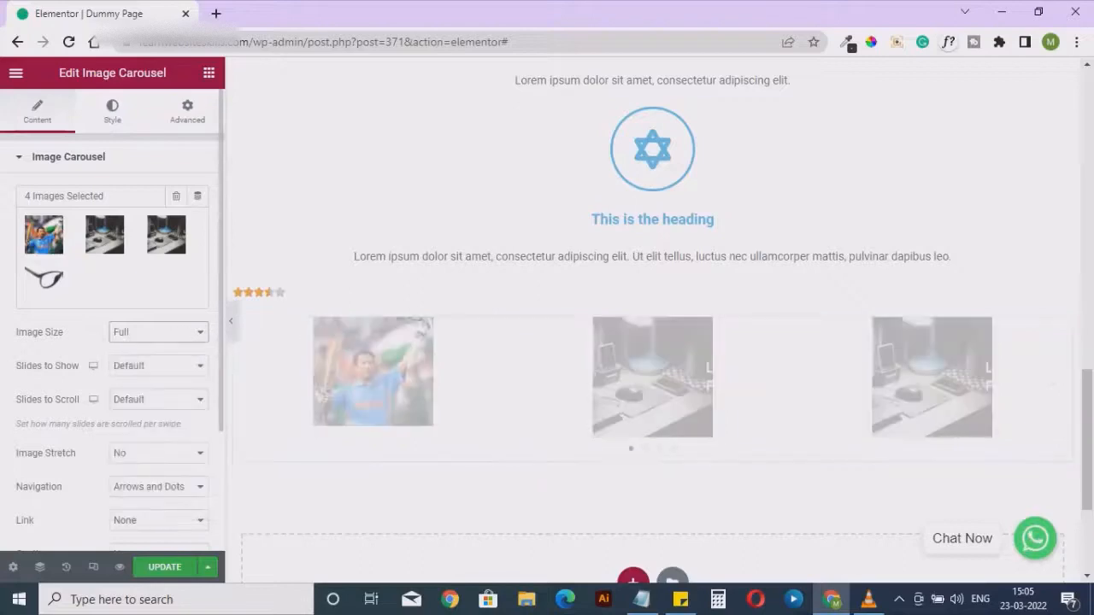
click(158, 331)
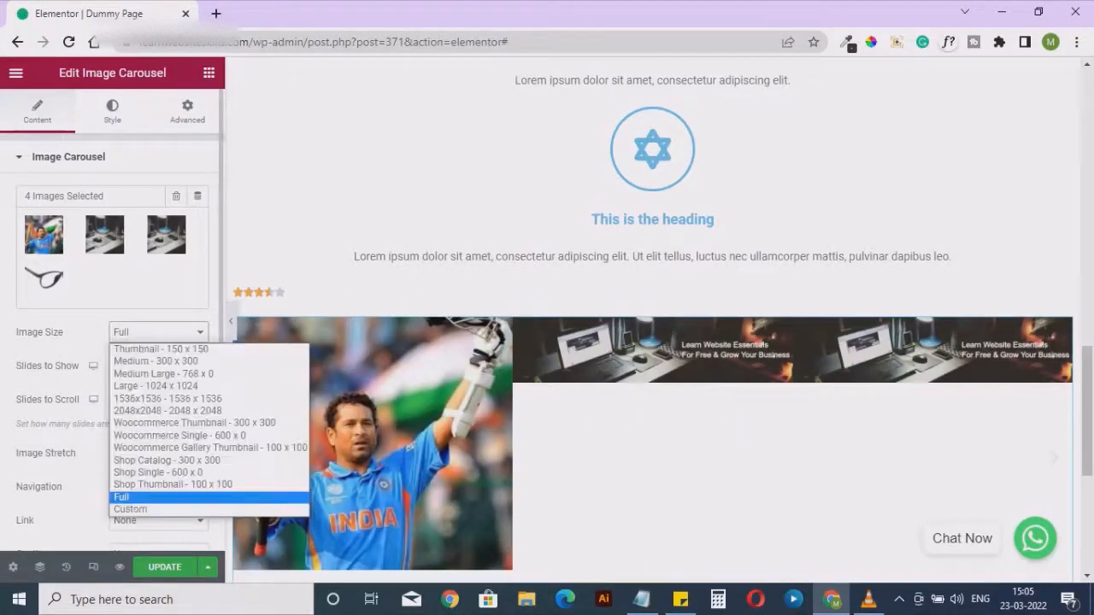
click(141, 353)
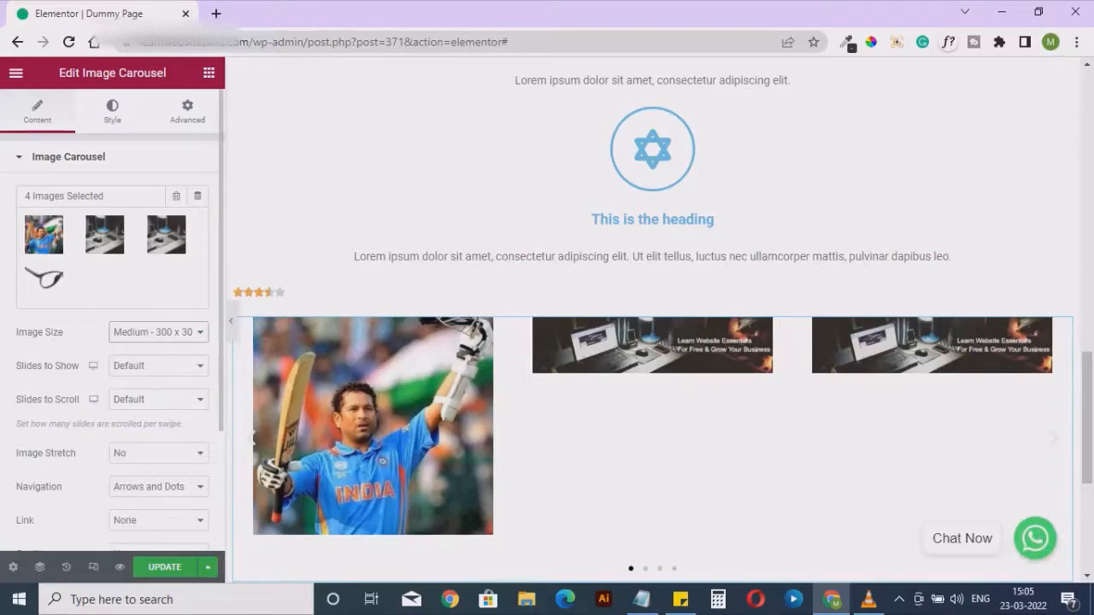
click(158, 331)
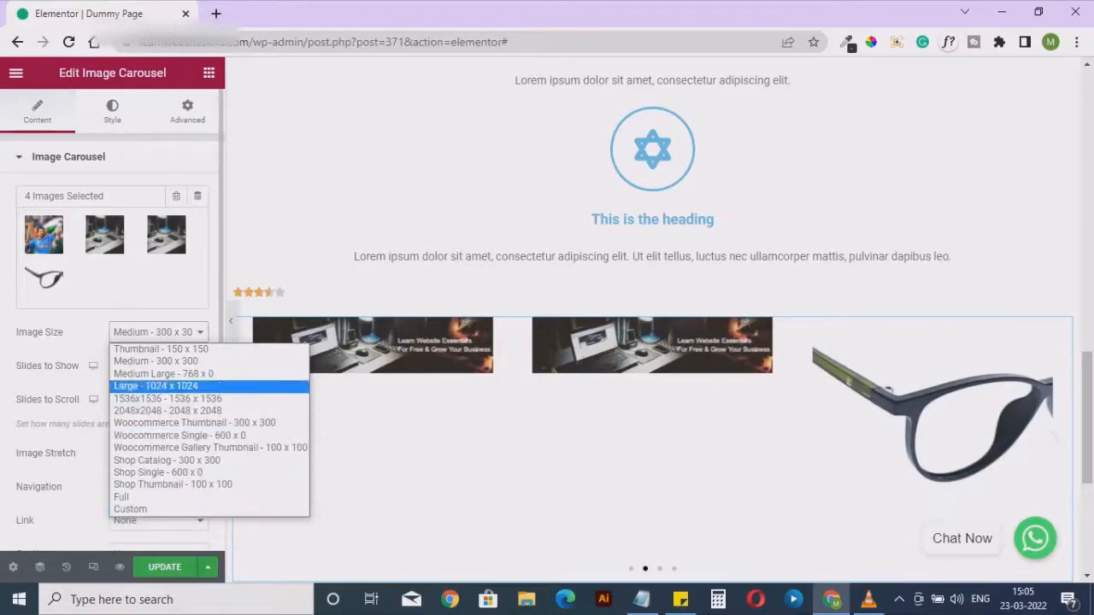
key(Return)
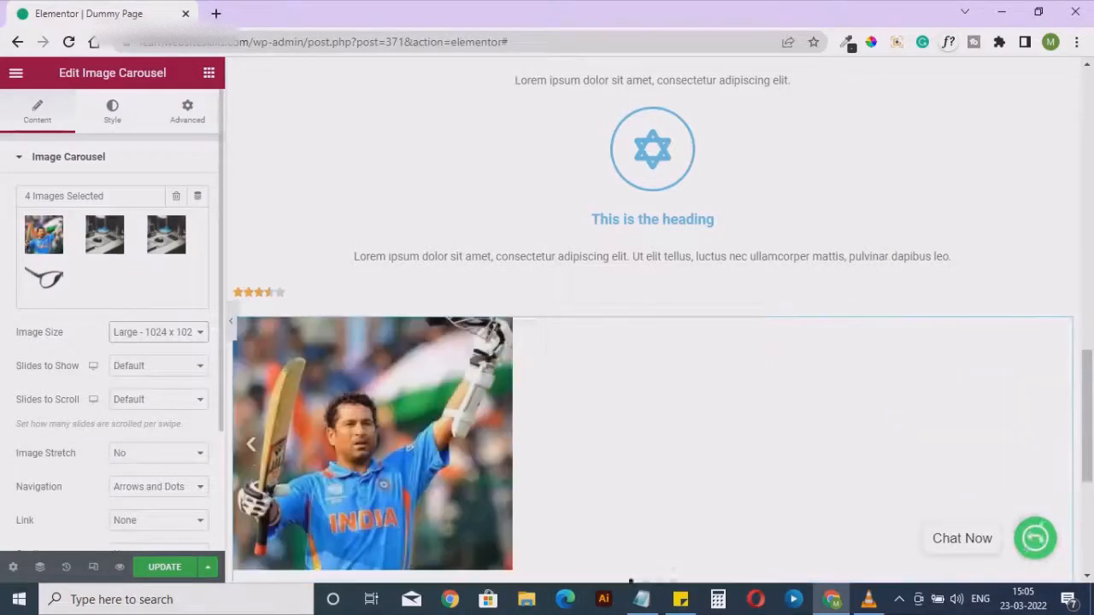
click(158, 333)
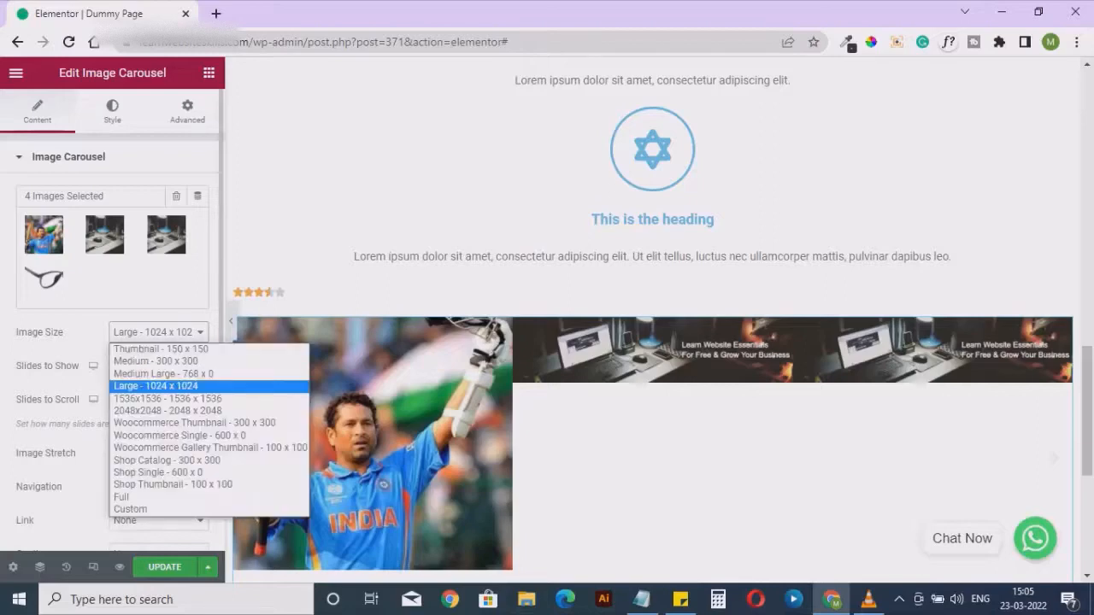
click(154, 498)
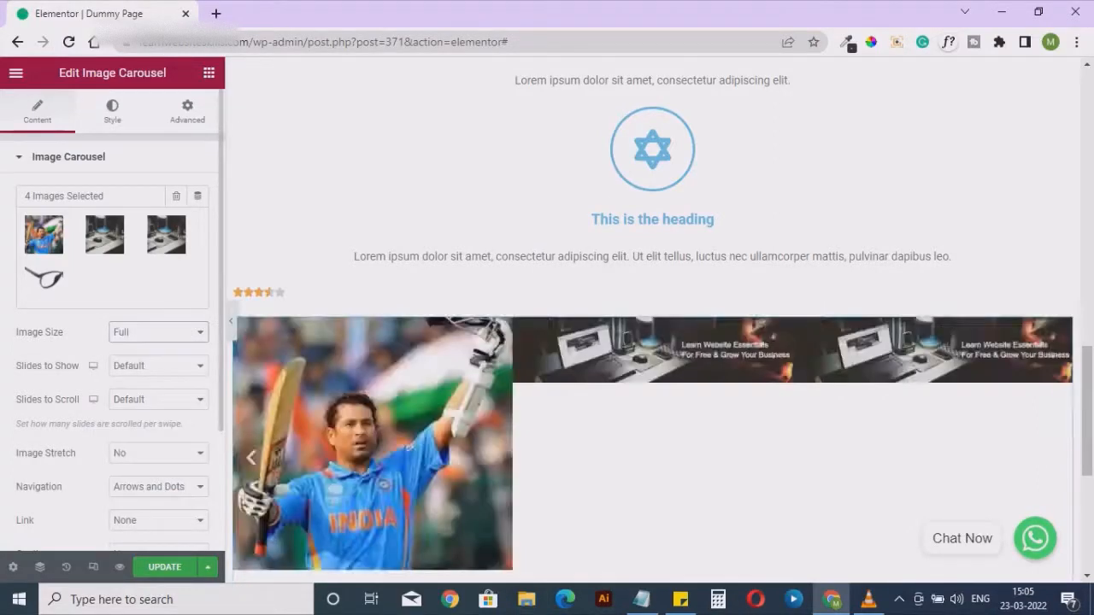
Remove the cricketer and eyeglasses images from the carousel's gallery, keeping only the two website banner images
click(104, 239)
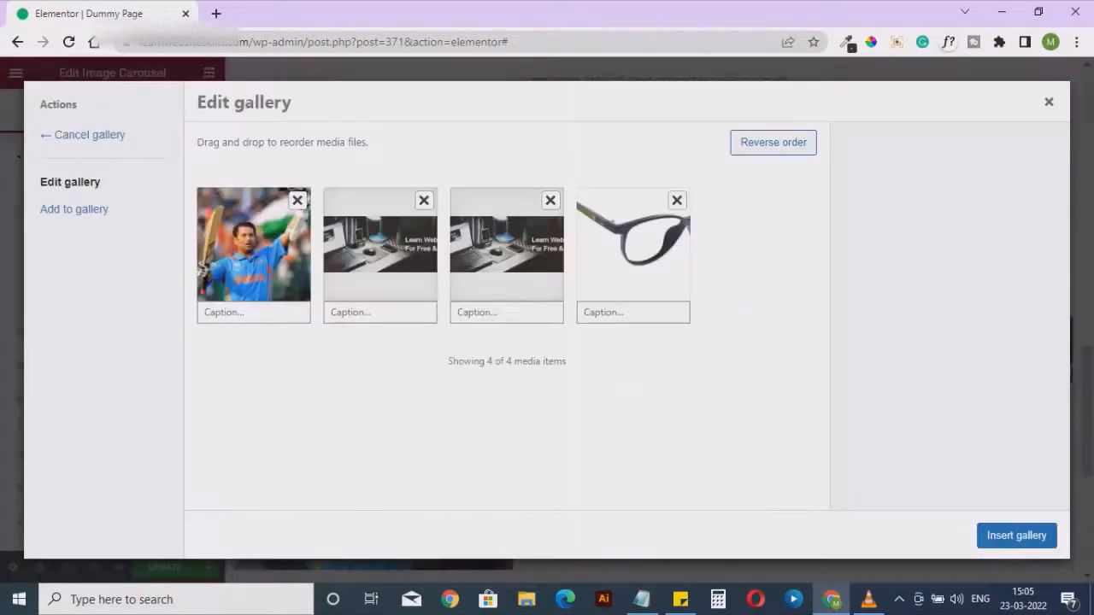
click(298, 200)
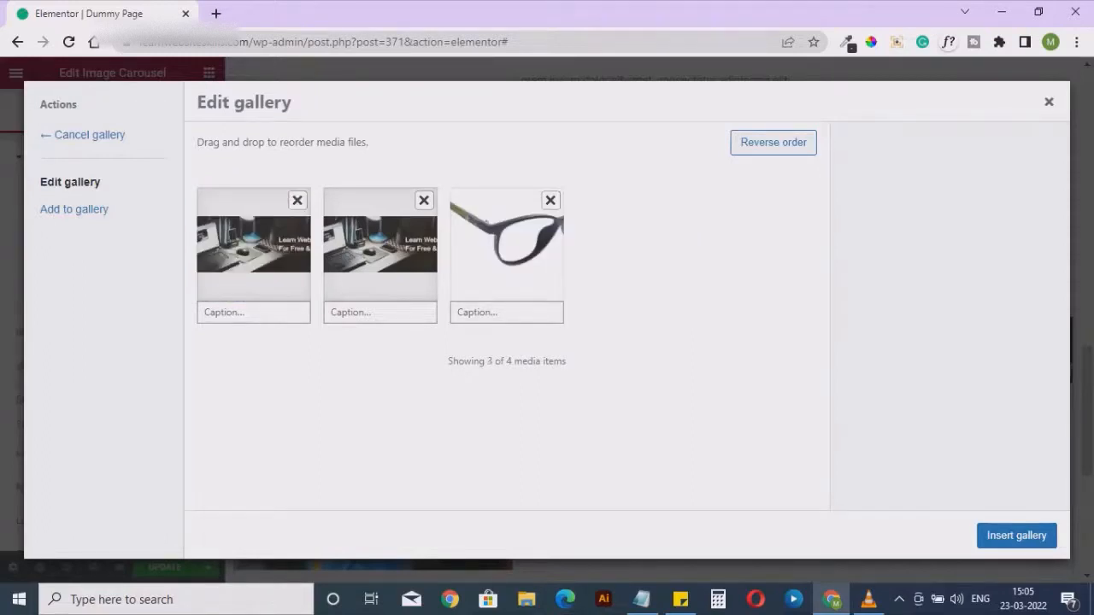
click(1017, 535)
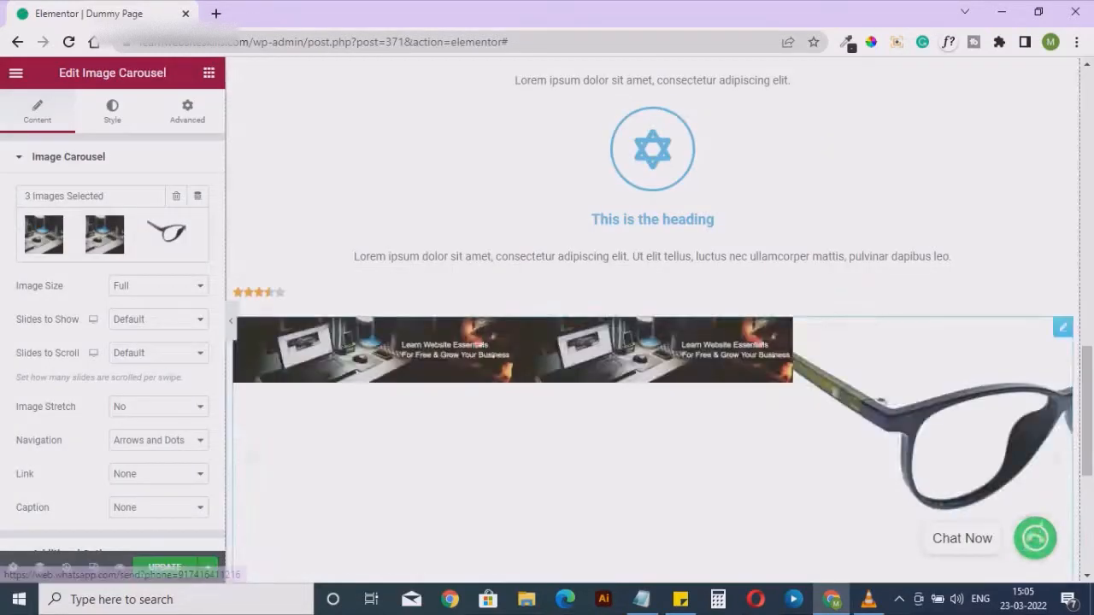
click(104, 235)
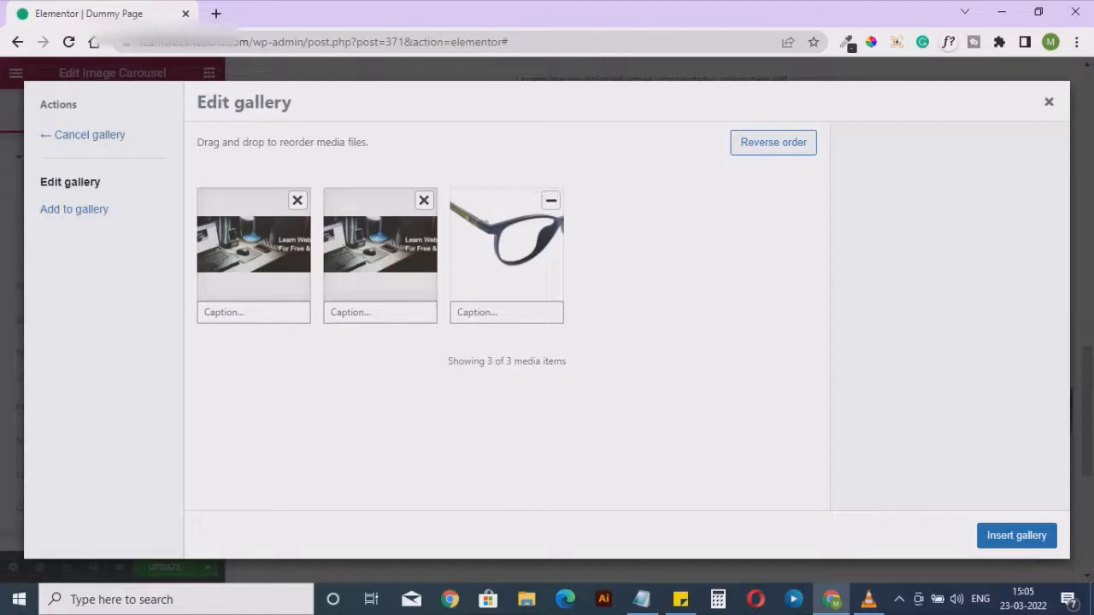
click(551, 200)
click(1016, 535)
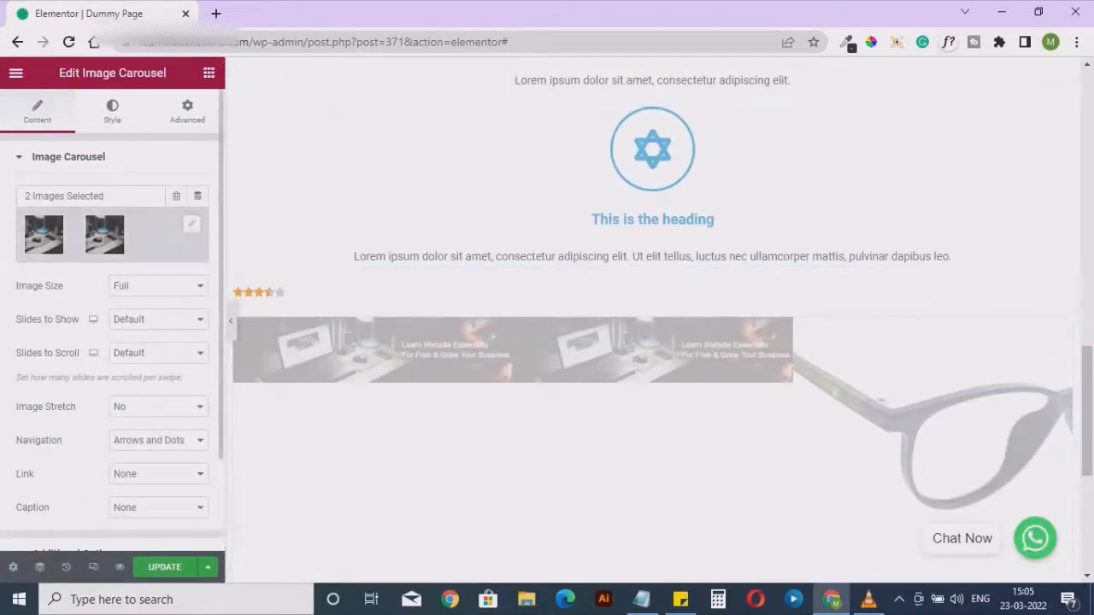
click(191, 224)
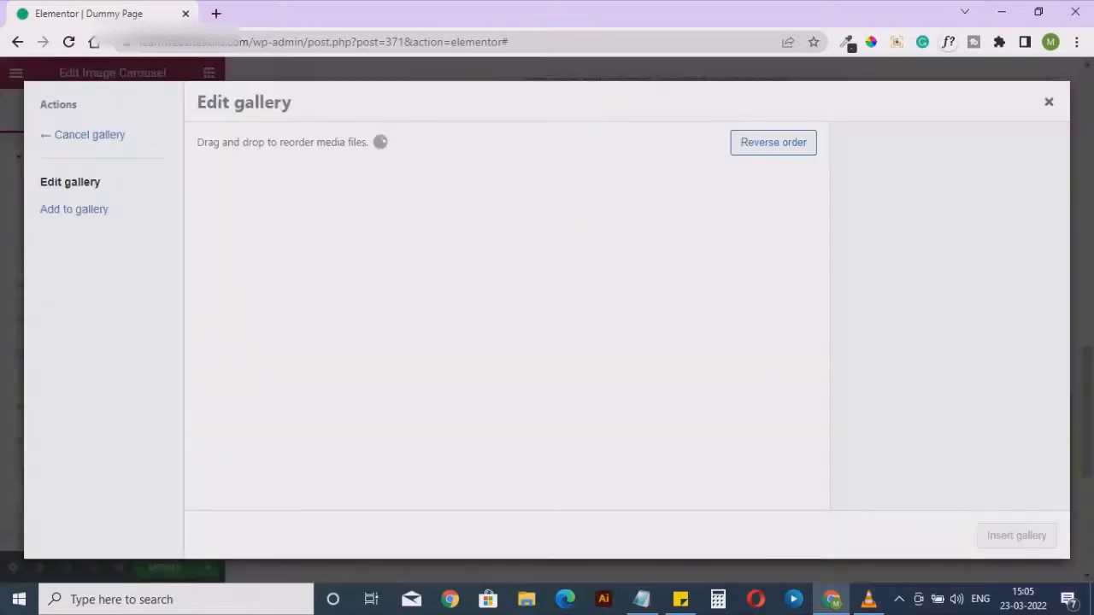
click(1049, 102)
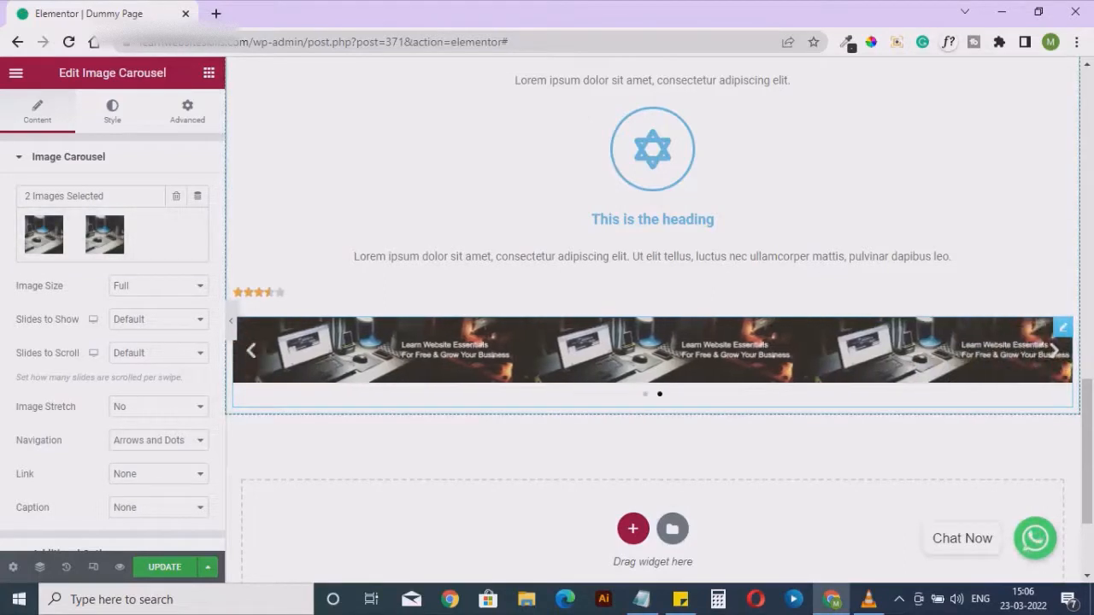
Add the close-up eyeglasses image from the media library to the carousel's gallery and insert the updated gallery
click(191, 224)
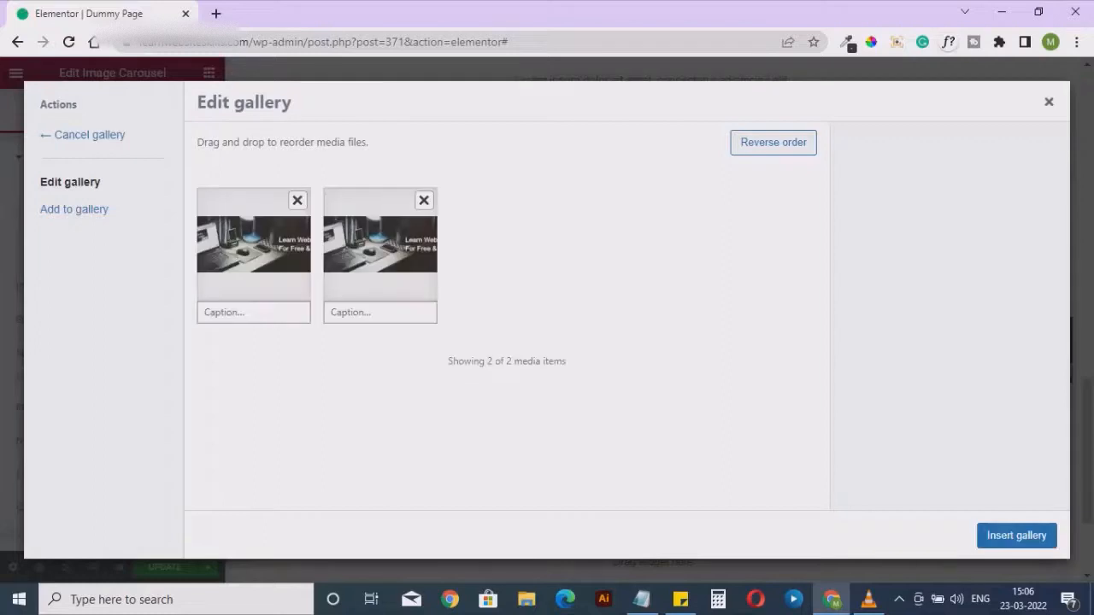
click(74, 208)
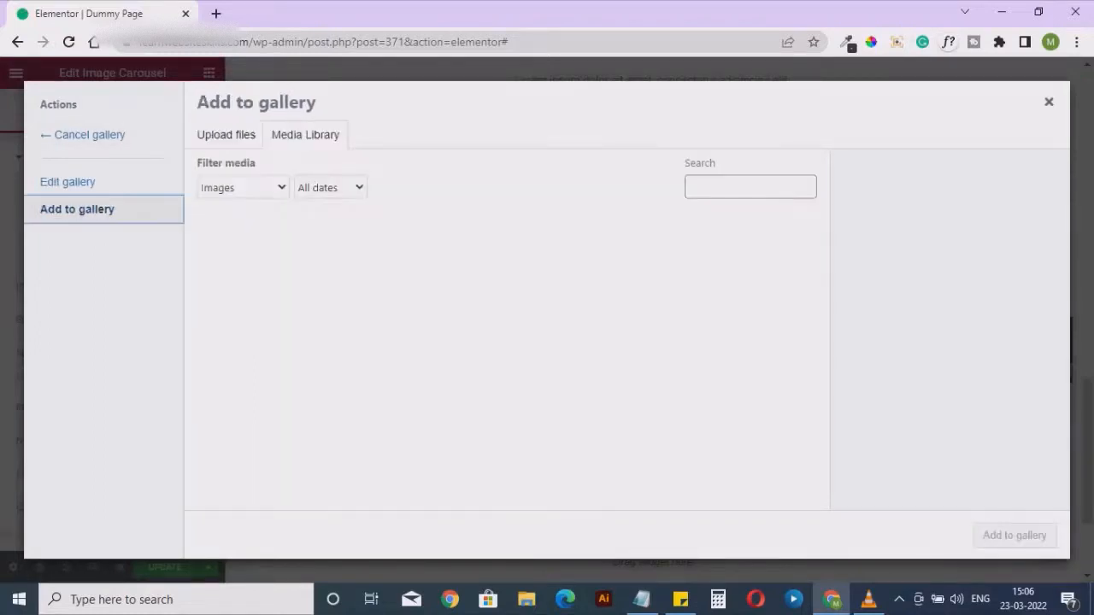
click(500, 270)
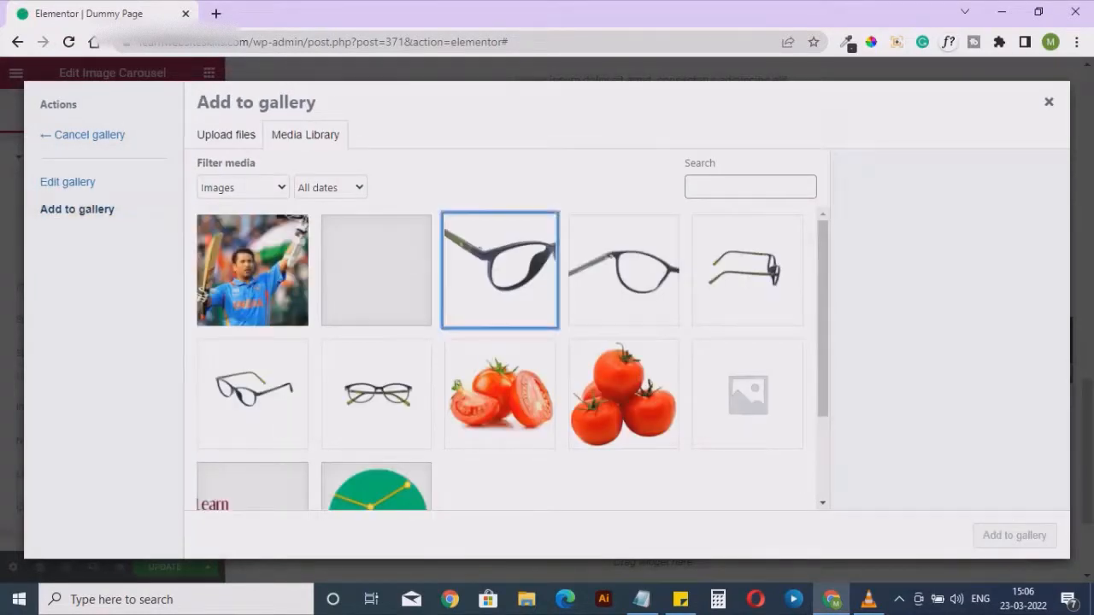
click(1015, 535)
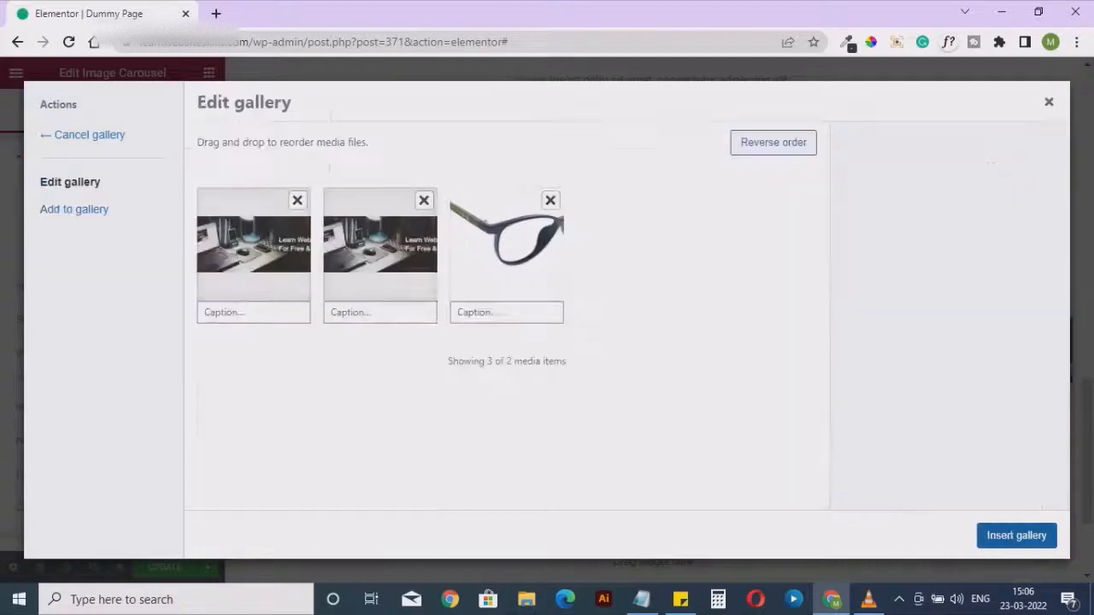
click(1017, 535)
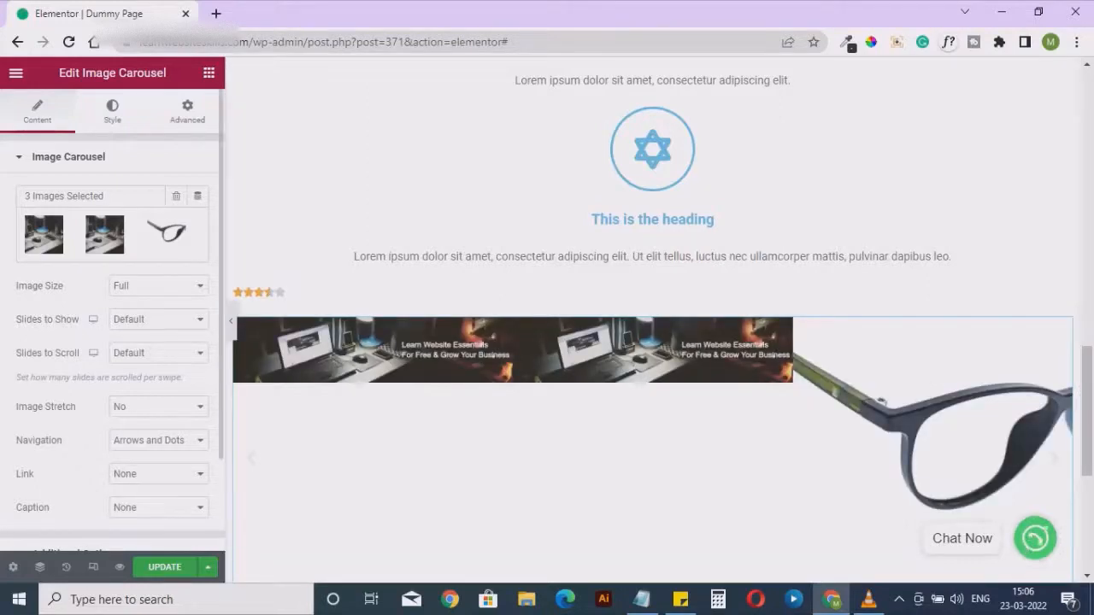
scroll(653, 321, down, 4)
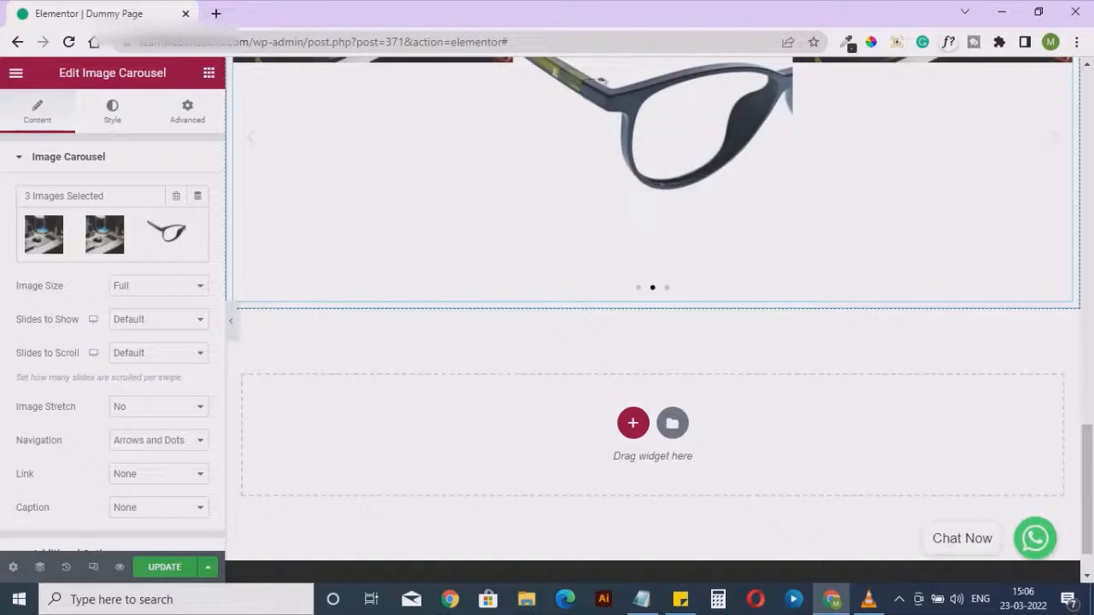
scroll(652, 321, up, 2)
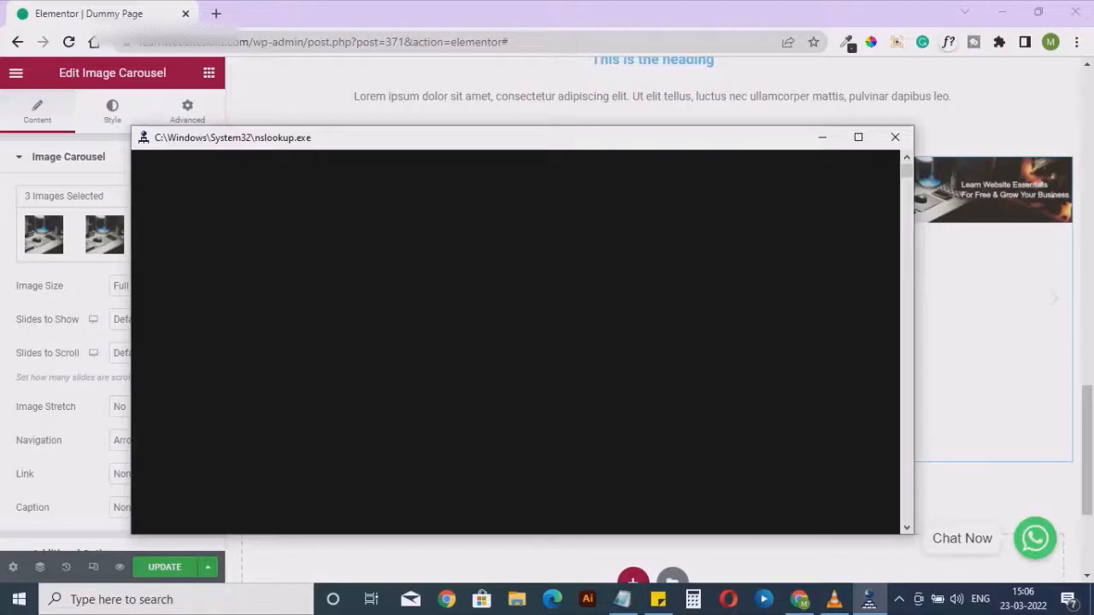
click(895, 138)
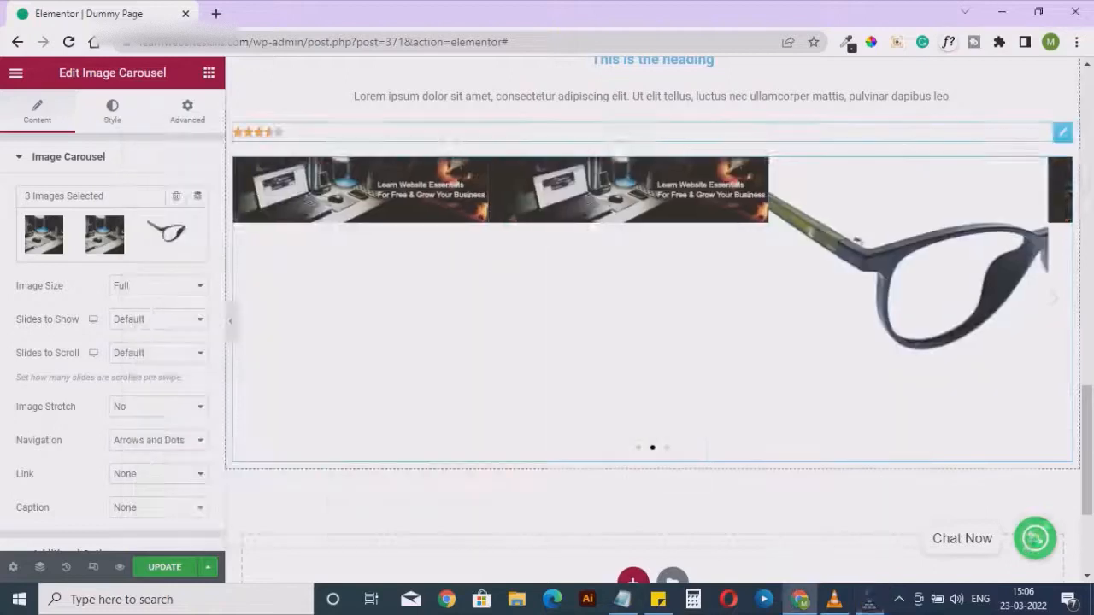
Give the carousel images custom spacing of 27
click(112, 111)
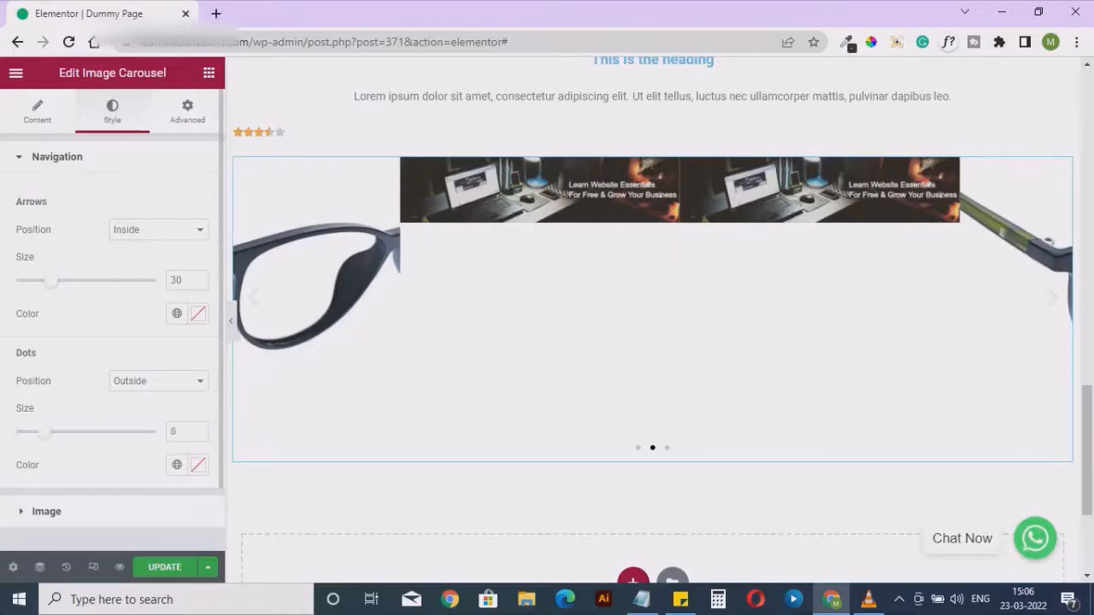
click(46, 512)
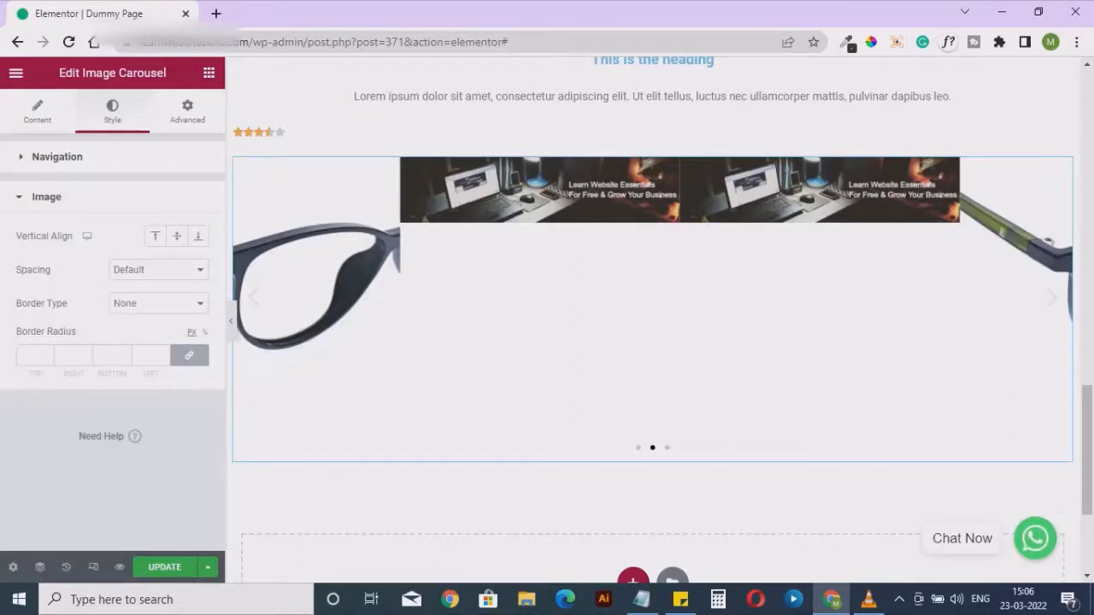
click(106, 356)
click(158, 269)
click(128, 297)
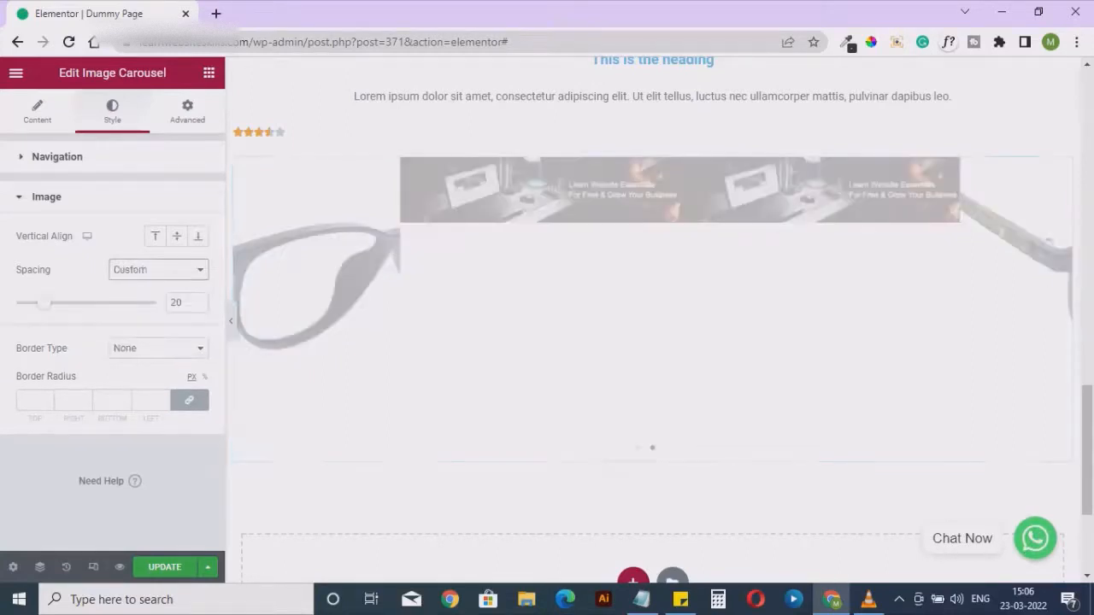
mouse_move(45, 304)
mouse_down()
mouse_move(88, 303)
mouse_move(53, 303)
mouse_up()
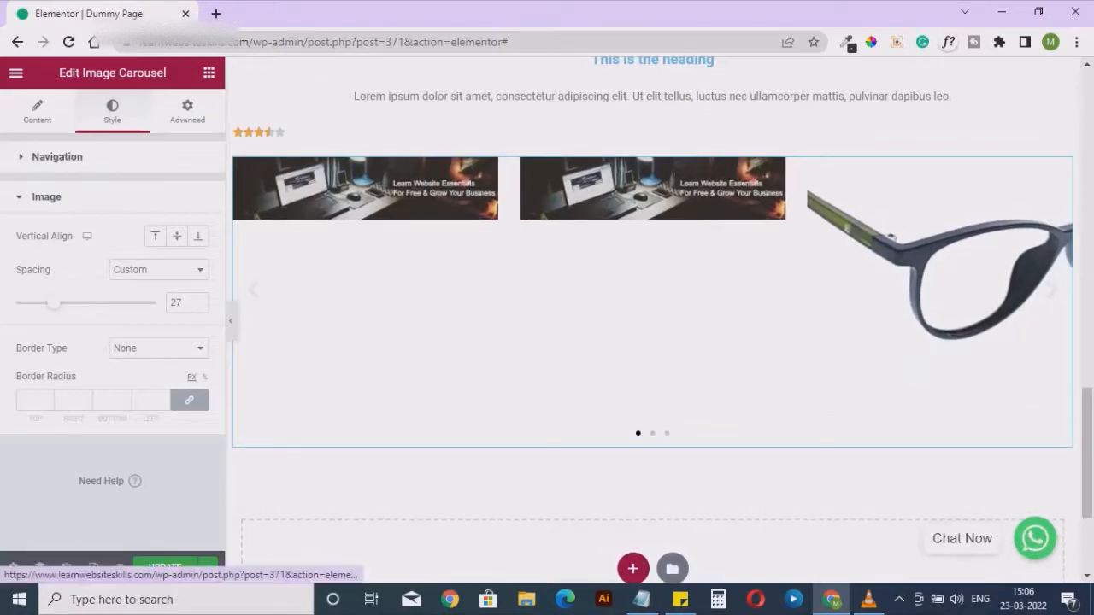
click(187, 111)
scroll(152, 367, down, 4)
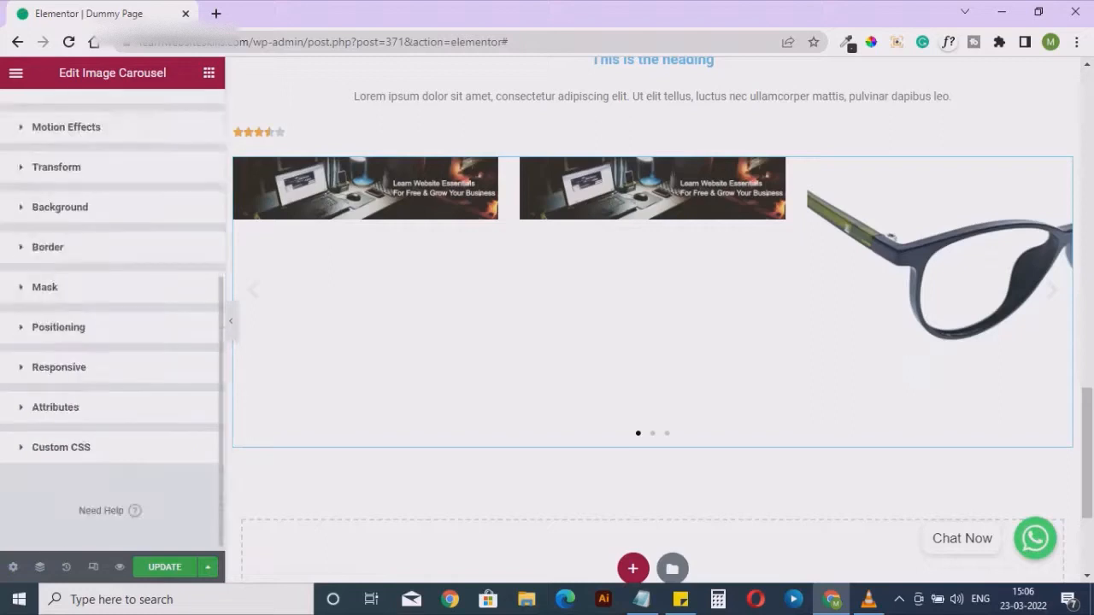
scroll(113, 342, up, 4)
Try the Medium 300 x 300 image size for the carousel and set the image size to Thumbnail 150 x 150
click(37, 111)
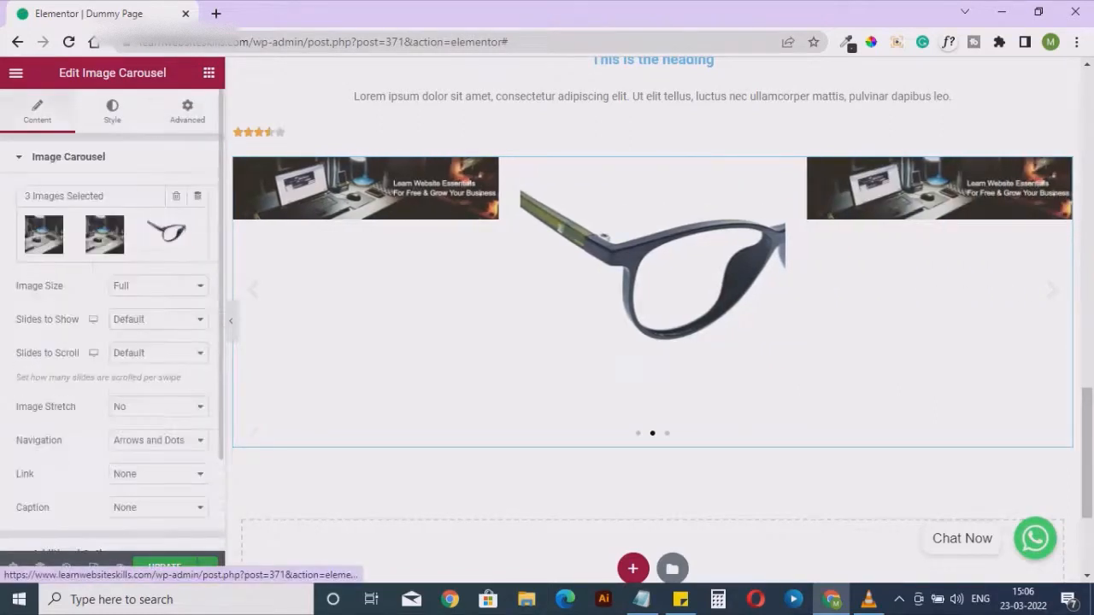
click(158, 286)
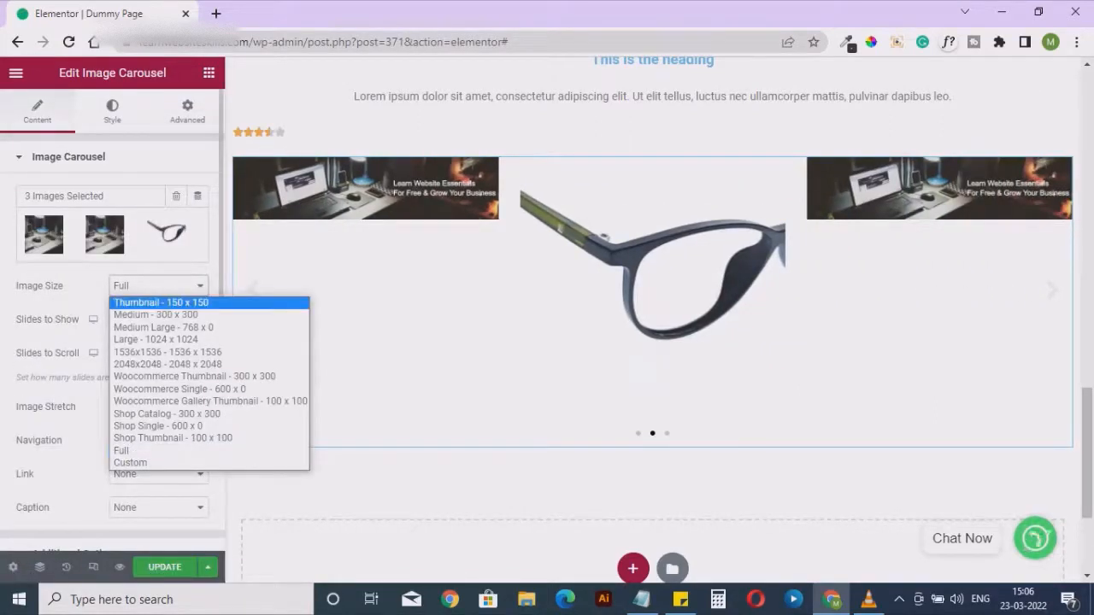
click(161, 303)
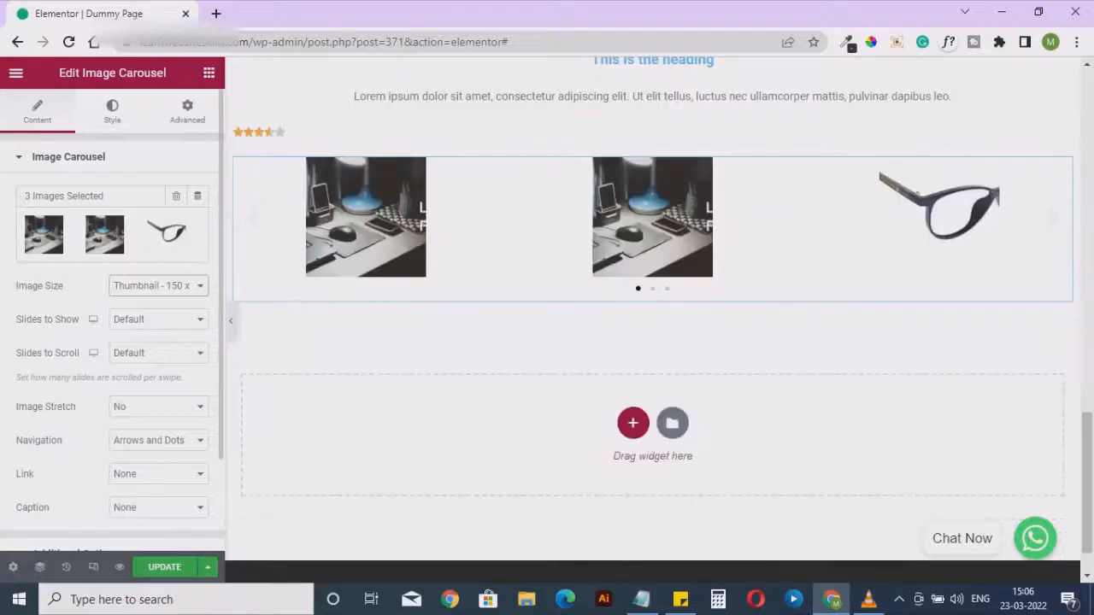
click(158, 286)
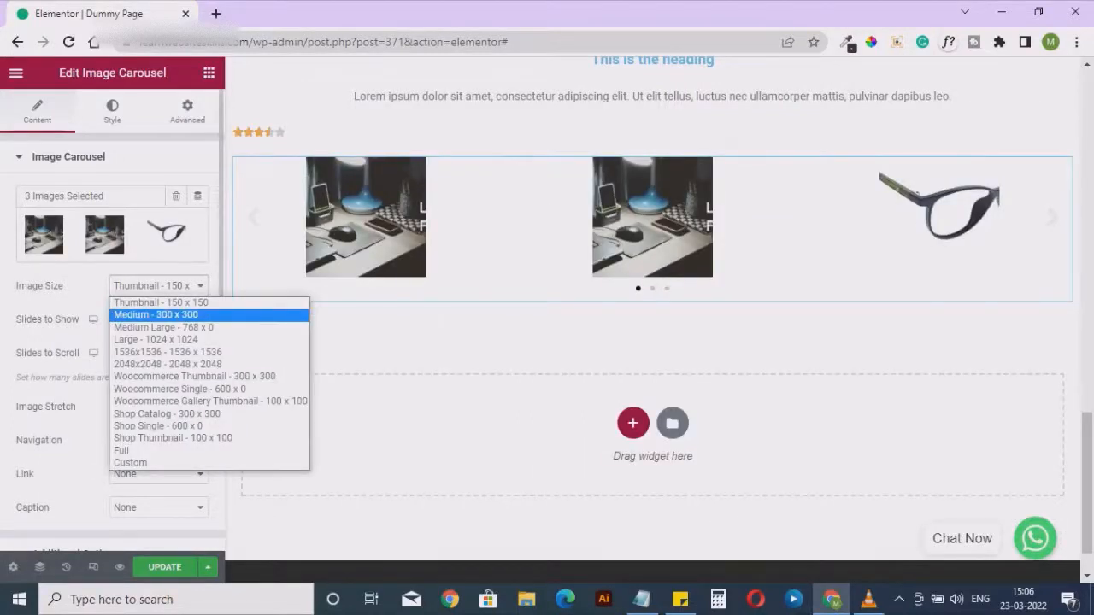
click(156, 314)
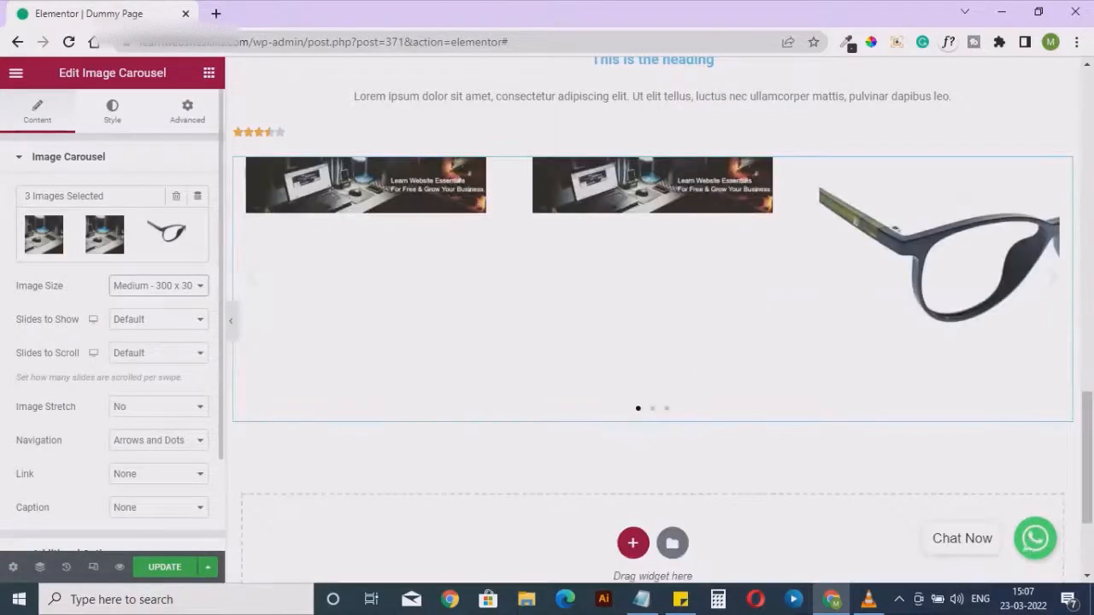
click(158, 286)
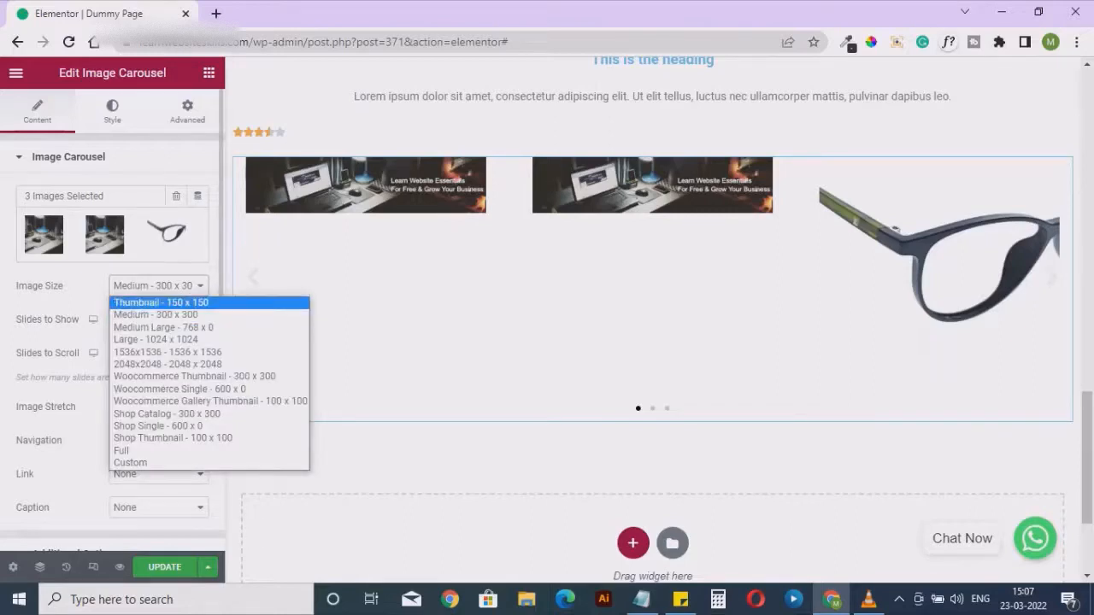
click(161, 303)
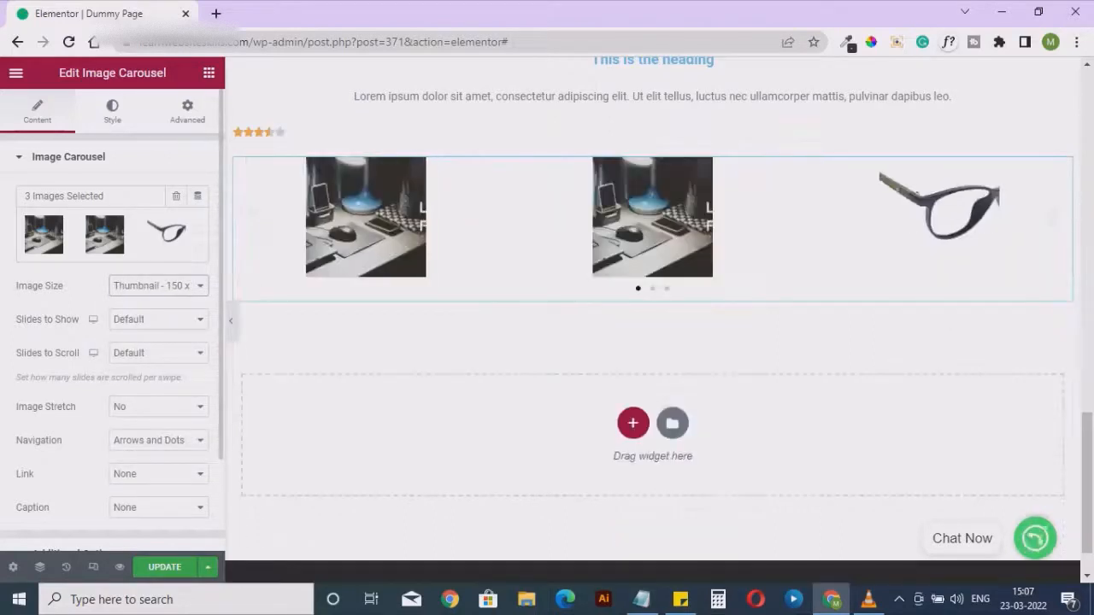
click(158, 319)
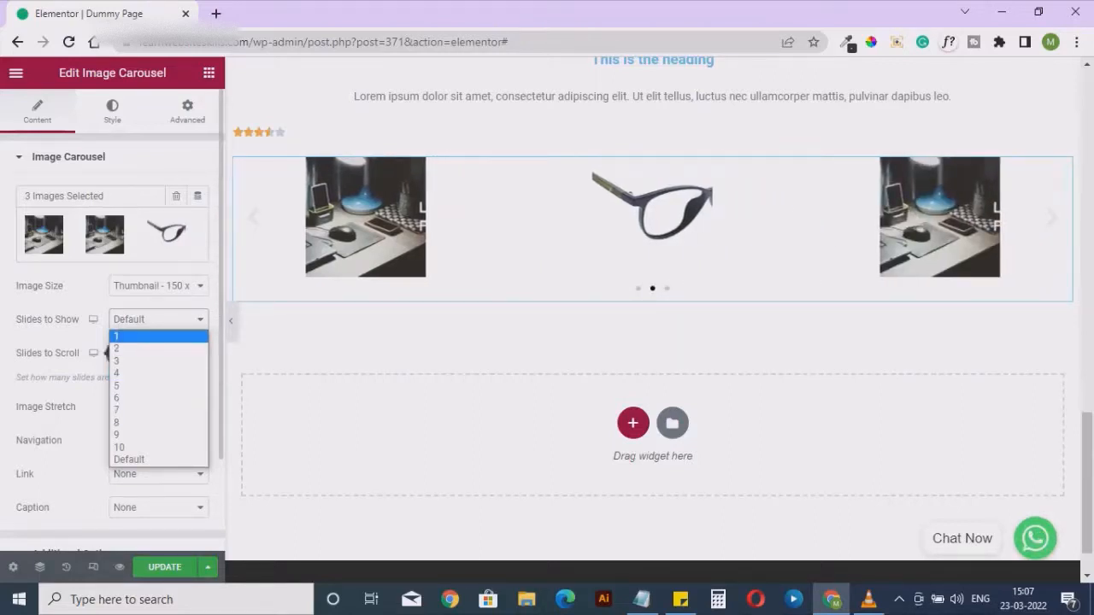
key(Escape)
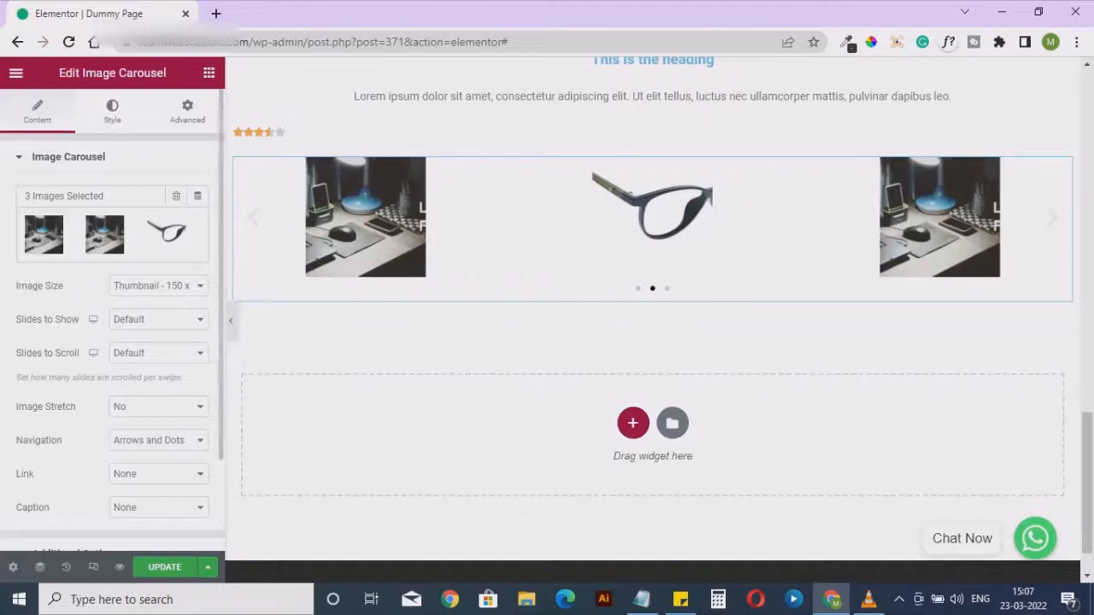
Add a Basic Gallery widget directly below the image carousel
click(208, 73)
scroll(170, 398, down, 15)
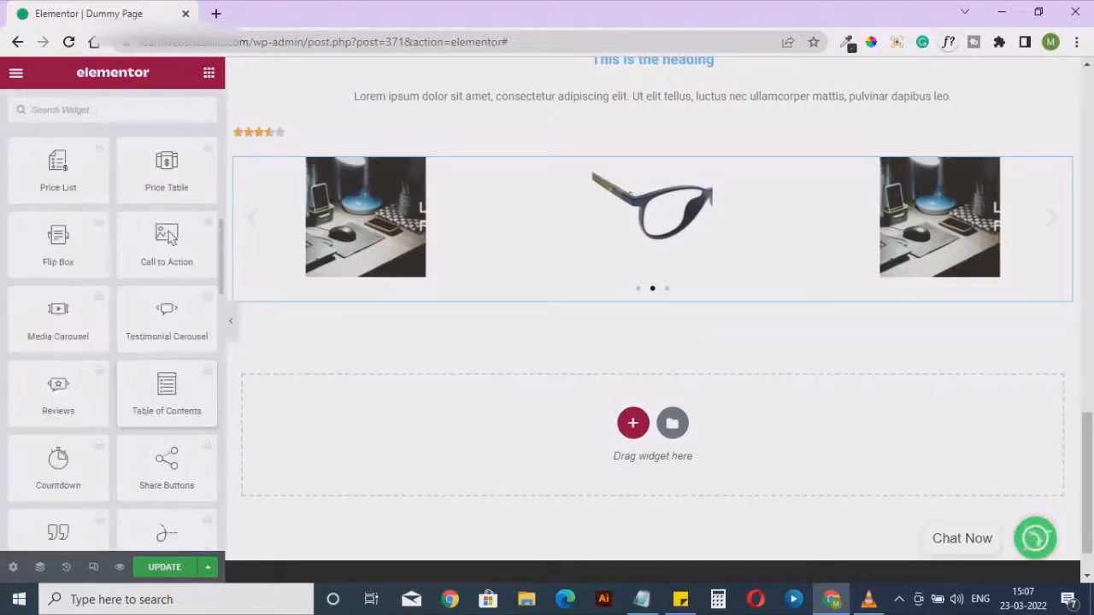
scroll(166, 376, down, 3)
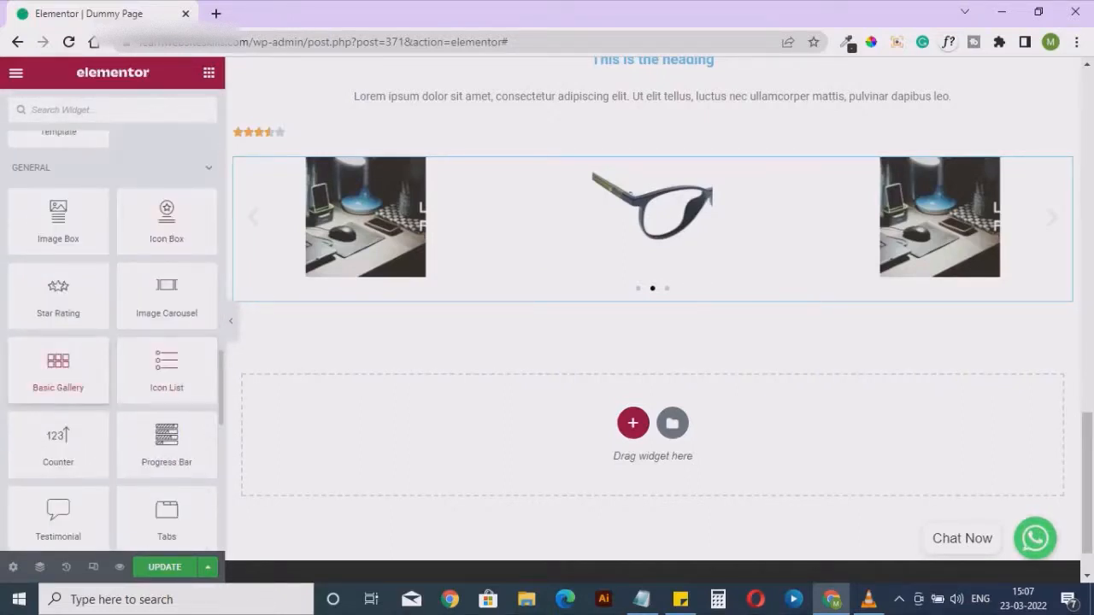
drag(58, 366, 674, 291)
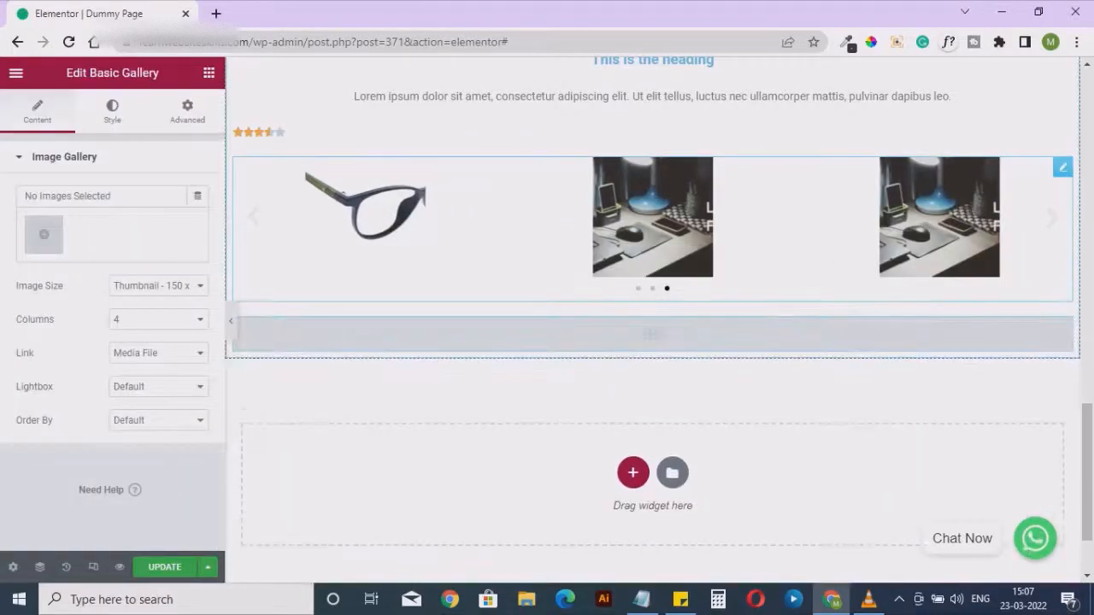
Fill the basic gallery with the first nine images in the media library, from the cricketer to the front-view eyeglasses
click(43, 234)
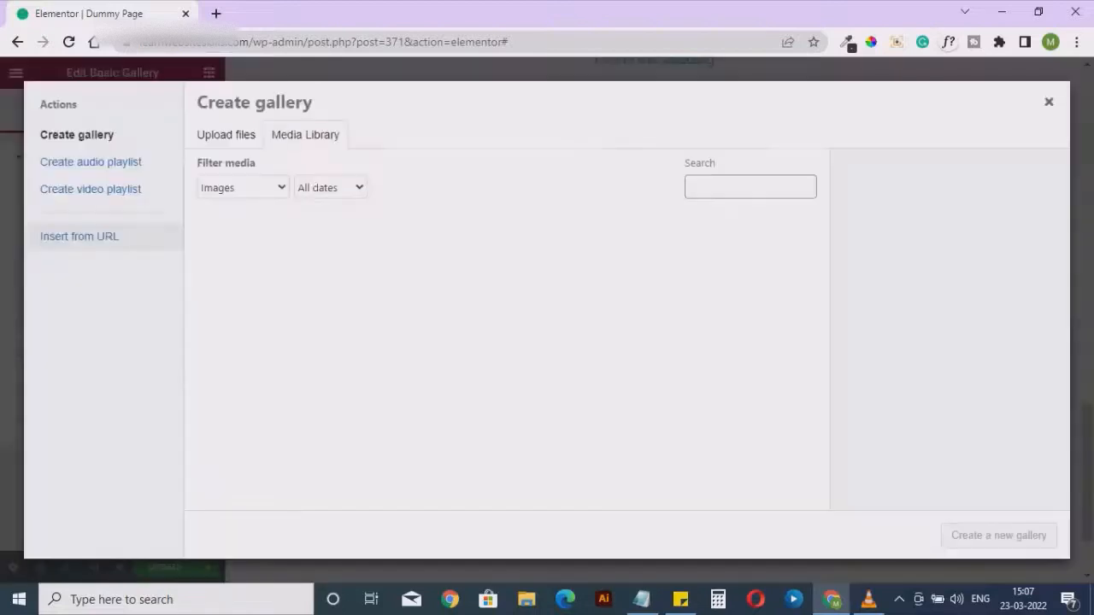
click(253, 270)
shift+click(624, 394)
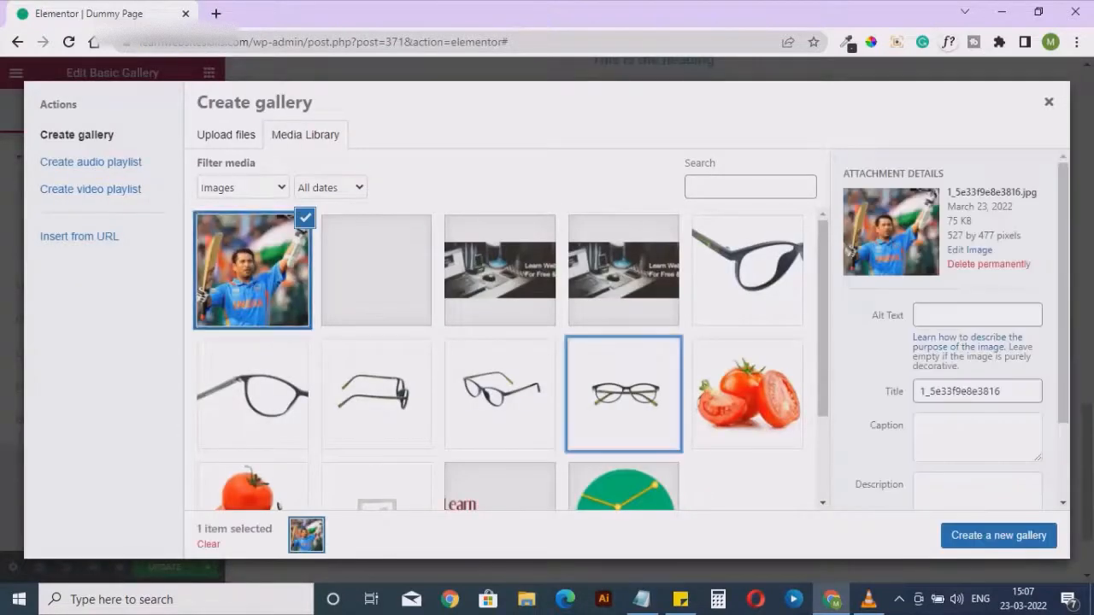
click(999, 535)
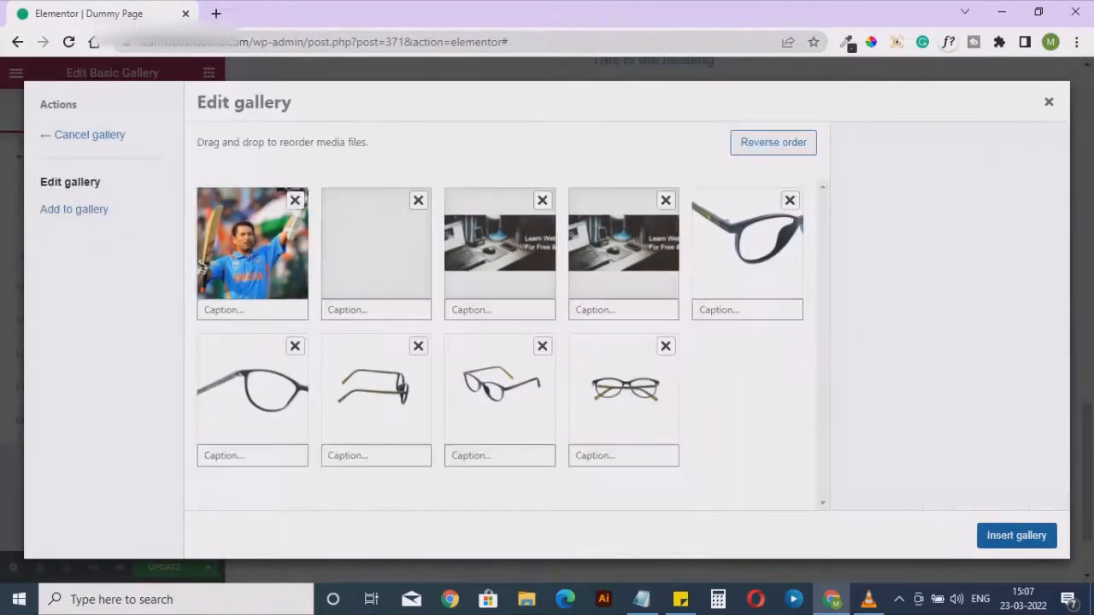
click(999, 535)
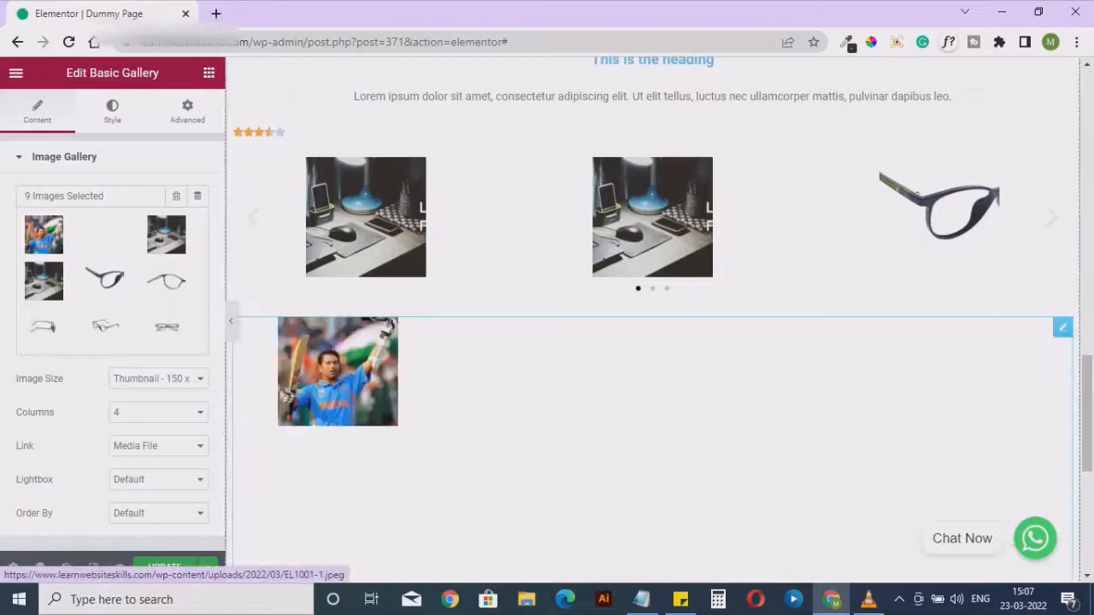
scroll(652, 342, down, 1)
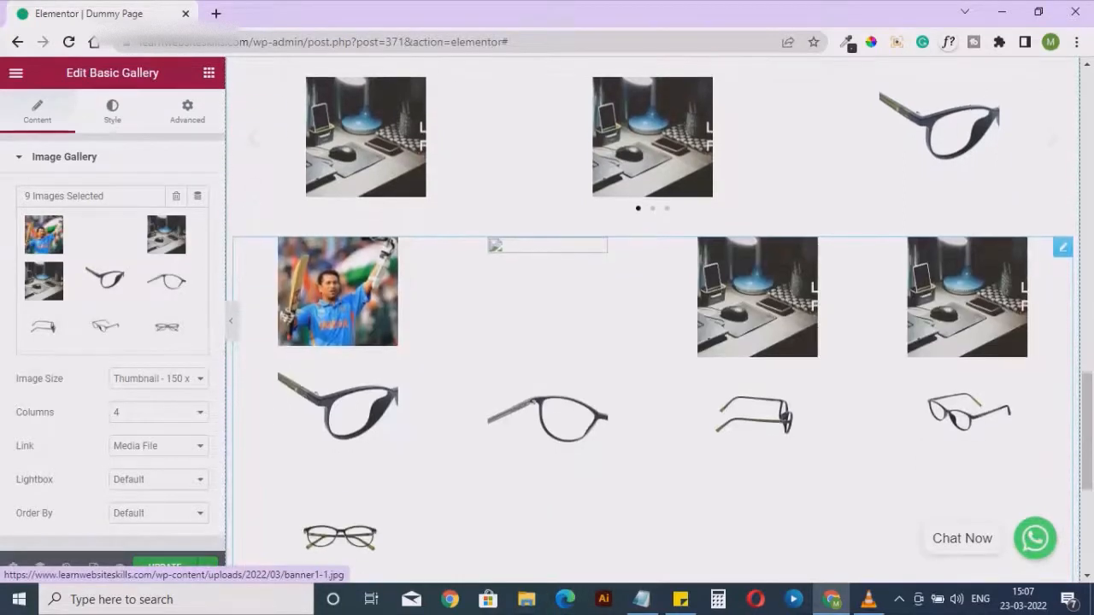
Remove the blank second image from the basic gallery and insert the updated gallery
click(193, 224)
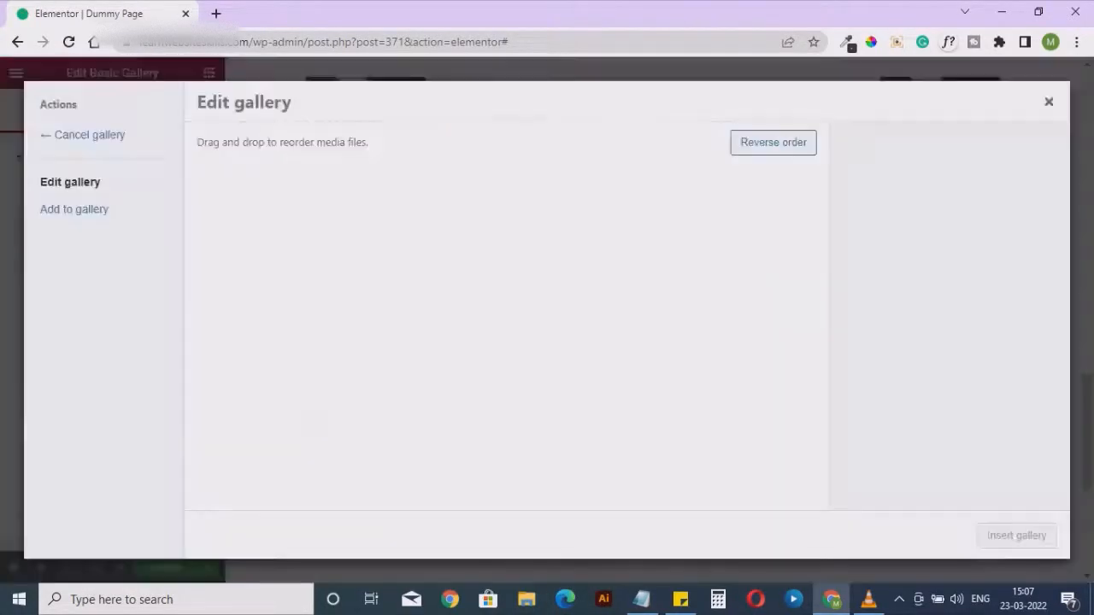
click(418, 200)
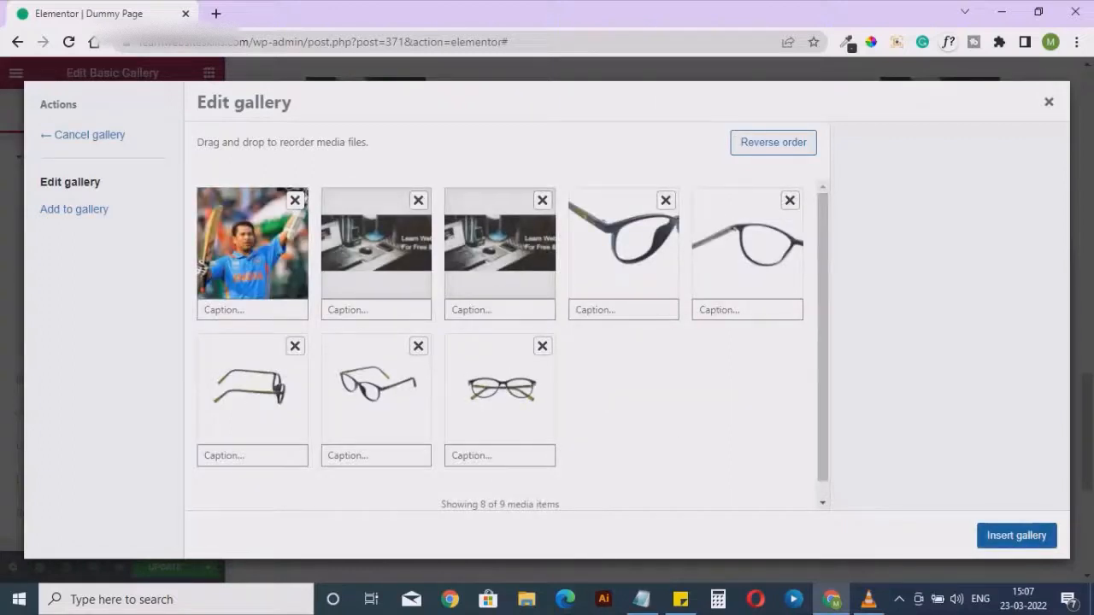
click(1017, 536)
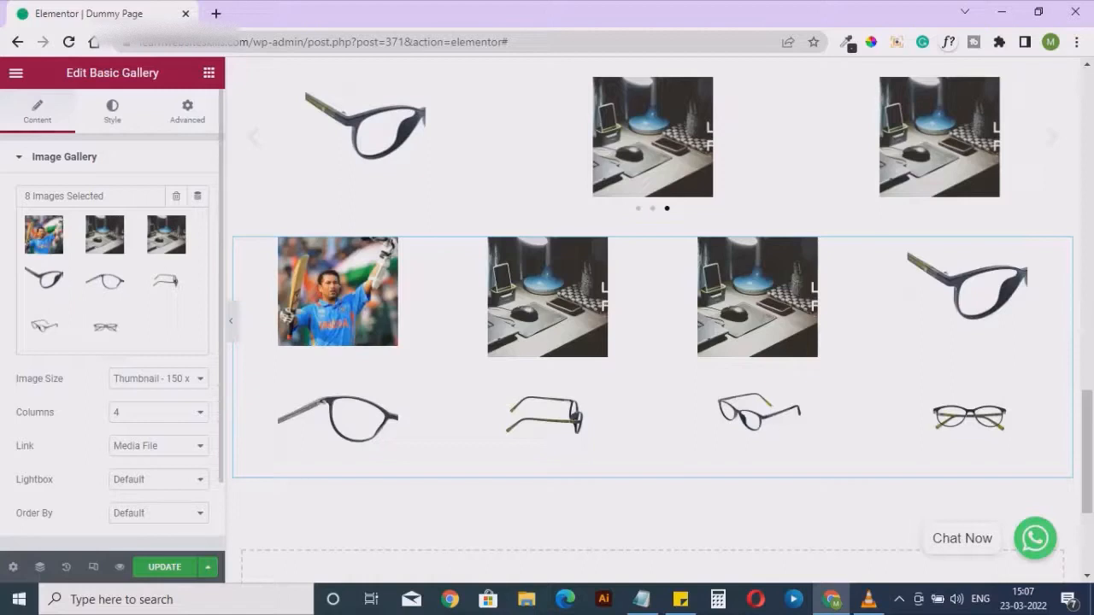
Try 3 columns for the basic gallery and set its columns back to 4
click(158, 412)
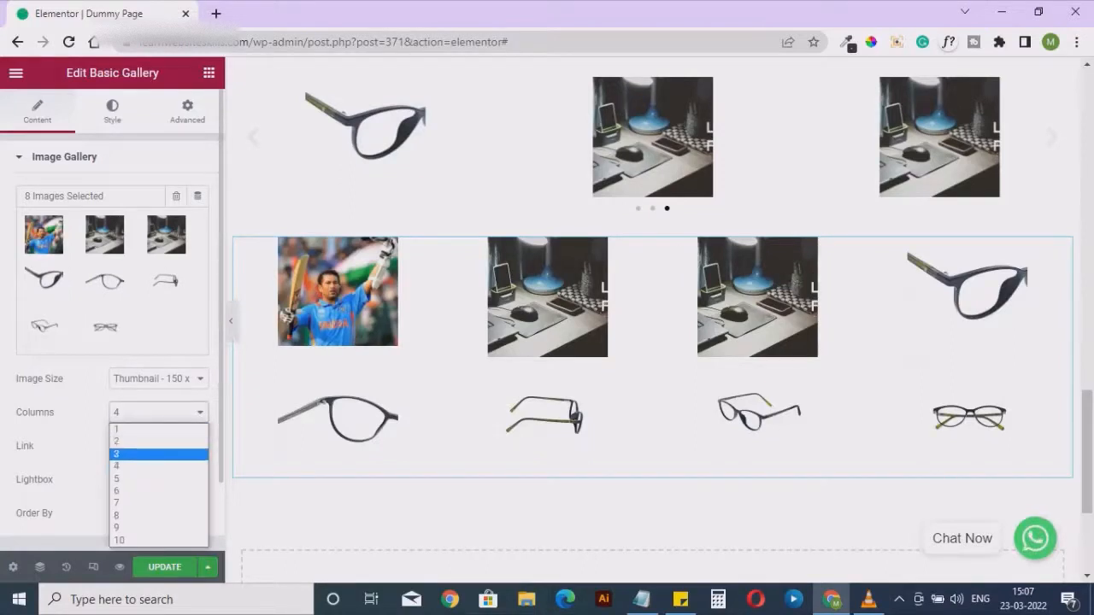
click(158, 454)
click(158, 412)
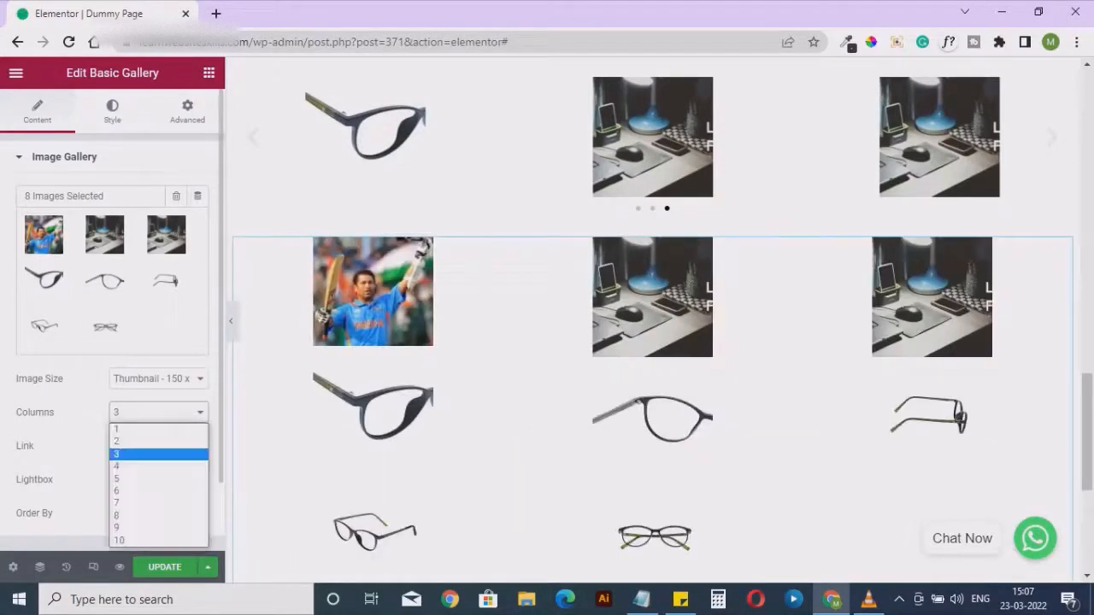
click(158, 465)
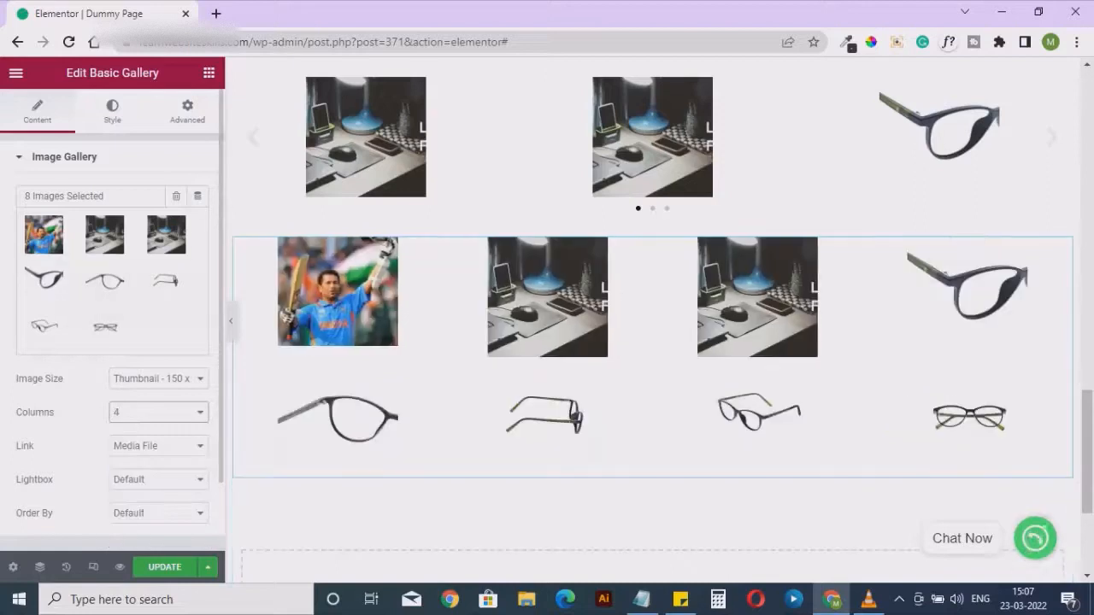
Set the spacing between the basic gallery's images to Custom with a value of 18
click(112, 109)
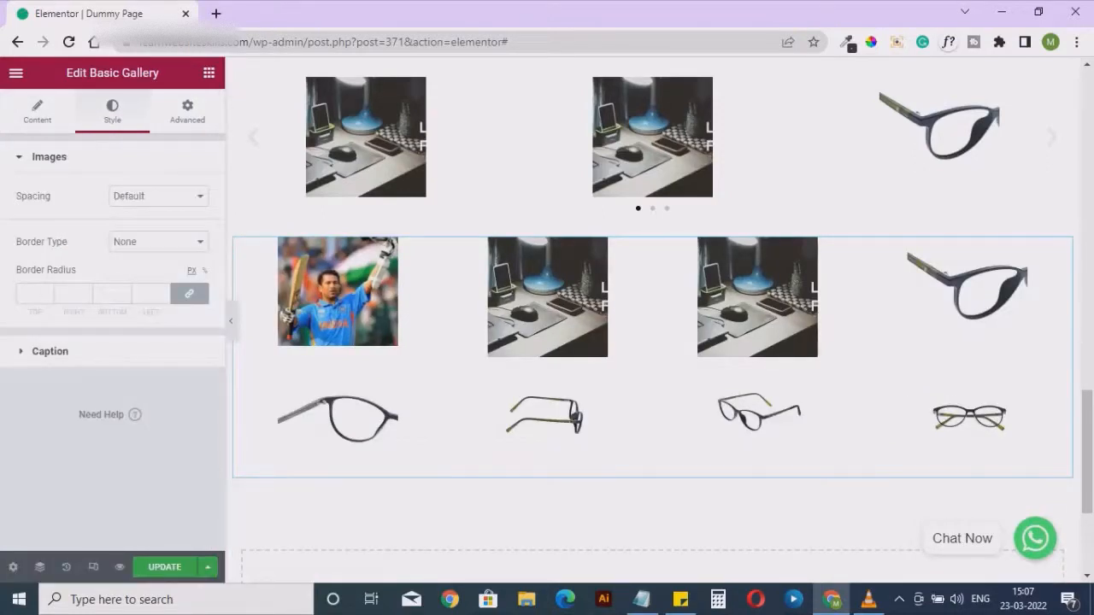
click(158, 196)
click(128, 225)
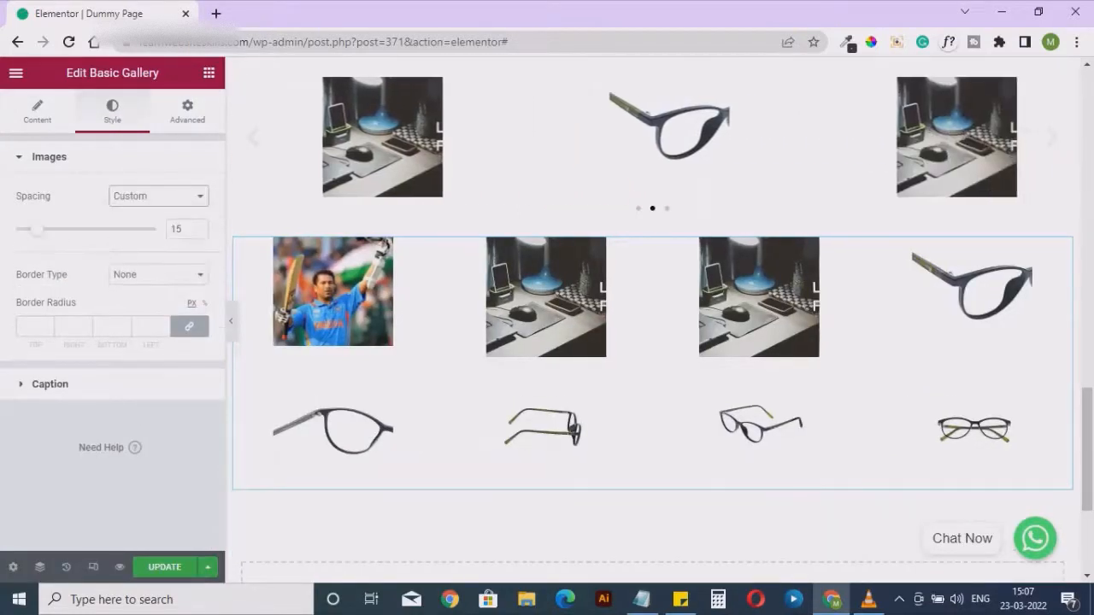
mouse_move(37, 230)
mouse_down()
mouse_move(55, 229)
mouse_move(42, 229)
mouse_up()
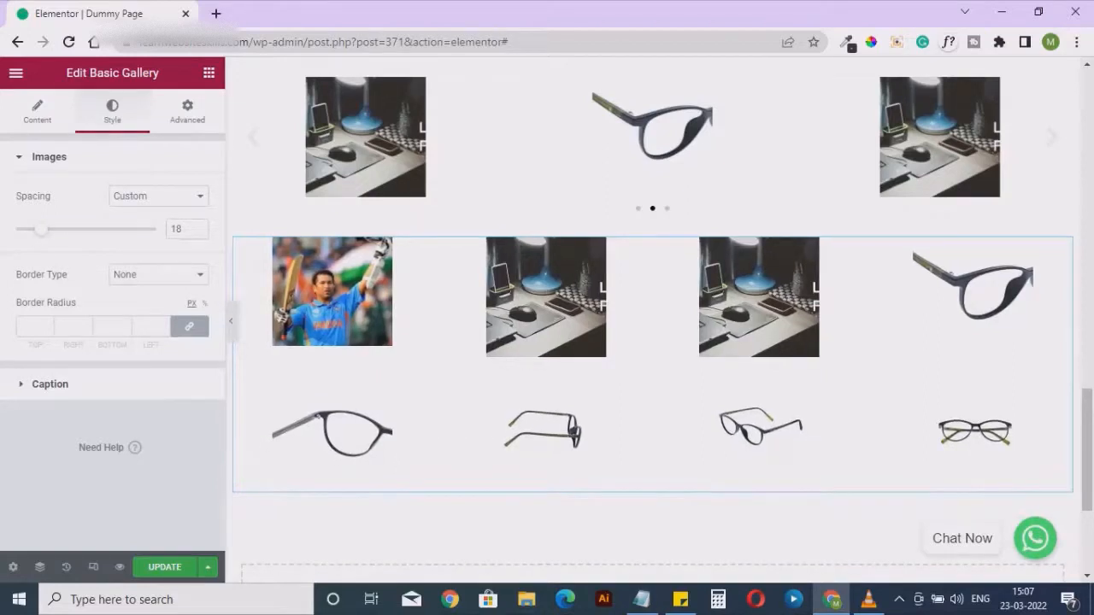
Examine the basic gallery's caption styling, its advanced options and the remaining content settings
click(50, 384)
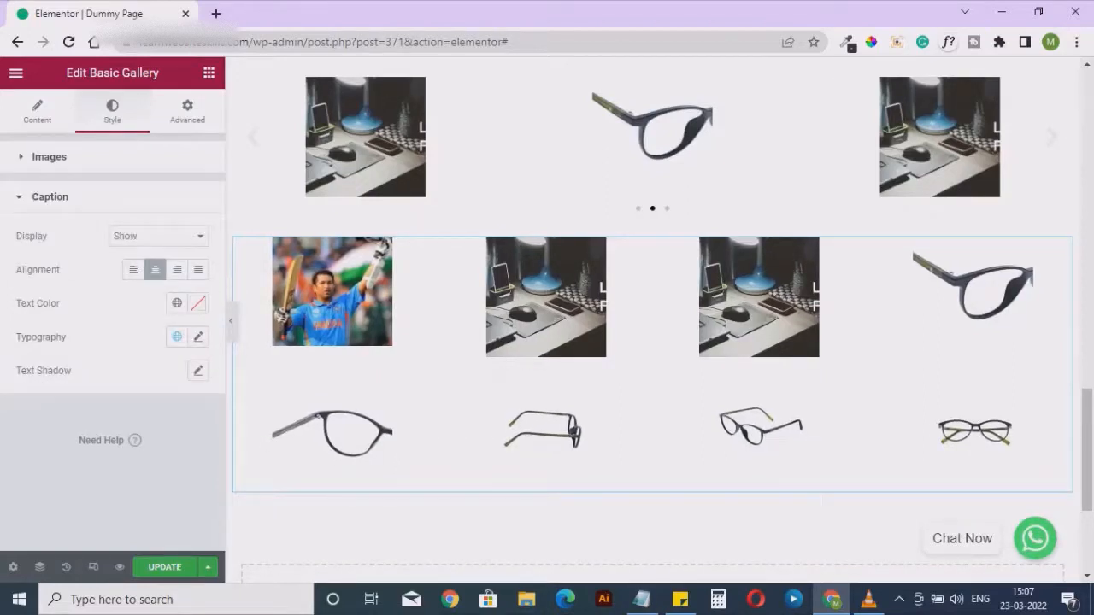
click(187, 111)
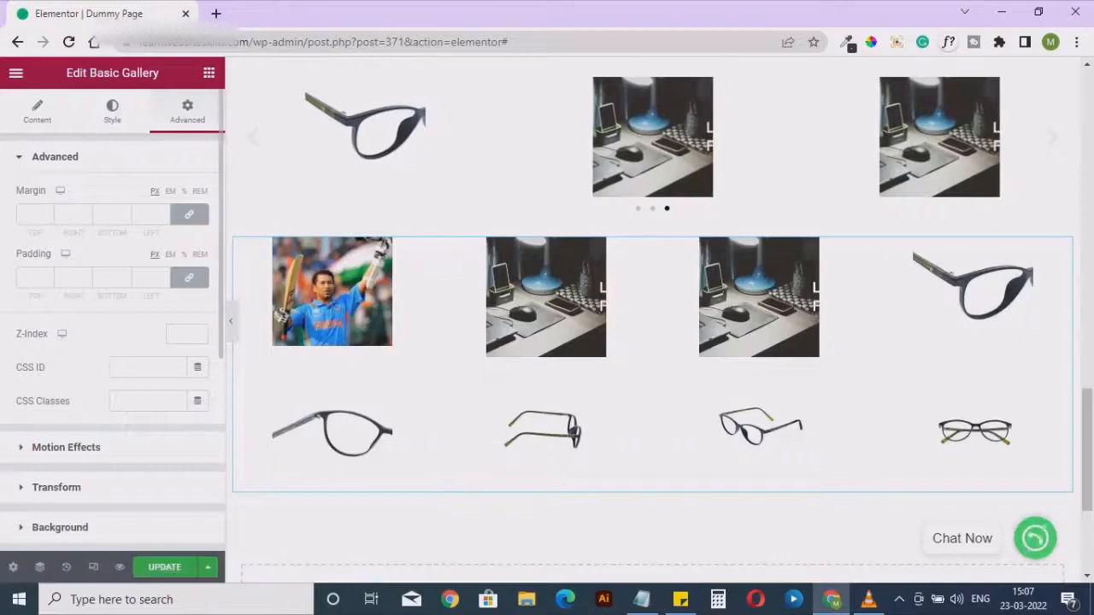
scroll(112, 342, down, 4)
scroll(112, 342, down, 1)
scroll(112, 342, up, 4)
click(36, 111)
scroll(112, 299, down, 1)
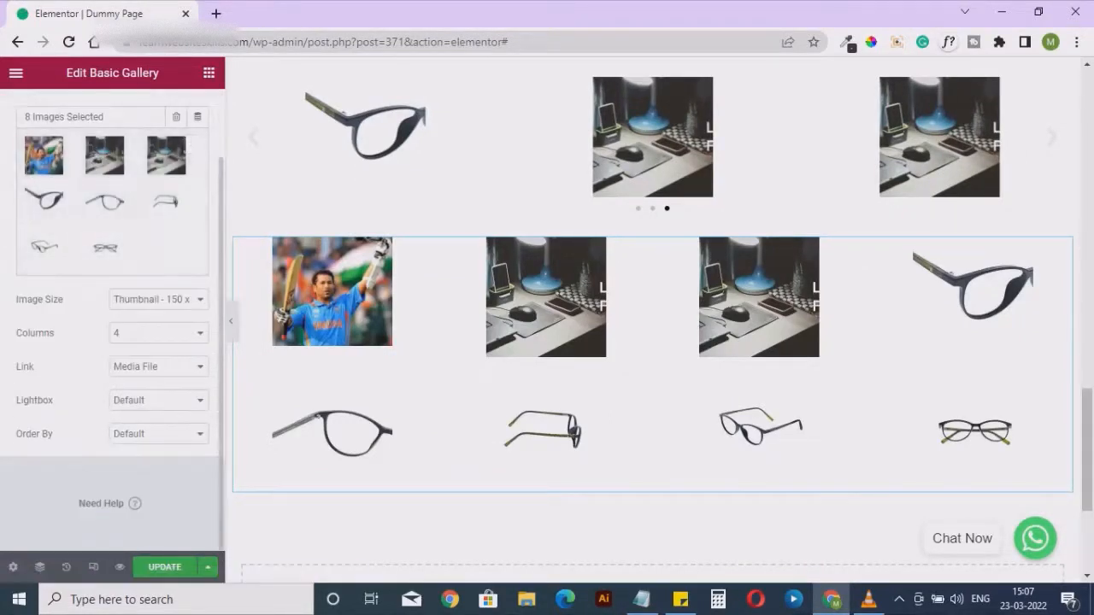
scroll(112, 300, up, 1)
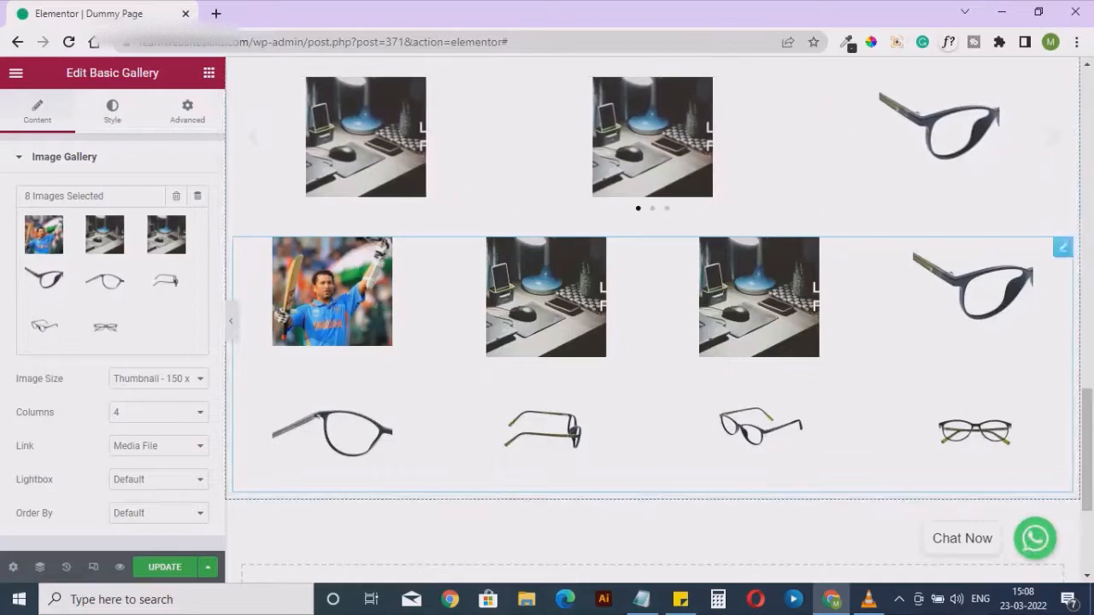
Add an Icon List widget directly below the basic gallery
click(208, 73)
scroll(167, 436, down, 16)
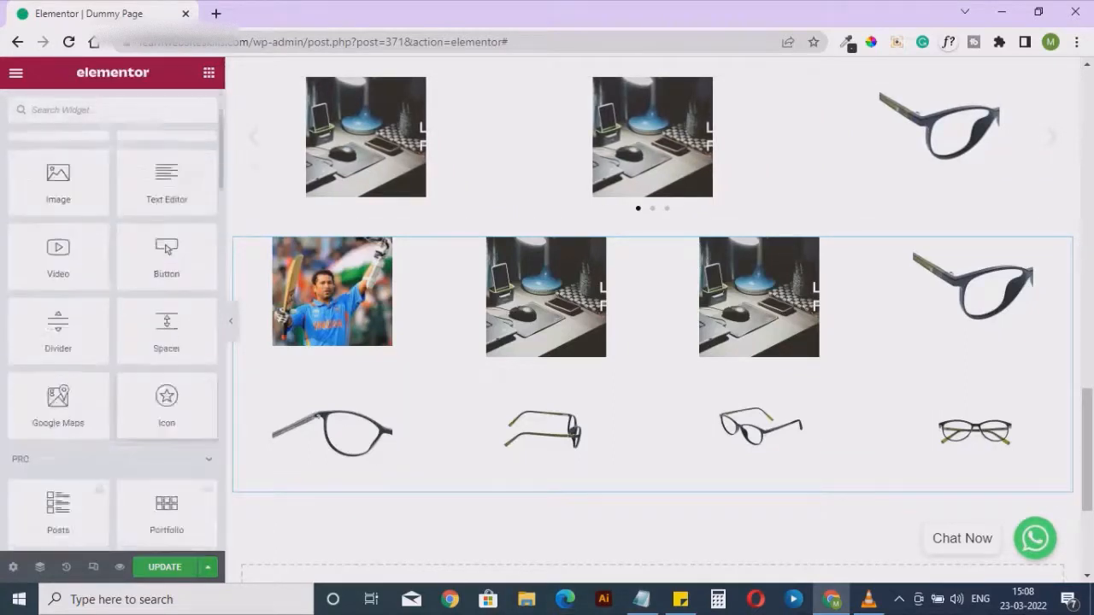
scroll(112, 342, up, 1)
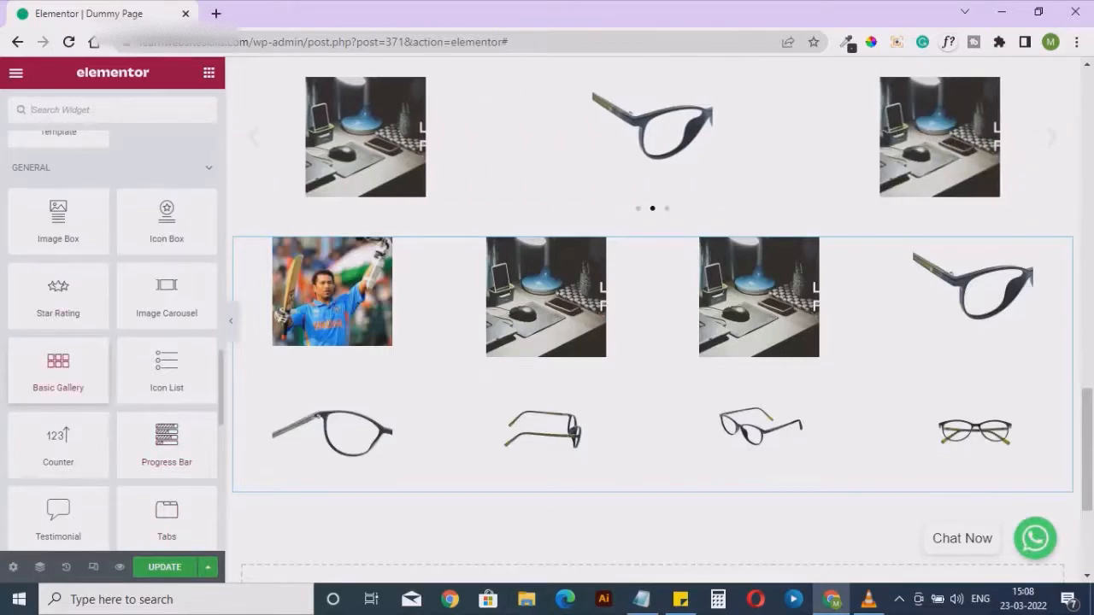
drag(166, 367, 505, 491)
scroll(501, 402, down, 1)
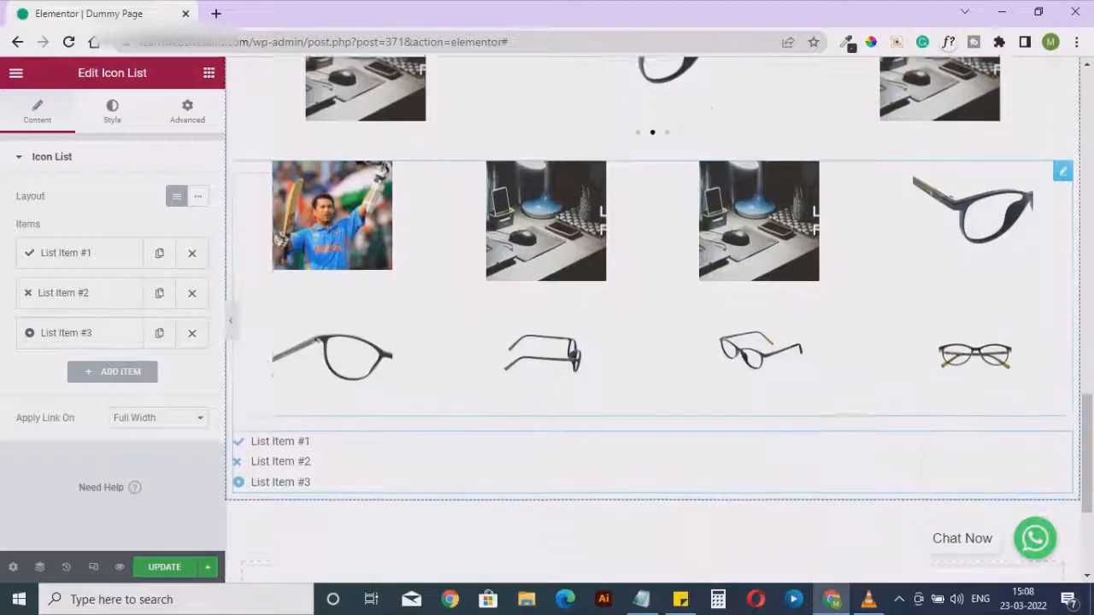
Replace the first list item's check icon with the Chart pie icon from the icon library
click(77, 254)
mouse_move(112, 389)
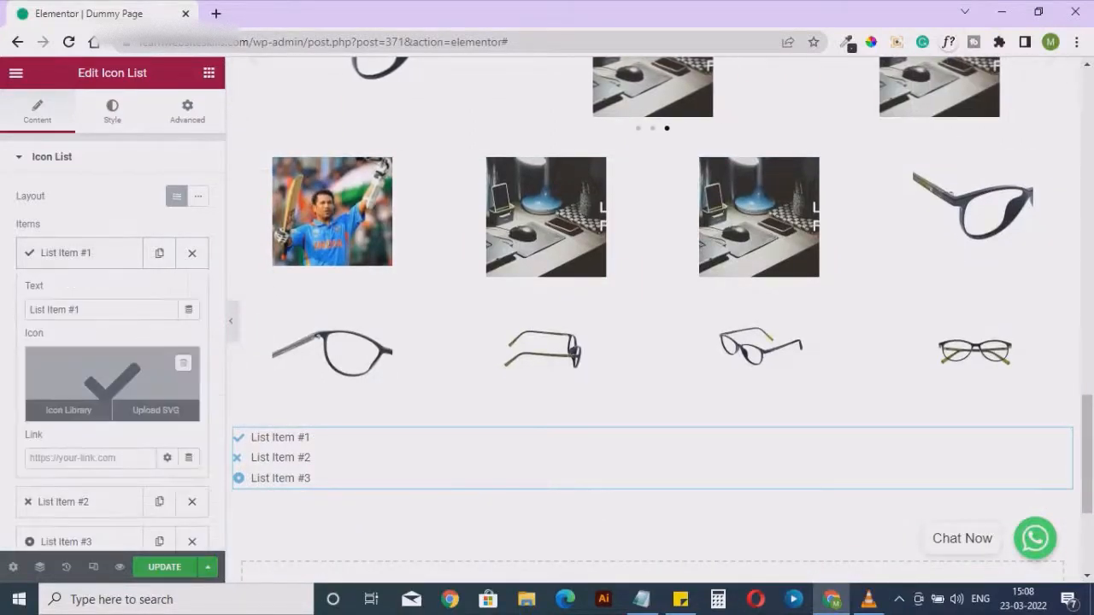
click(68, 409)
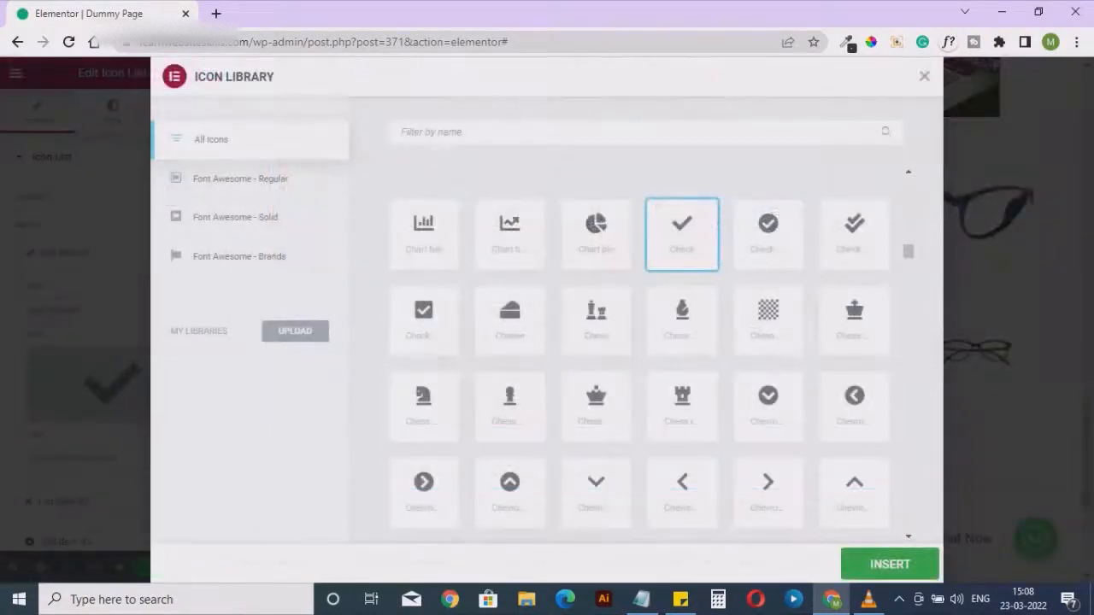
click(596, 233)
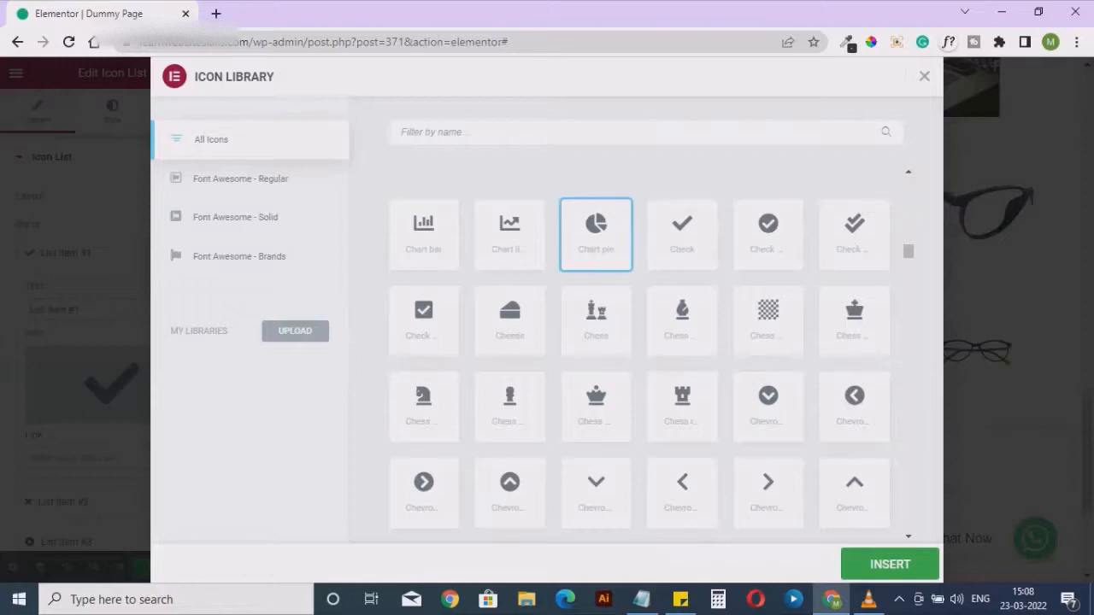
click(890, 564)
mouse_move(112, 389)
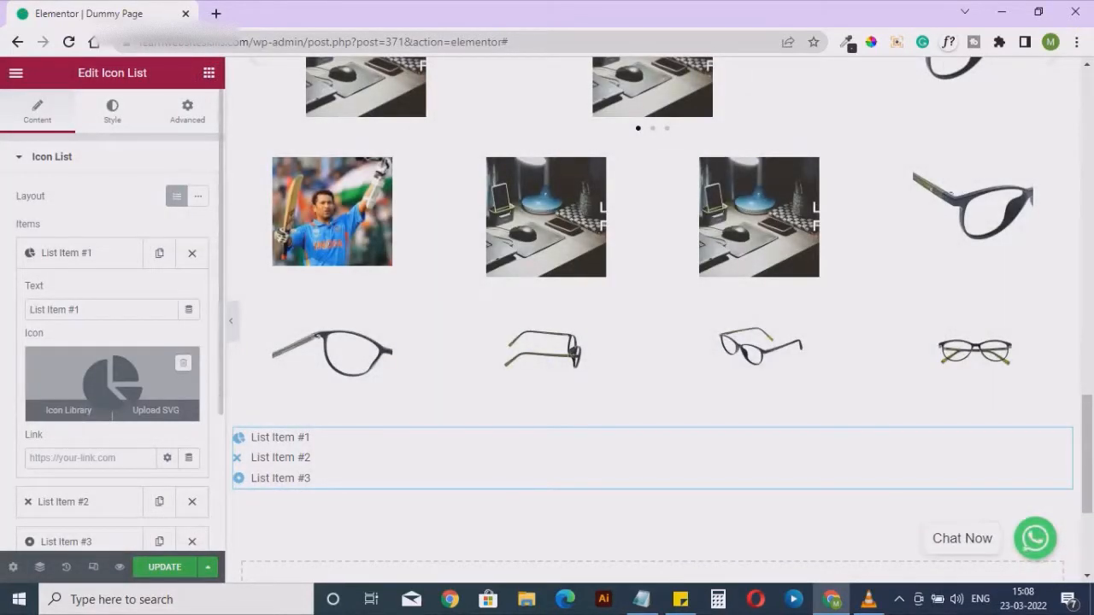
Change the first list item's text to "Headings"
triple_click(56, 311)
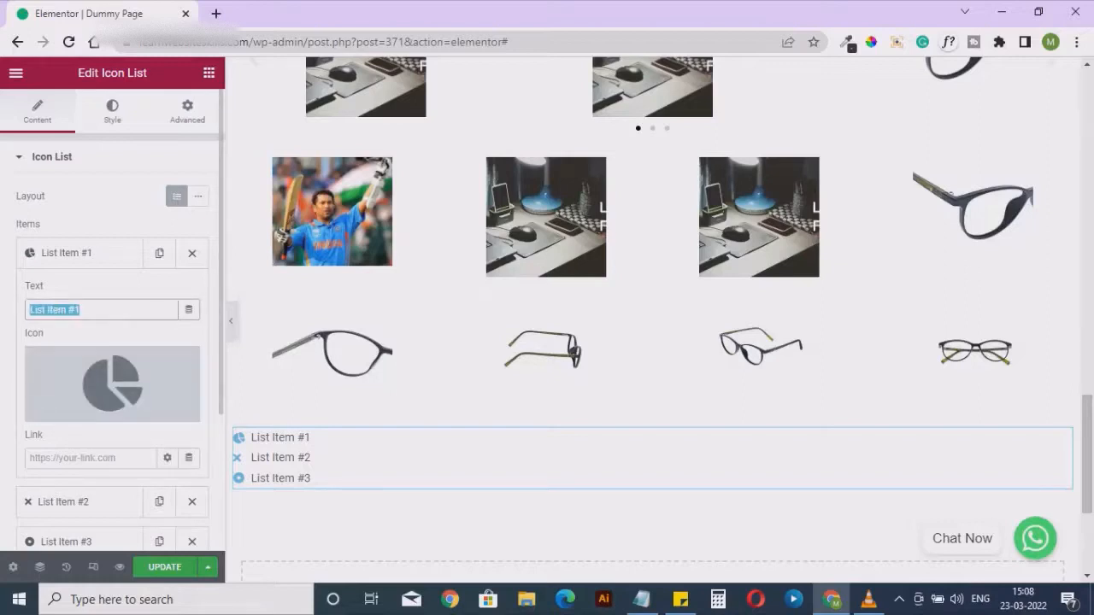
text(Headings)
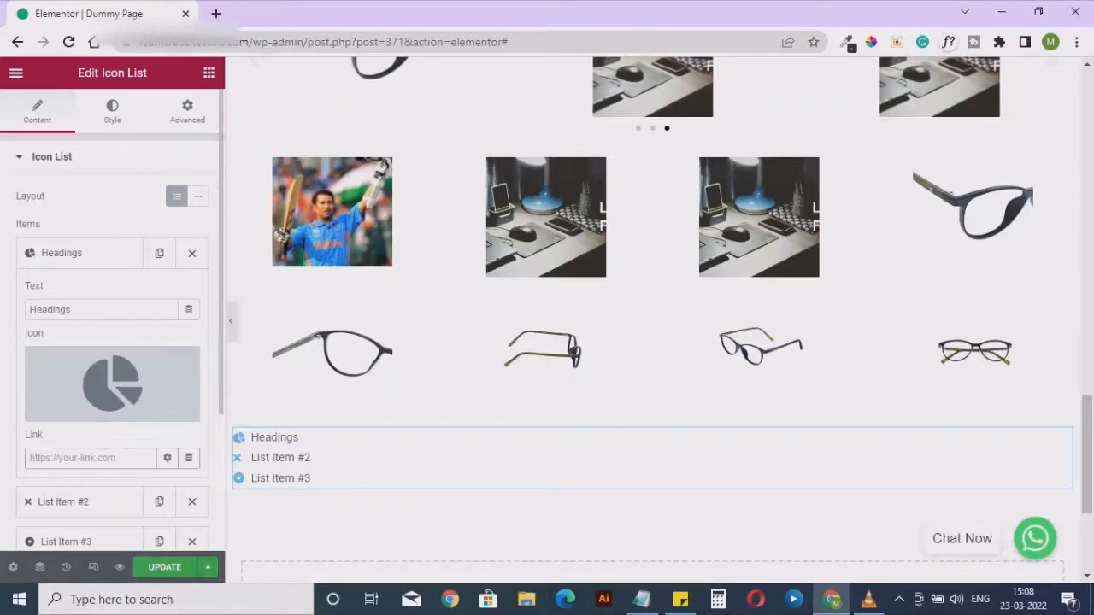
Give the second list item the circled cross icon from the icon library and add a fourth item to the icon list
scroll(112, 385, down, 2)
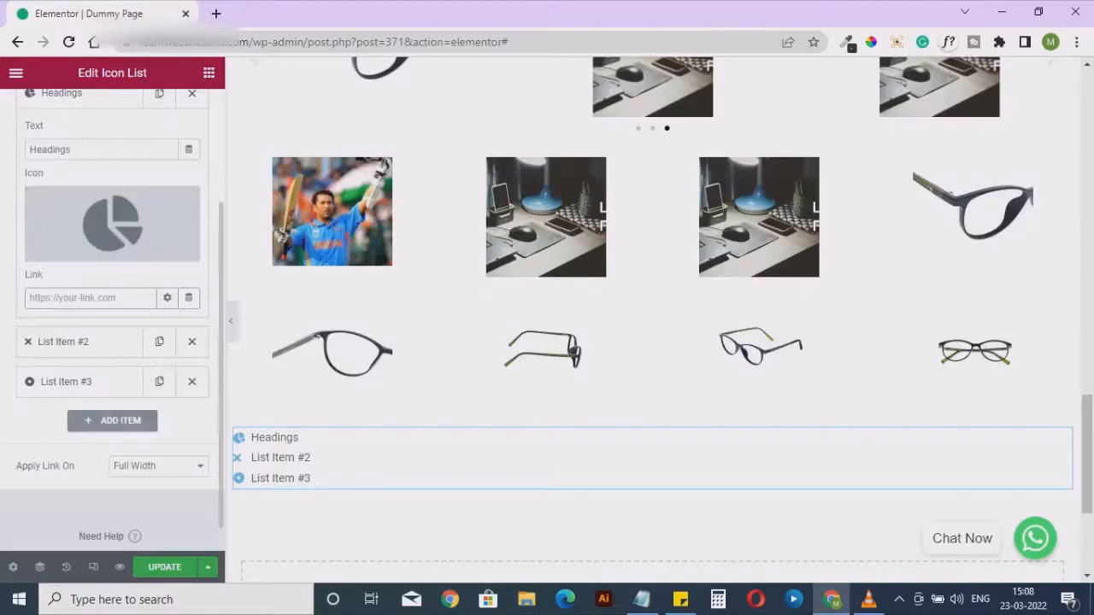
click(63, 341)
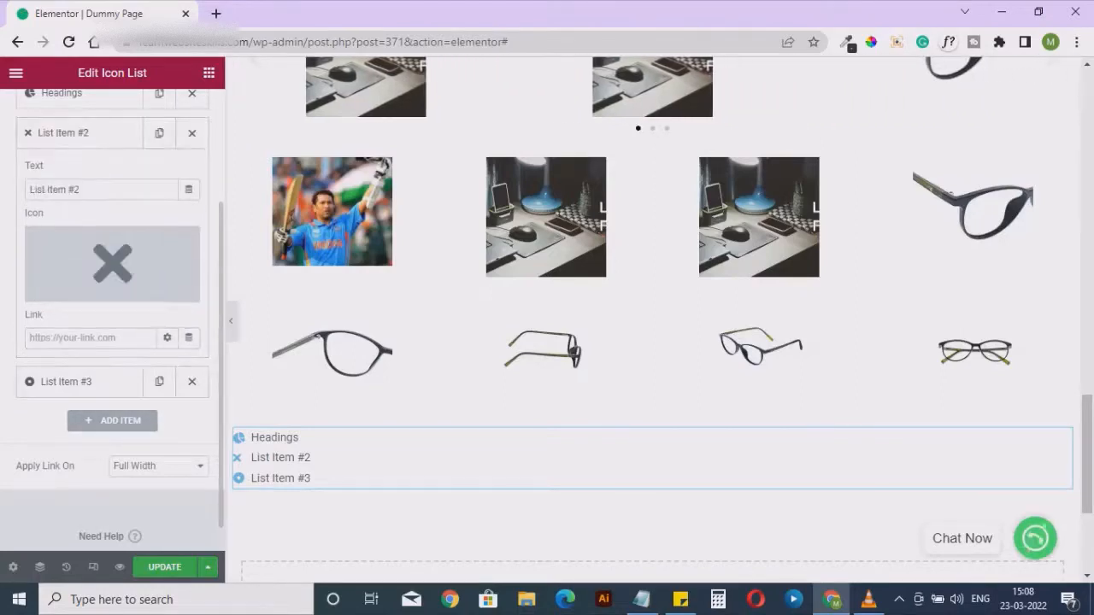
click(68, 290)
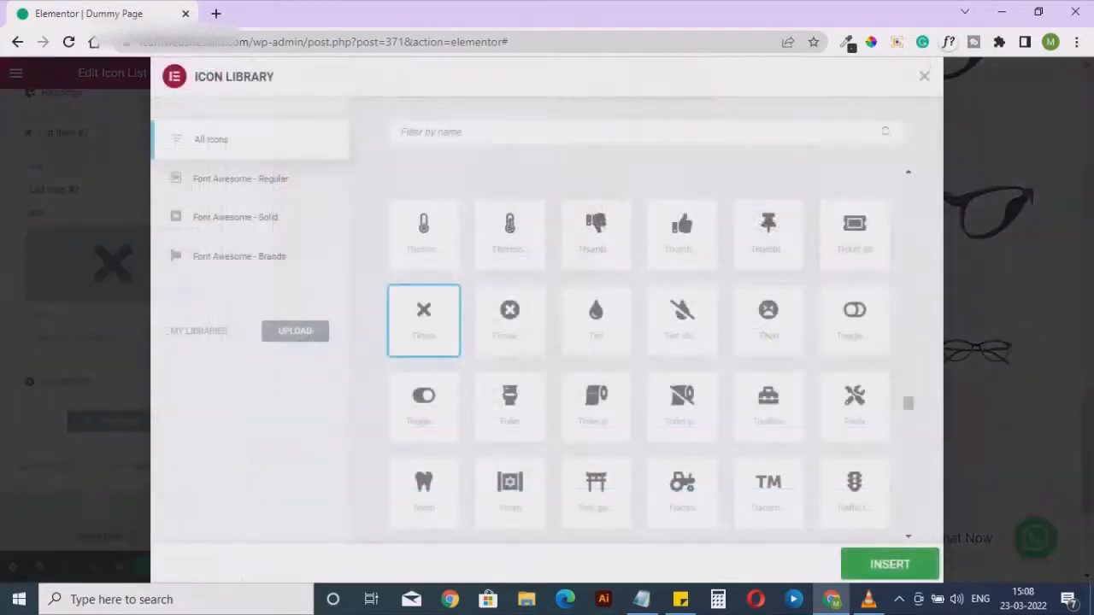
click(507, 310)
click(890, 565)
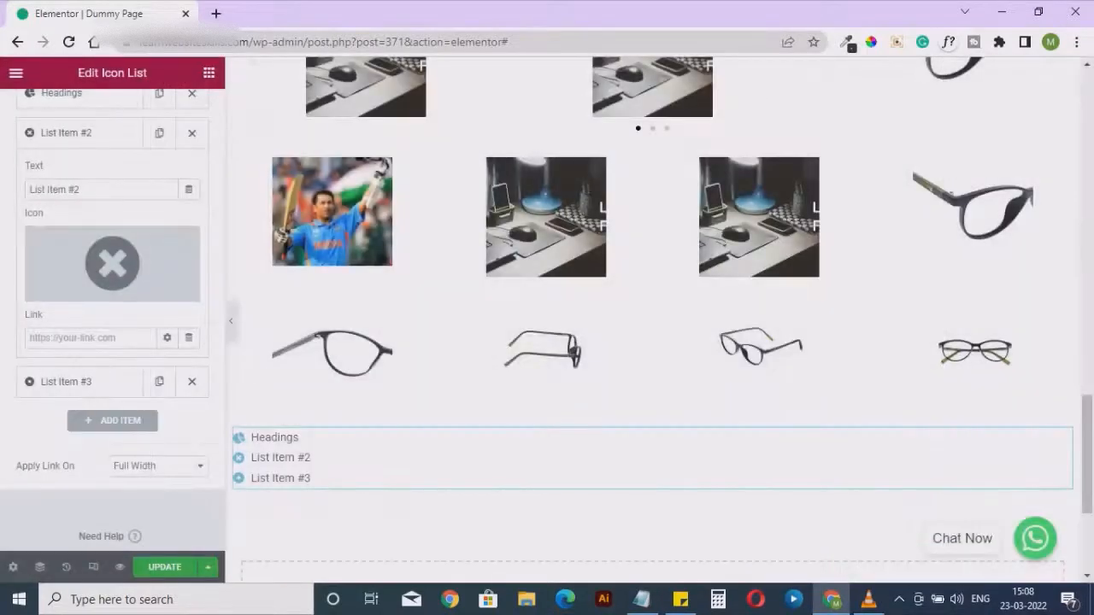
click(112, 419)
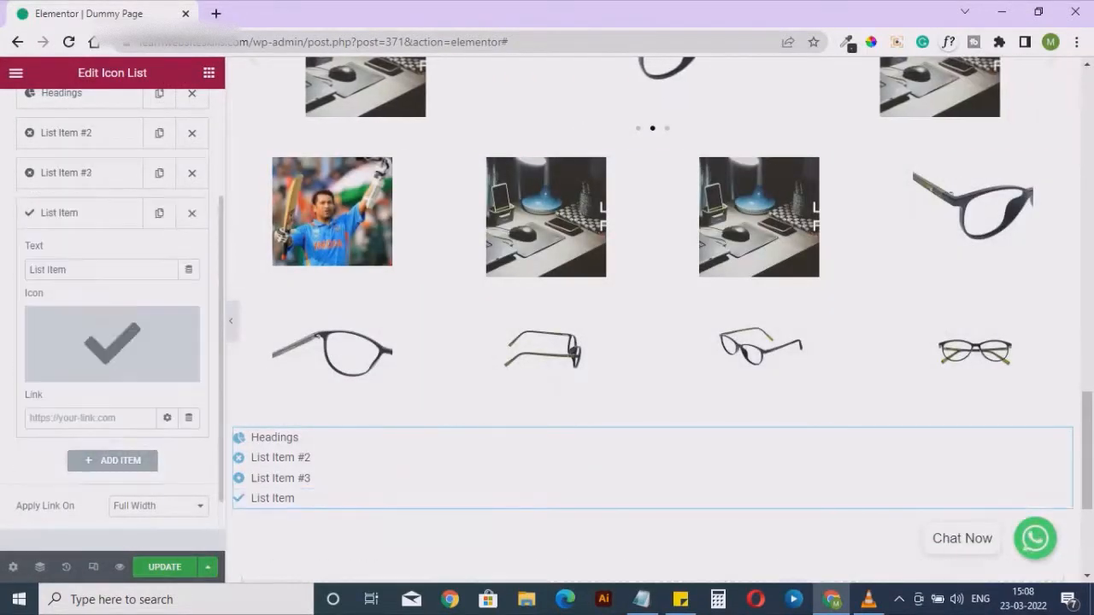
Enlarge the icons of the icon list to size 49
scroll(112, 316, up, 4)
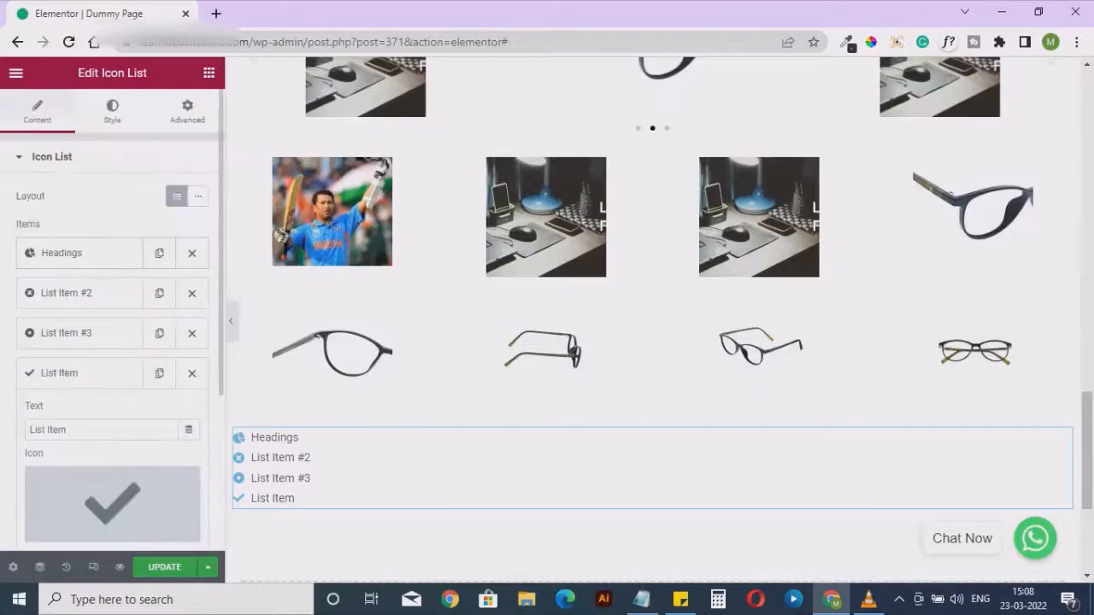
click(112, 111)
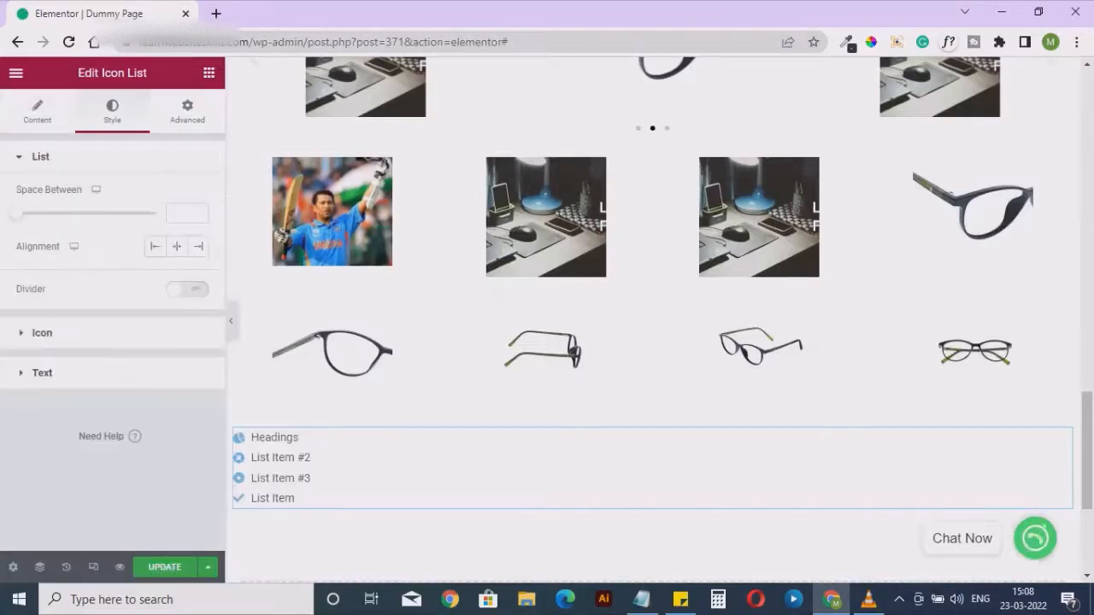
click(42, 333)
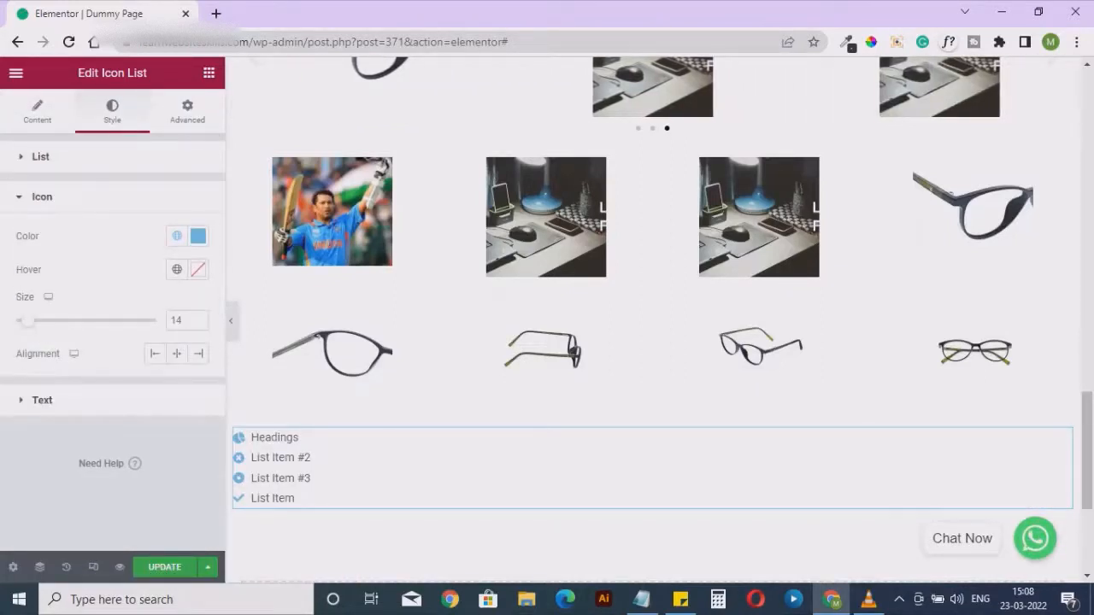
drag(28, 320, 79, 320)
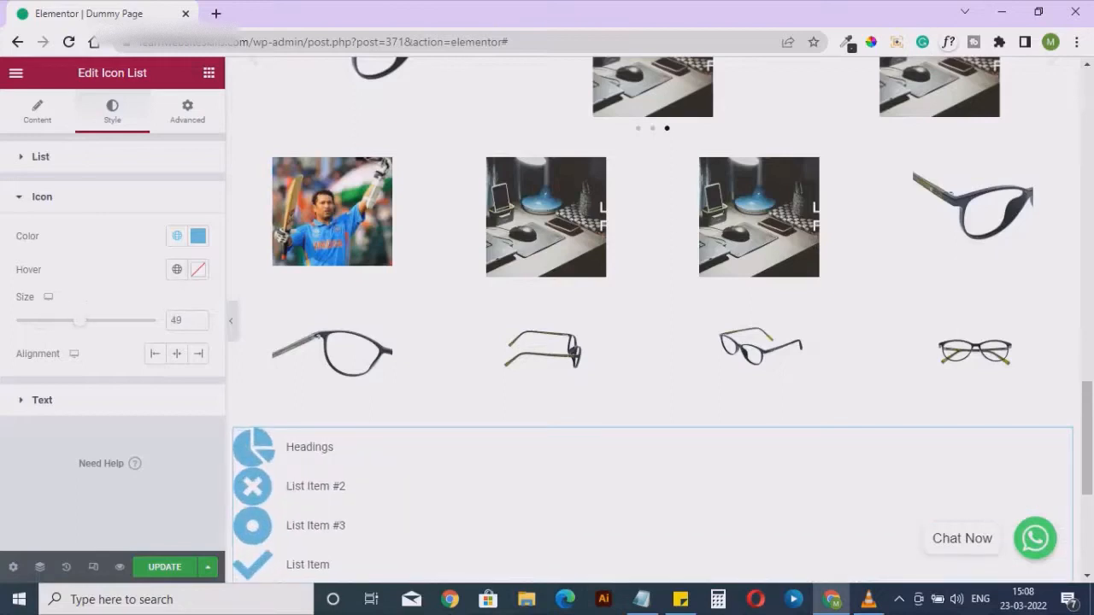
Set the typography size of the icon list's text to 32 px
click(42, 400)
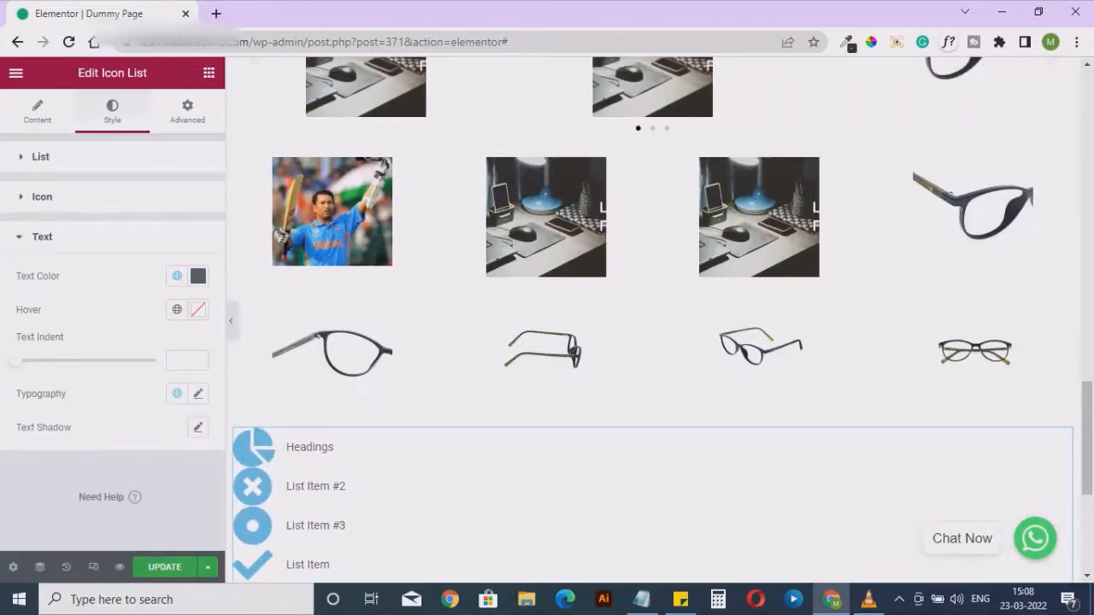
click(198, 393)
drag(28, 519, 44, 519)
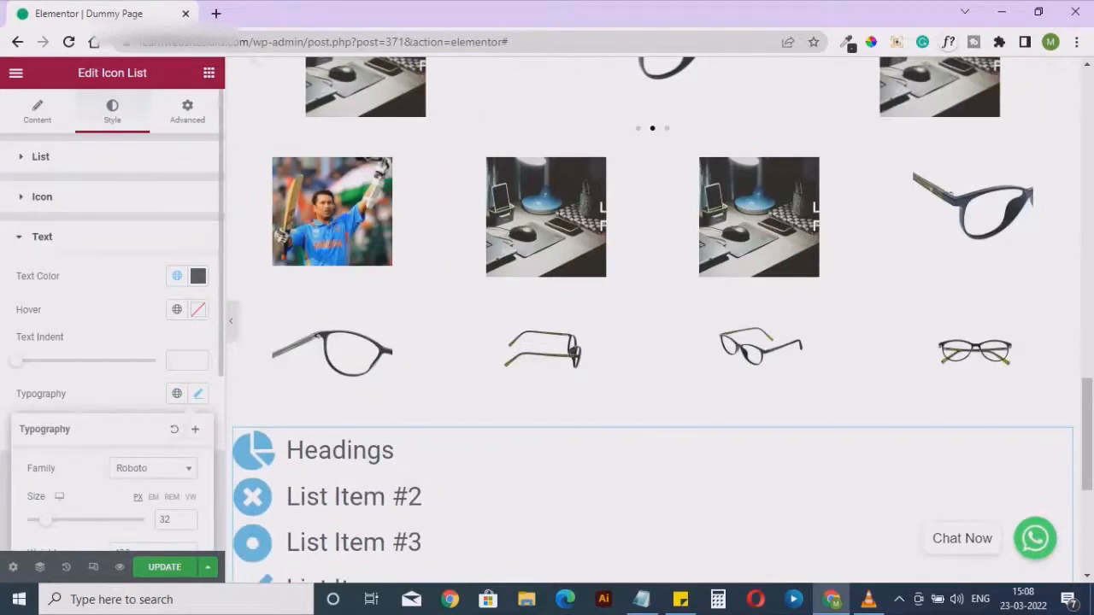
Look through the icon list's advanced options, its content settings and the finished list on the page
click(188, 111)
scroll(112, 321, down, 1)
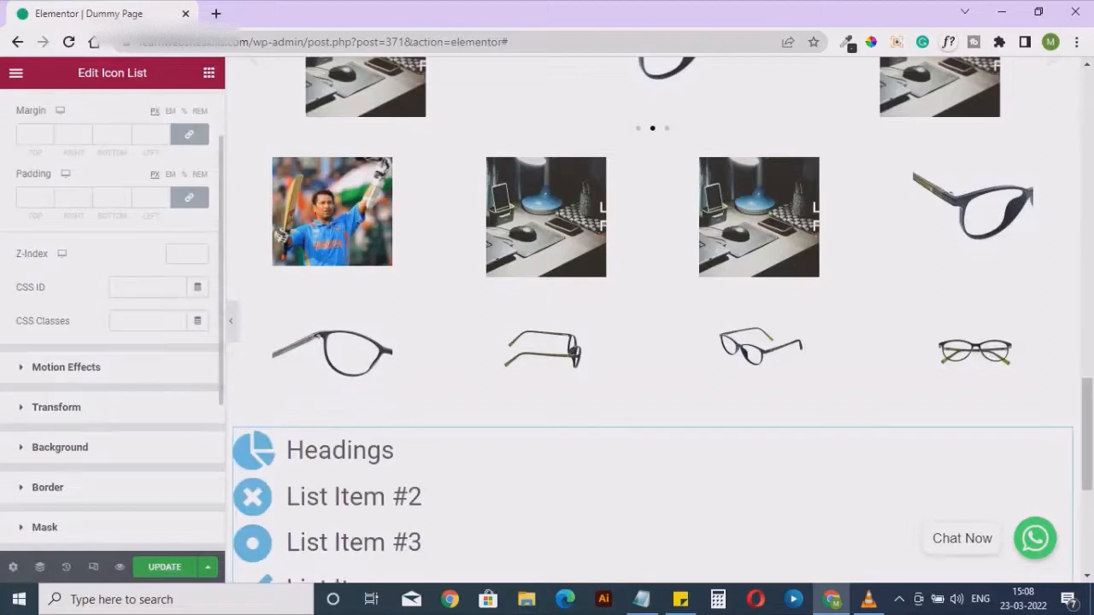
scroll(112, 320, down, 1)
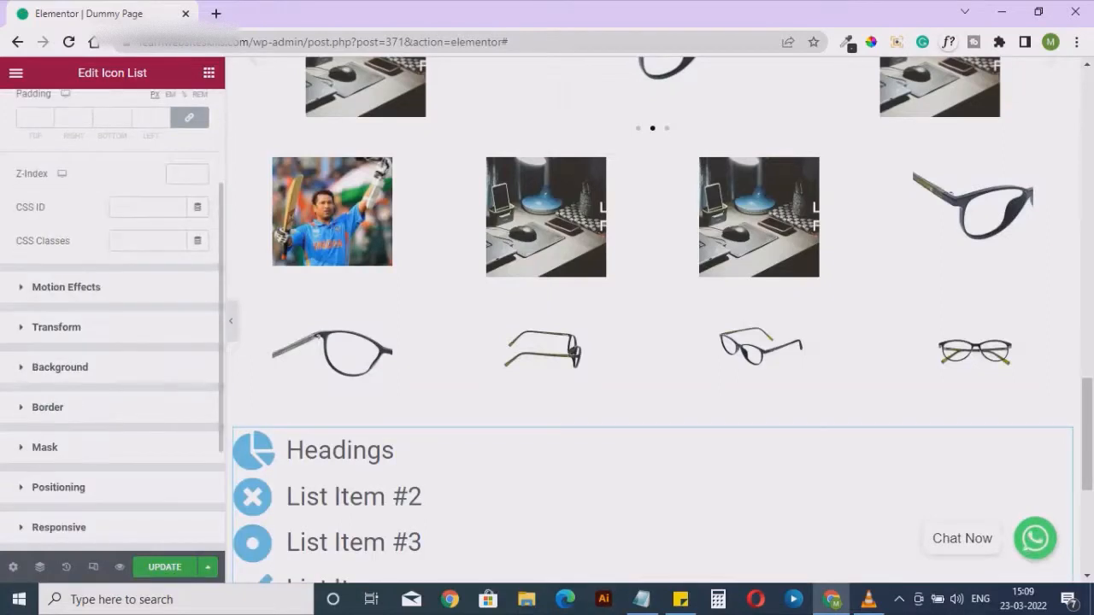
scroll(112, 321, up, 2)
click(36, 111)
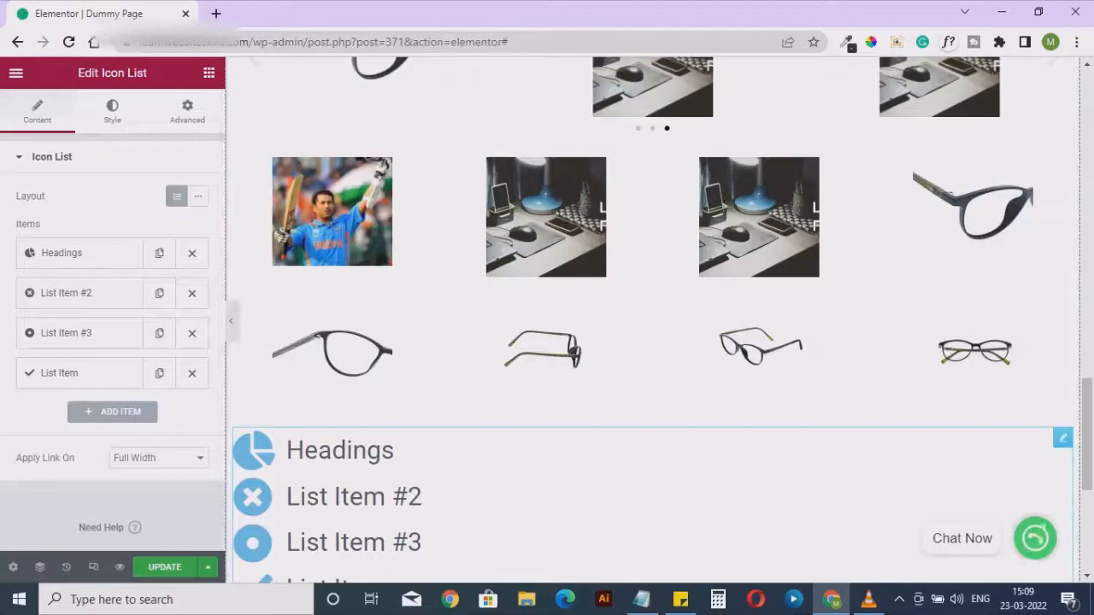
scroll(650, 341, down, 2)
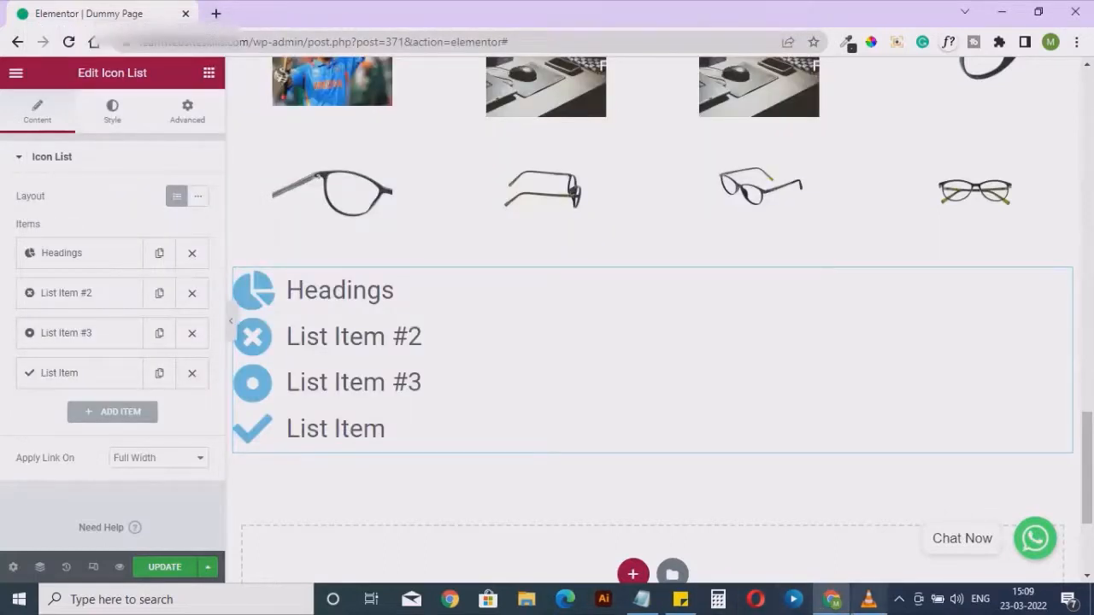
mouse_move(868, 599)
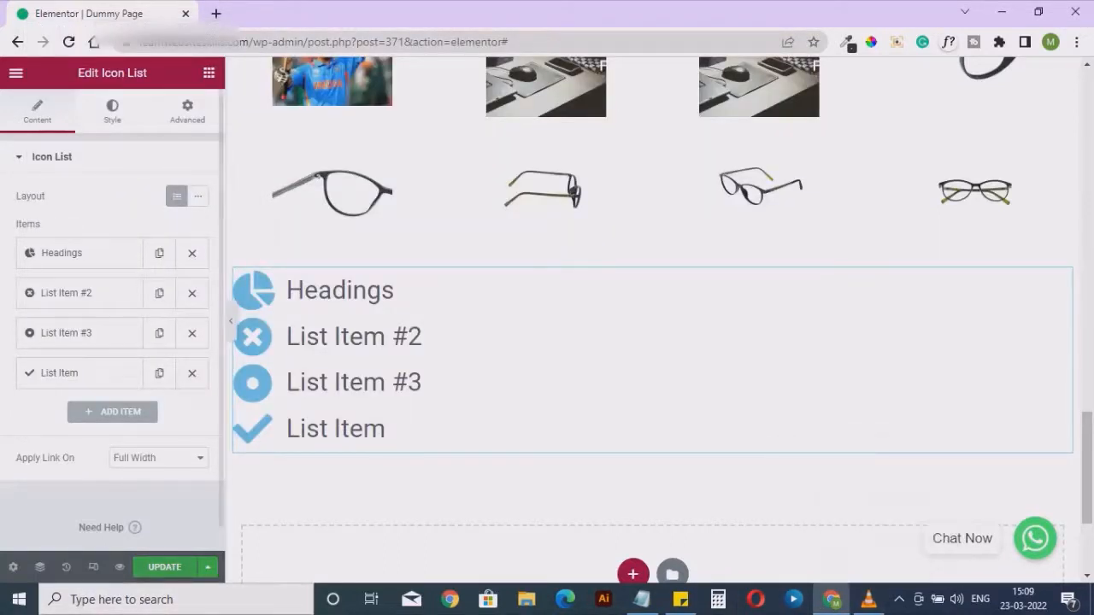
Add a Counter widget from the general widgets directly below the icon list
click(208, 73)
scroll(169, 318, down, 8)
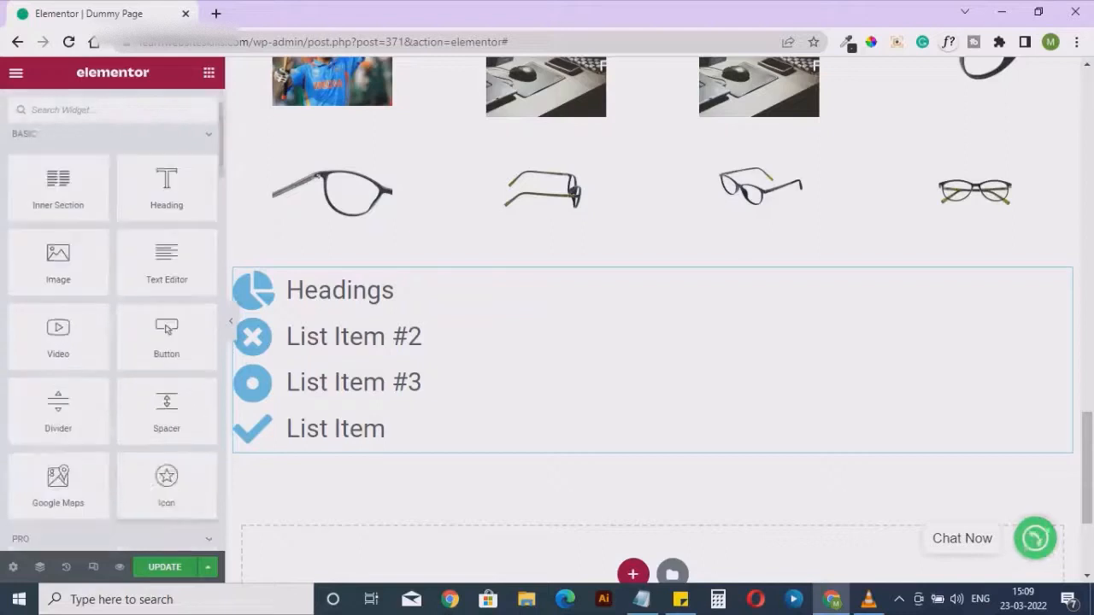
scroll(170, 318, down, 8)
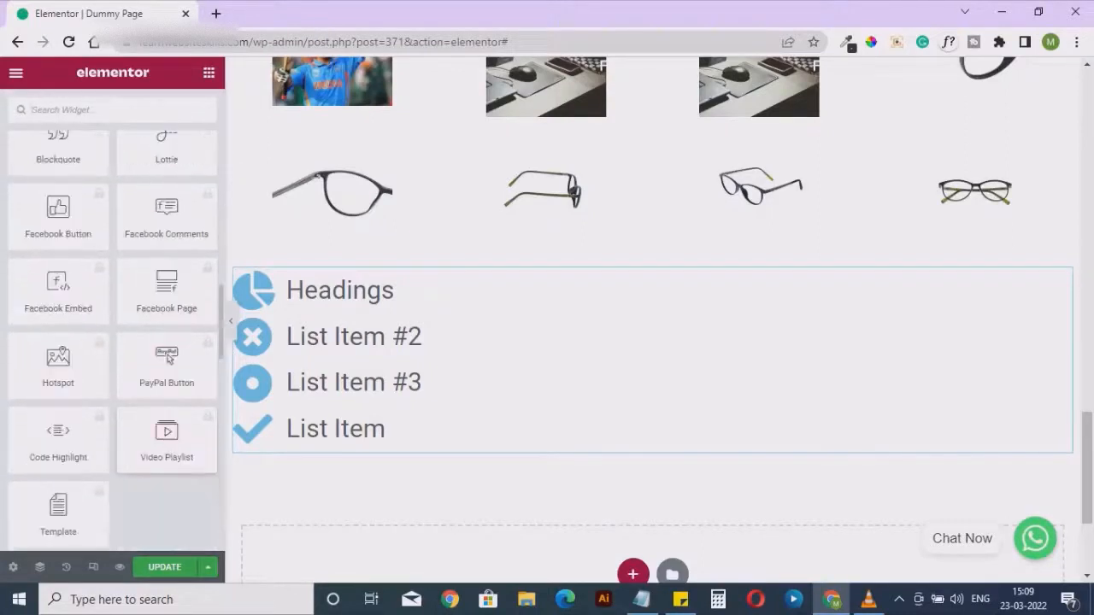
scroll(167, 449, down, 2)
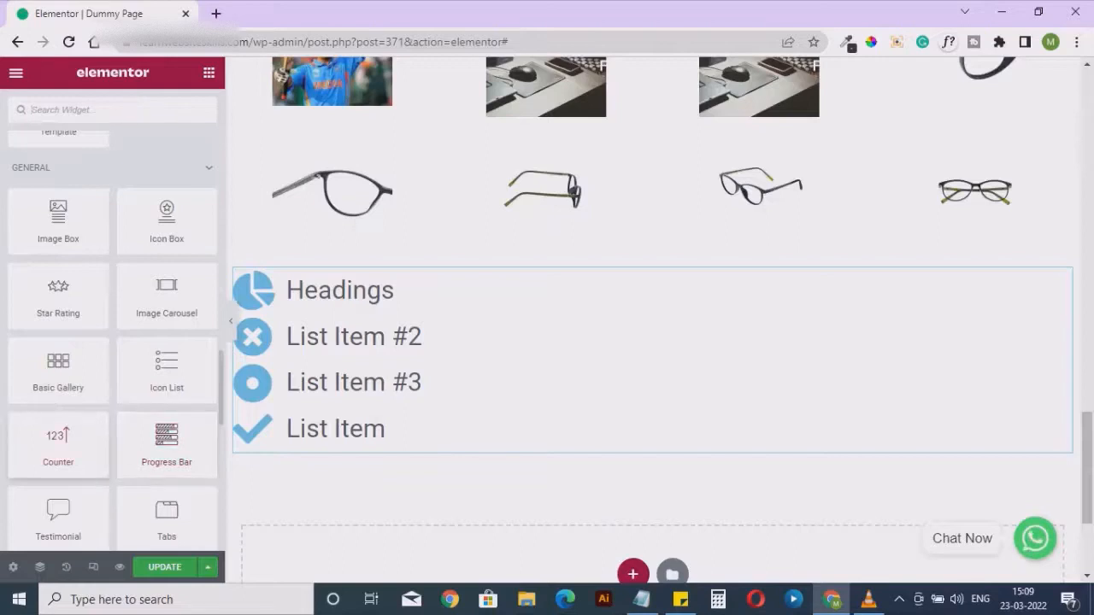
drag(59, 441, 551, 449)
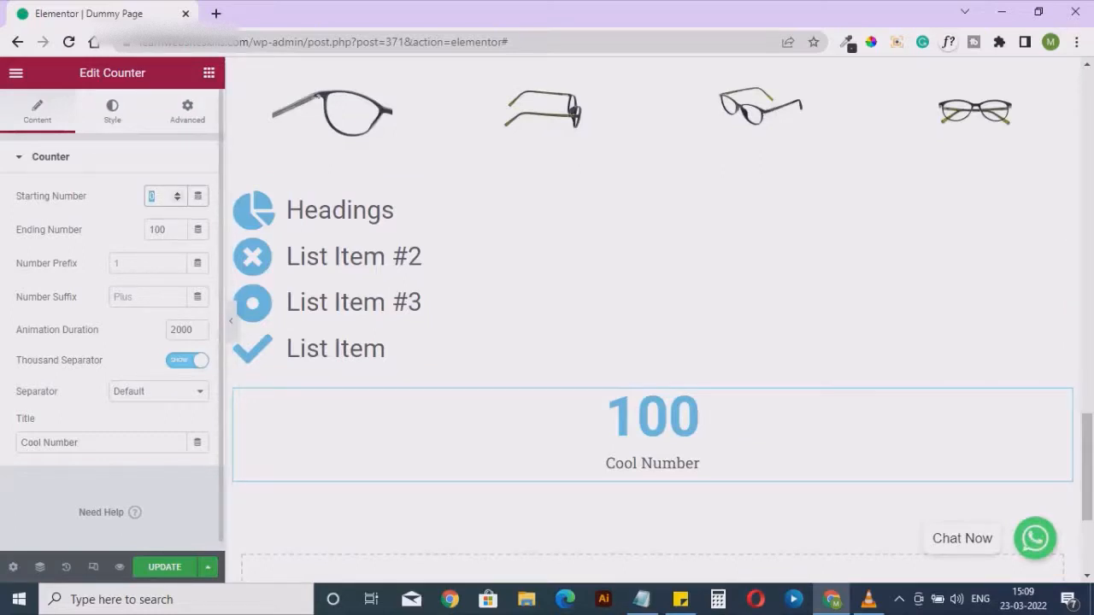
Set the counter's starting number to 15 and its ending number to 25
text(15)
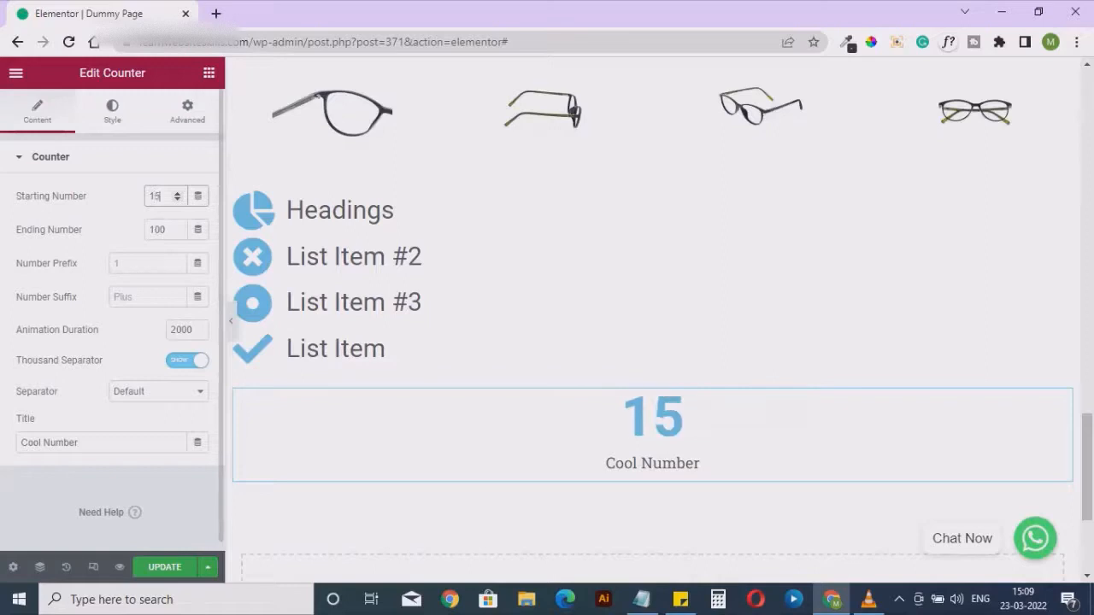
key(Tab)
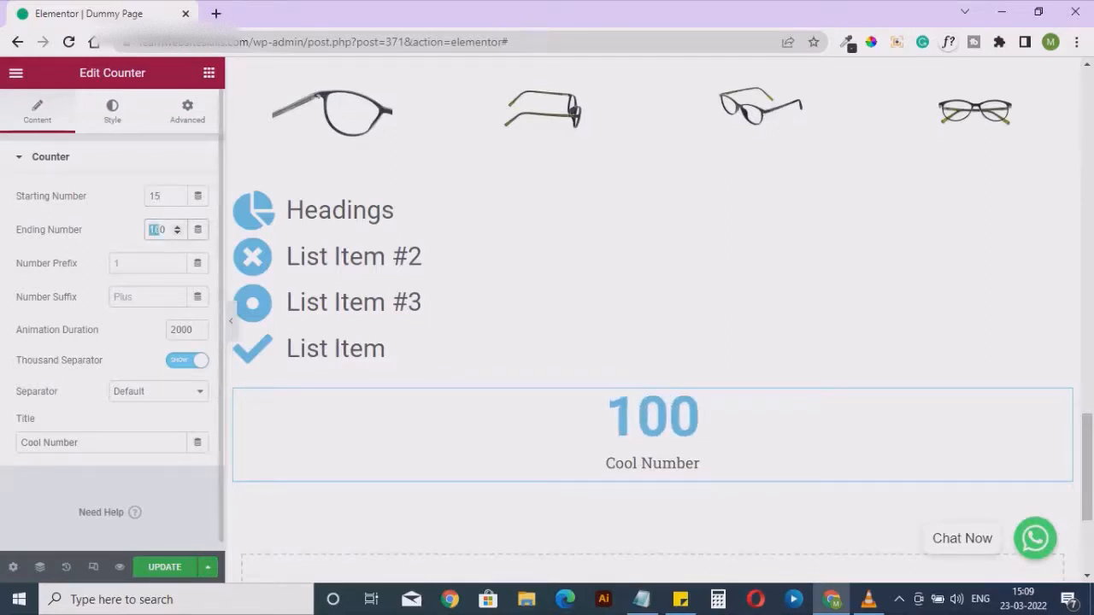
text(25)
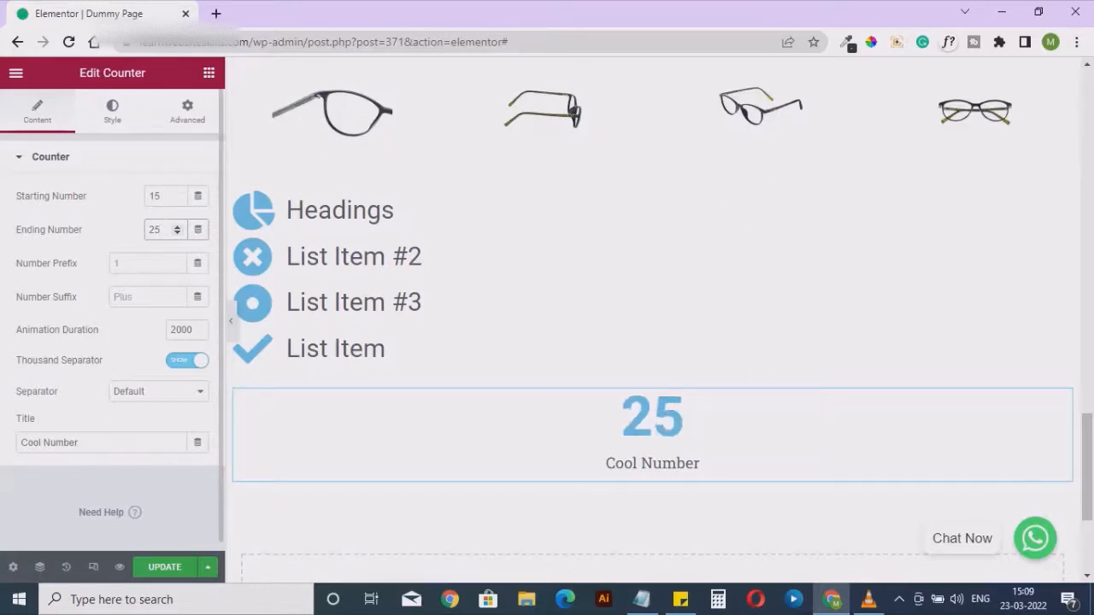
Give the counter a "+" as its number suffix
click(148, 297)
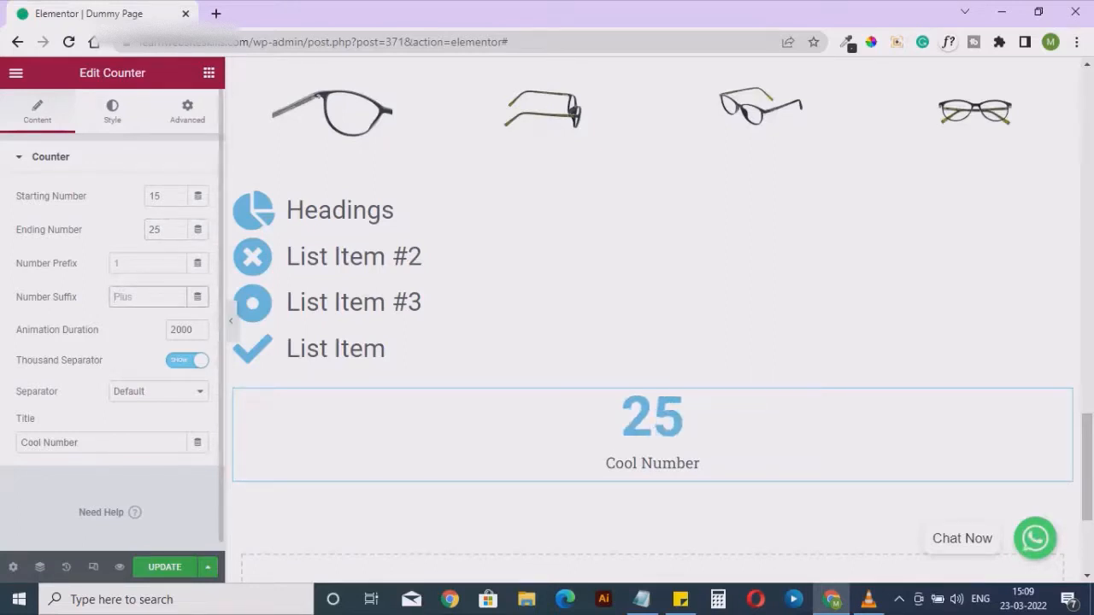
text(Plus)
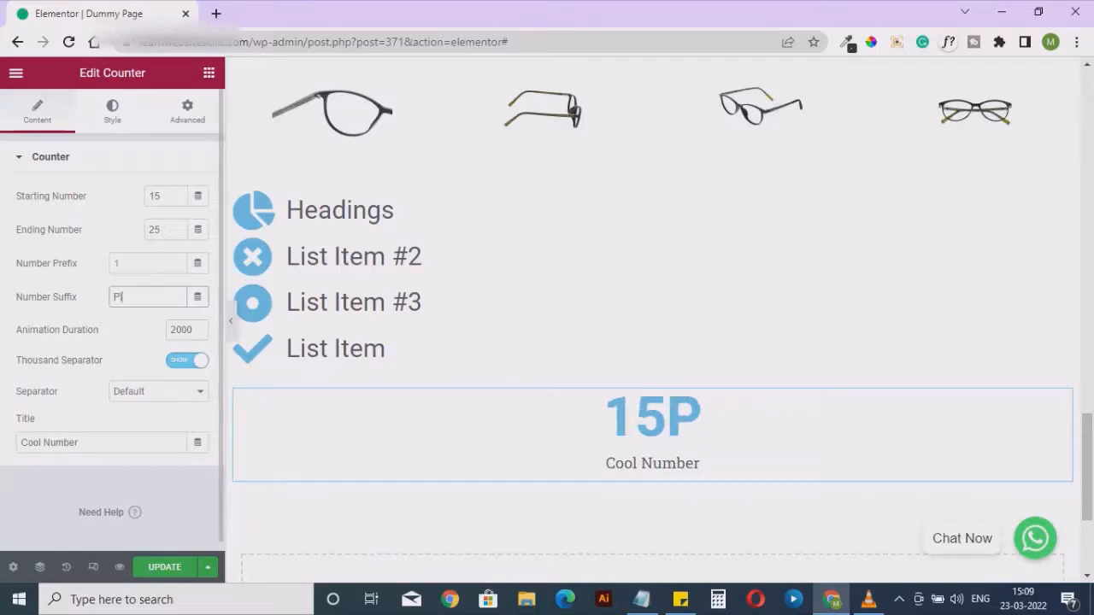
key(BackSpace)
key(BackSpace)
key(BackSpace)
key(BackSpace)
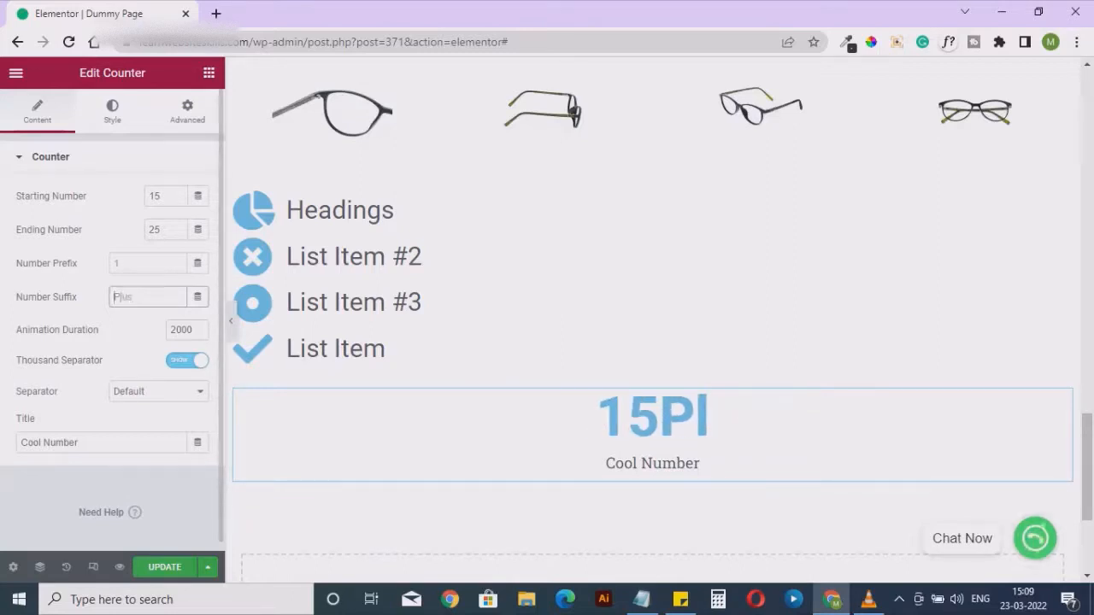
text(+)
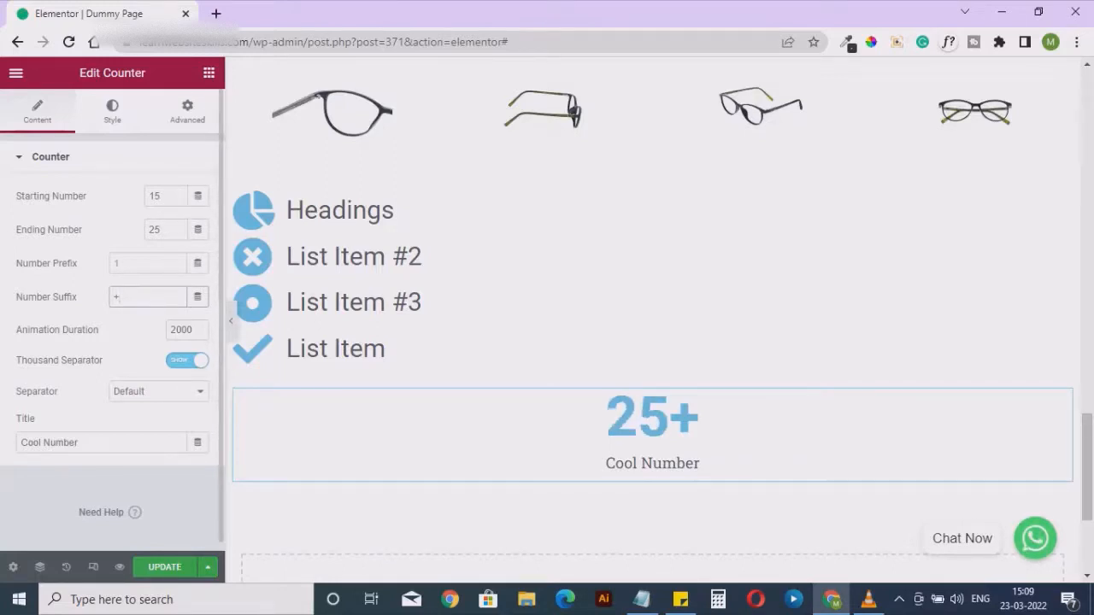
Change the counter's title to "Countries"
click(112, 111)
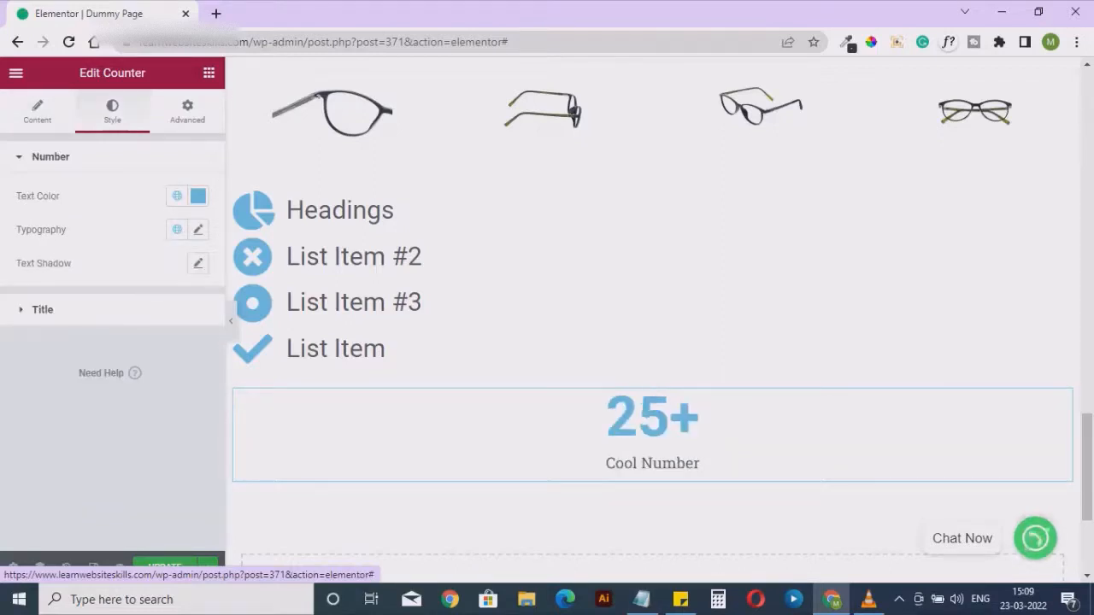
click(37, 111)
click(80, 443)
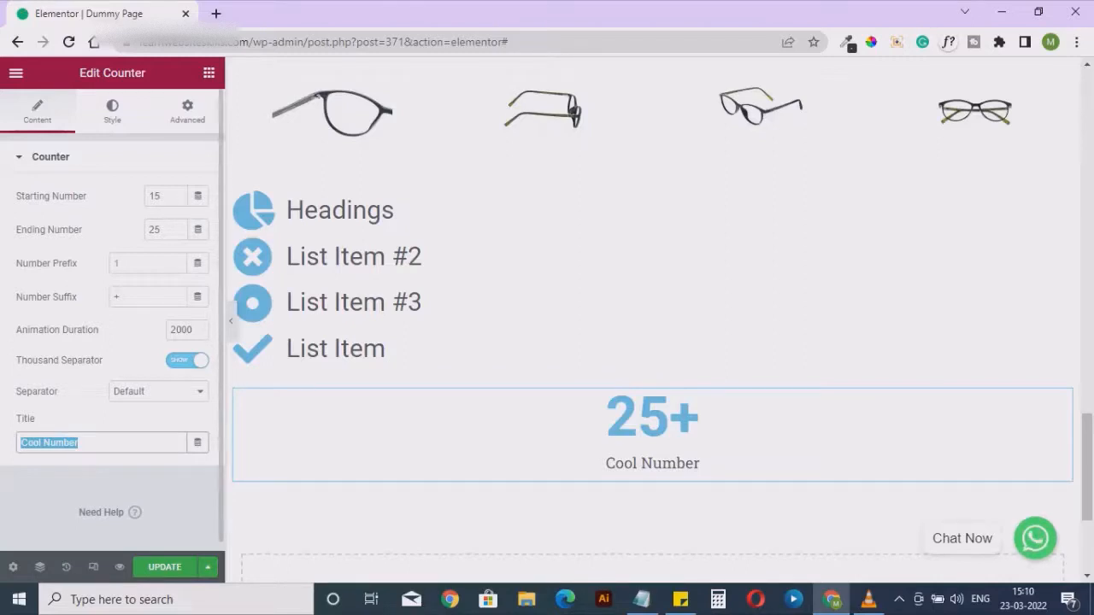
text(Countries)
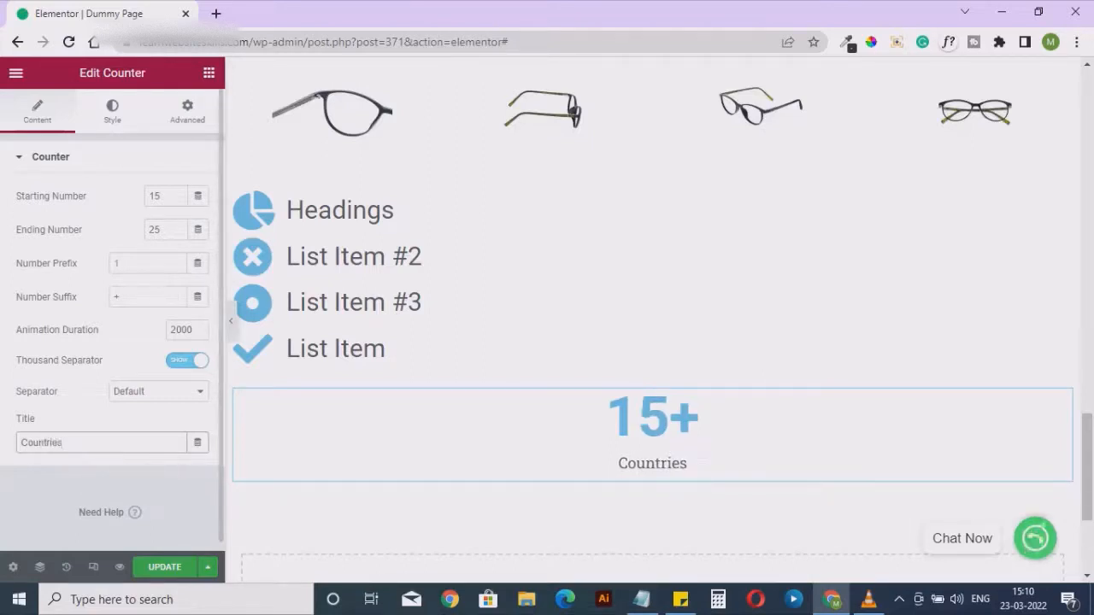
Look through the counter's number and title style options, its advanced options and its content settings
click(112, 111)
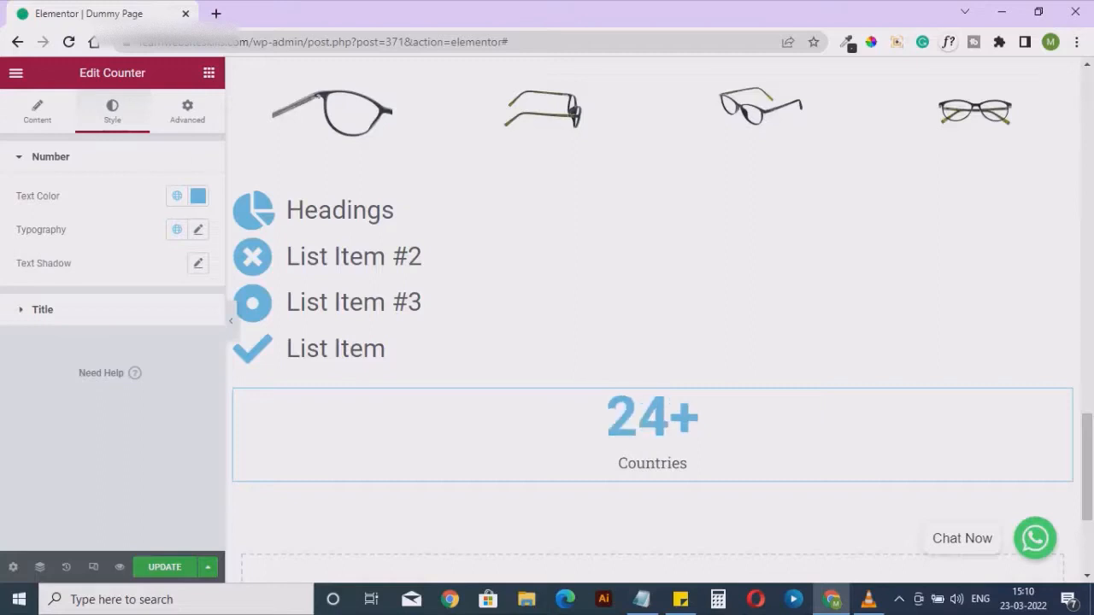
click(43, 309)
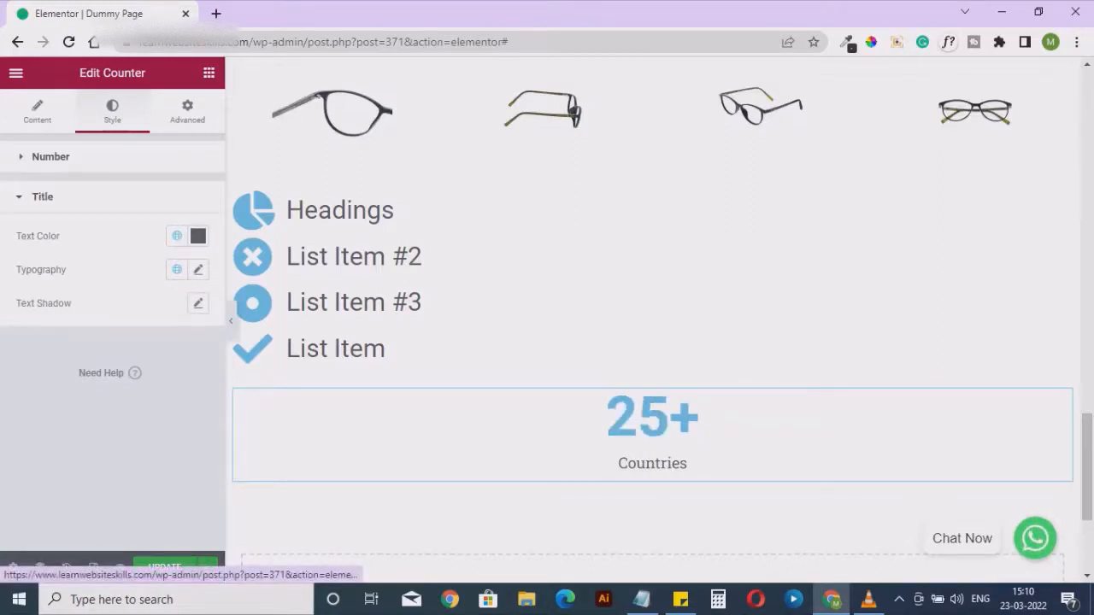
click(188, 111)
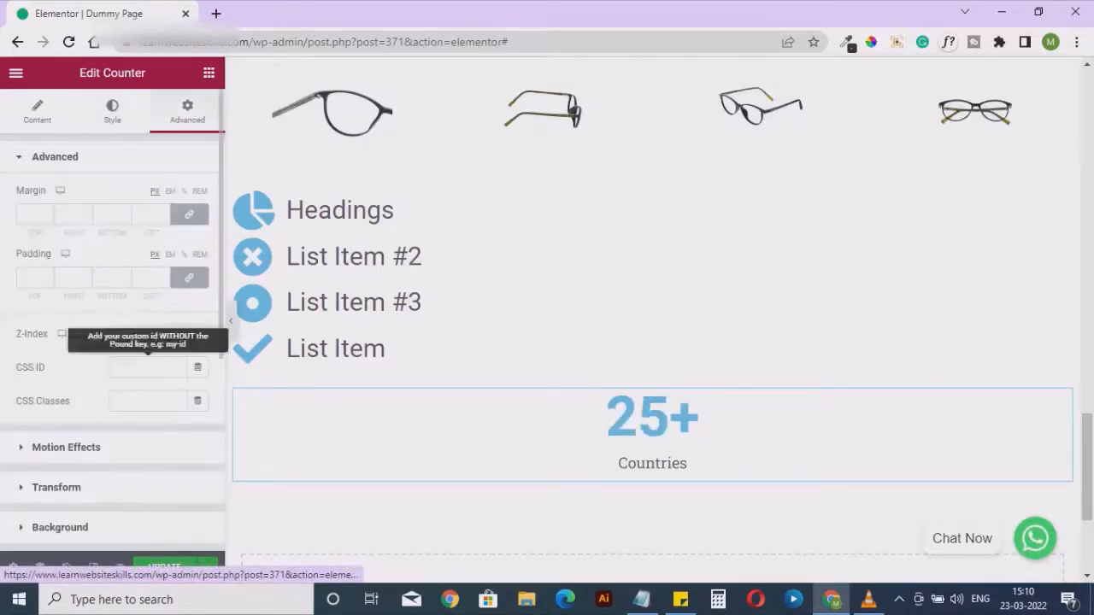
scroll(111, 342, down, 4)
scroll(111, 325, up, 4)
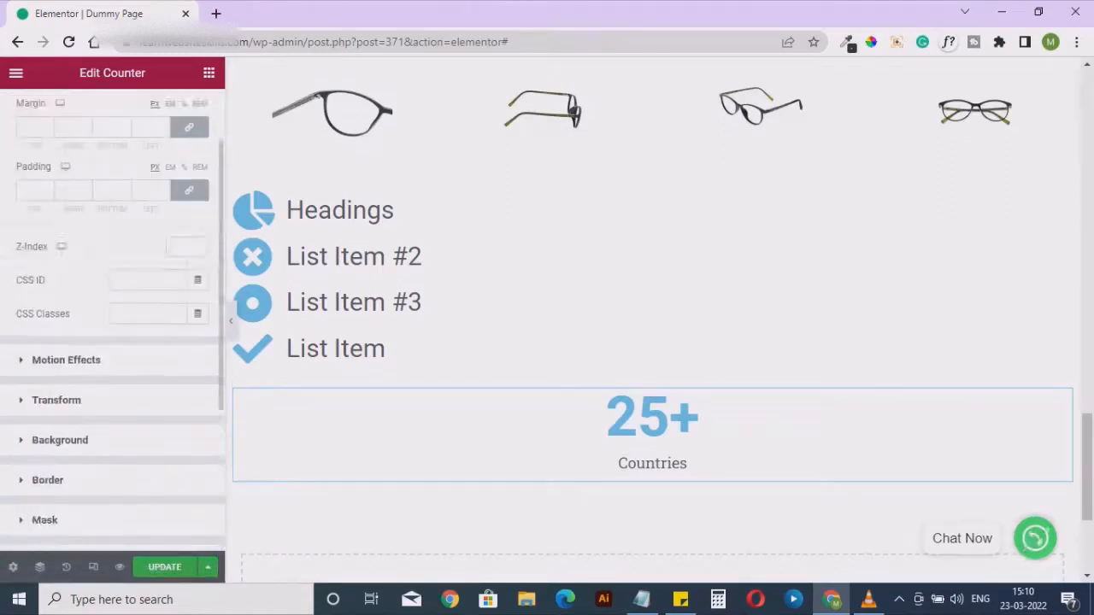
click(37, 111)
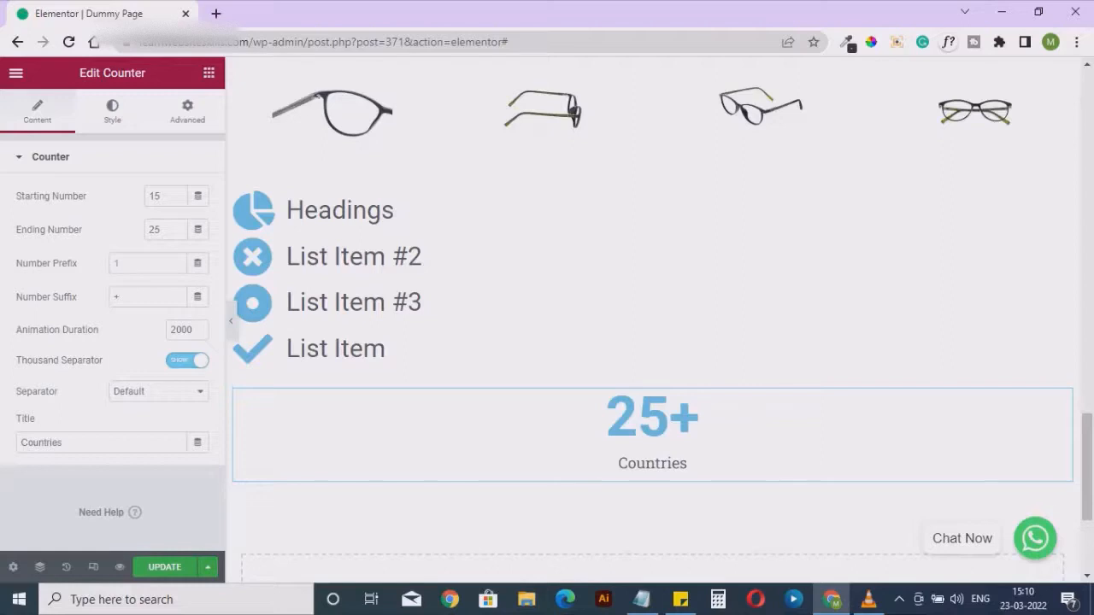
Add a Progress Bar widget from the general widgets directly below the counter
click(208, 73)
scroll(168, 290, down, 11)
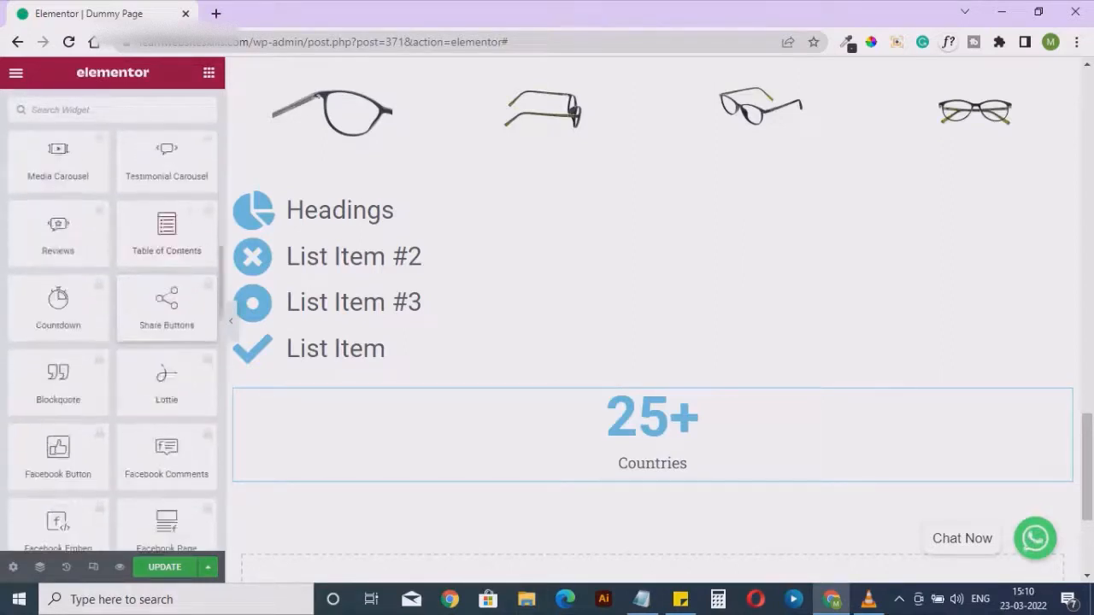
scroll(167, 308, down, 7)
scroll(166, 301, down, 1)
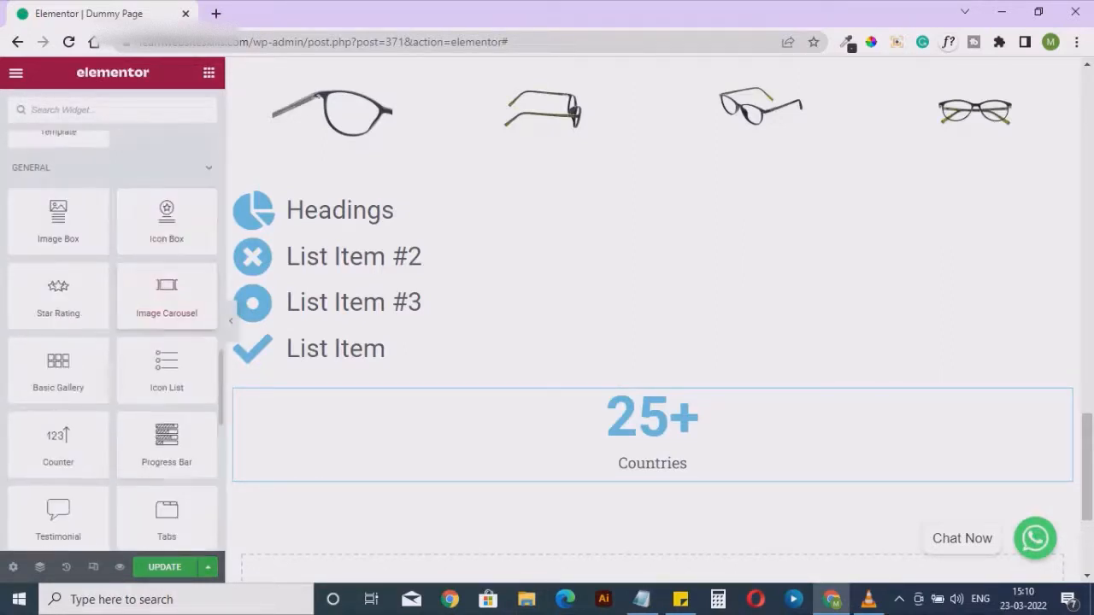
drag(166, 445, 632, 479)
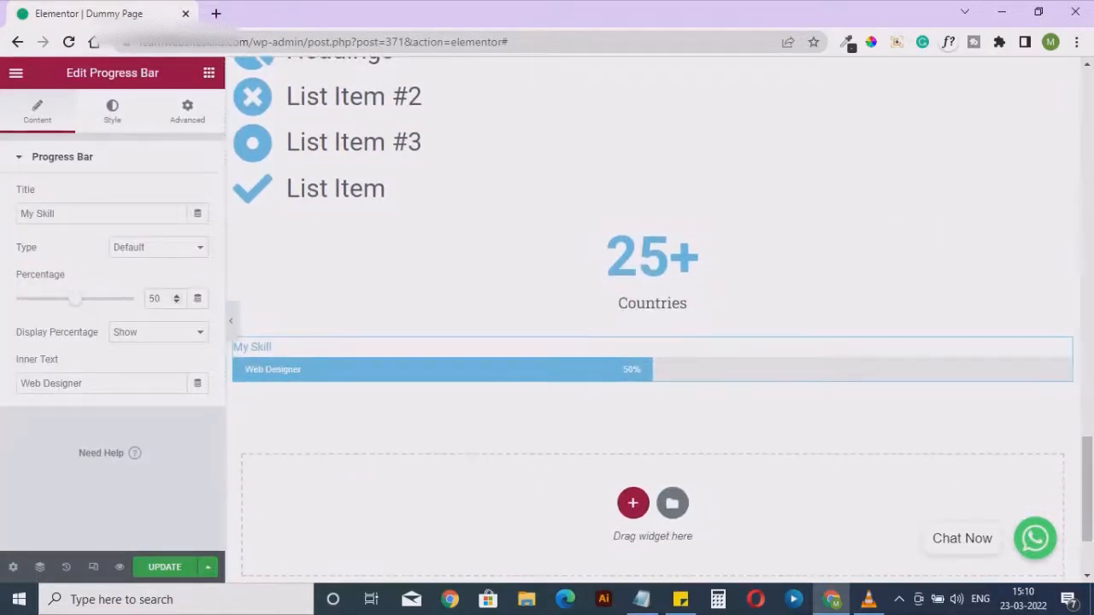
Try the progress bar at a percentage of 30 and then 60
double_click(154, 298)
text(30)
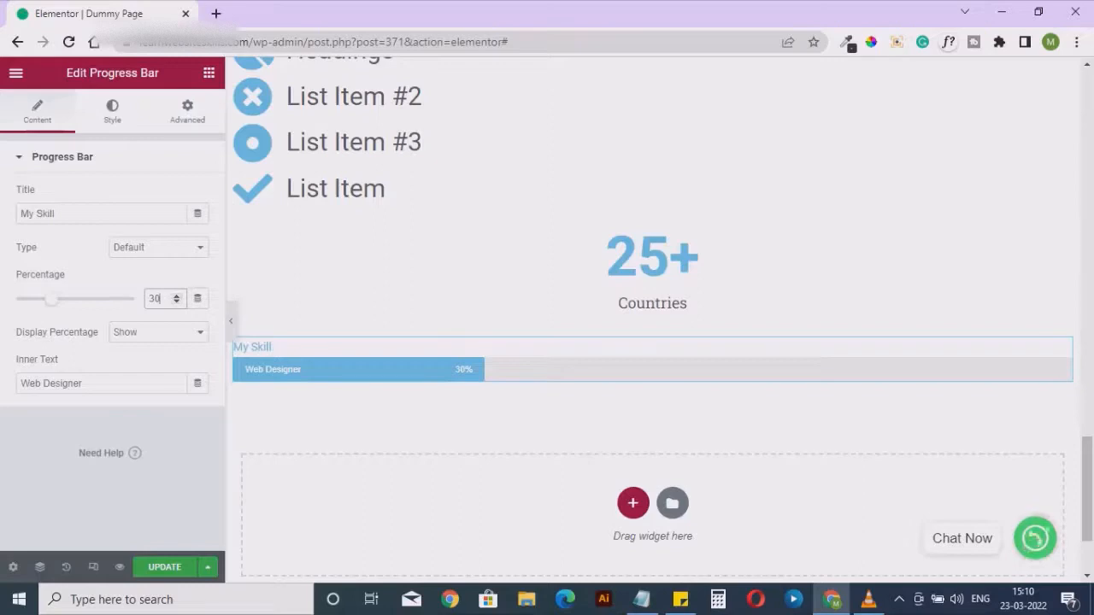
double_click(153, 299)
text(60)
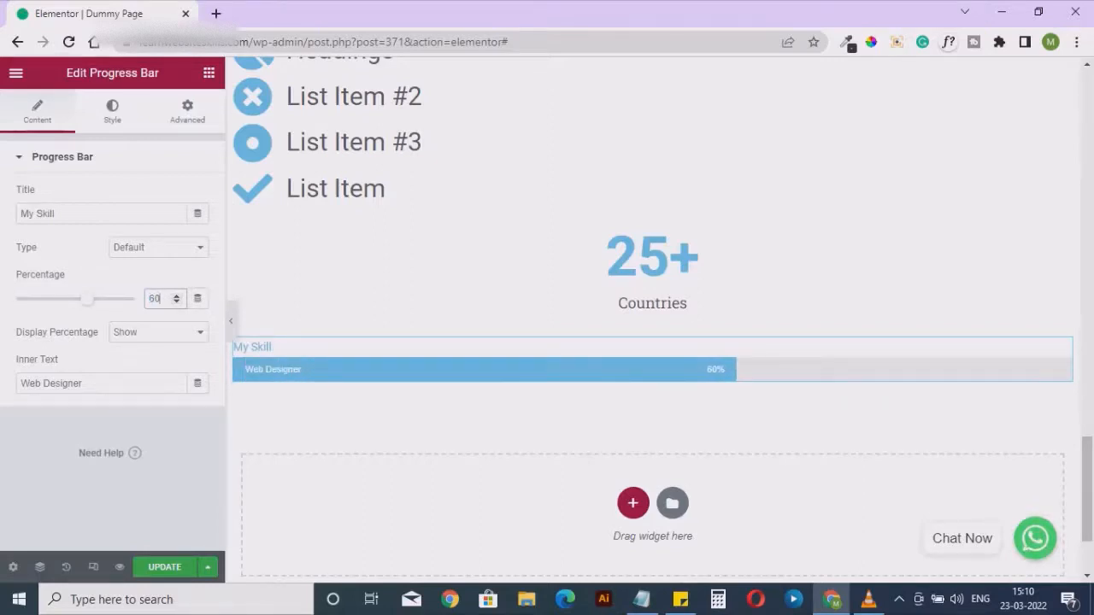
Change the progress bar's title to "My Understandings" and set its percentage to 90
double_click(46, 214)
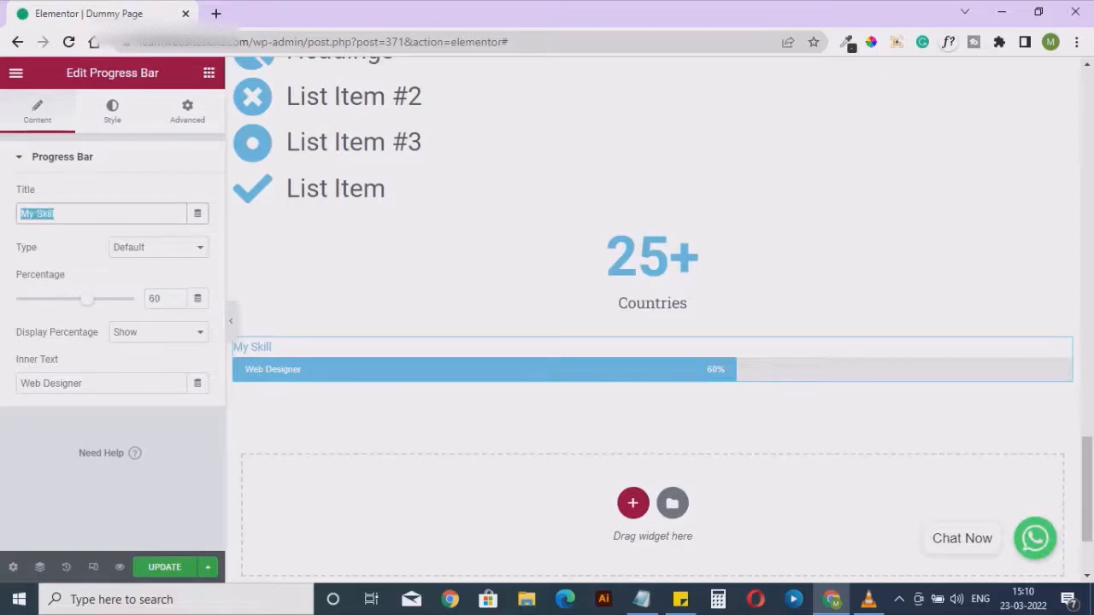
text(My Un)
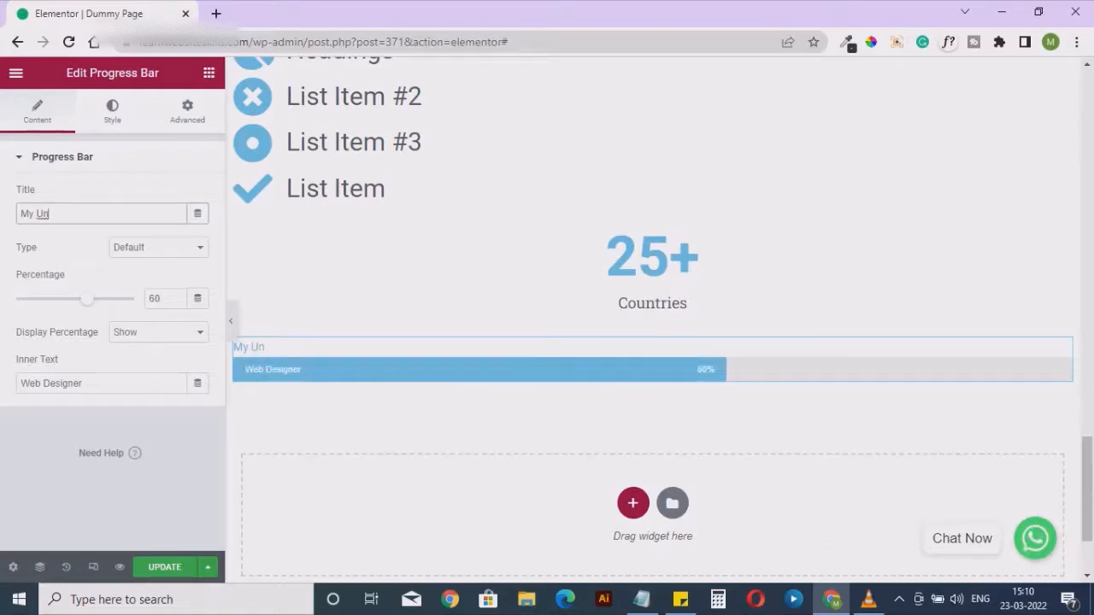
text(i)
key(BackSpace)
text(de)
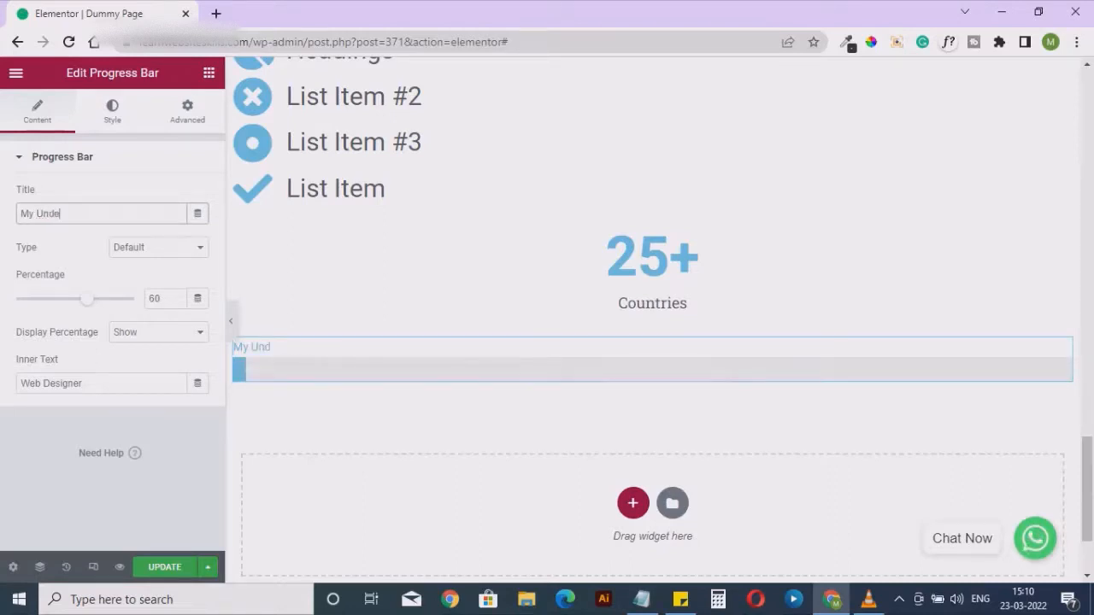
text(rstandings)
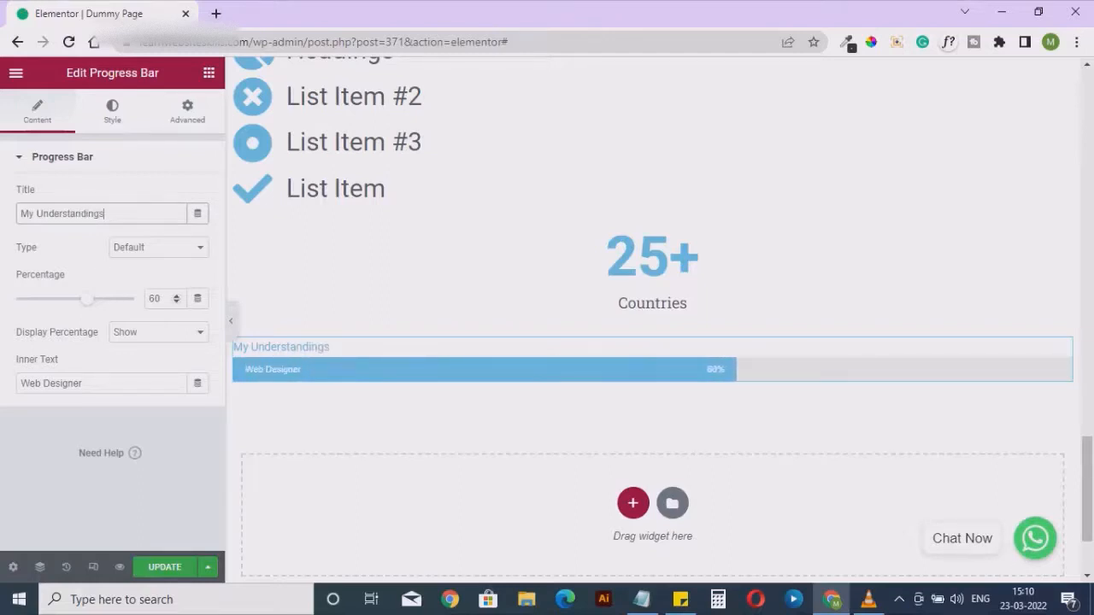
double_click(154, 298)
text(90)
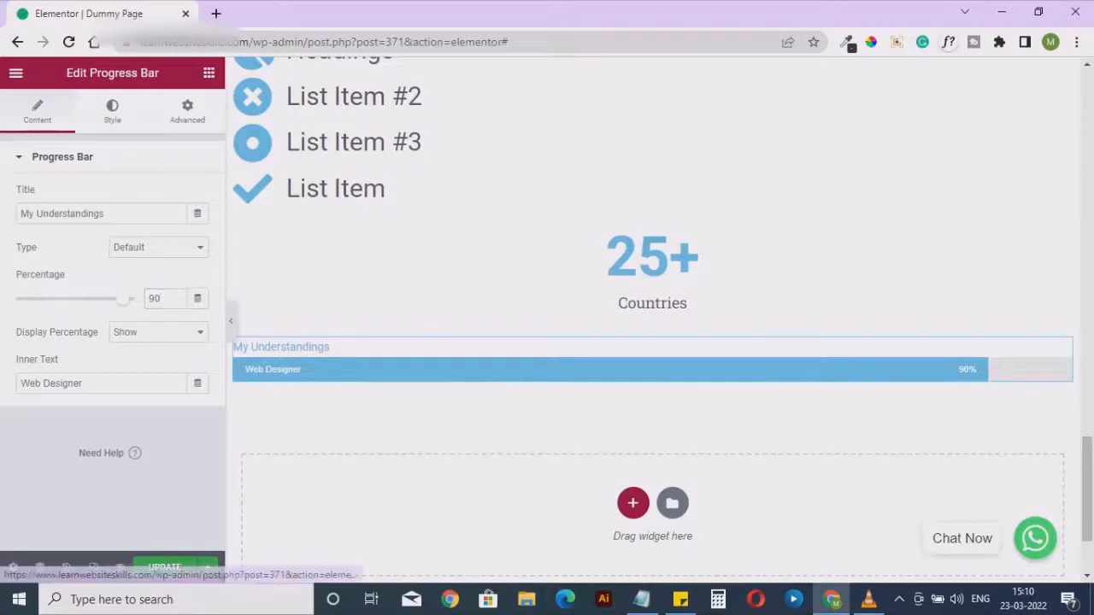
Look through the progress bar's style options, title style, and advanced margin and padding options
click(112, 111)
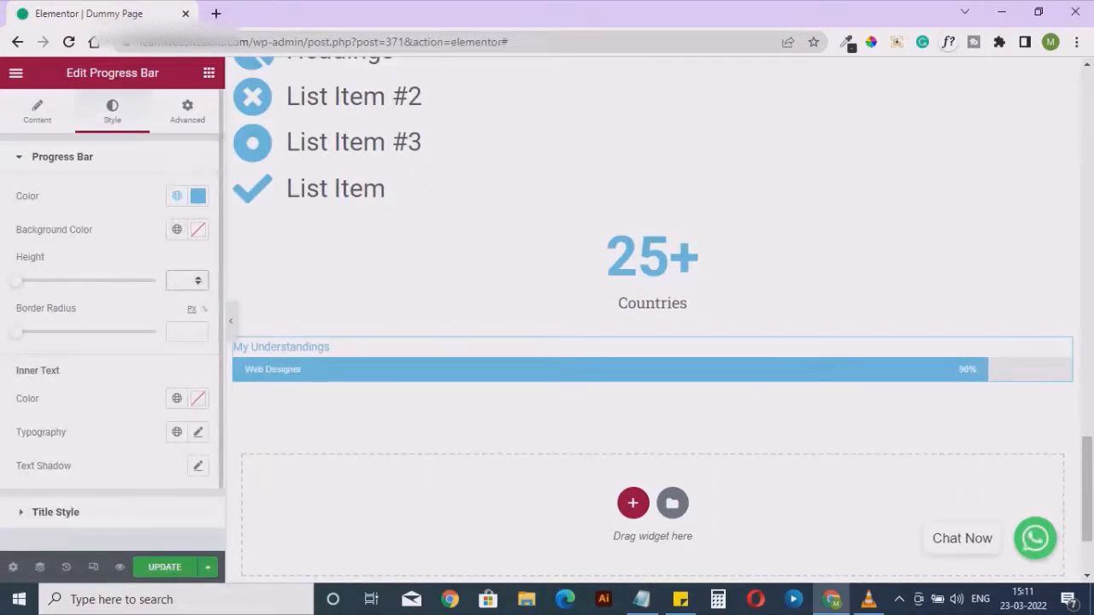
click(171, 332)
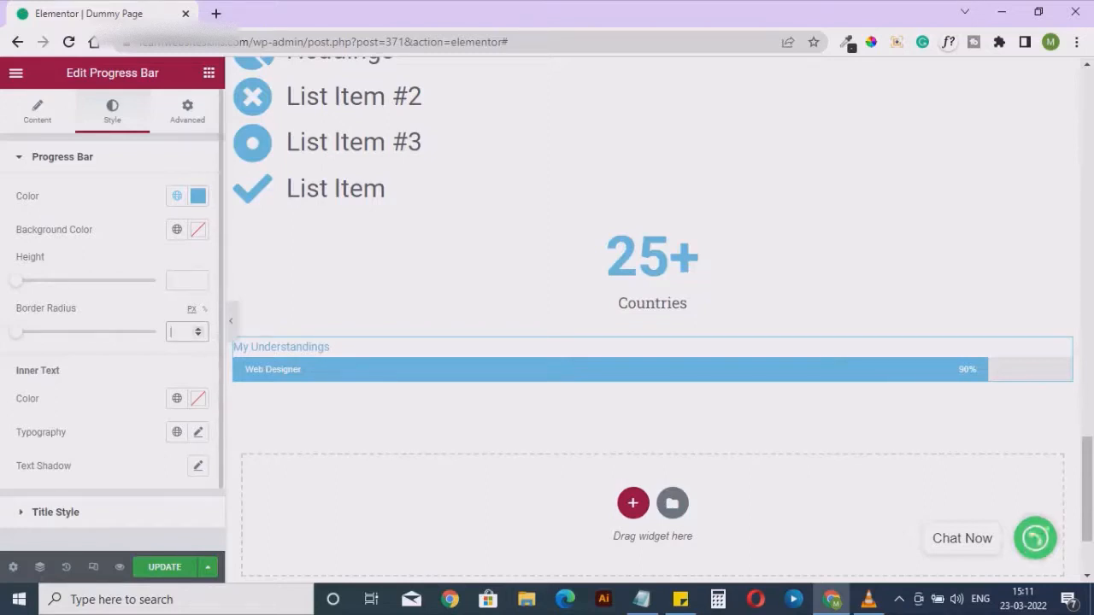
click(56, 512)
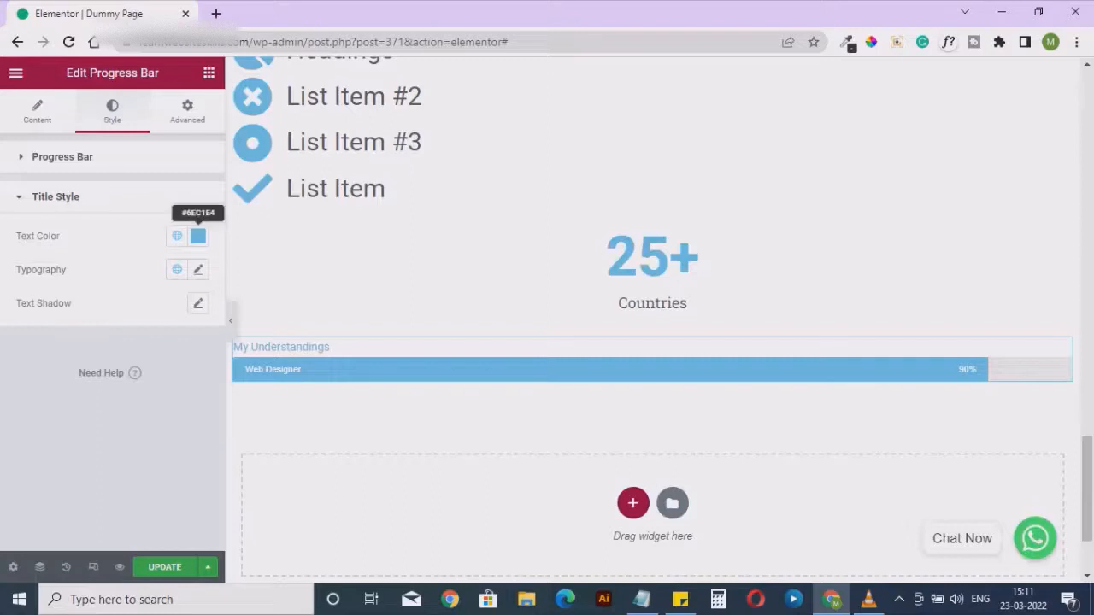
click(187, 111)
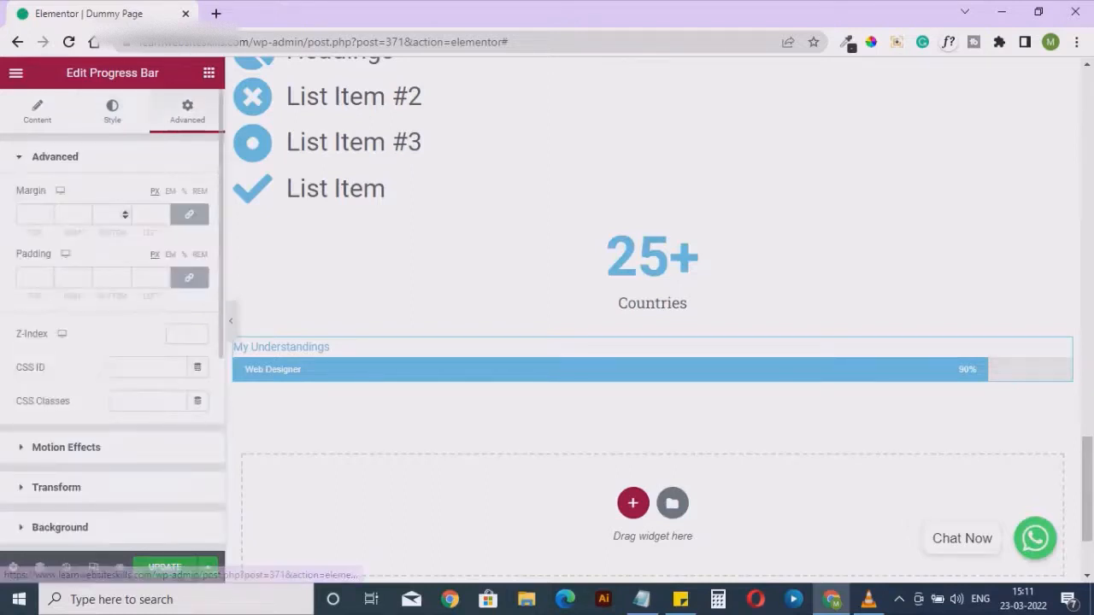
click(108, 215)
click(68, 214)
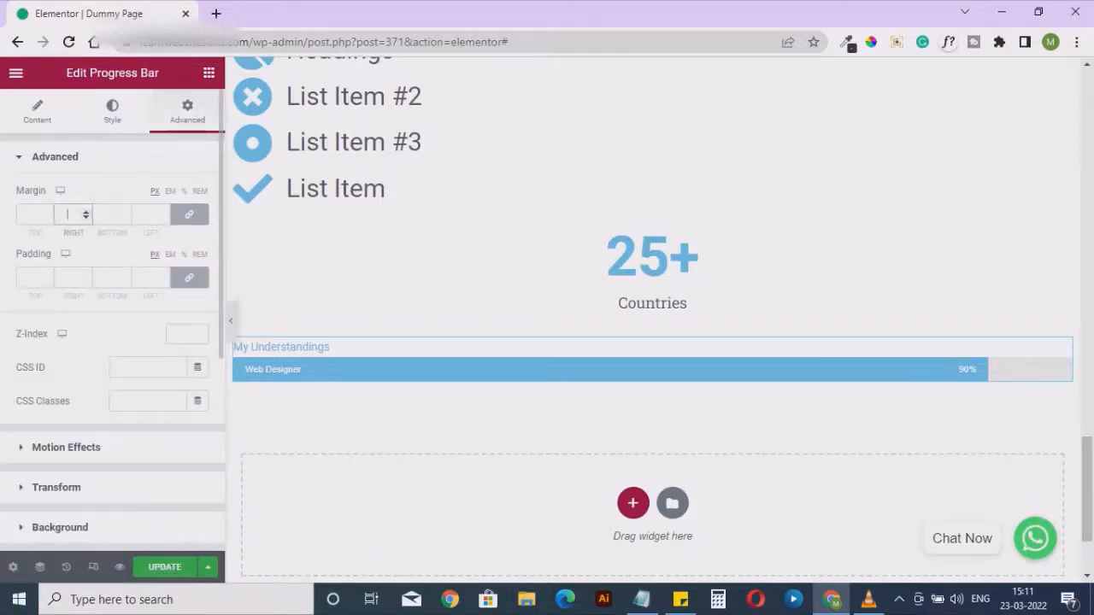
click(68, 278)
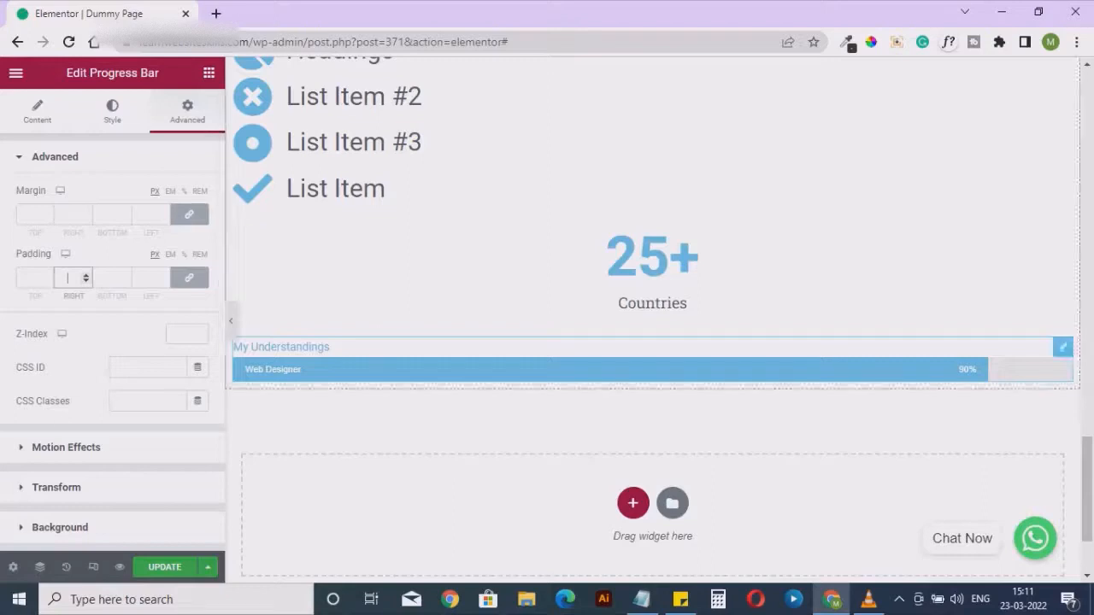
Add a Testimonial widget from the general widgets directly below the progress bar
click(209, 73)
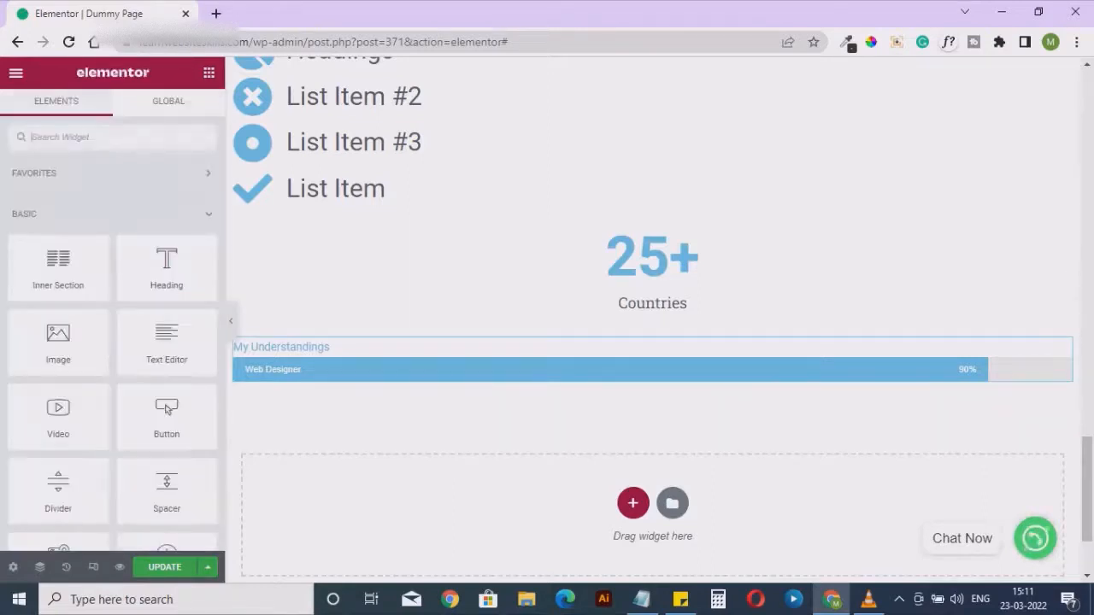
scroll(167, 408, down, 15)
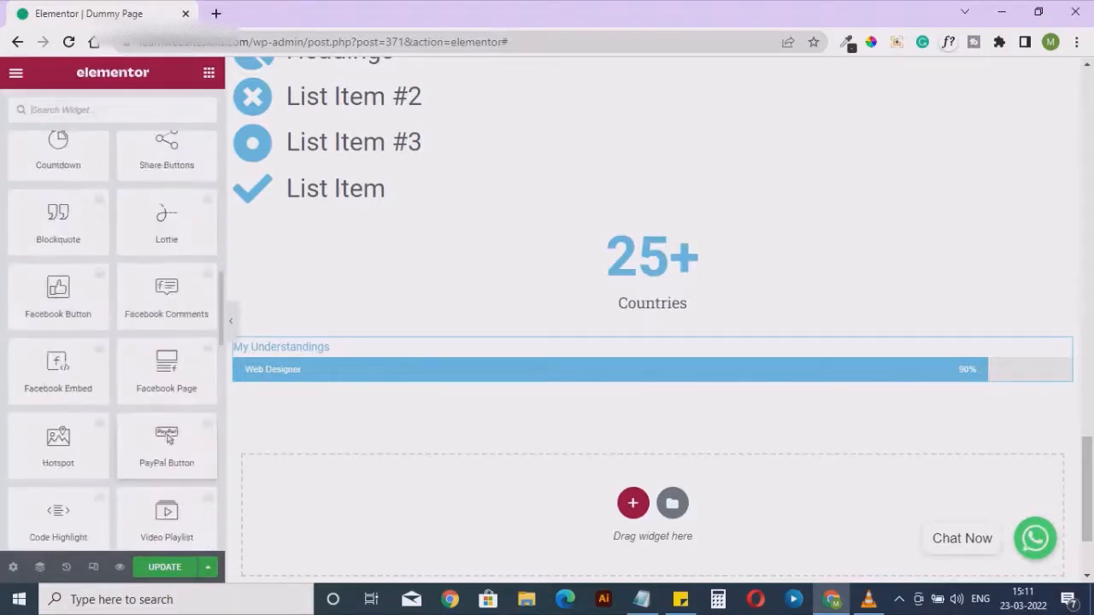
scroll(167, 483, down, 4)
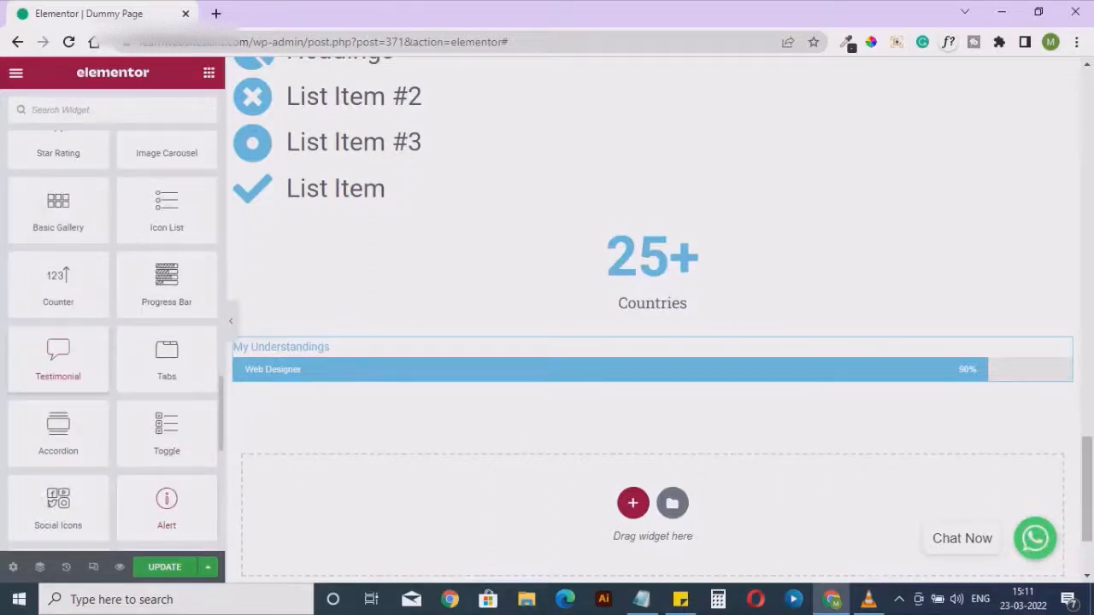
drag(58, 359, 501, 385)
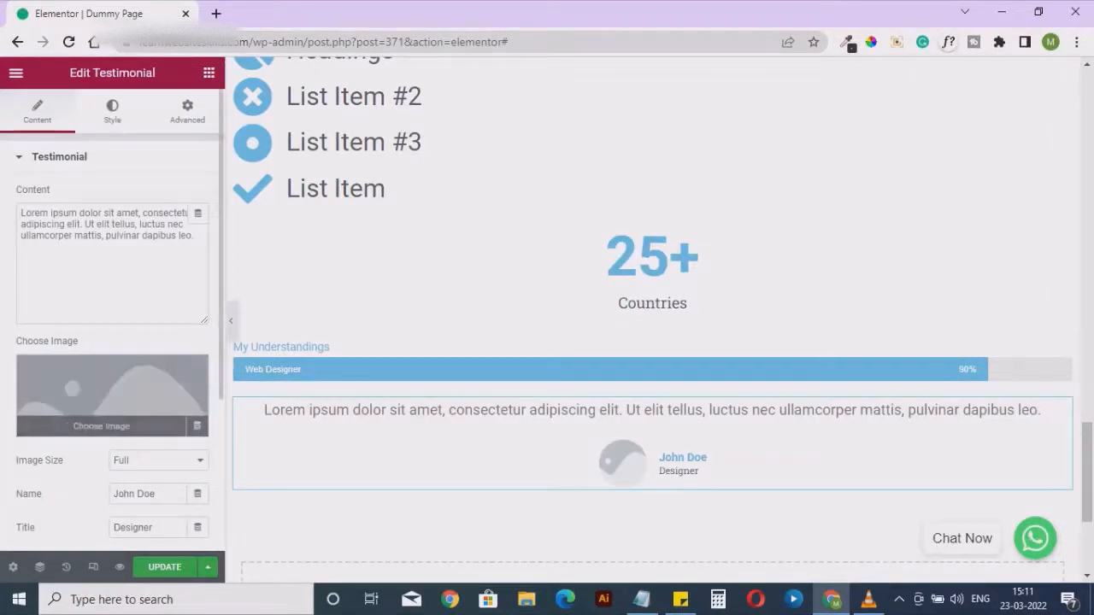
Set the testimonial's image to tomato-VG1001.jpg from the media library
click(112, 401)
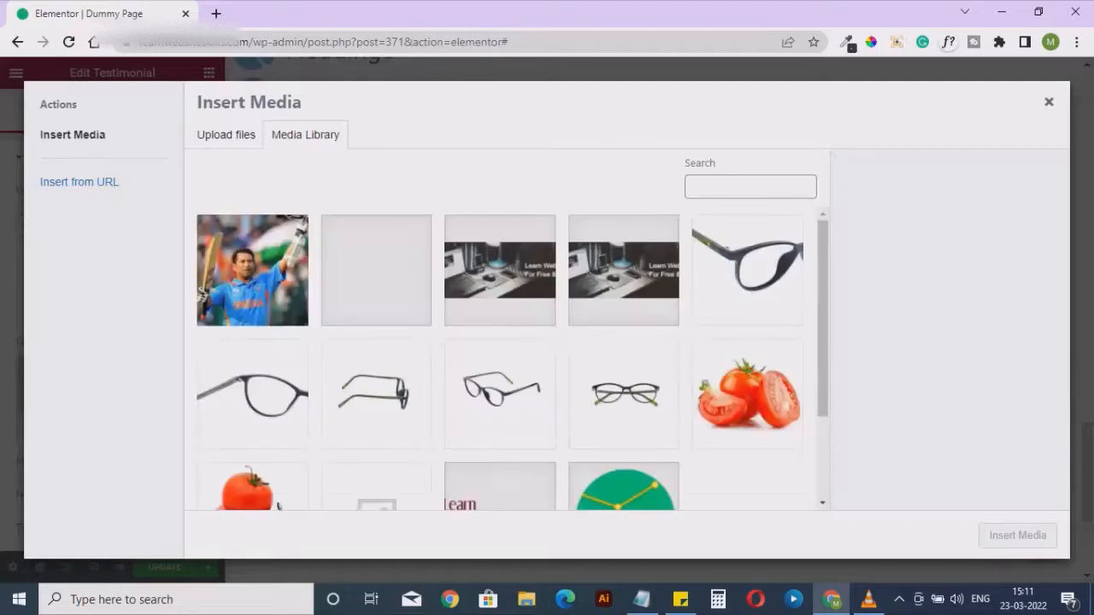
scroll(512, 353, down, 1)
click(252, 437)
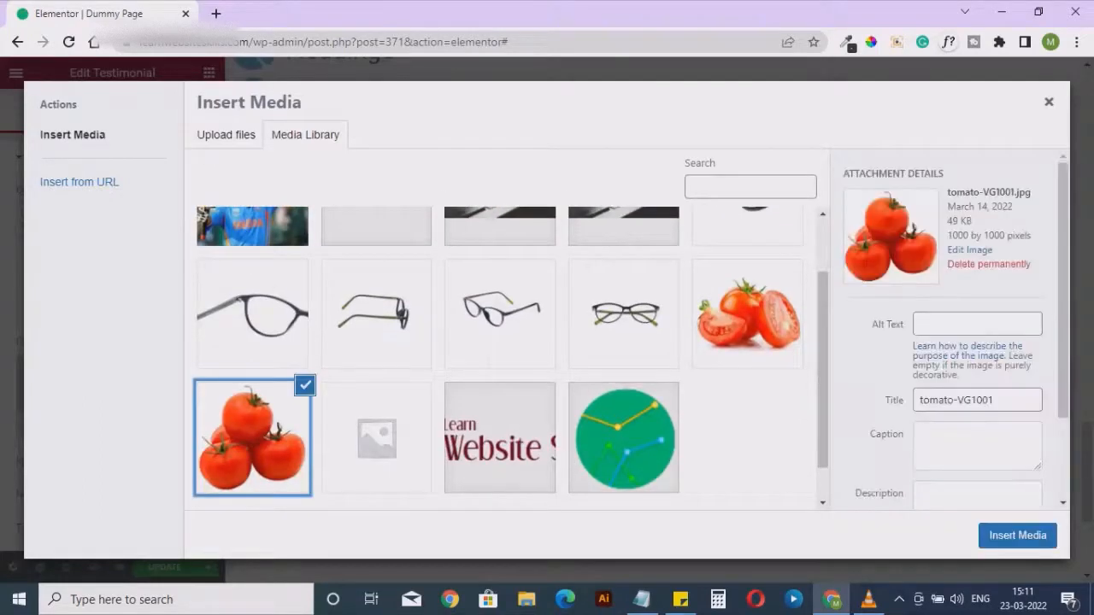
click(1017, 536)
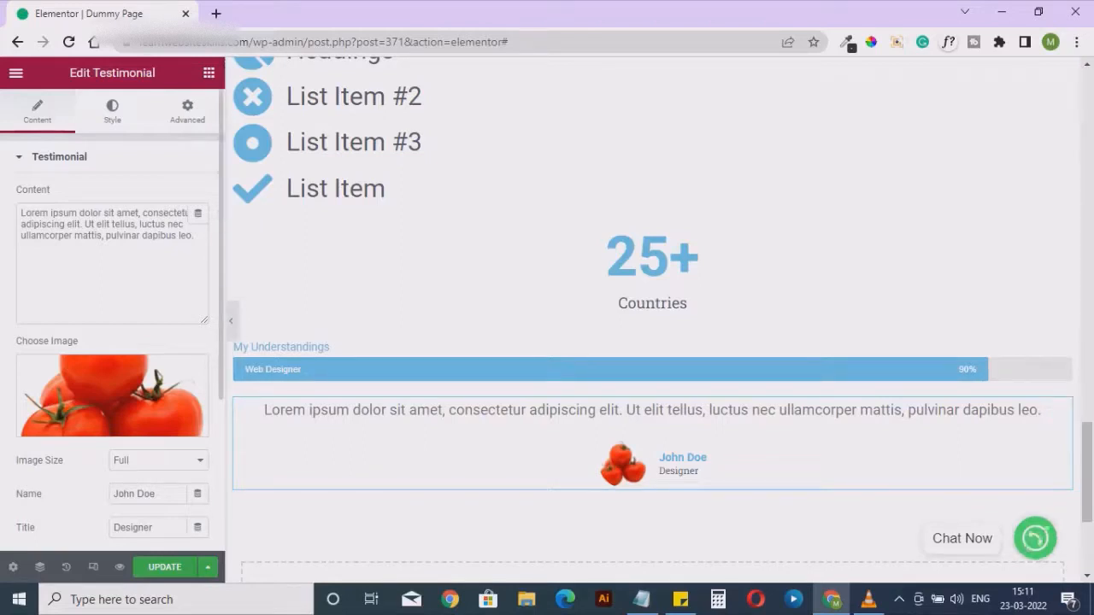
Look through the testimonial's name, title and content text, its style sections, and its advanced margin and padding options
scroll(112, 342, down, 2)
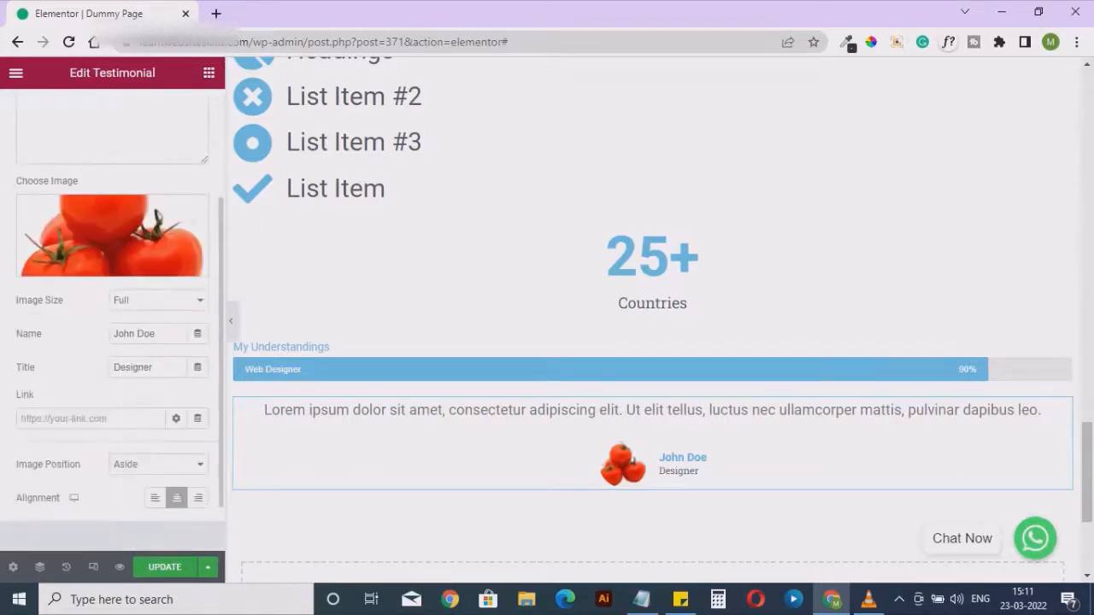
drag(157, 334, 112, 367)
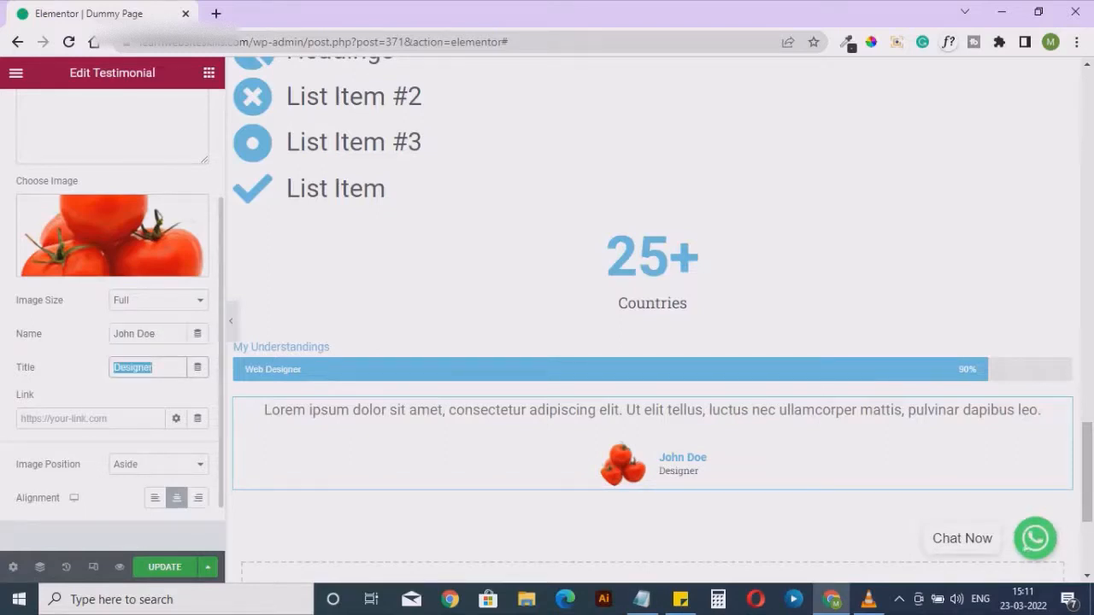
scroll(112, 342, up, 2)
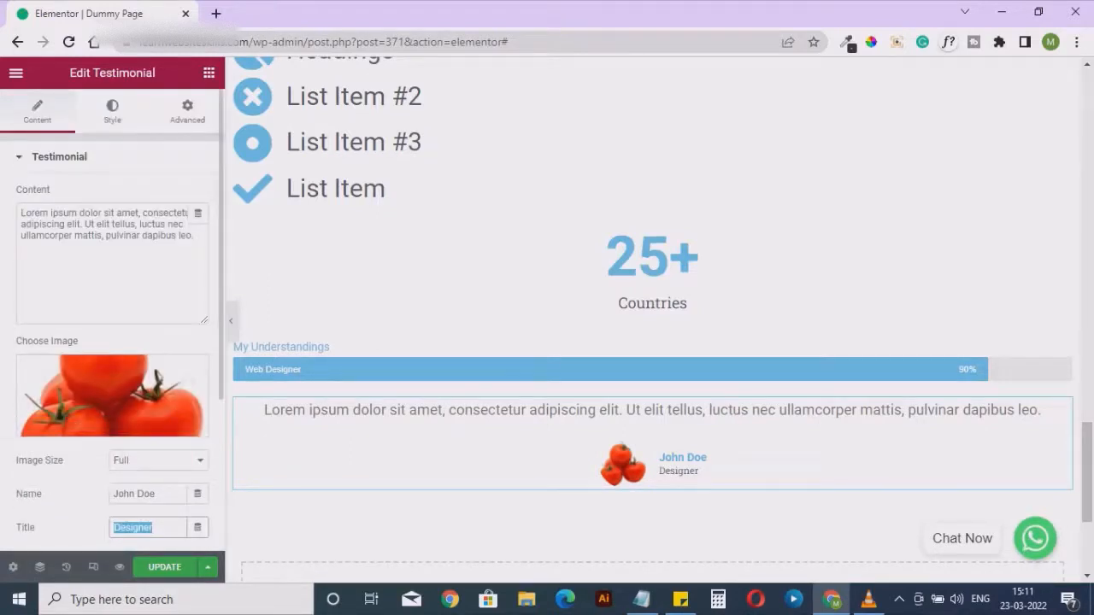
drag(21, 213, 196, 237)
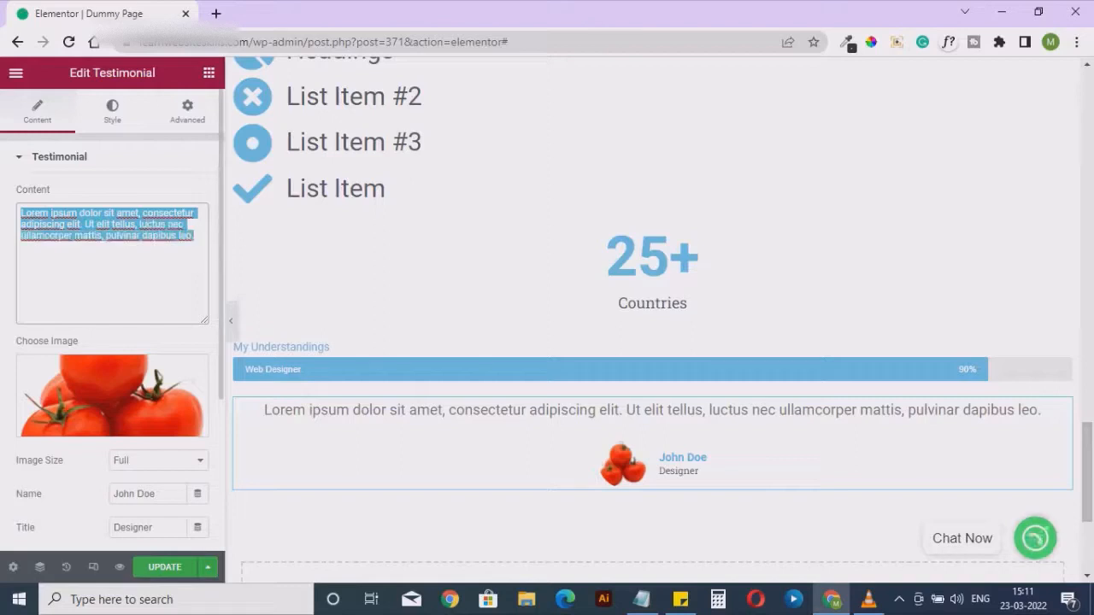
click(112, 111)
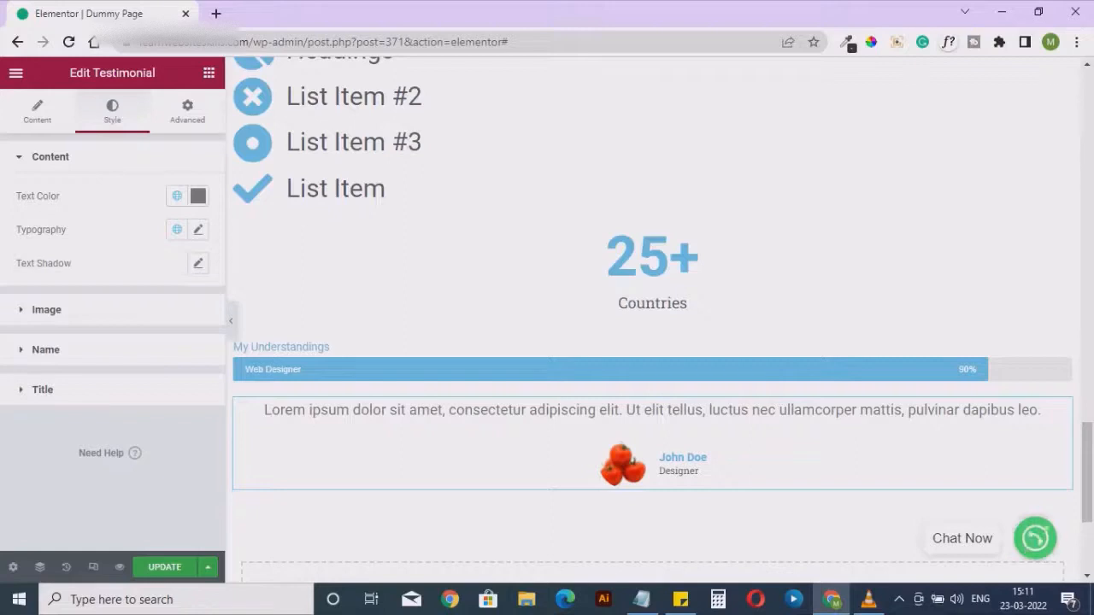
click(188, 111)
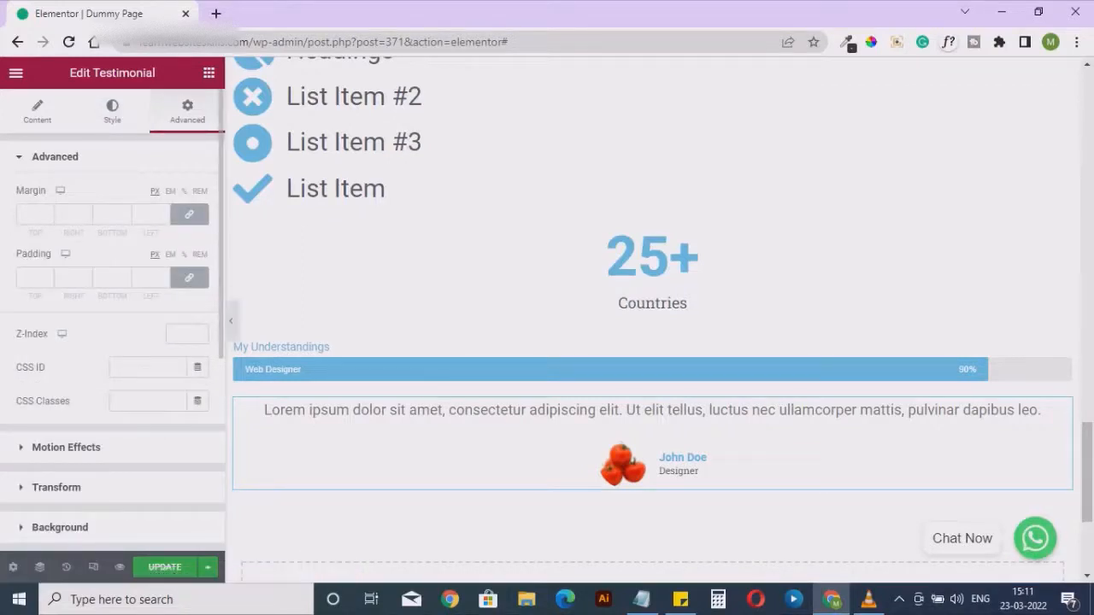
scroll(112, 342, down, 3)
scroll(112, 342, up, 1)
scroll(112, 342, up, 2)
Add a Tabs widget from the general widgets directly below the testimonial
click(208, 73)
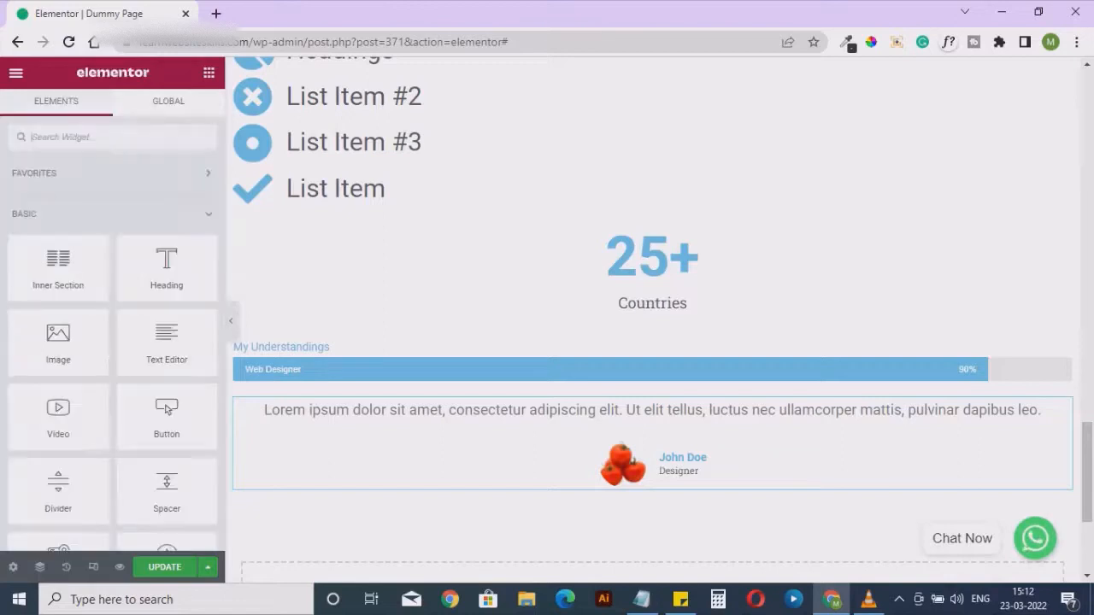
scroll(169, 440, down, 13)
scroll(169, 438, down, 5)
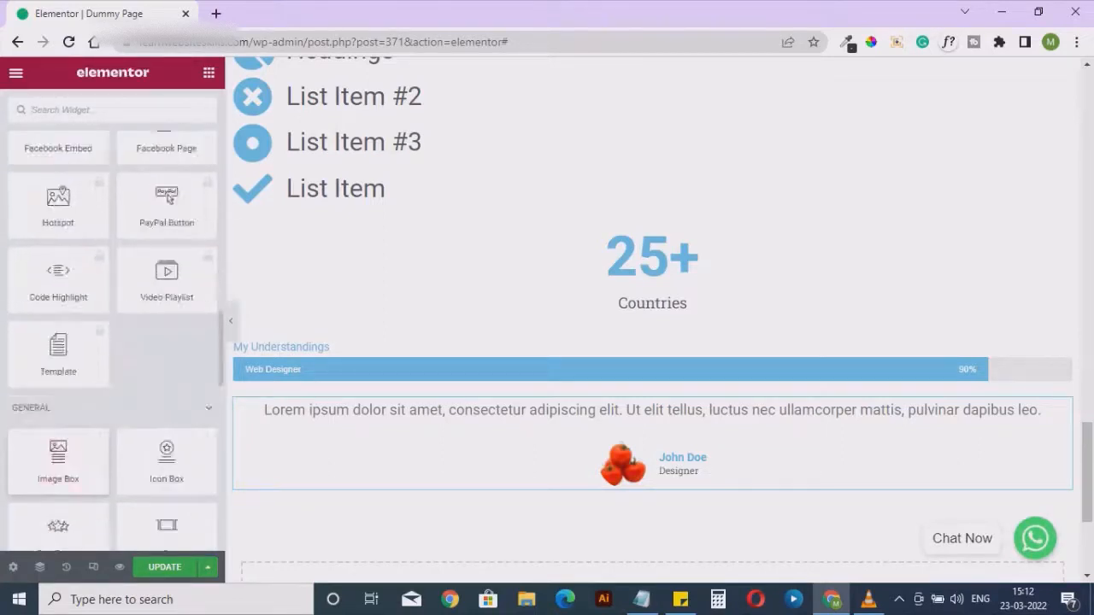
scroll(58, 470, down, 4)
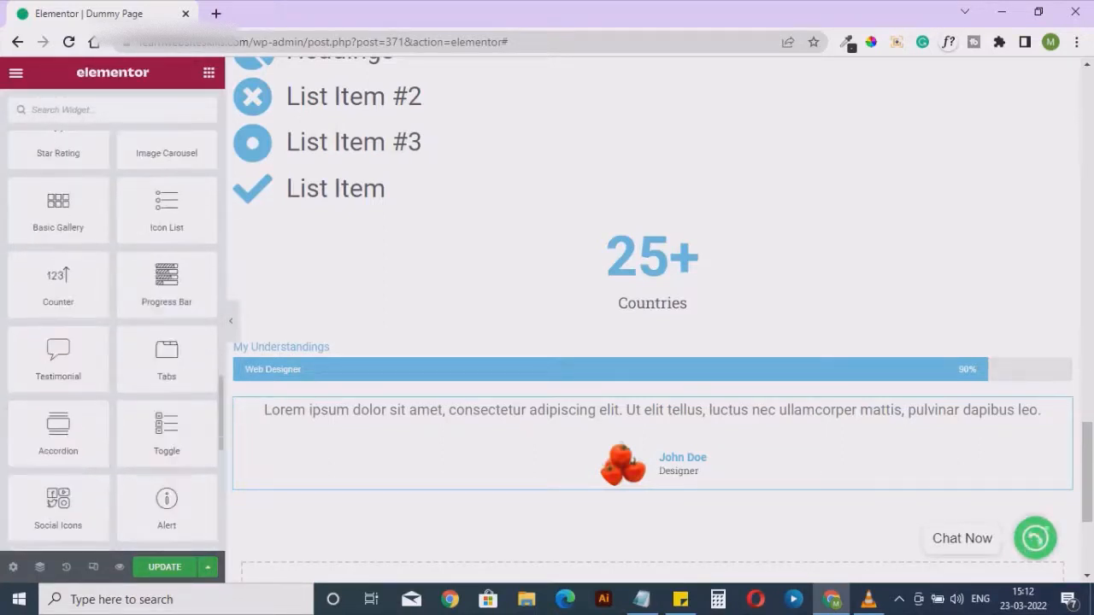
scroll(58, 494, down, 1)
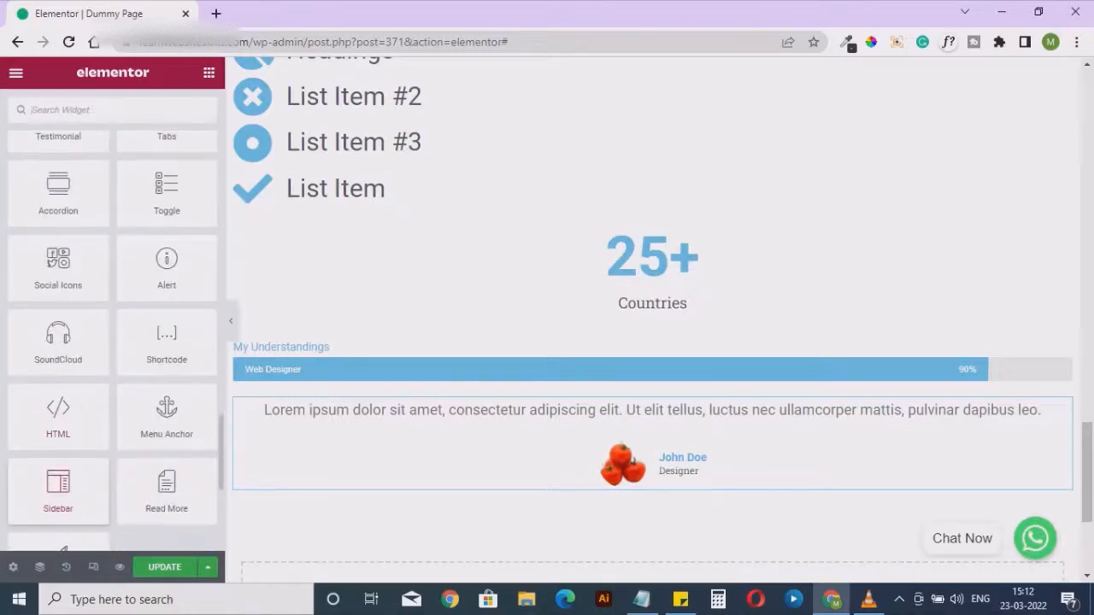
scroll(58, 492, down, 2)
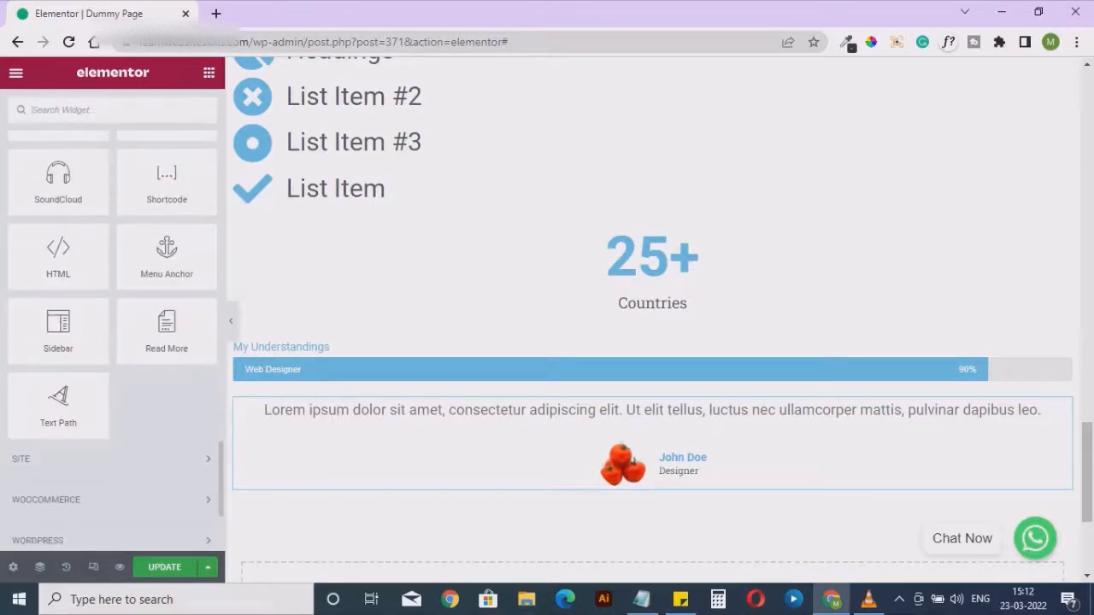
scroll(112, 342, up, 4)
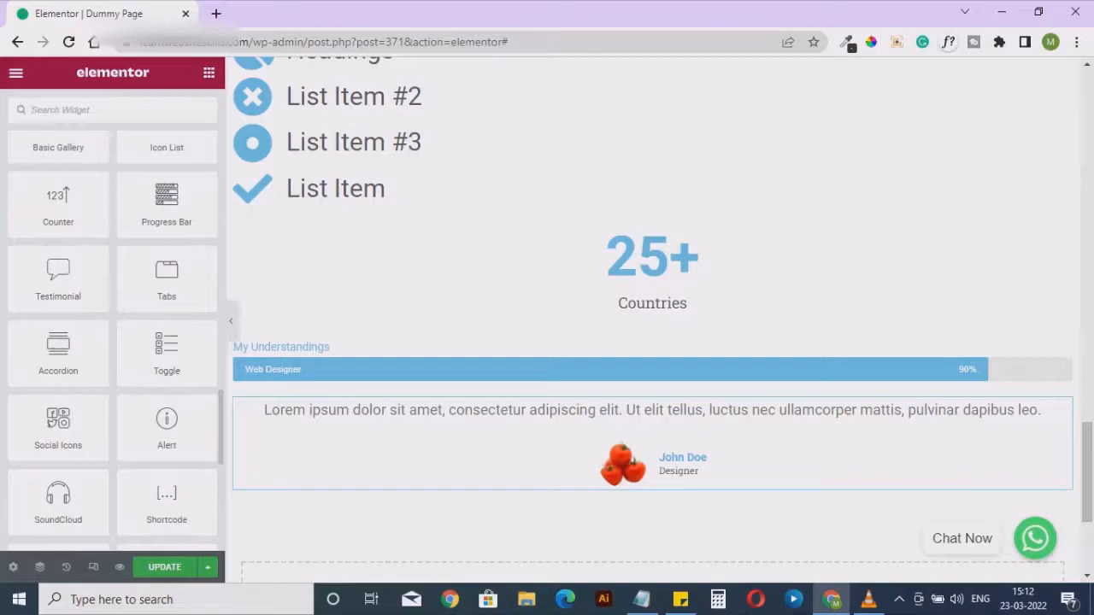
drag(167, 275, 617, 485)
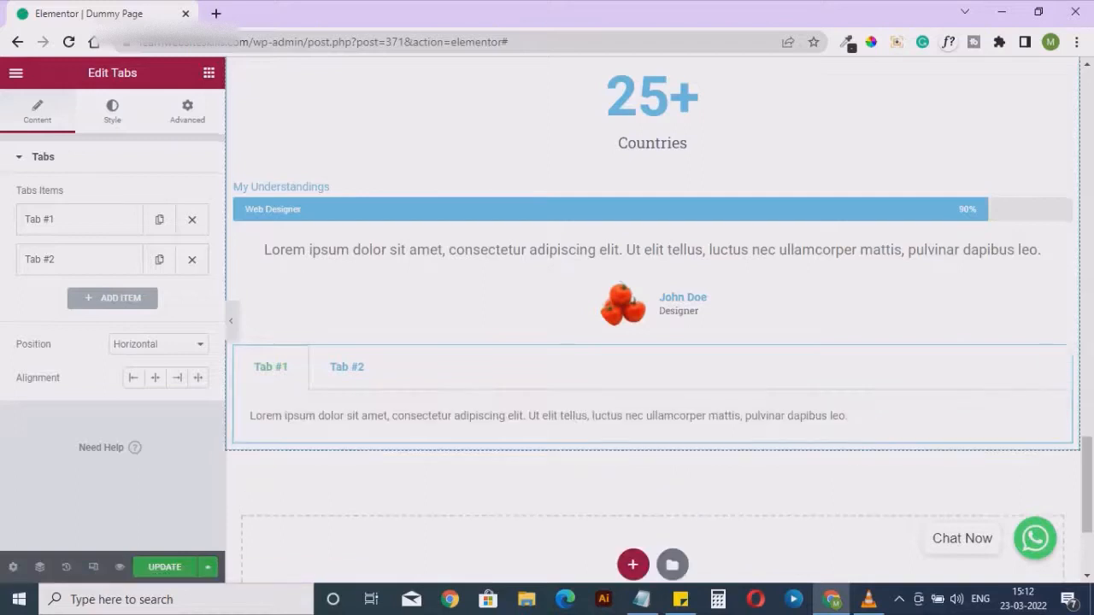
Change the first tab's title to "Product 1" and collapse its settings
click(80, 220)
click(86, 277)
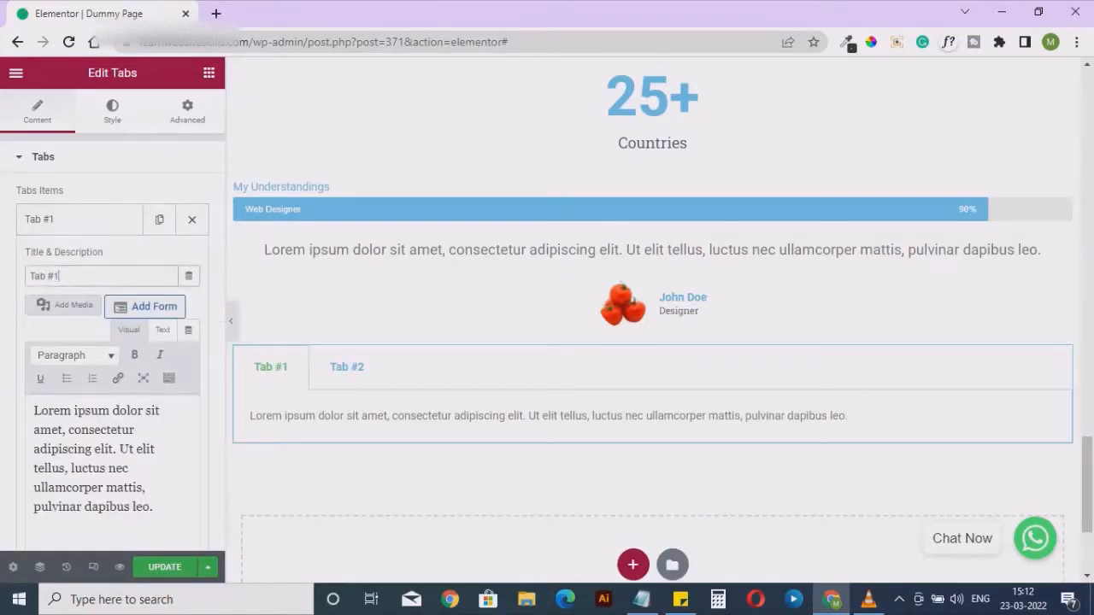
key(ctrl+a)
text(M)
key(BackSpace)
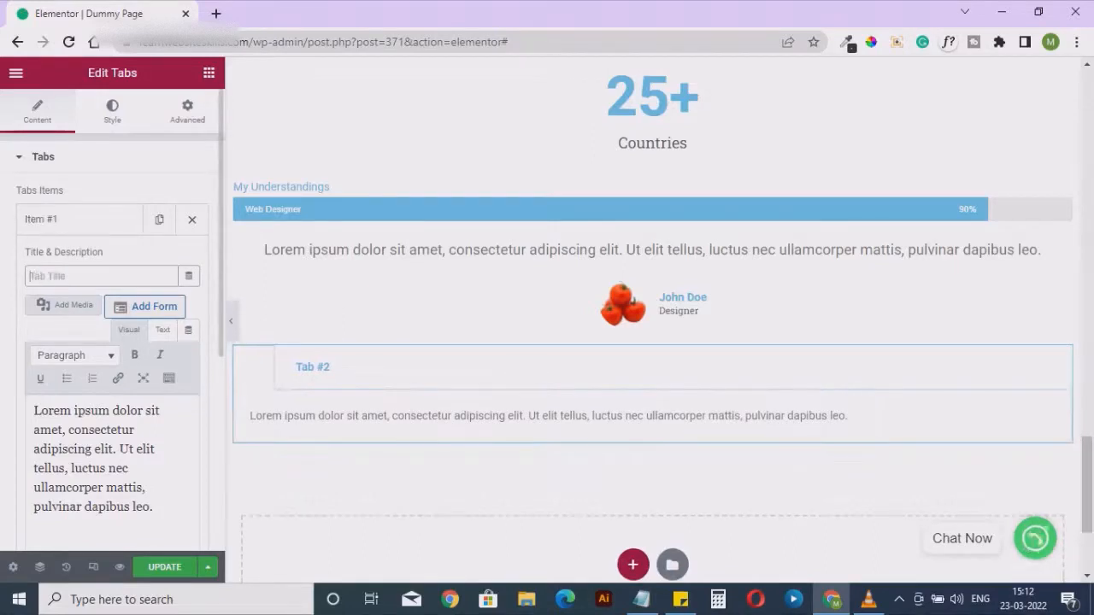
text(M)
key(BackSpace)
text(P)
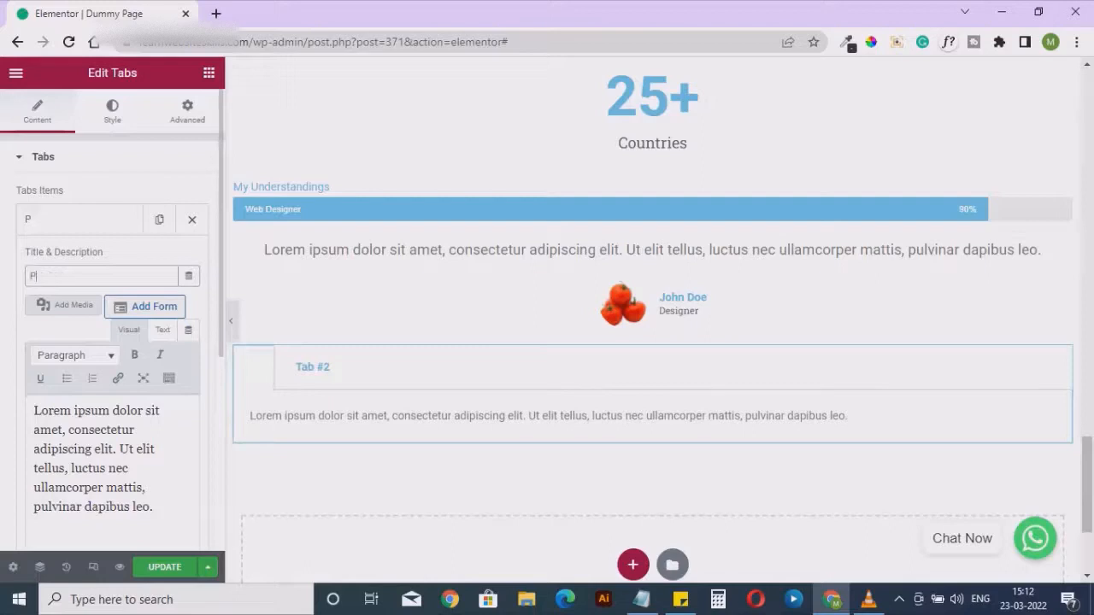
text(roduct 1)
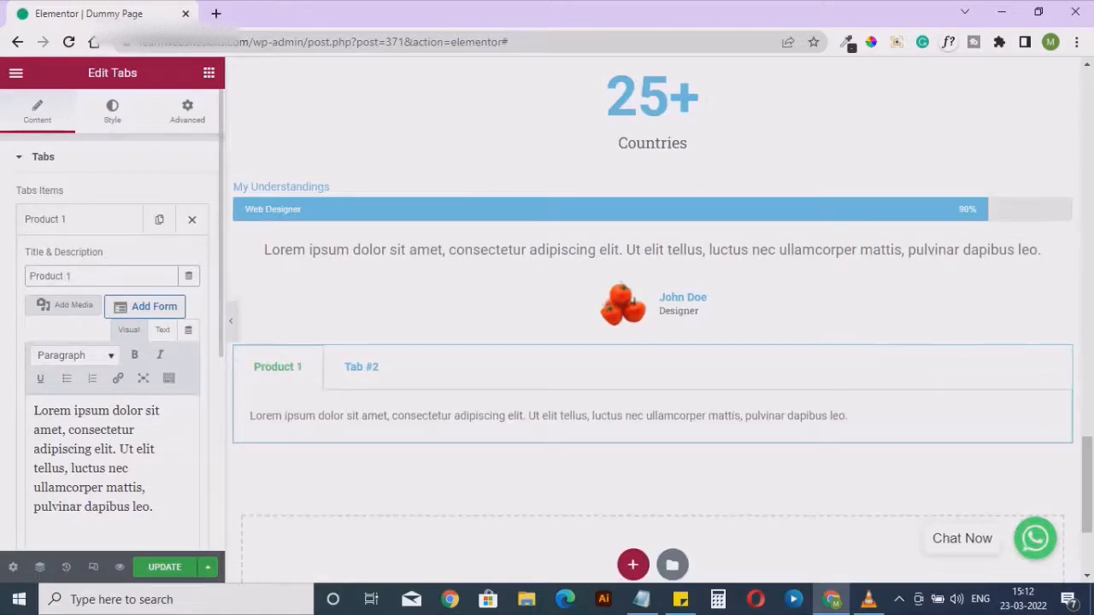
click(80, 220)
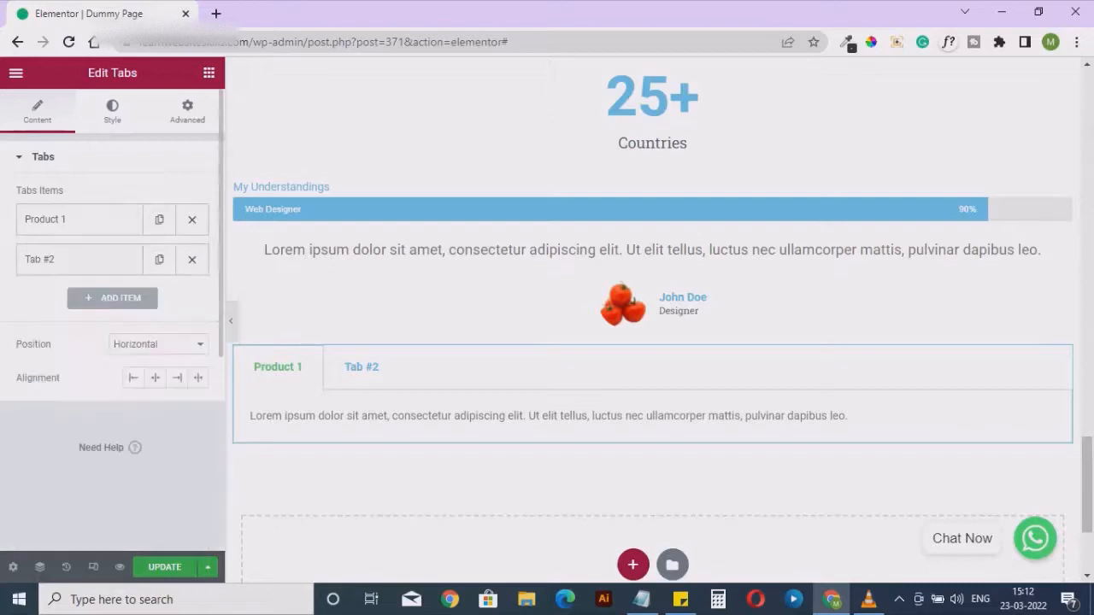
Change the second tab's title to "Product 2" and collapse its settings
click(79, 260)
triple_click(44, 316)
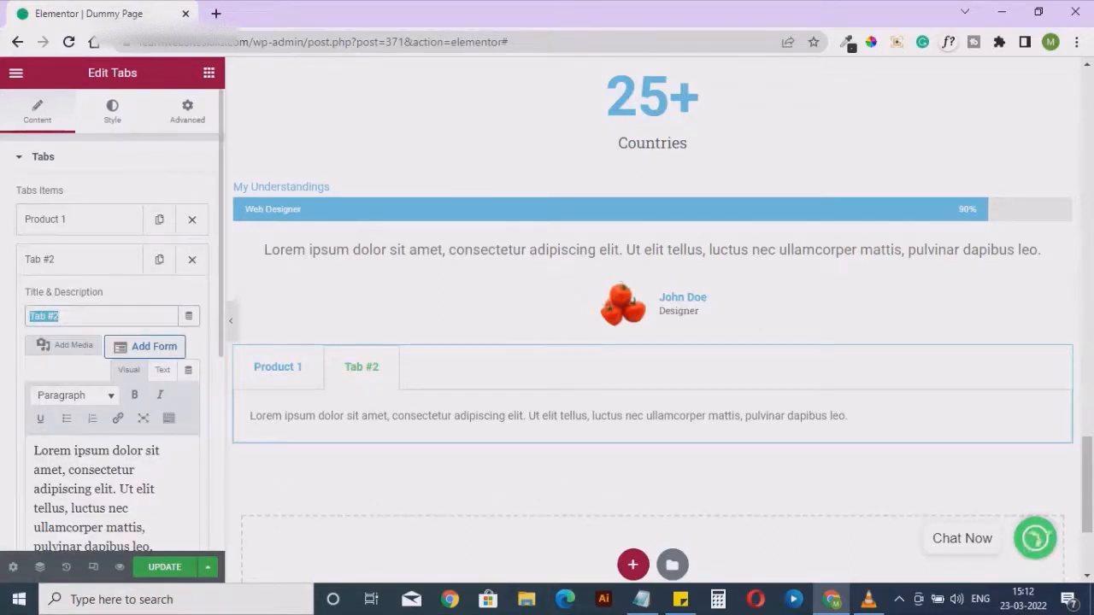
text(Product)
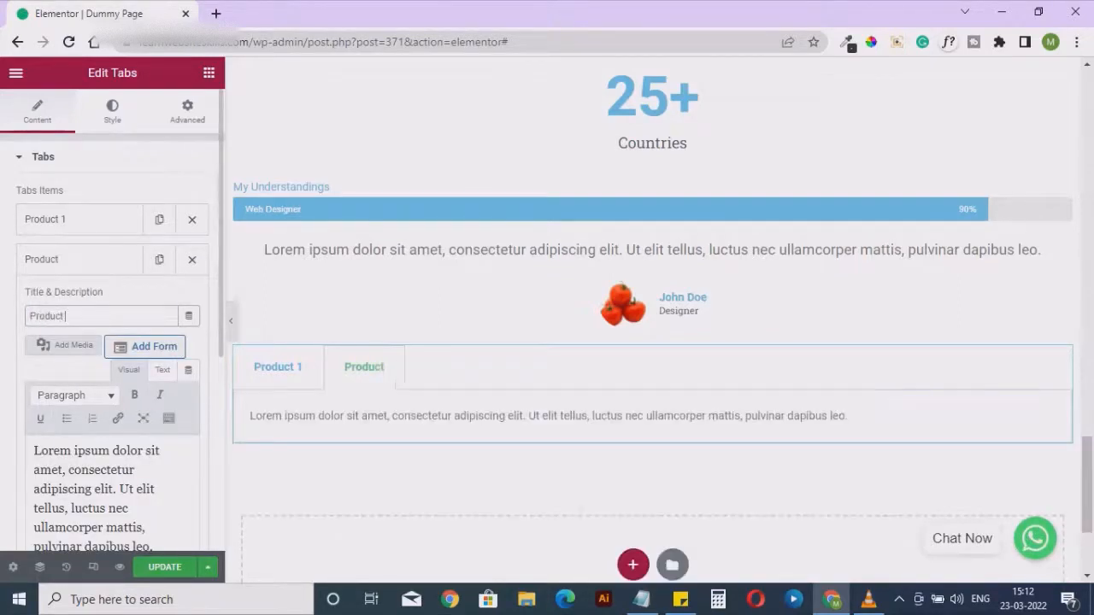
text( 2)
click(83, 260)
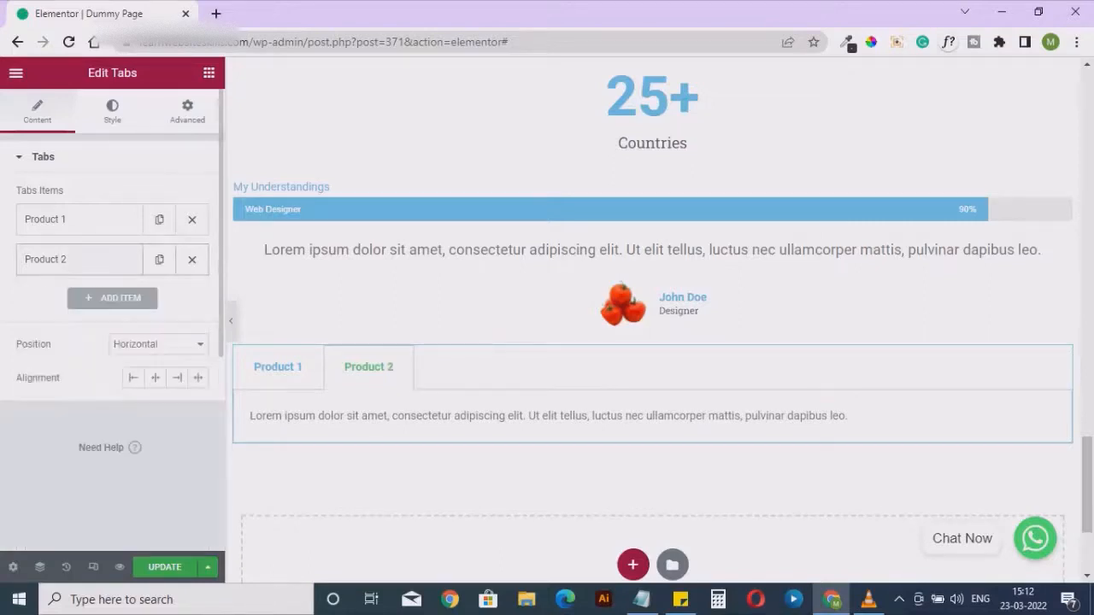
Examine the description text of the Product 2 tab and of the Product 1 tab in the Tabs widget's content settings
click(83, 260)
scroll(111, 342, down, 1)
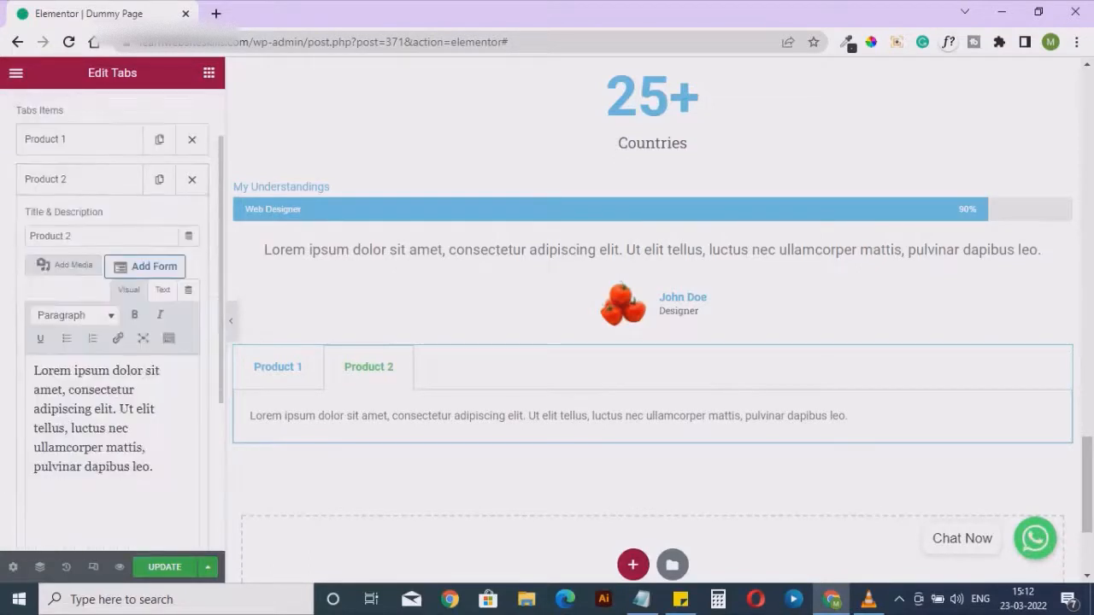
drag(34, 371, 154, 466)
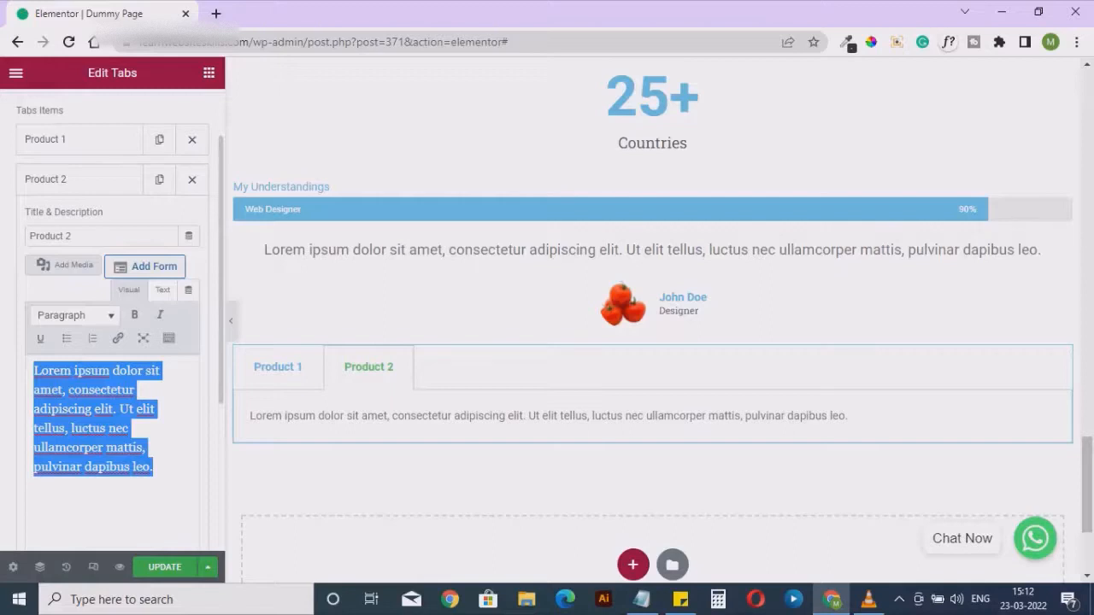
click(51, 139)
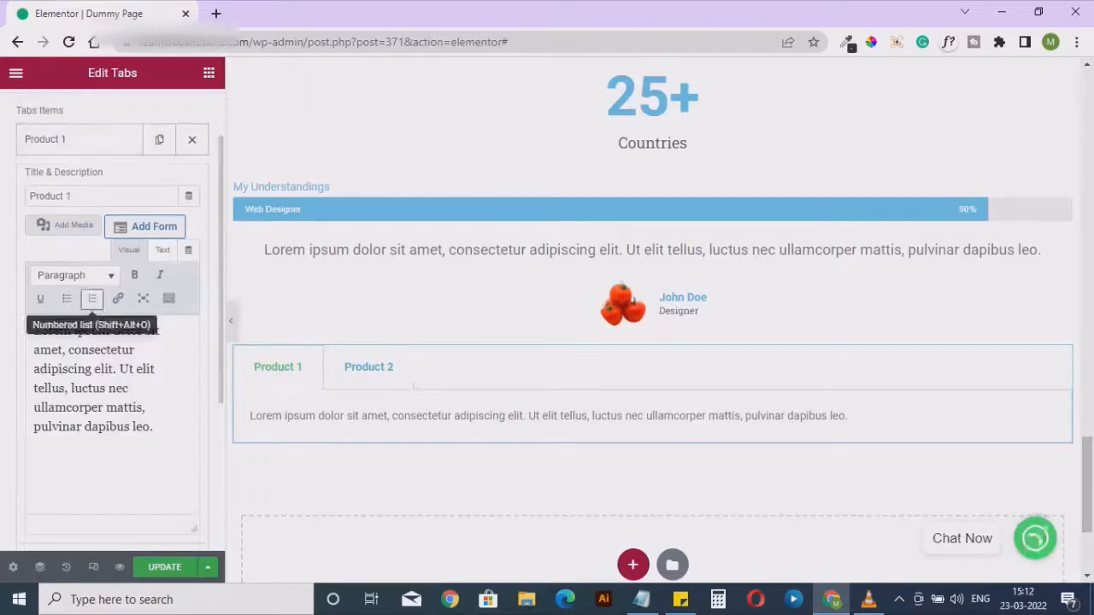
drag(35, 331, 154, 427)
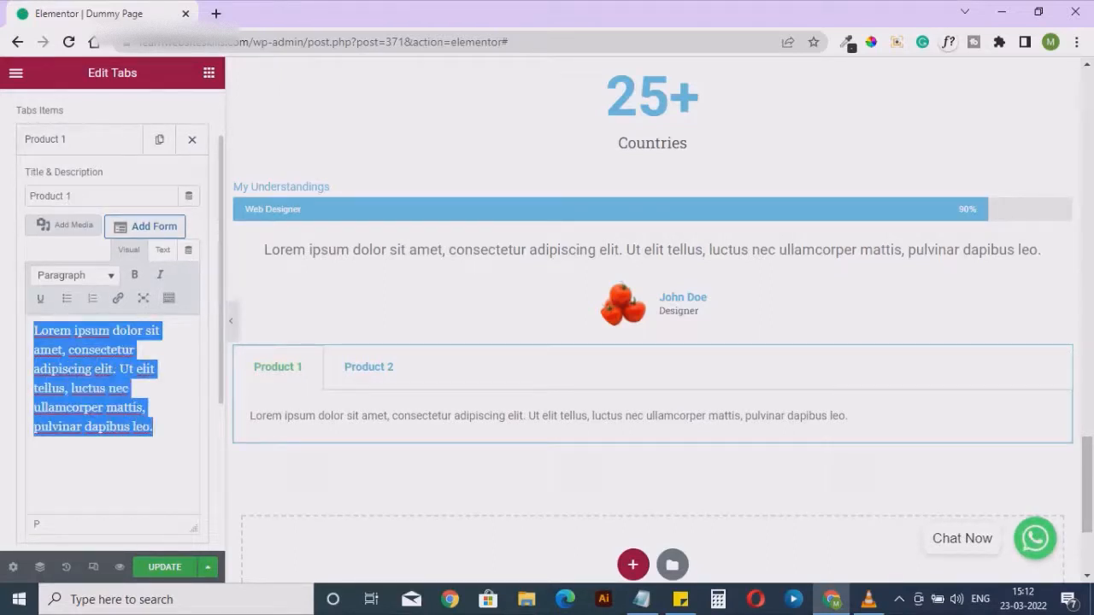
scroll(111, 342, up, 1)
click(38, 111)
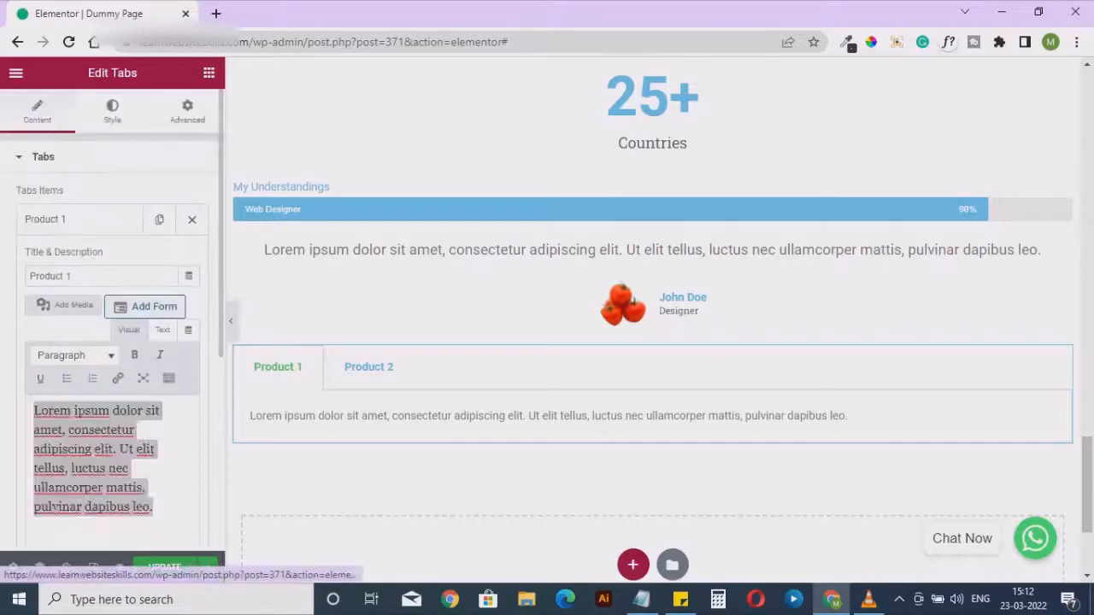
Look through the Tabs widget's border, title and content style settings and its advanced margin and padding options
click(112, 111)
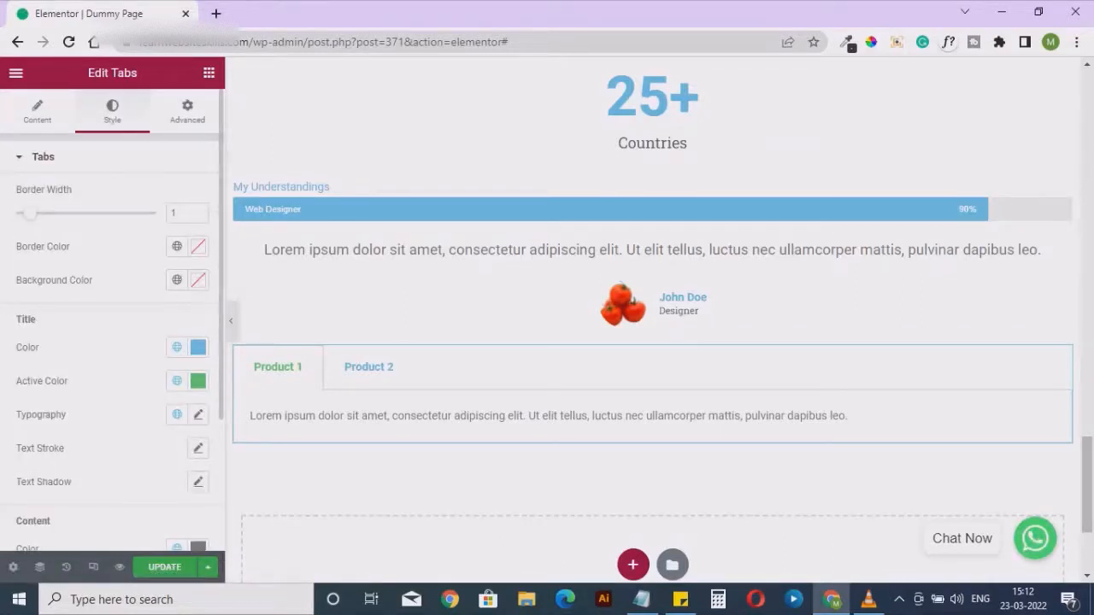
mouse_move(30, 213)
mouse_down()
mouse_move(58, 214)
mouse_move(30, 214)
mouse_up()
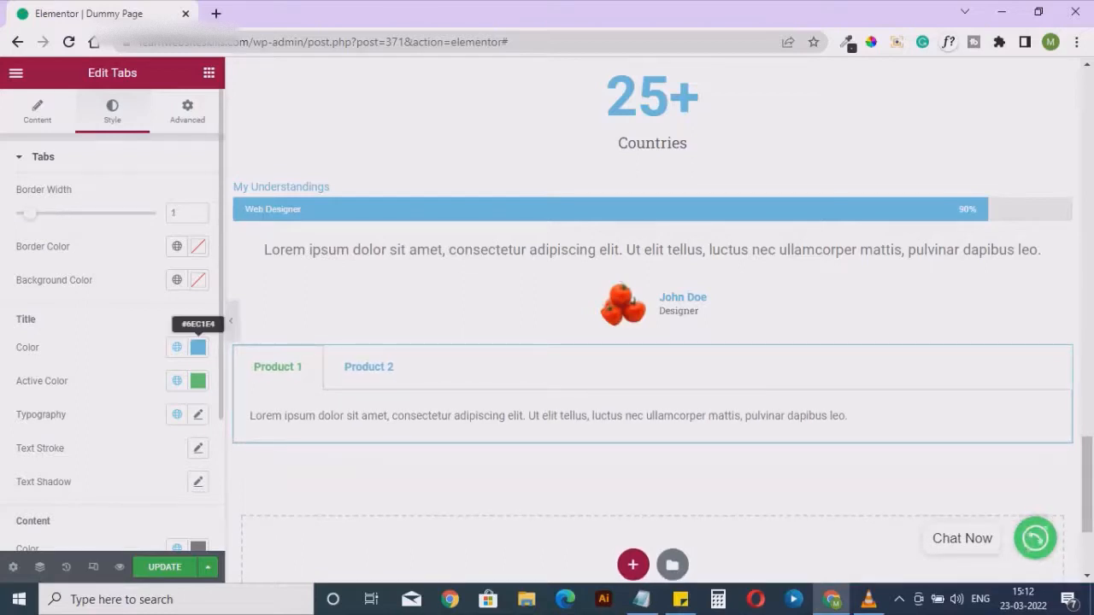
scroll(176, 382, down, 1)
scroll(198, 380, down, 1)
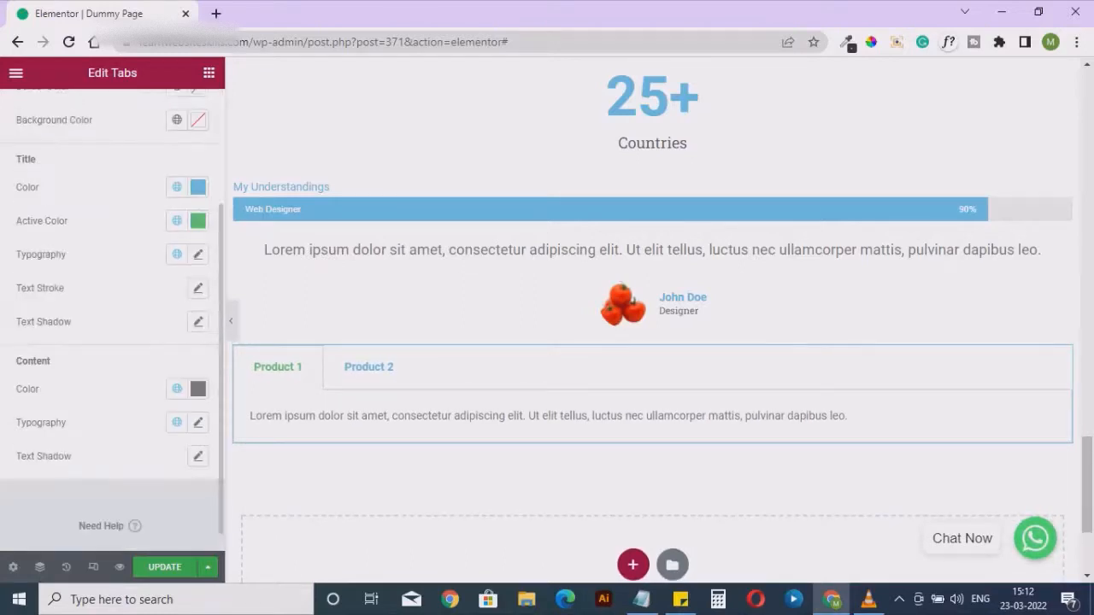
scroll(198, 381, up, 2)
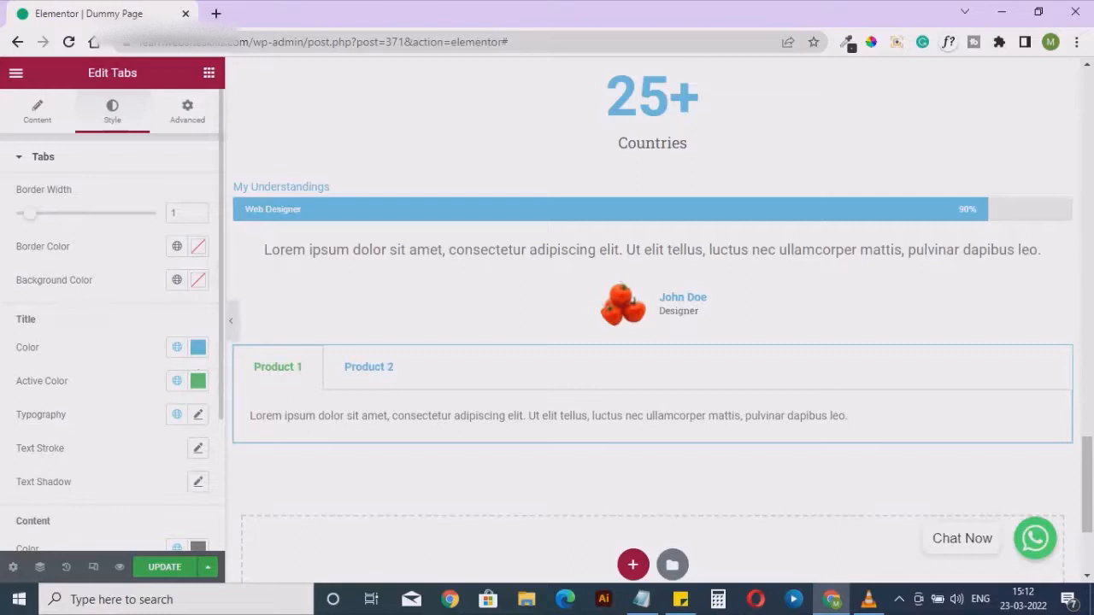
click(187, 111)
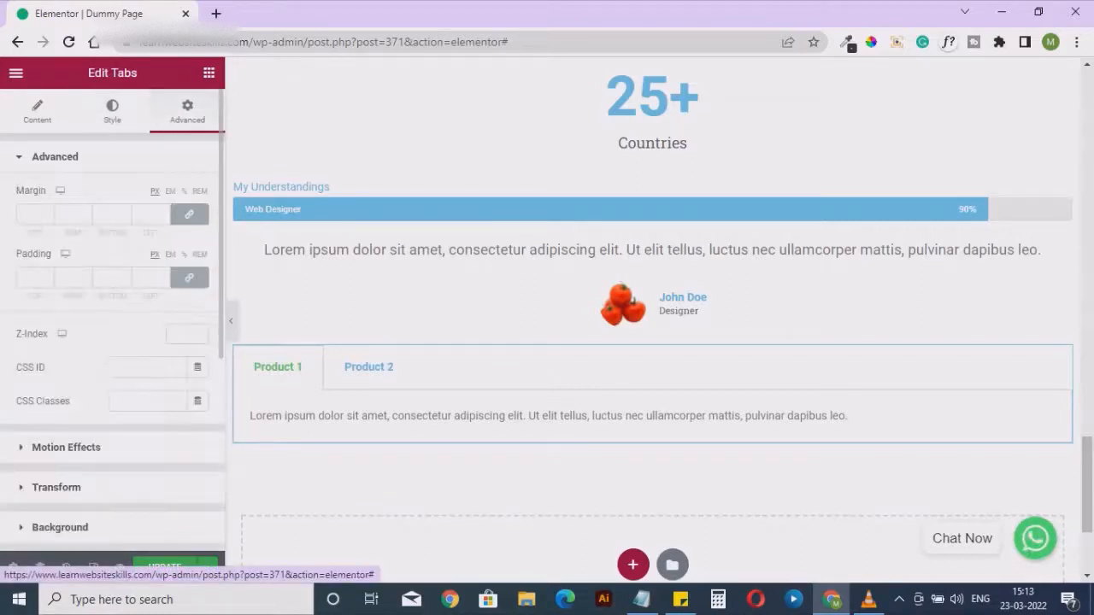
scroll(112, 342, down, 4)
scroll(112, 342, up, 4)
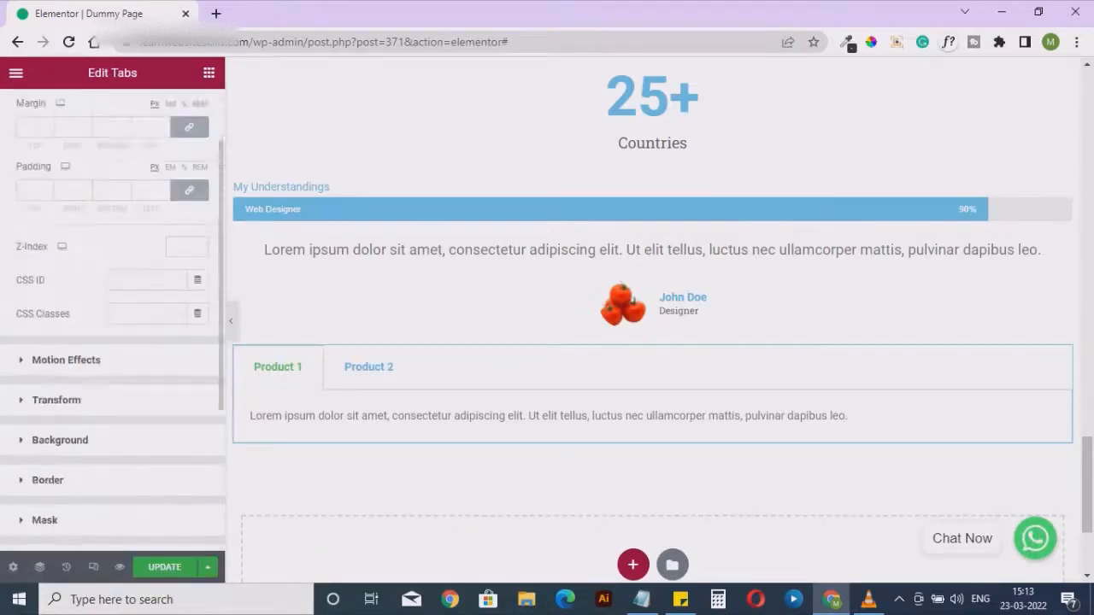
Switch back and forth between the Product 1 and Product 2 tabs on the page to check their content, ending on Product 2
click(368, 366)
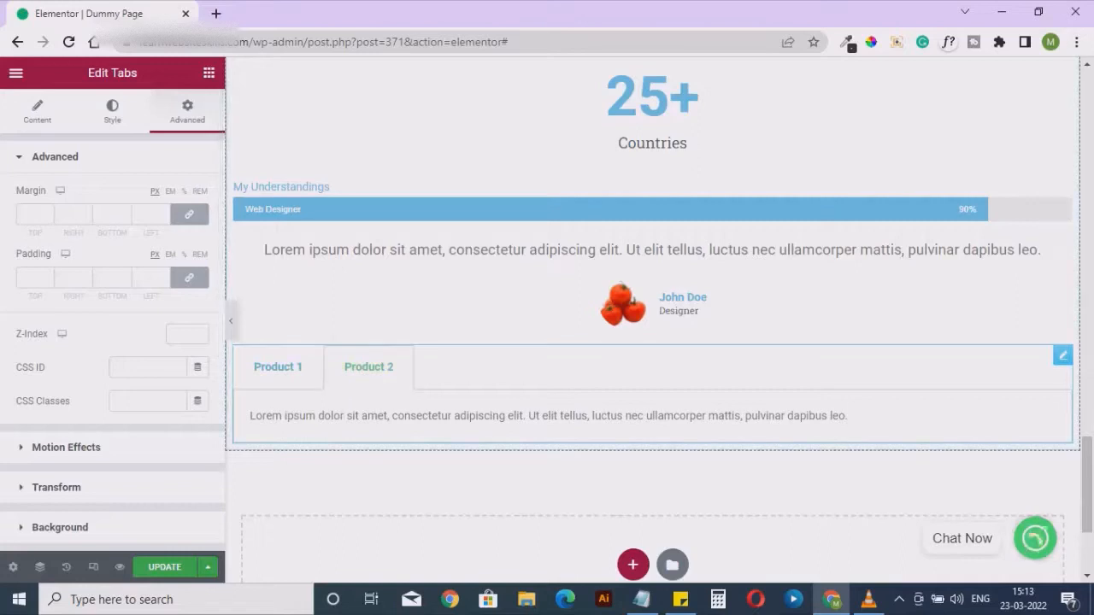
click(278, 367)
click(368, 367)
click(278, 367)
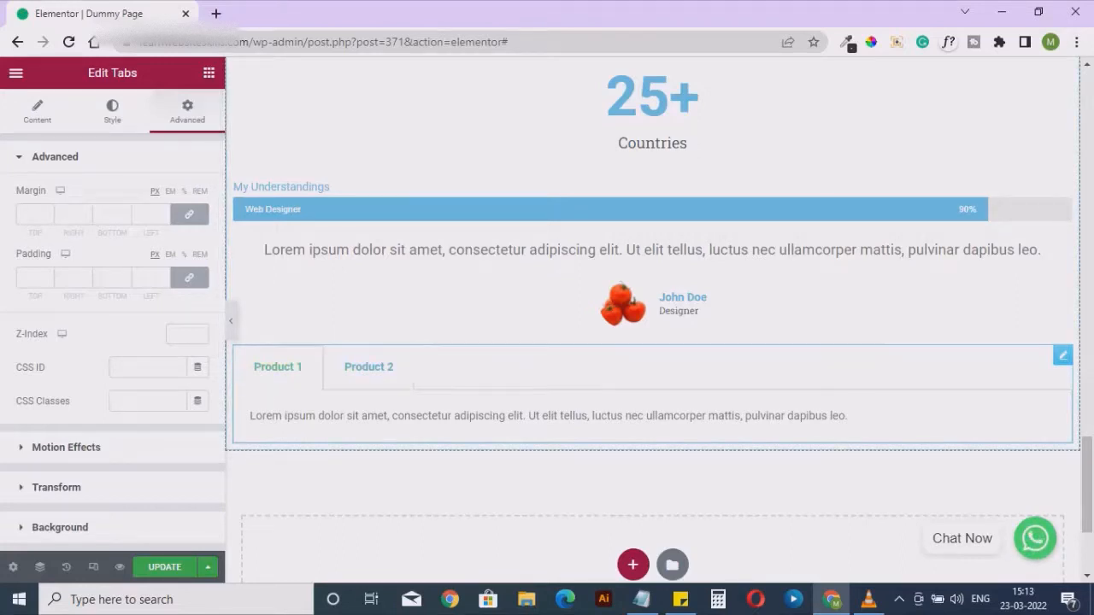
click(368, 366)
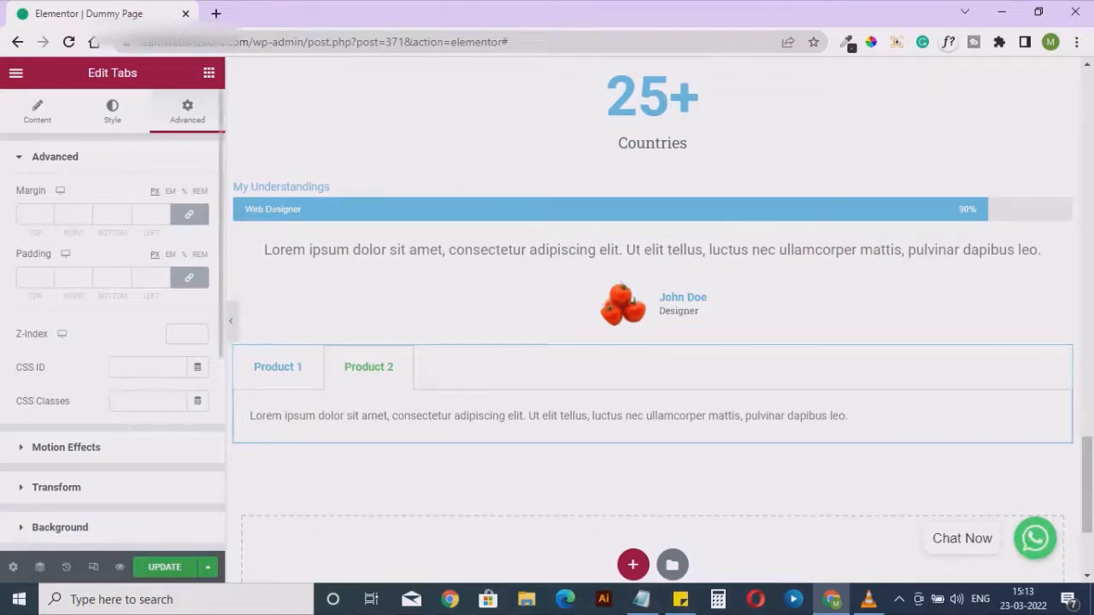
Add an Accordion widget from the general widgets directly below the product tabs
click(208, 72)
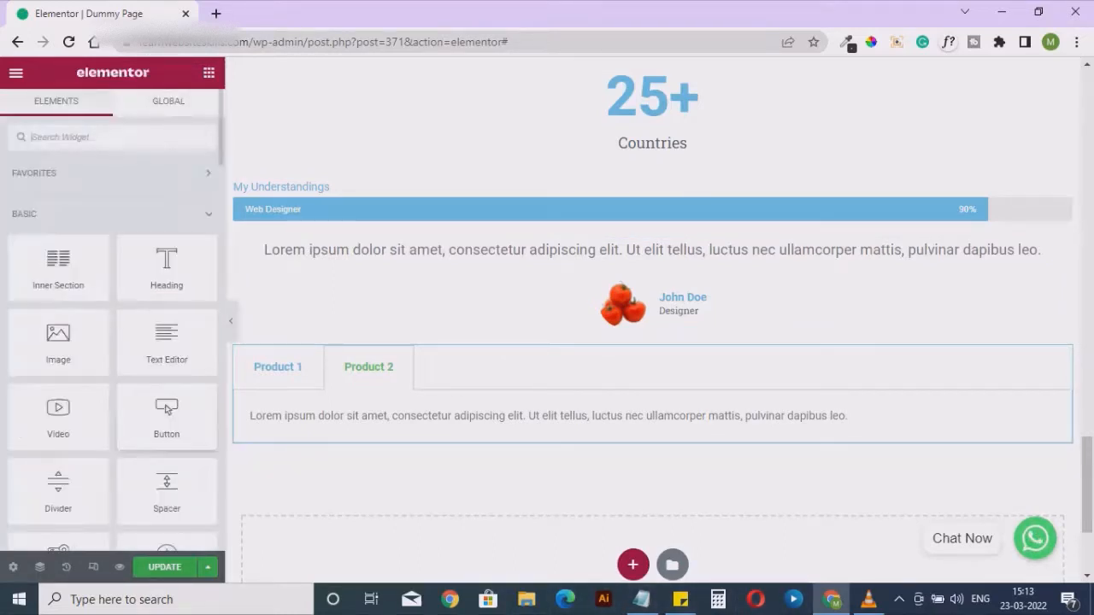
scroll(168, 396, down, 10)
scroll(168, 396, down, 12)
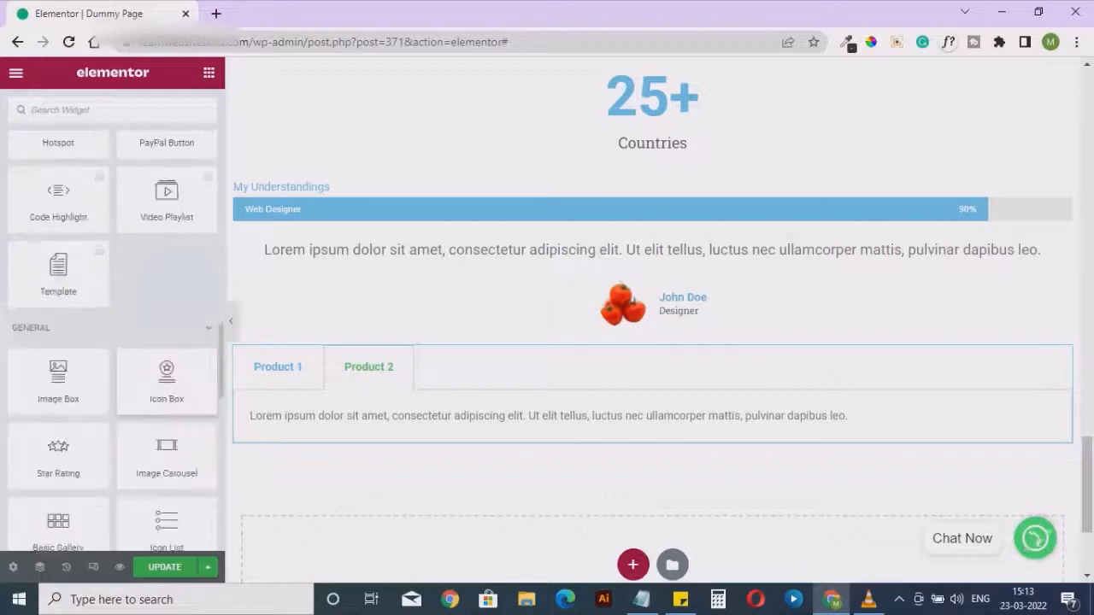
scroll(167, 367, down, 3)
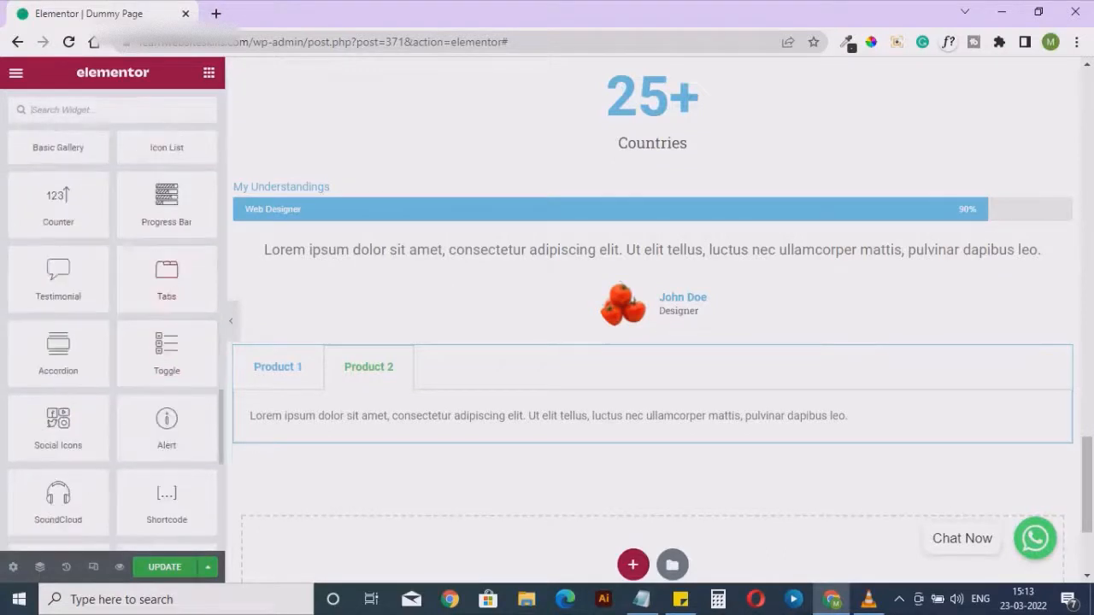
drag(58, 350, 393, 440)
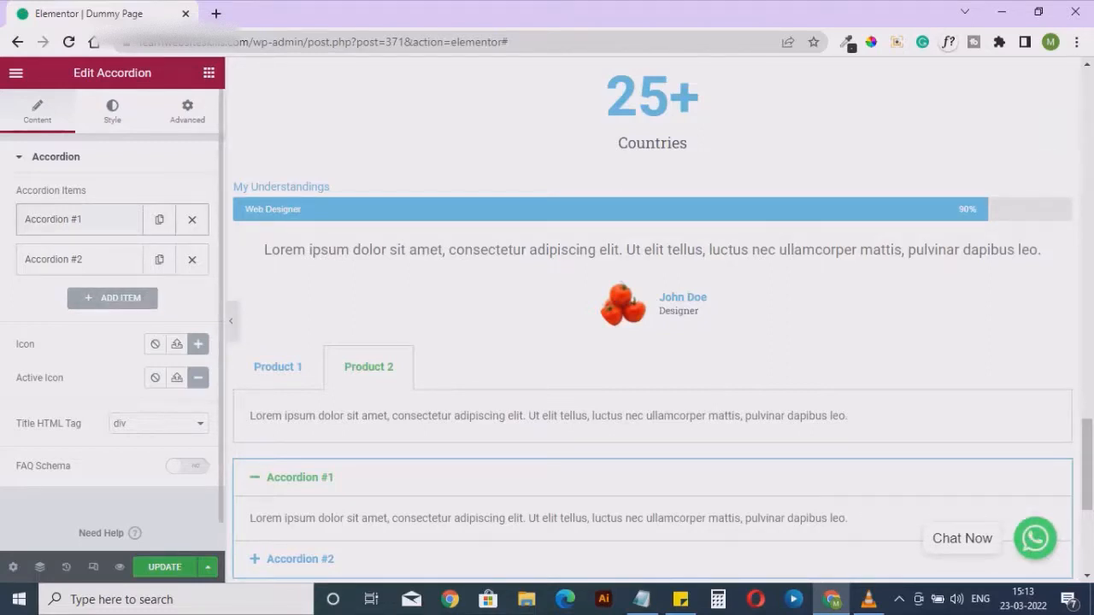
Collapse and expand the first accordion item on the page to check how it behaves
click(300, 477)
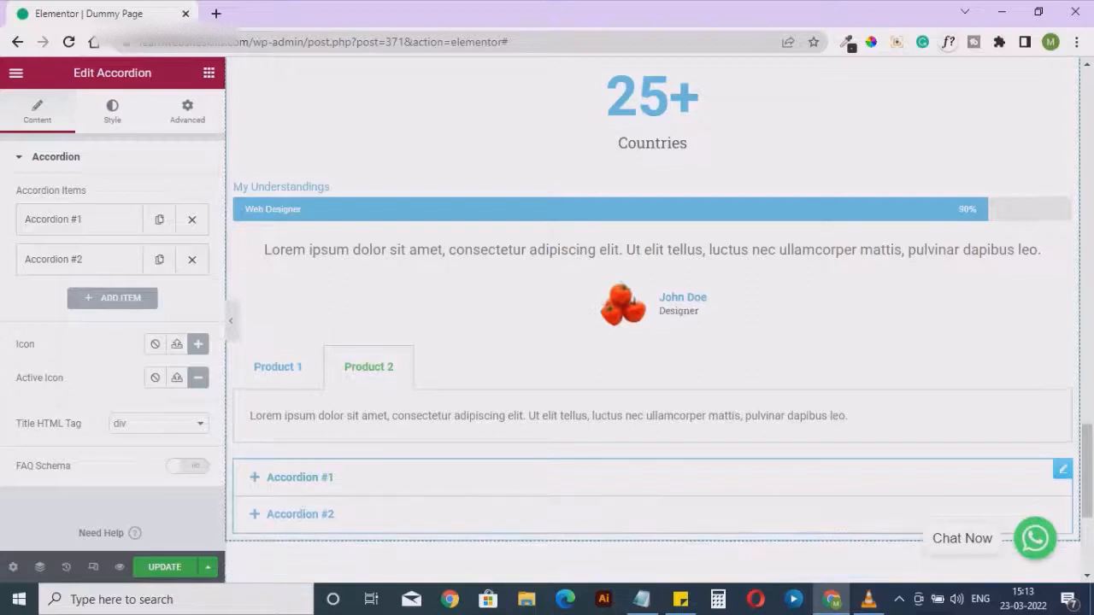
click(300, 478)
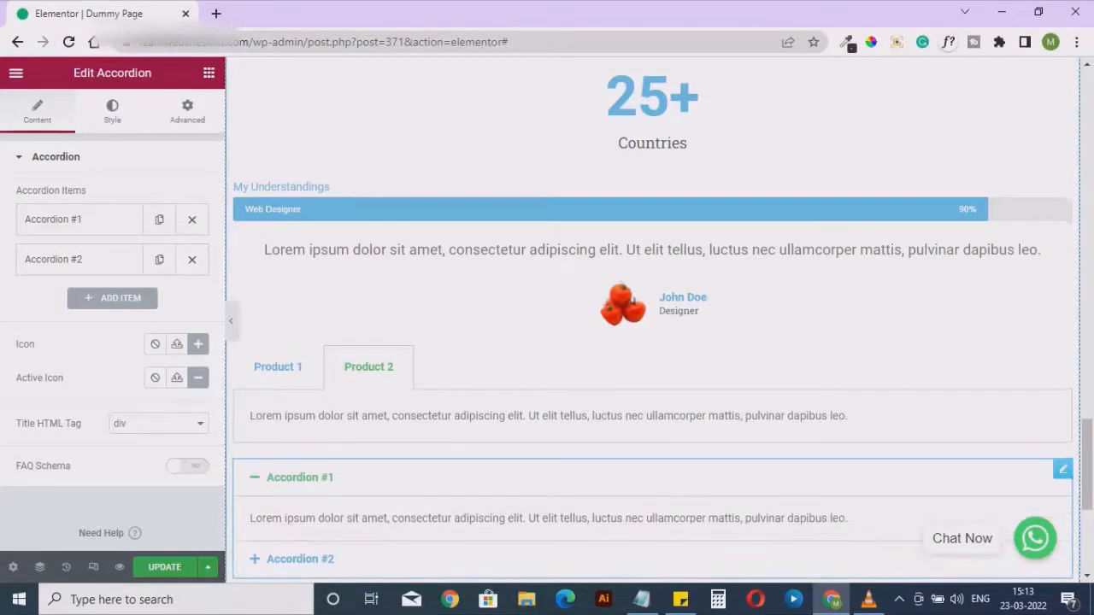
click(300, 478)
scroll(300, 477, down, 3)
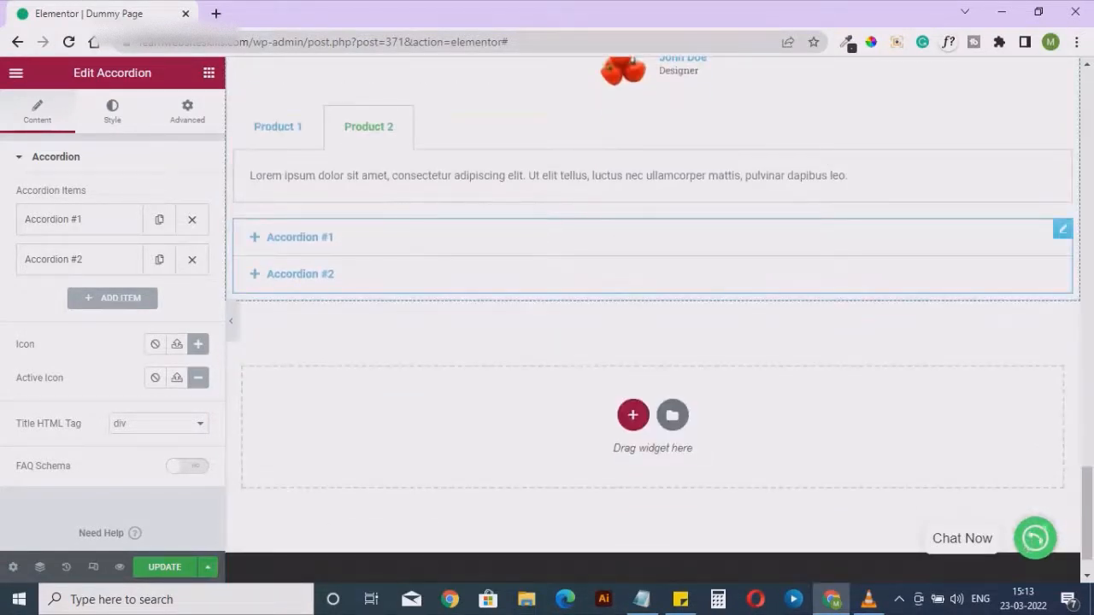
click(300, 238)
click(300, 238)
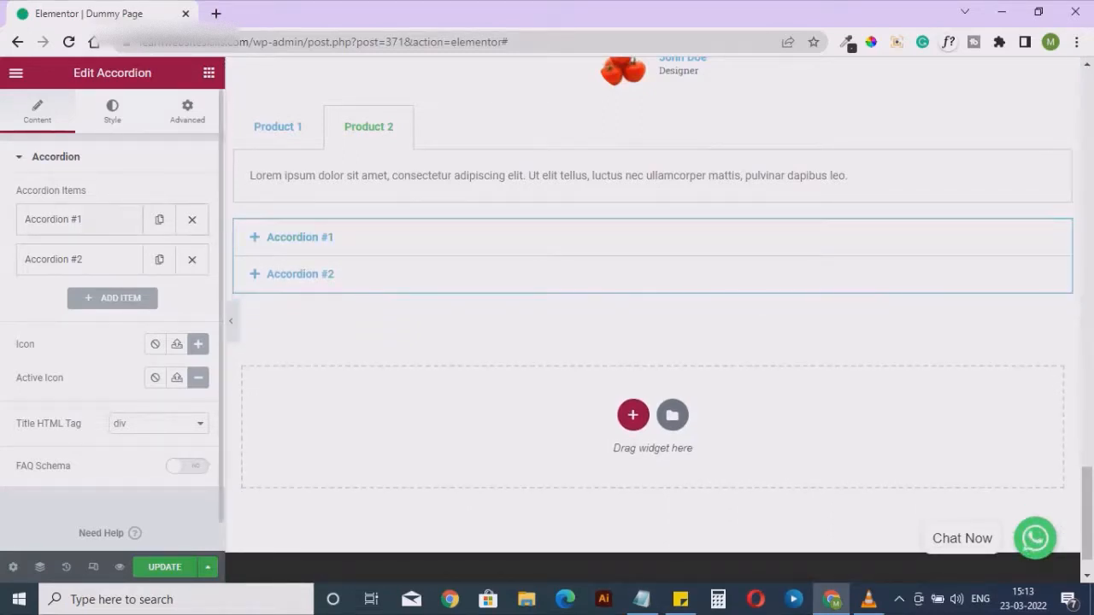
Set the accordion's icon to the angle-down arrow and its active icon to the chevron-up arrow from the recommended icons
click(197, 344)
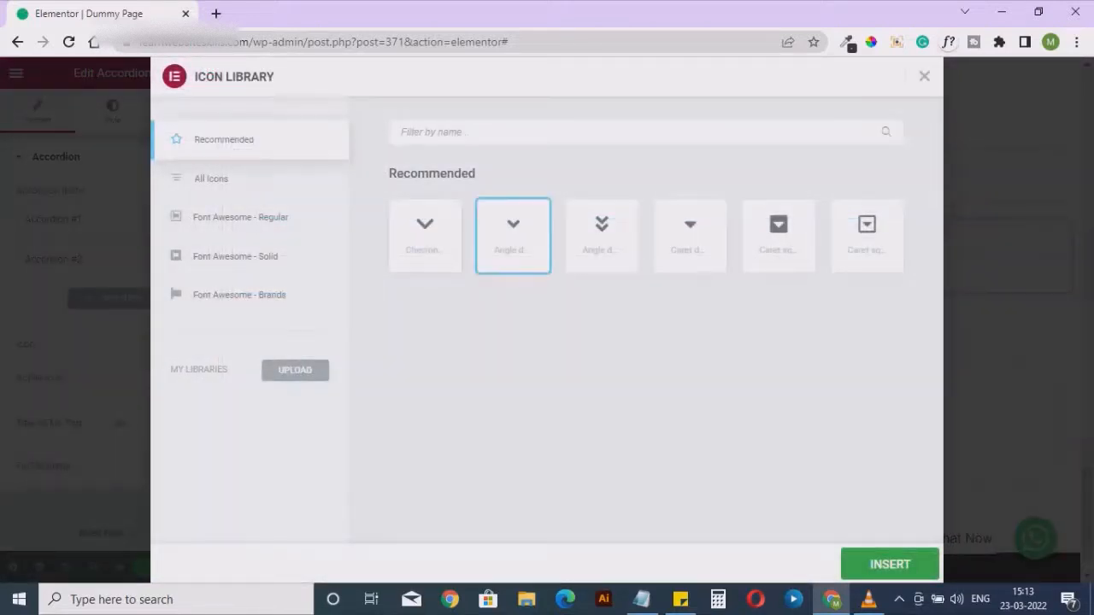
click(889, 565)
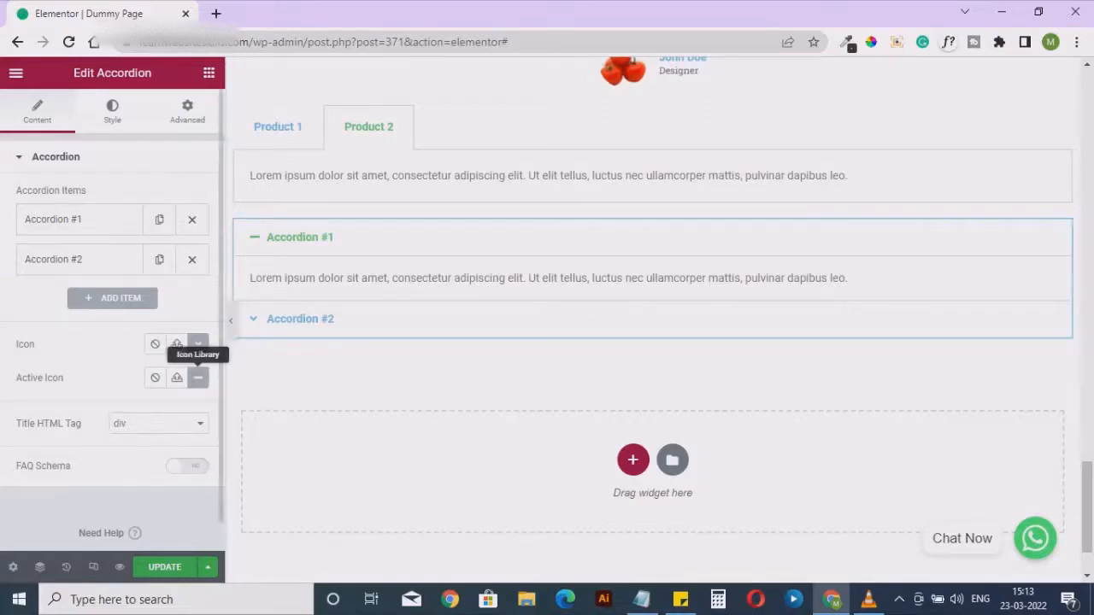
click(176, 344)
click(425, 235)
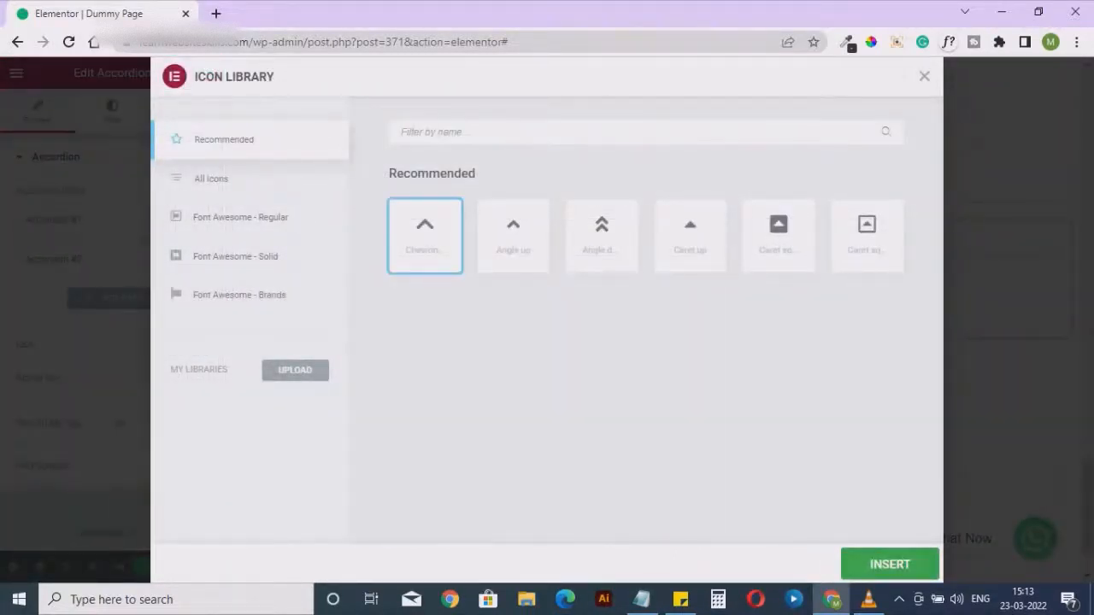
click(890, 565)
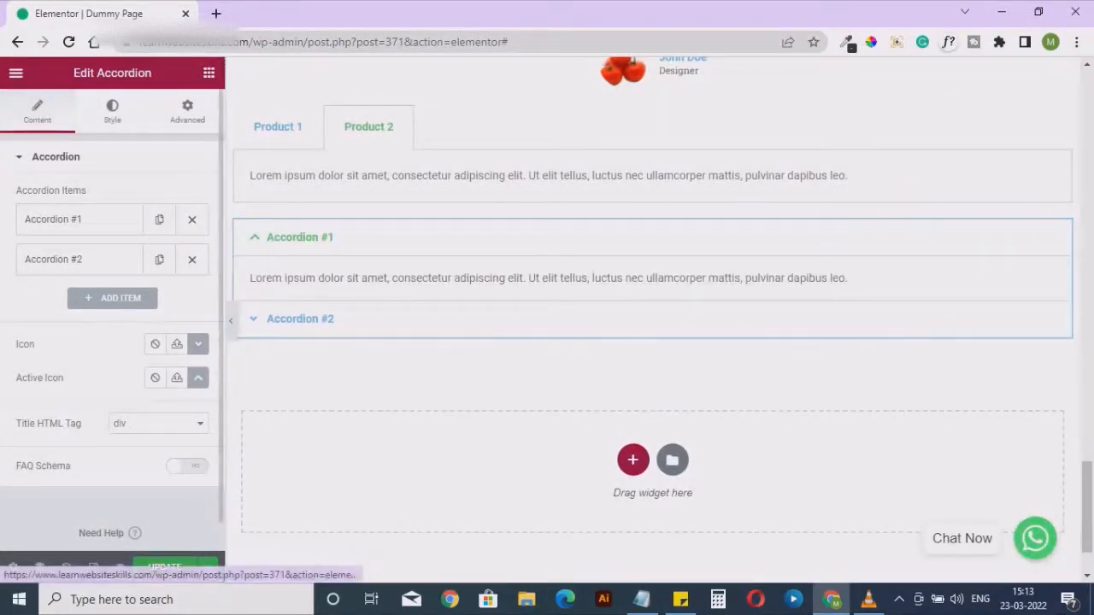
Examine the title and description text of the first accordion item in the content settings
click(112, 111)
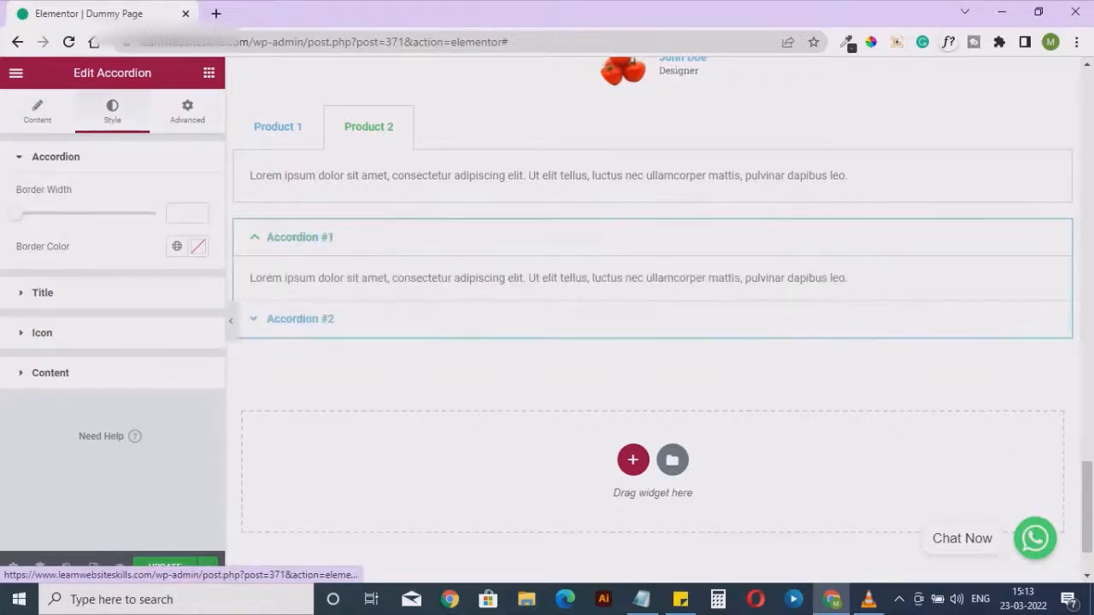
click(37, 111)
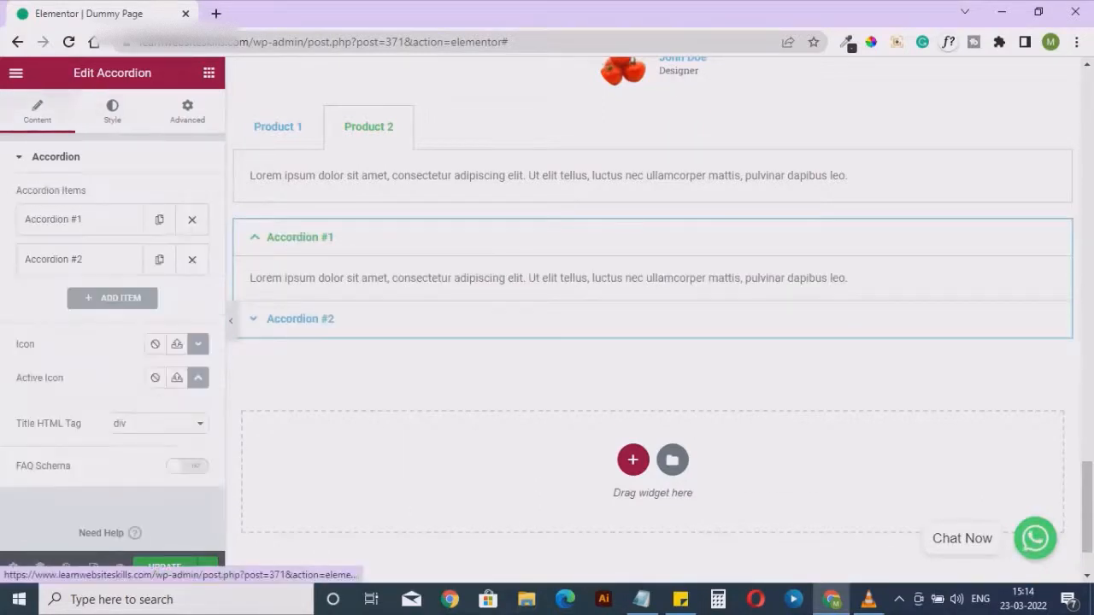
click(78, 219)
triple_click(59, 276)
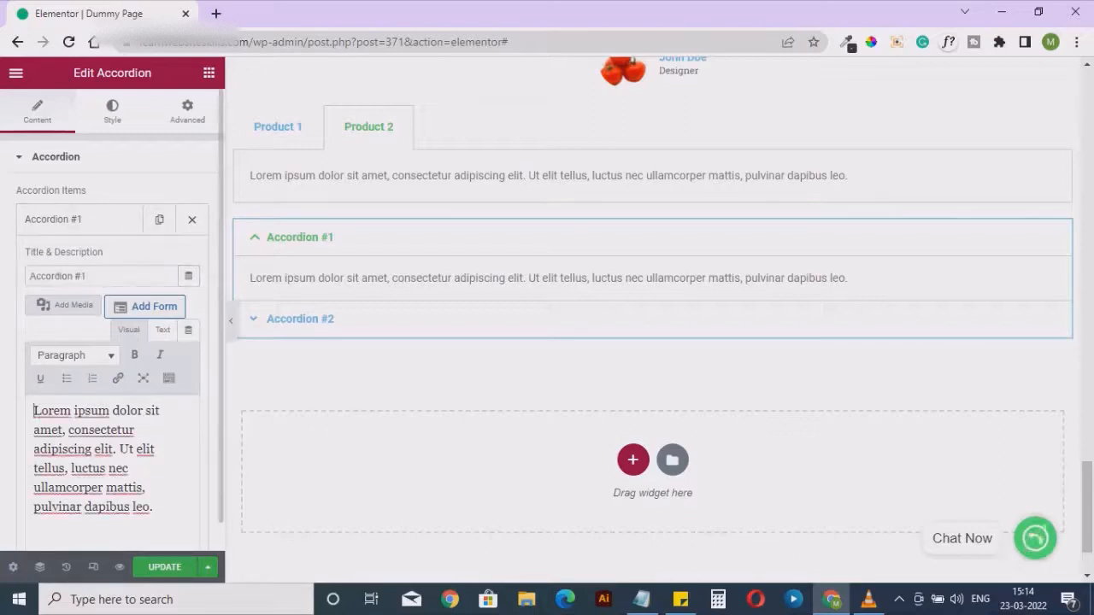
drag(34, 410, 153, 507)
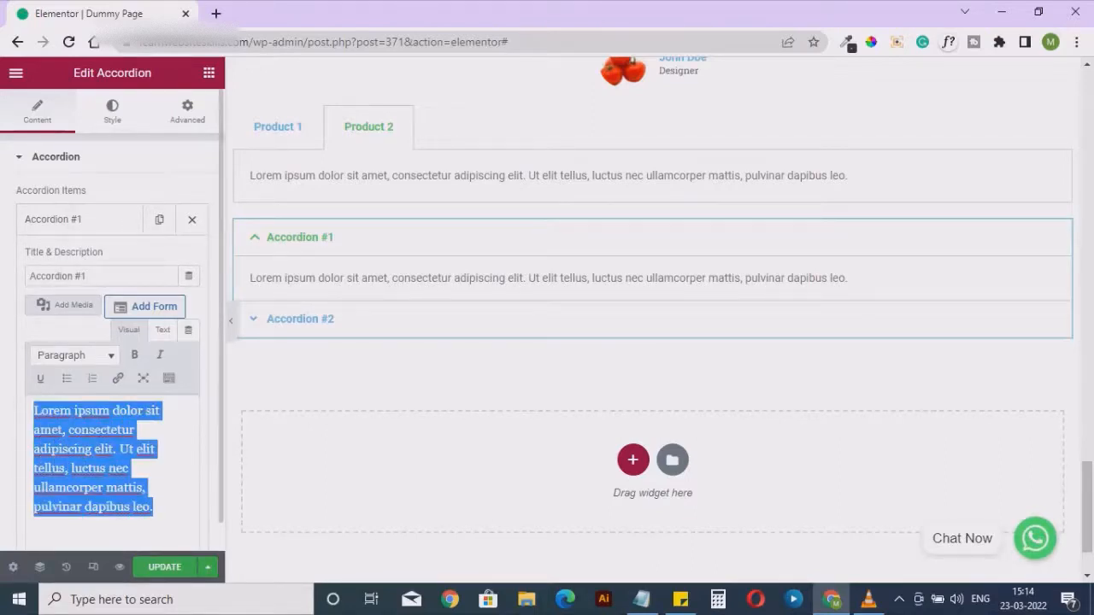
Look through the accordion's border, title and icon style settings and its advanced margin and padding options
click(112, 111)
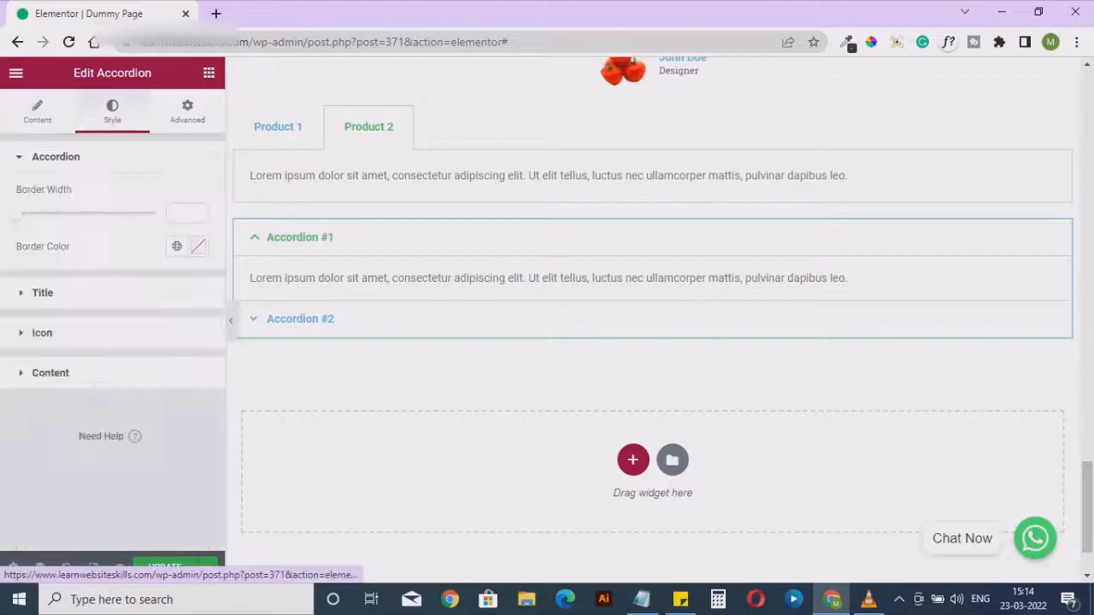
click(43, 293)
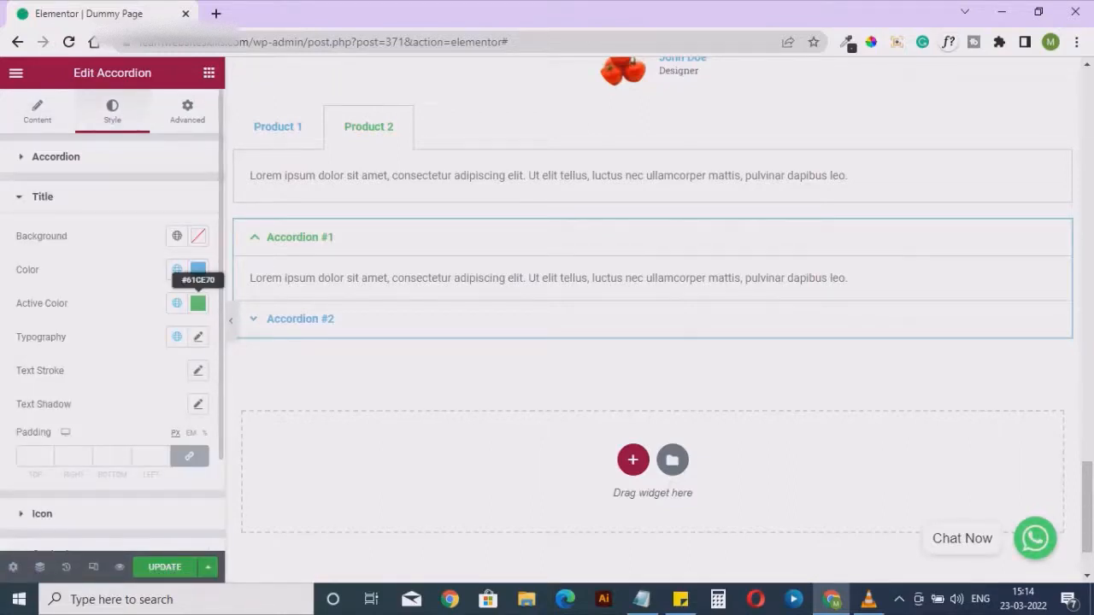
scroll(189, 456, down, 1)
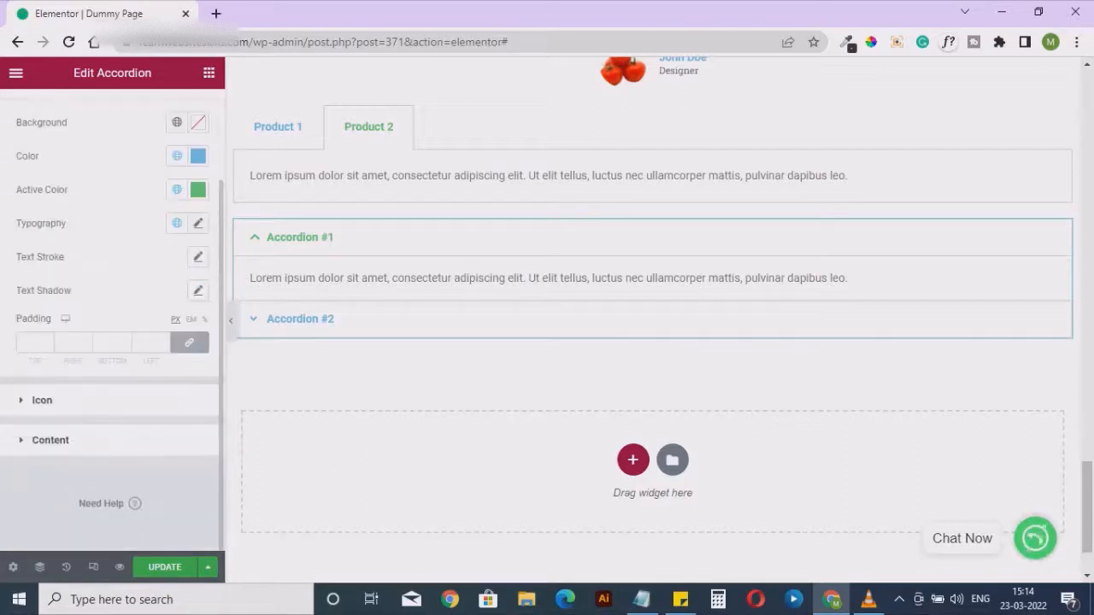
click(41, 400)
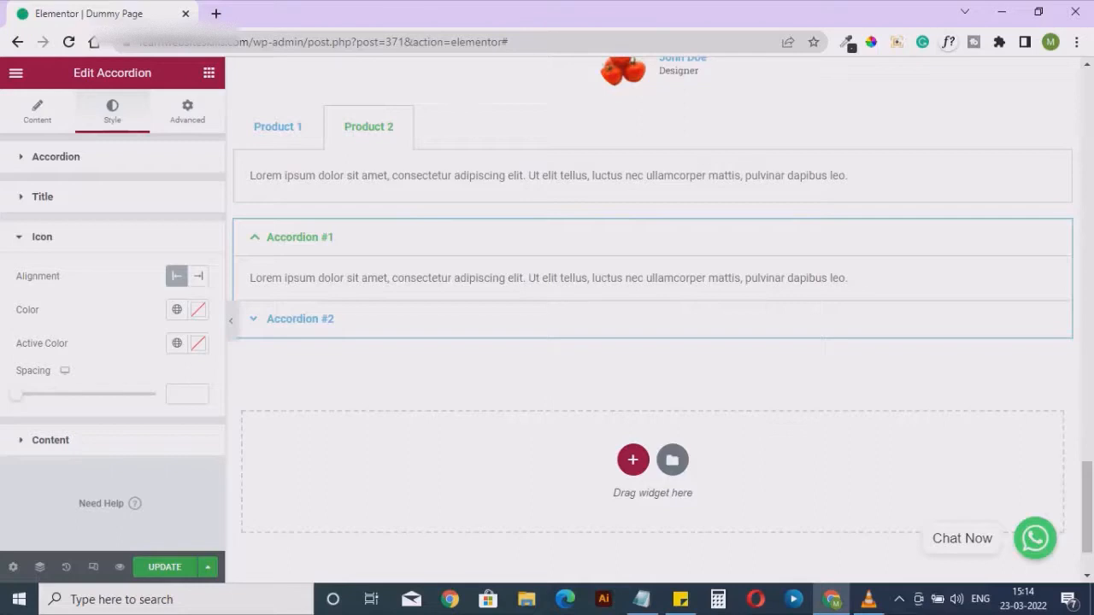
click(181, 394)
click(188, 111)
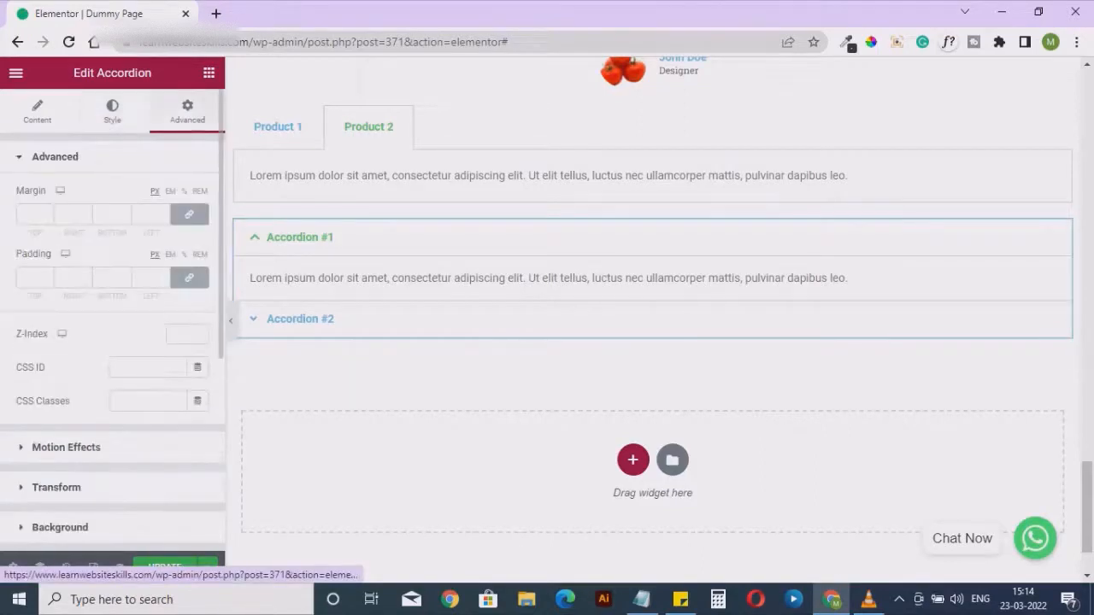
Look through the accordion's remaining advanced sections, from Motion Effects to Custom CSS, and return to its content settings
scroll(111, 342, down, 4)
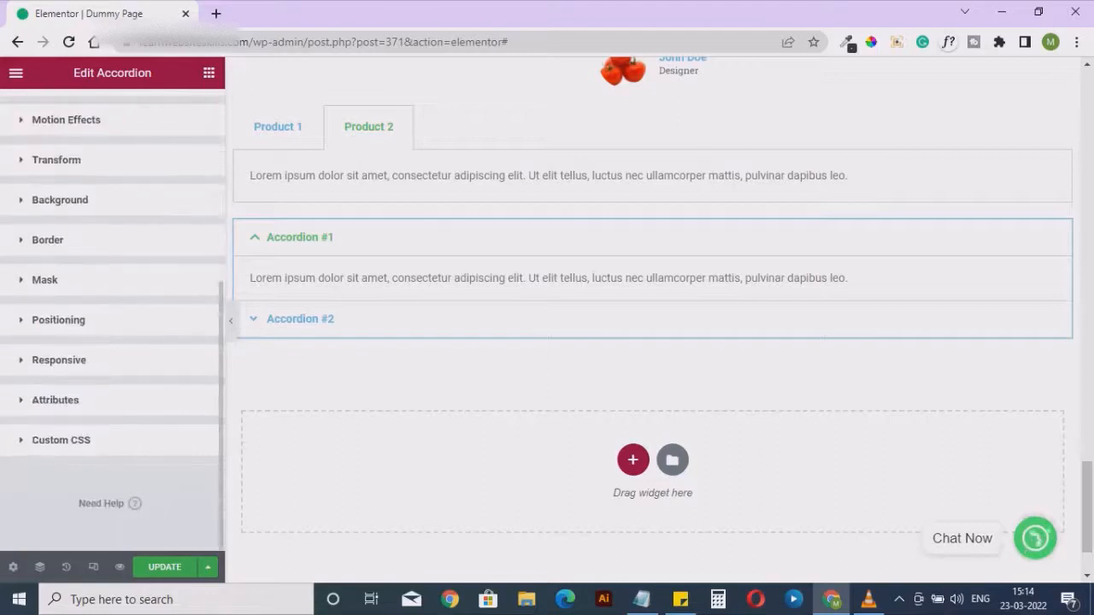
scroll(111, 325, up, 1)
scroll(112, 325, up, 3)
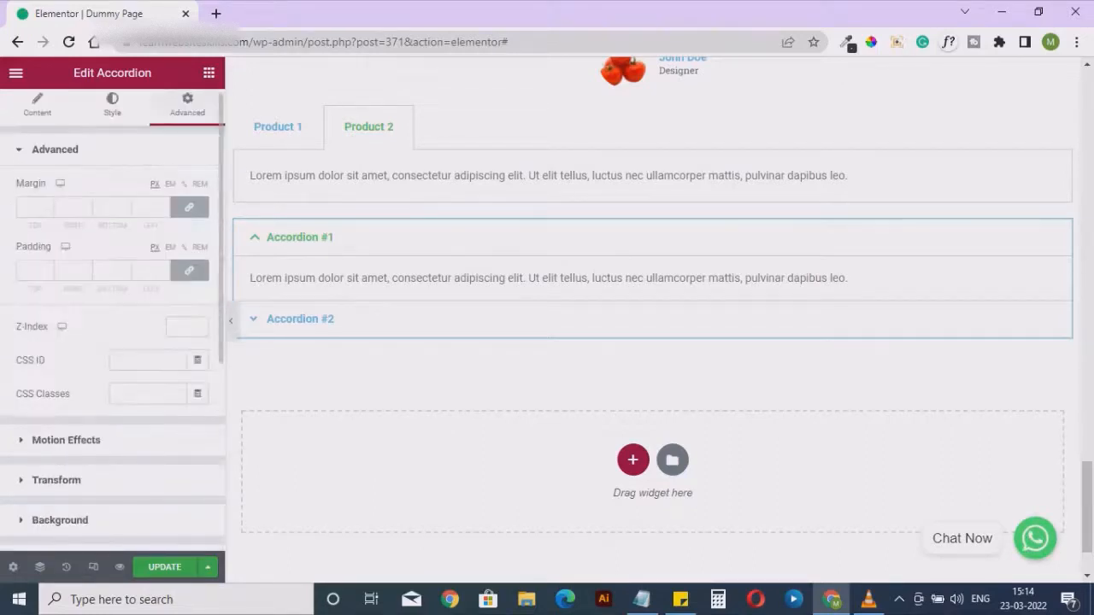
click(38, 111)
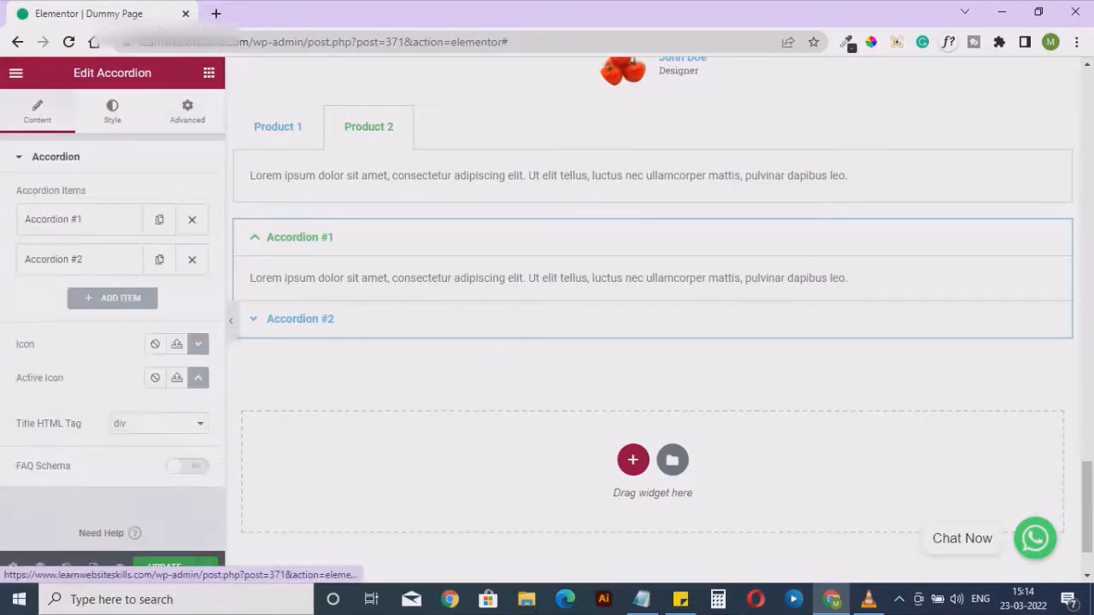
Add a Toggle widget from the General widgets directly below the accordion
click(209, 72)
scroll(111, 300, down, 15)
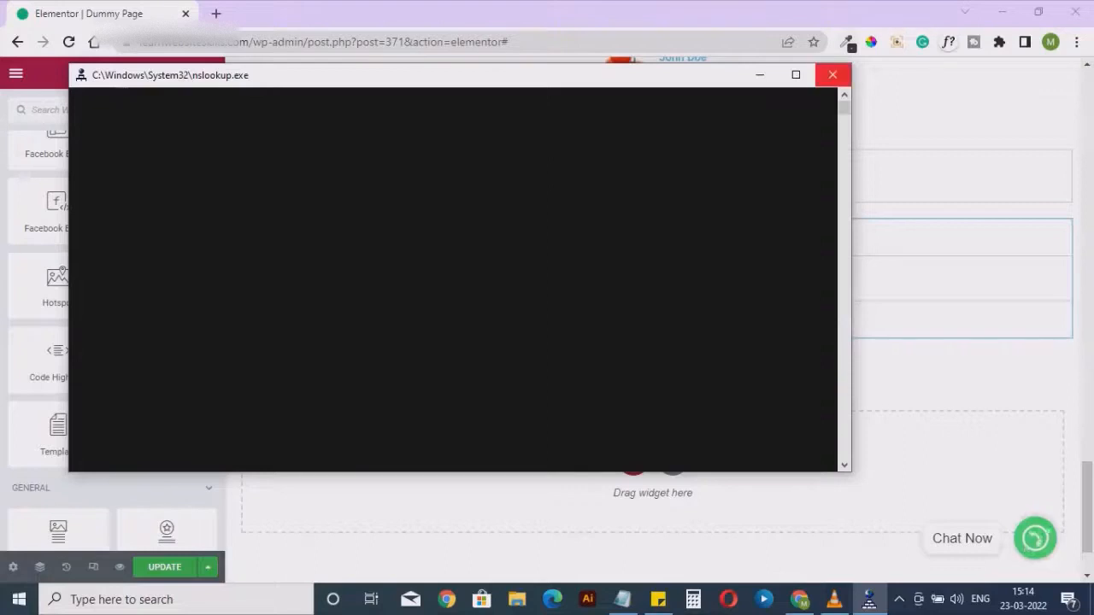
scroll(167, 380, down, 2)
scroll(167, 376, down, 2)
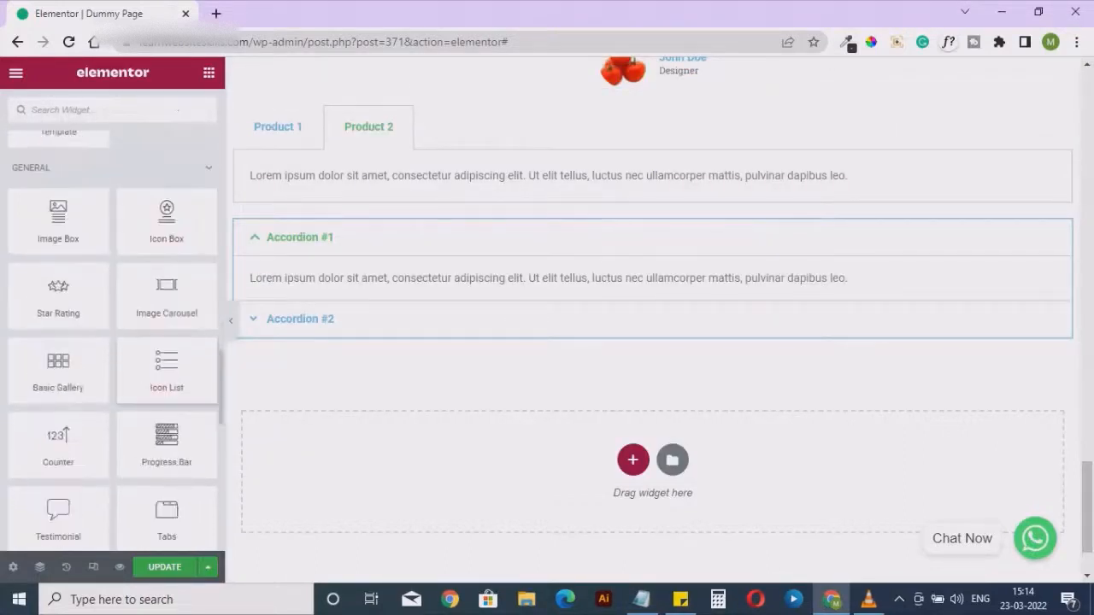
scroll(167, 376, down, 1)
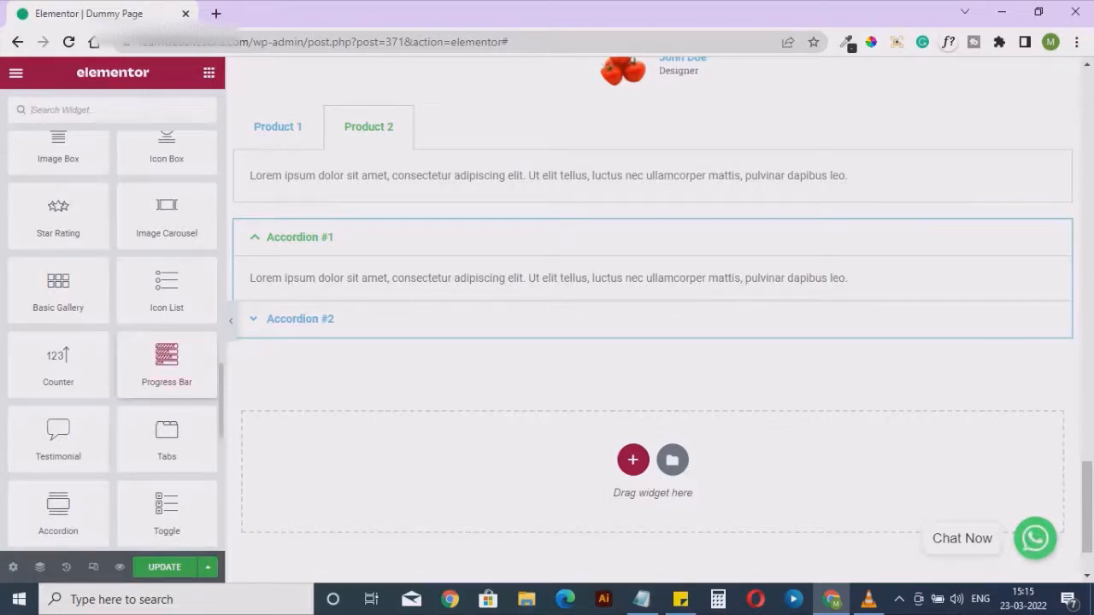
scroll(167, 440, down, 1)
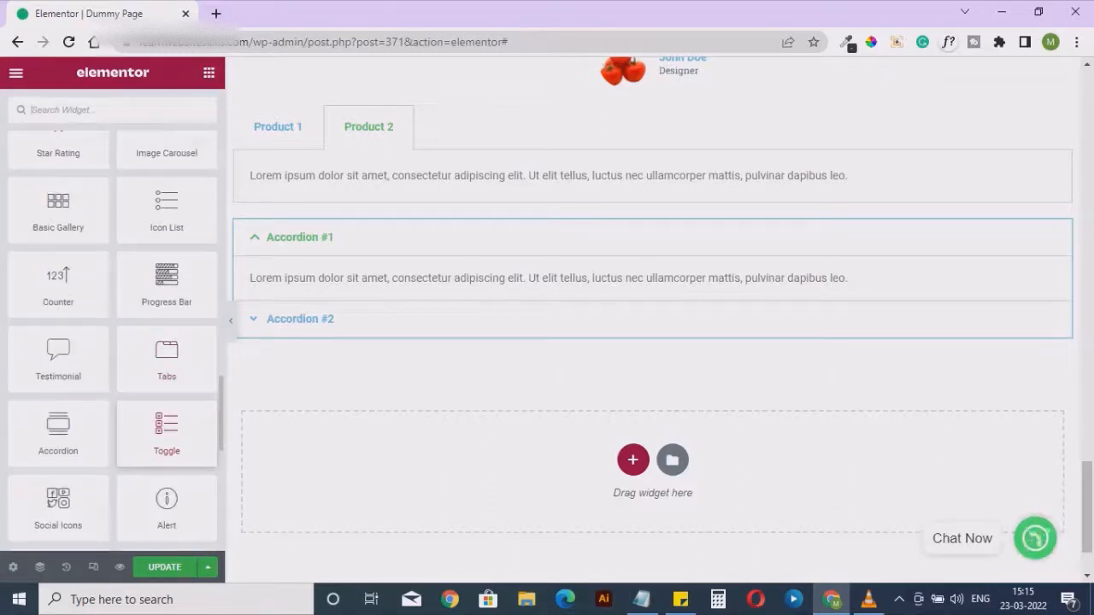
drag(166, 432, 337, 325)
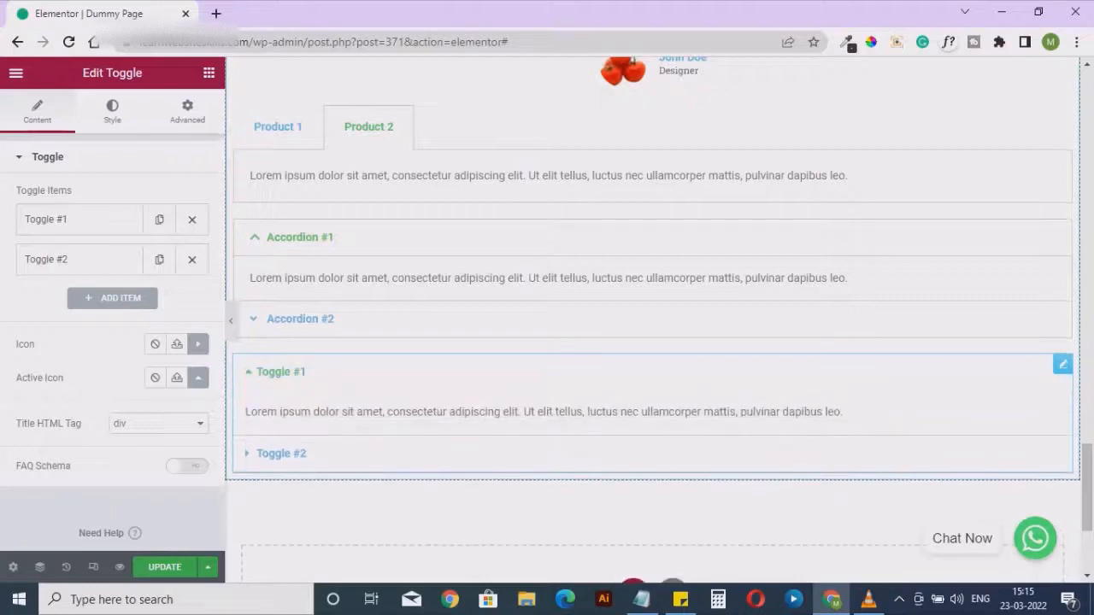
Collapse and expand the first toggle item on the page to check how it behaves
click(281, 454)
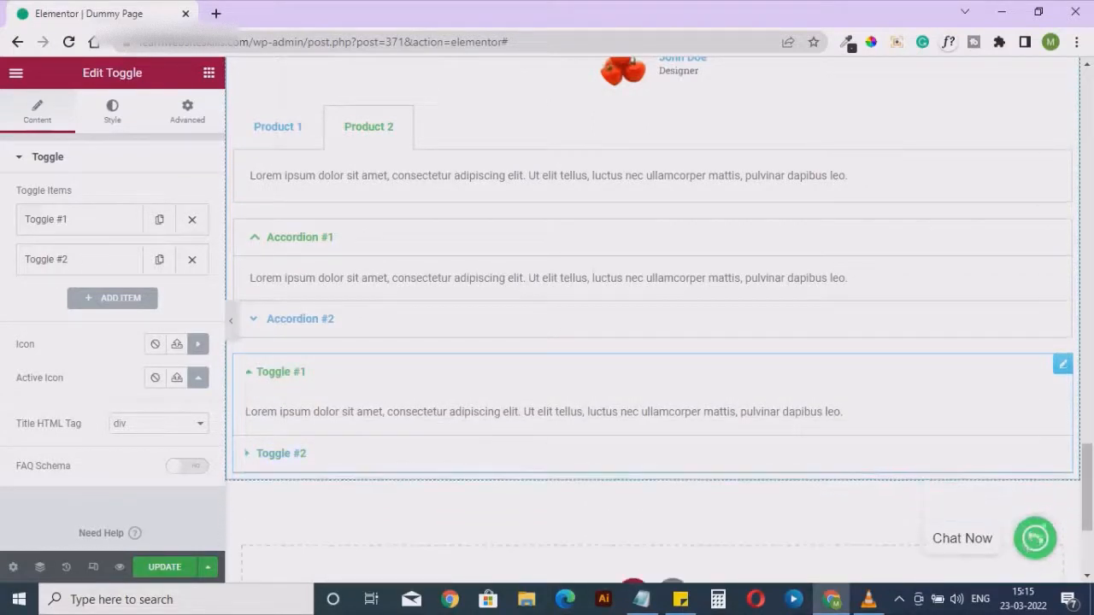
click(281, 372)
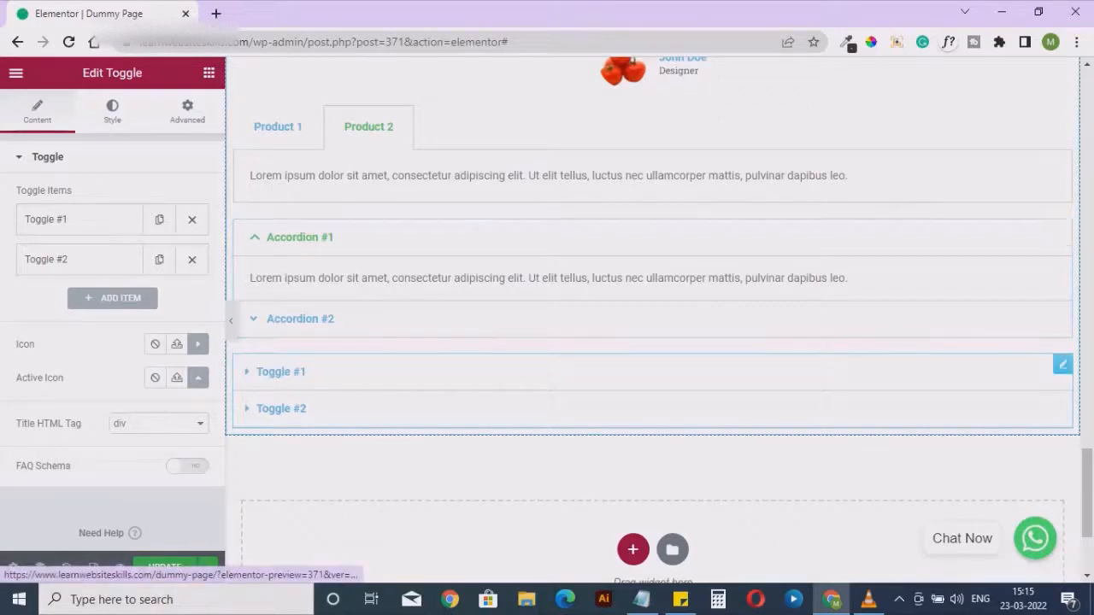
click(280, 372)
click(280, 372)
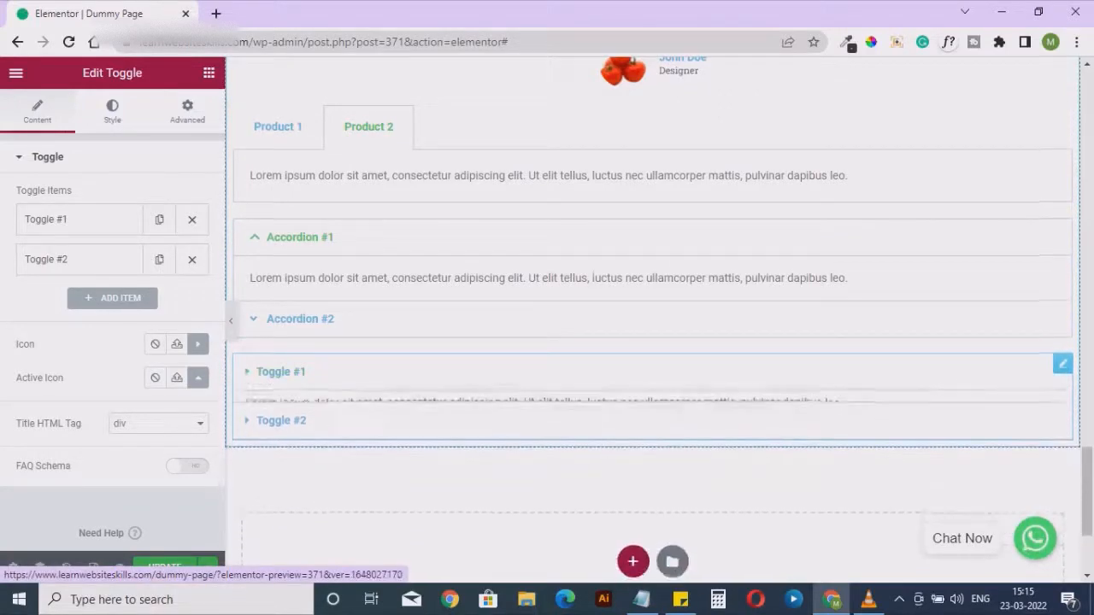
Look over the recommended icons for the toggle without changing its icon, and view its style settings
click(197, 344)
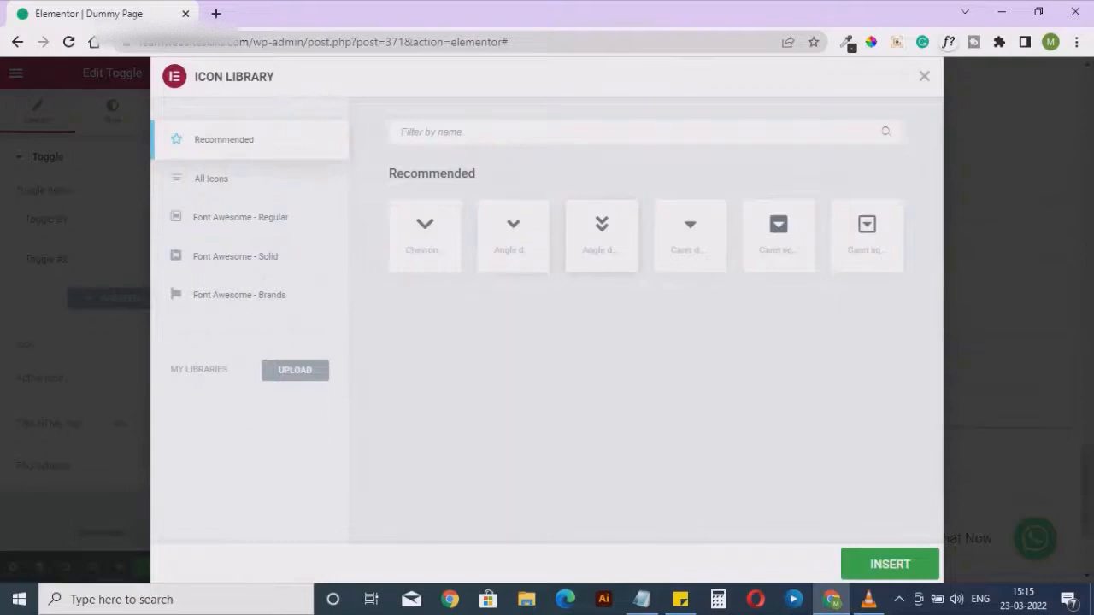
click(924, 76)
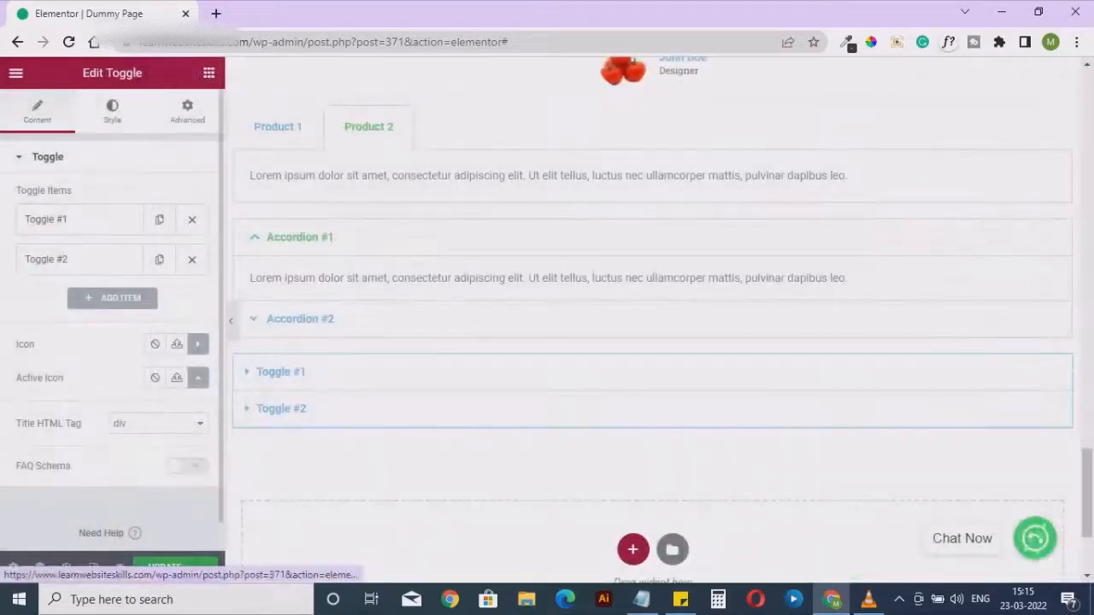
click(112, 112)
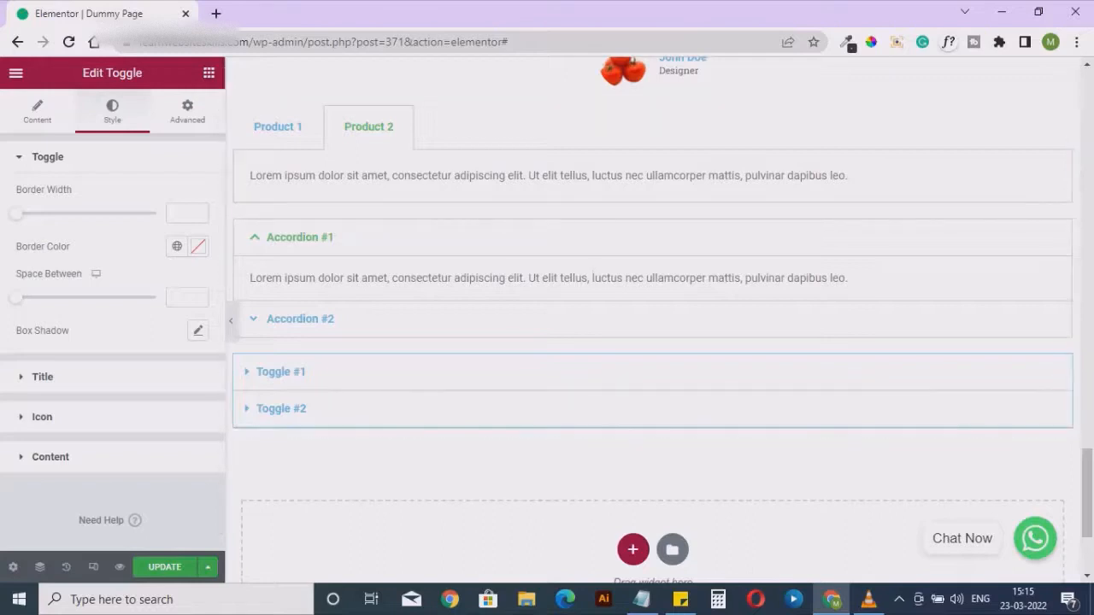
Add a Social Icons widget from the General widgets directly below the toggle
click(209, 72)
scroll(168, 518, down, 20)
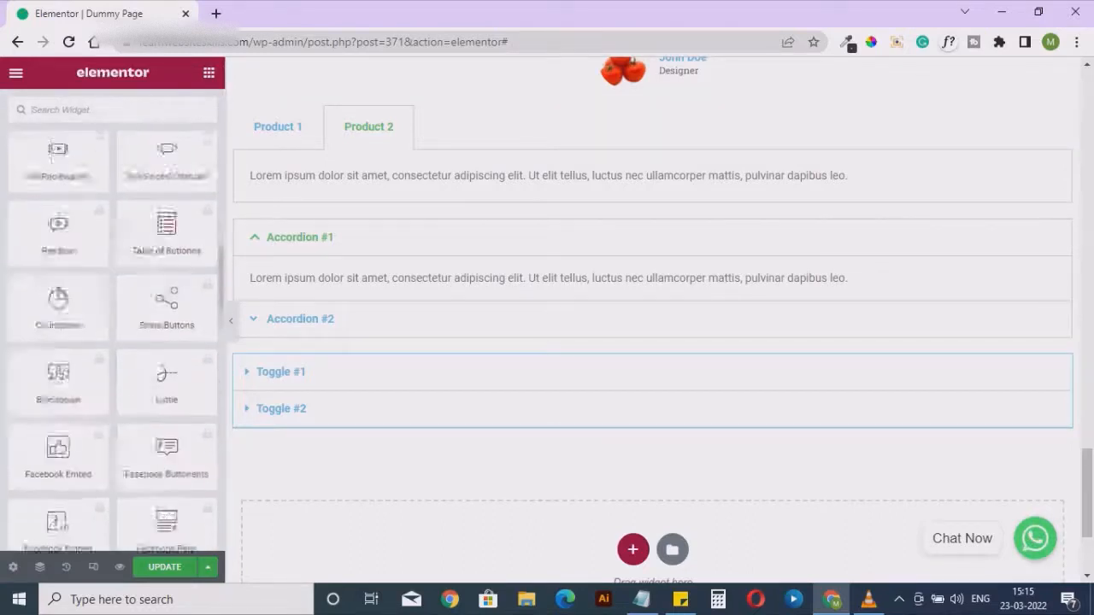
scroll(168, 428, down, 10)
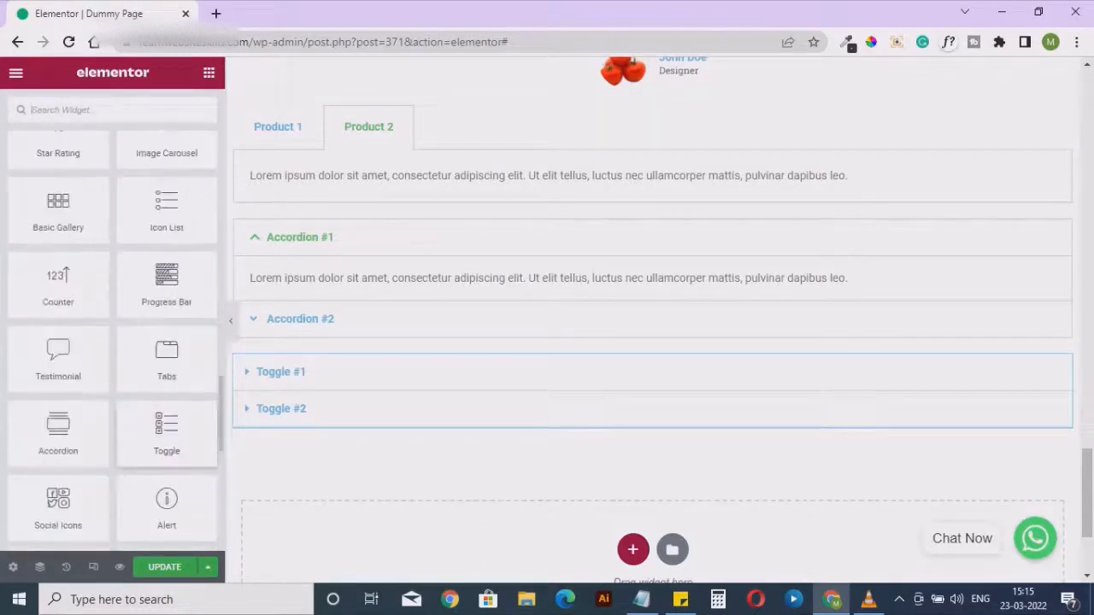
scroll(167, 419, down, 4)
scroll(167, 419, up, 4)
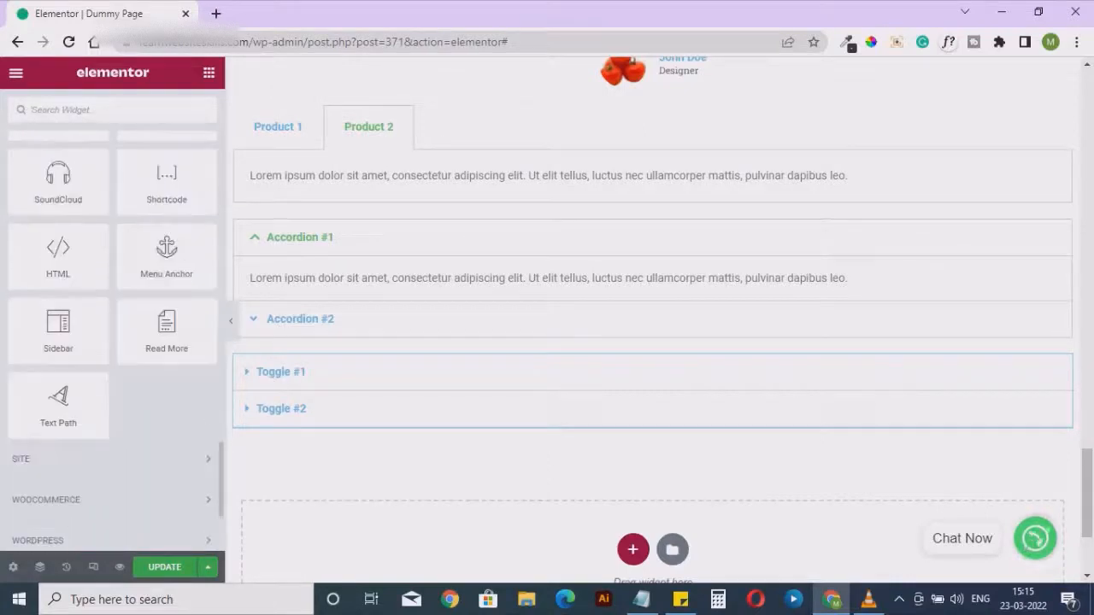
scroll(190, 437, up, 1)
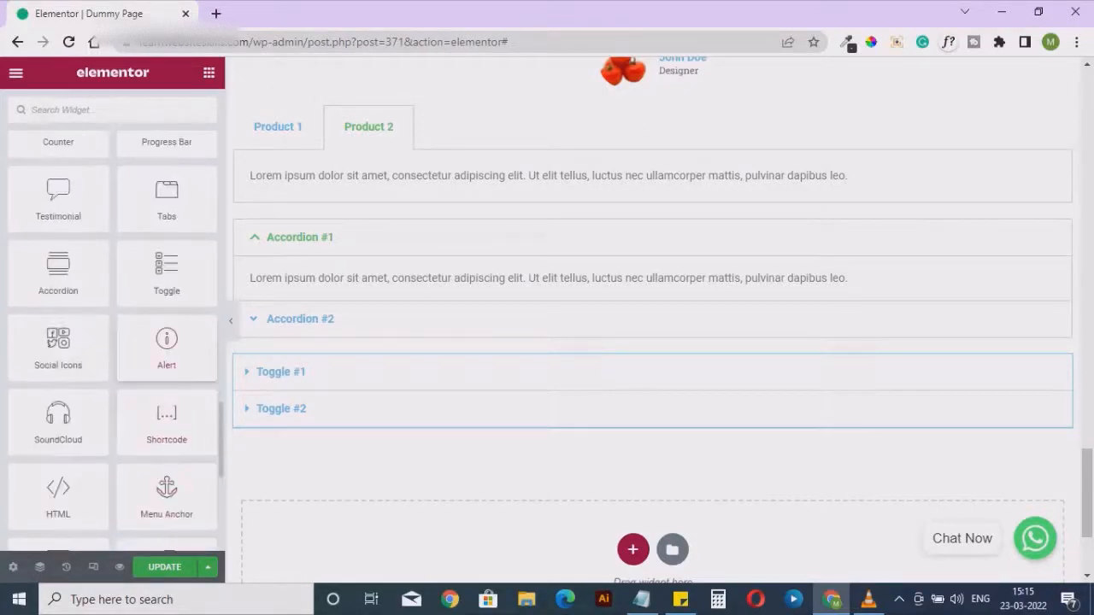
drag(58, 346, 392, 423)
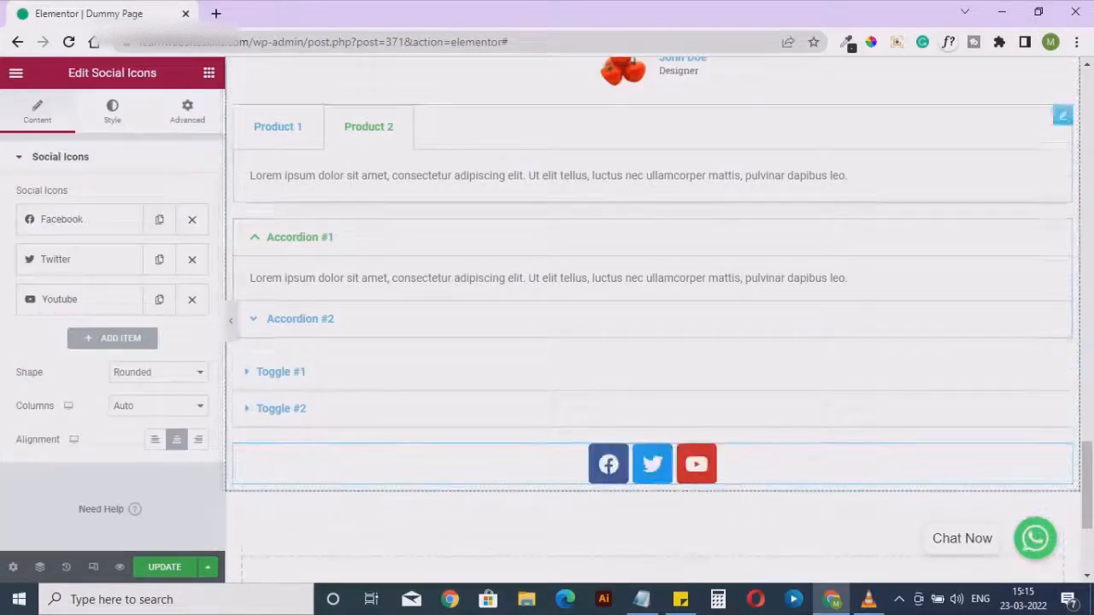
Replace the Facebook item's icon with the Instagram icon, searching the icon library for "inst"
click(62, 219)
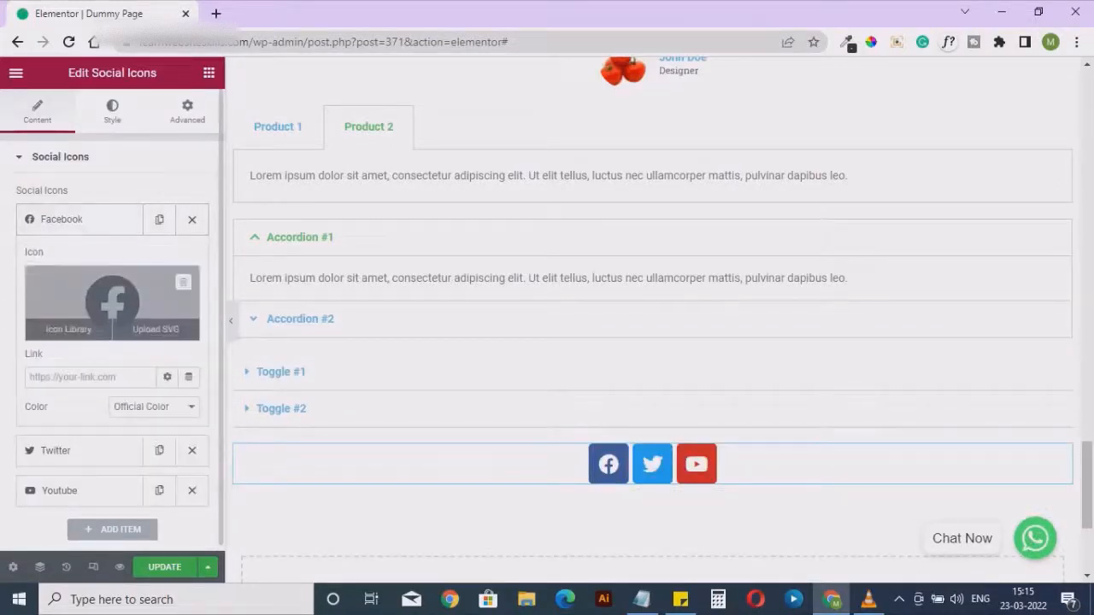
click(66, 328)
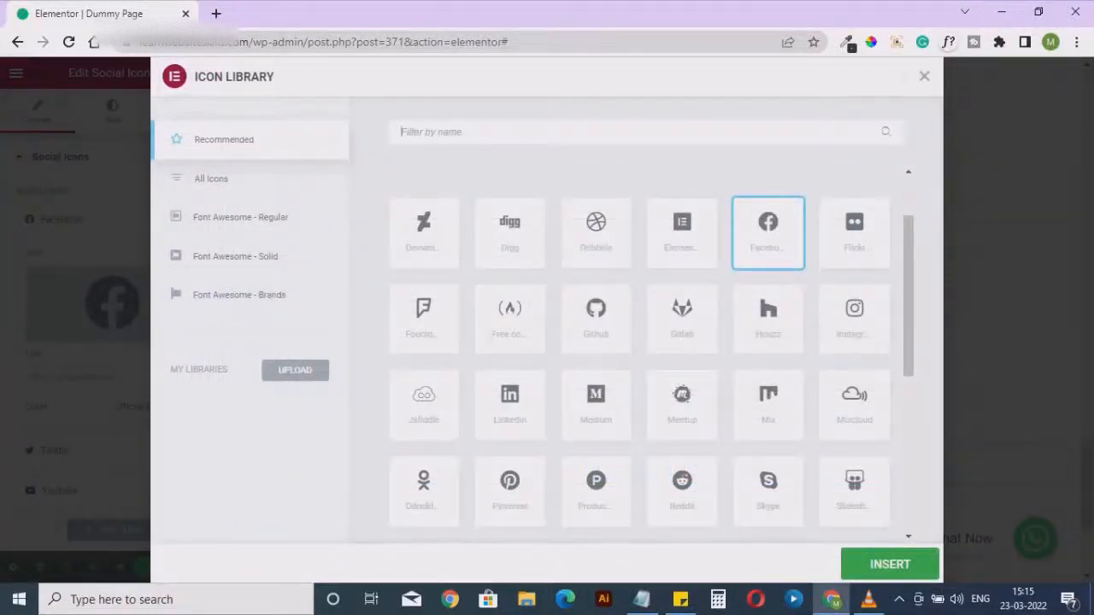
text(inst)
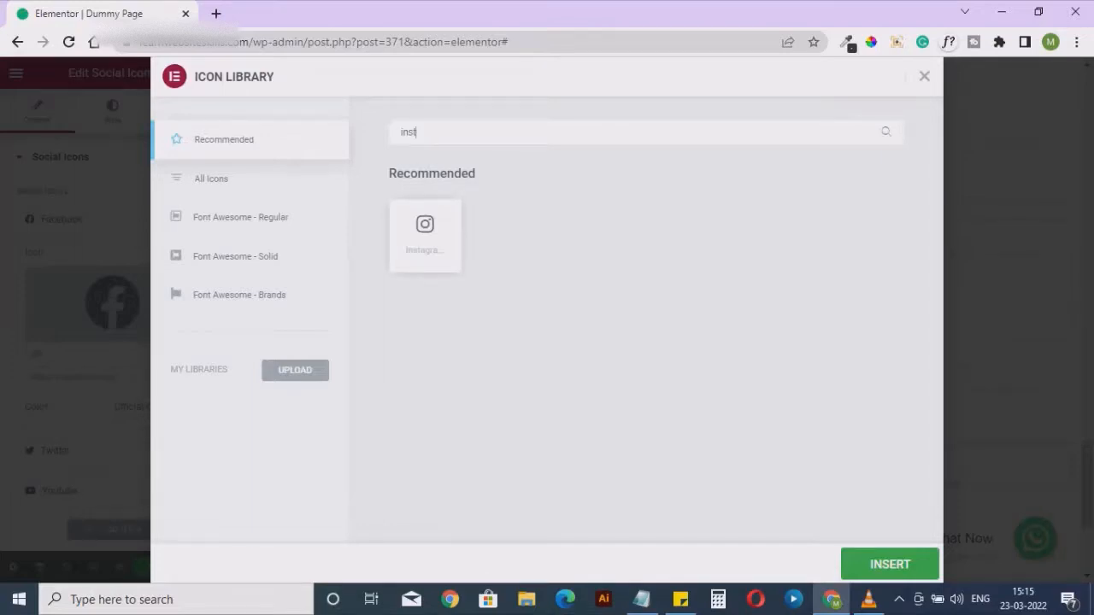
click(425, 236)
click(911, 563)
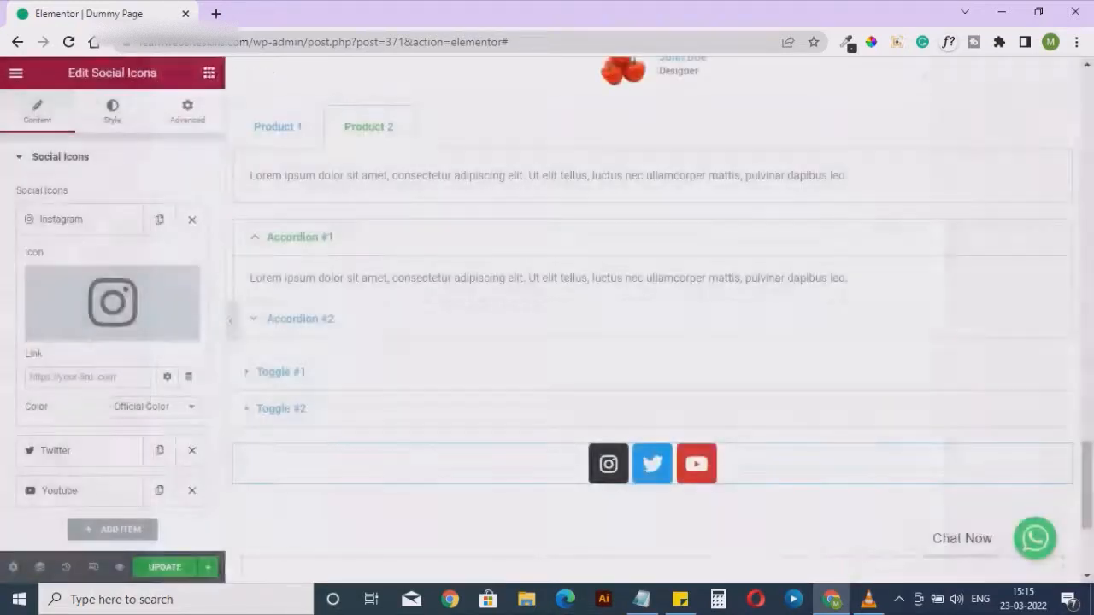
Switch the Instagram item's color to Custom and set its primary color to red, #FF0000
mouse_move(112, 302)
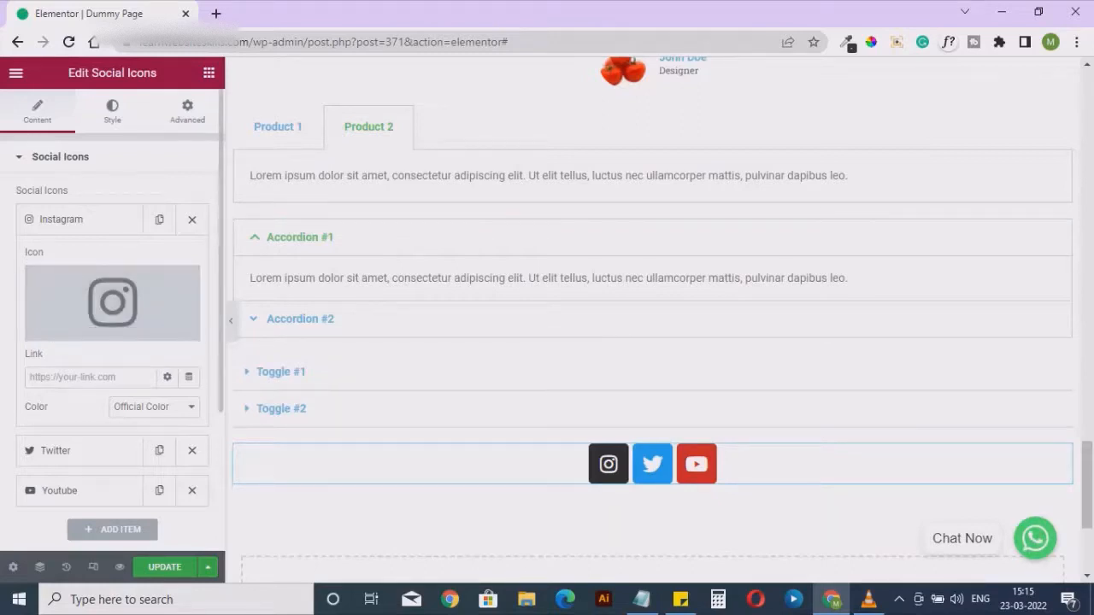
click(154, 407)
click(130, 436)
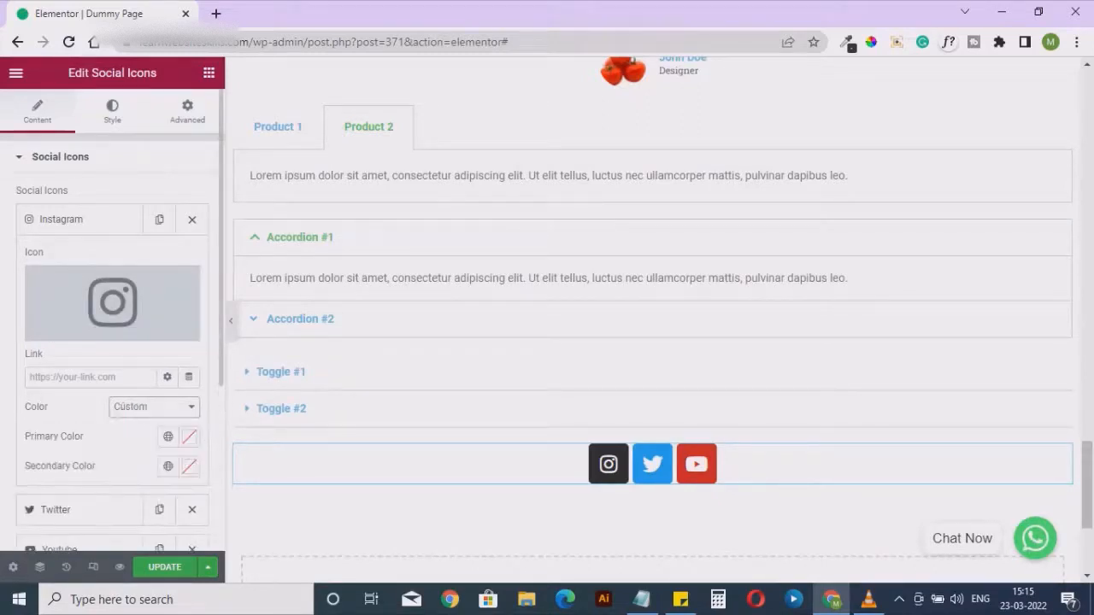
click(189, 436)
mouse_move(138, 322)
mouse_down()
mouse_move(106, 347)
mouse_move(288, 212)
mouse_up()
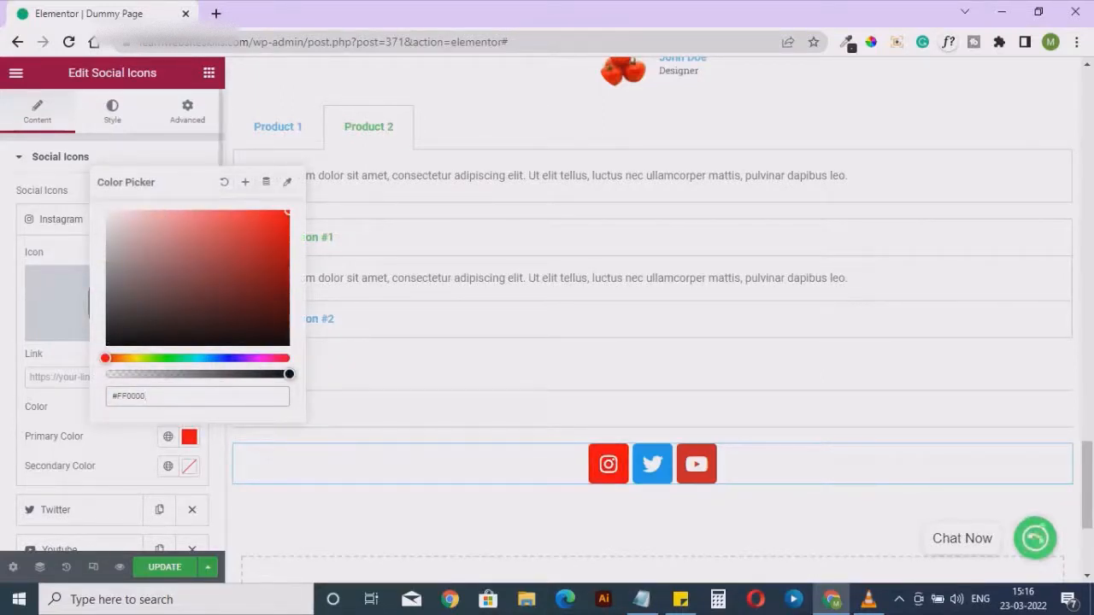
click(120, 450)
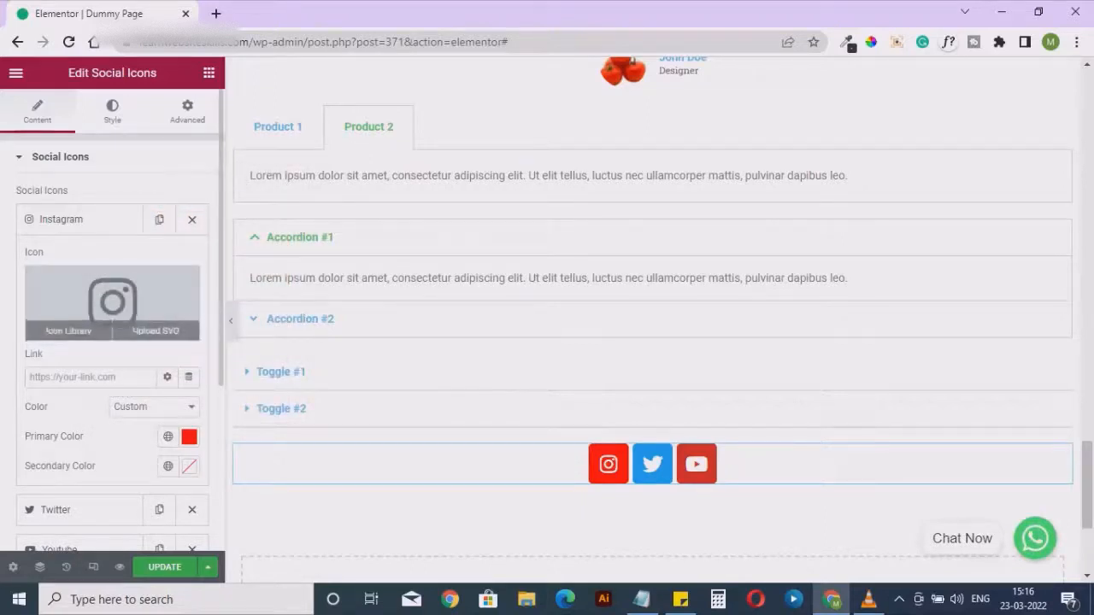
Open the Twitter item's settings and examine its empty link field
scroll(112, 303, down, 1)
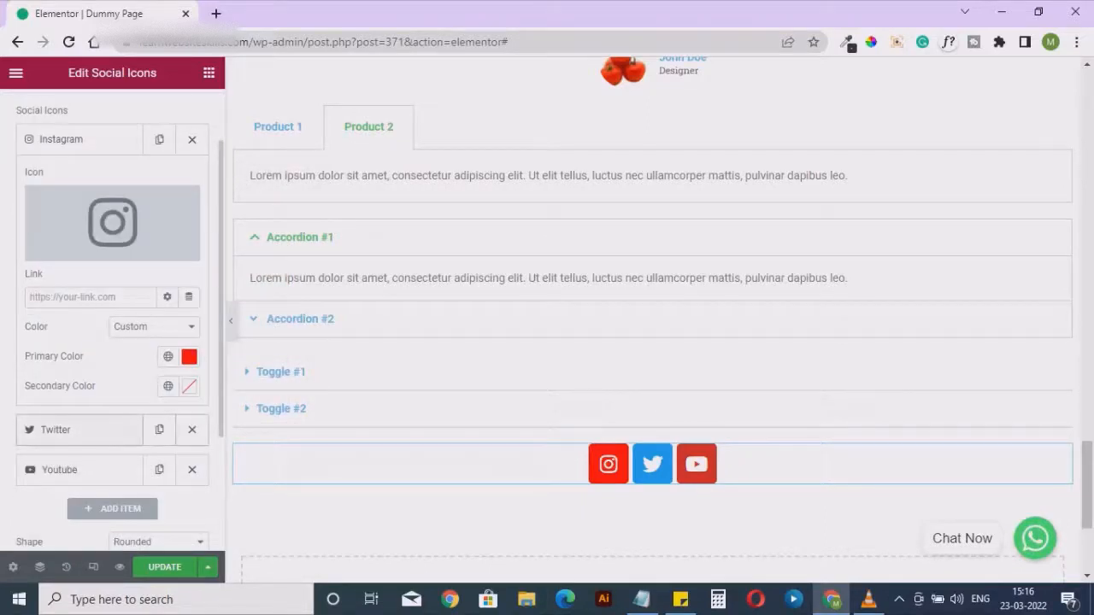
click(79, 426)
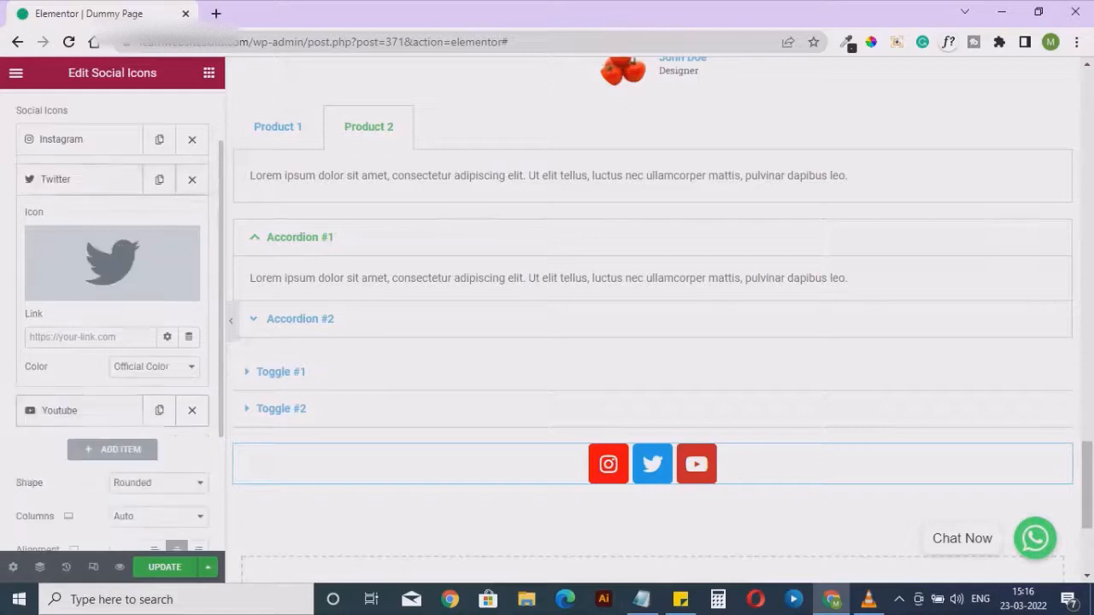
click(90, 337)
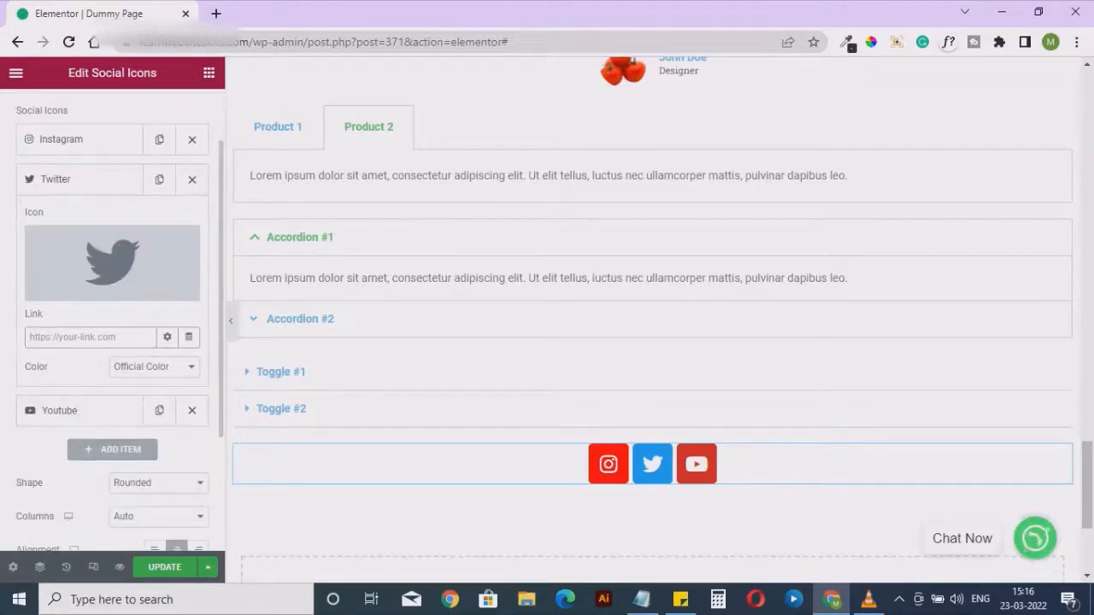
Try the Circle shape for the social icons, change it to Square, and set their alignment to left
scroll(86, 428, down, 1)
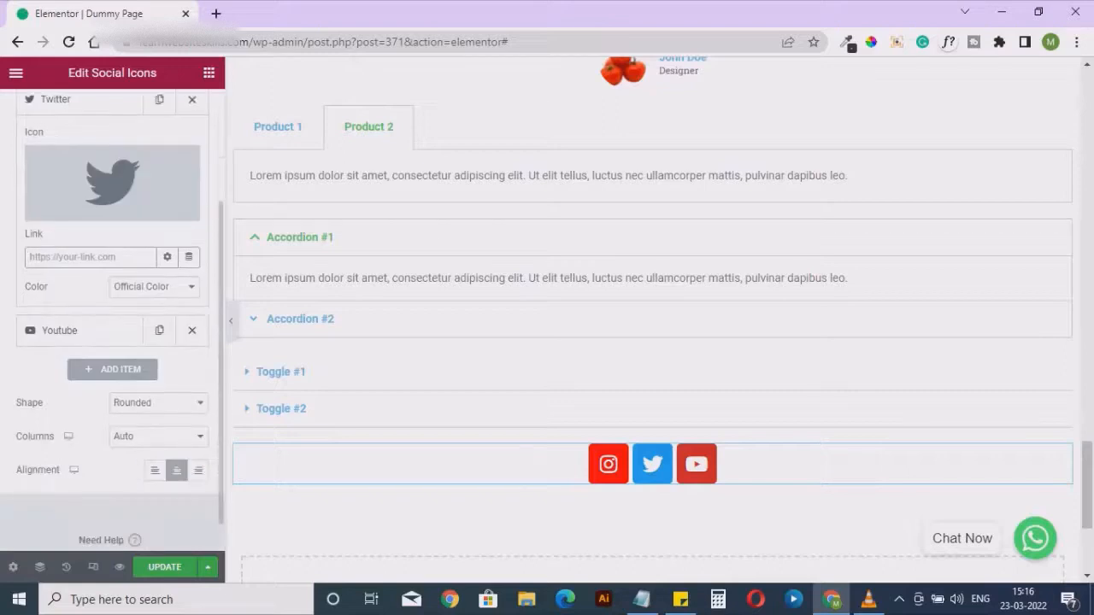
click(159, 403)
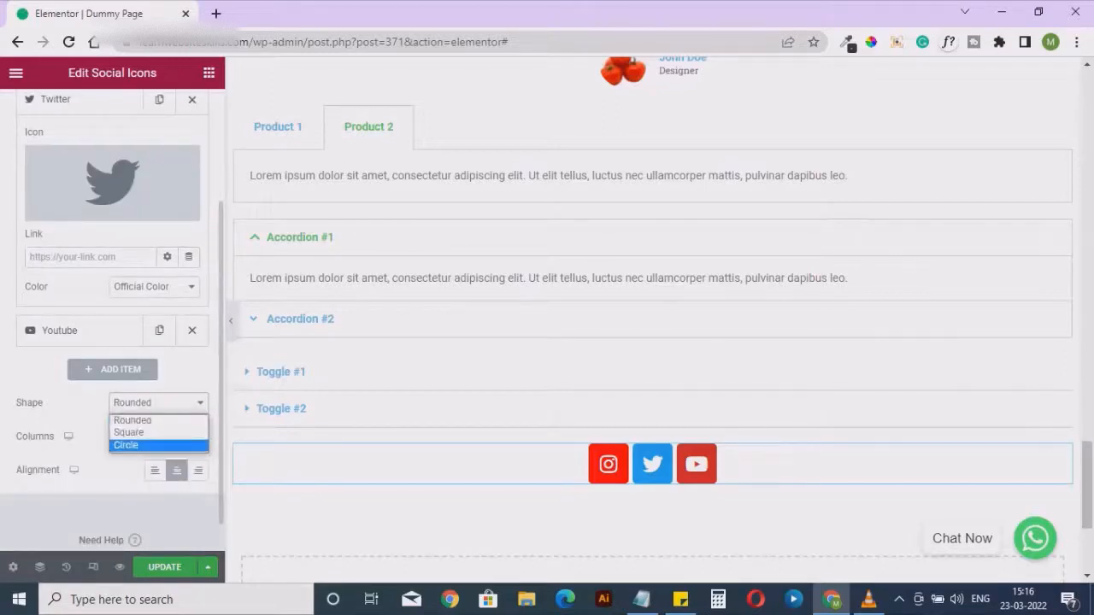
click(130, 445)
click(158, 403)
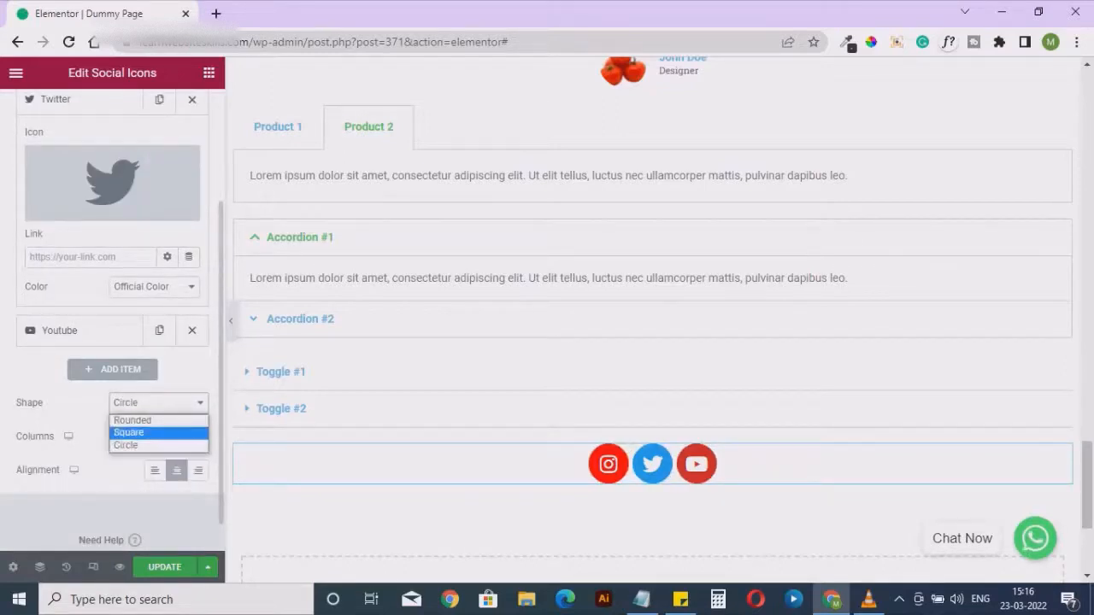
click(128, 430)
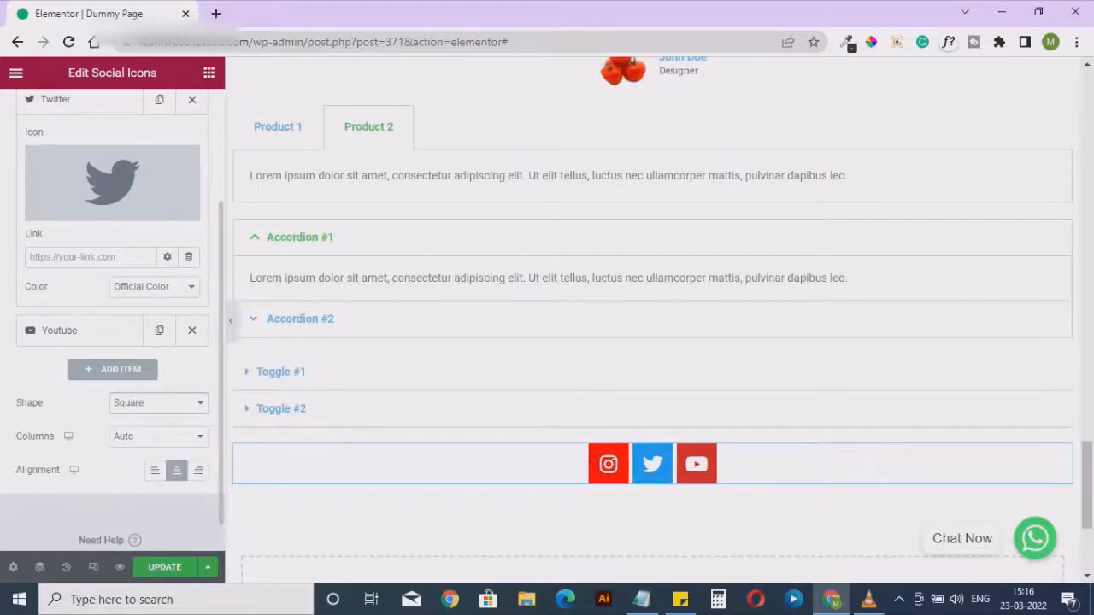
click(155, 470)
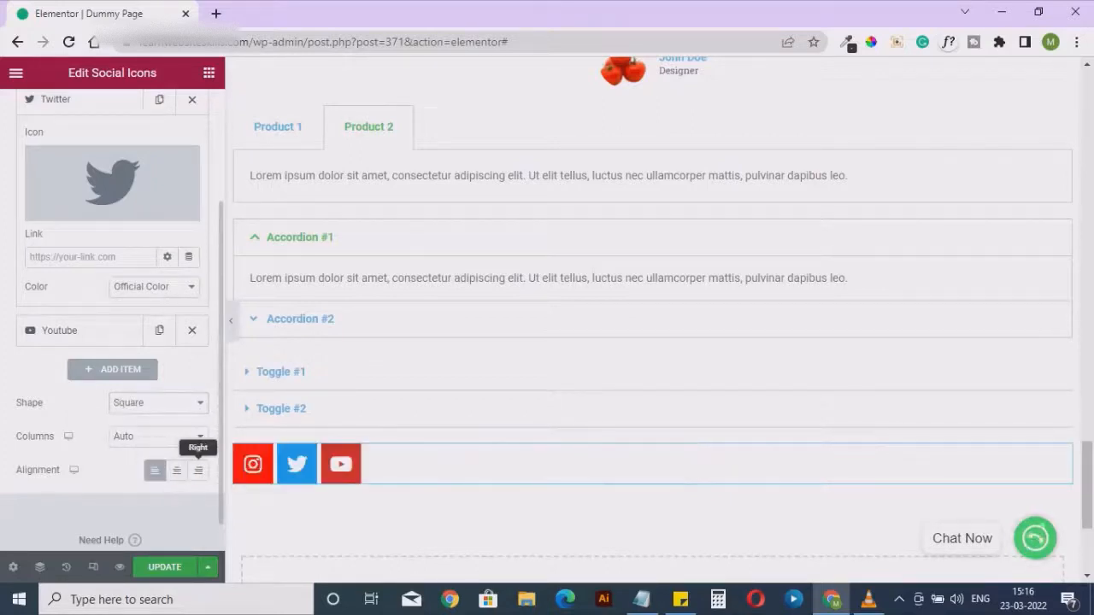
Try right alignment for the social icons, then center them
click(197, 470)
scroll(154, 427, up, 3)
scroll(153, 427, down, 4)
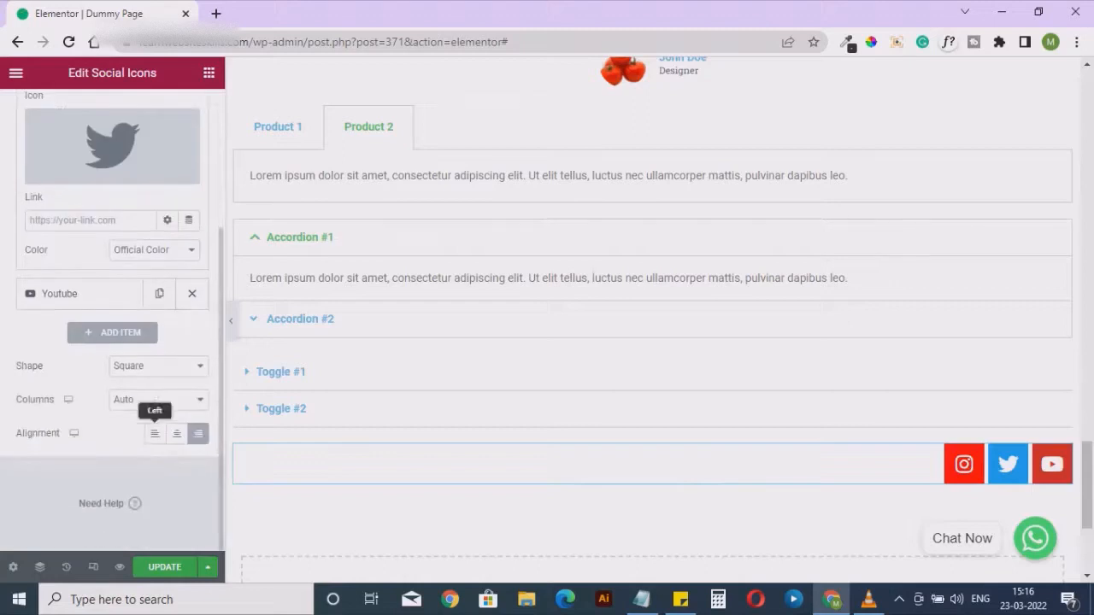
click(176, 433)
scroll(112, 321, up, 3)
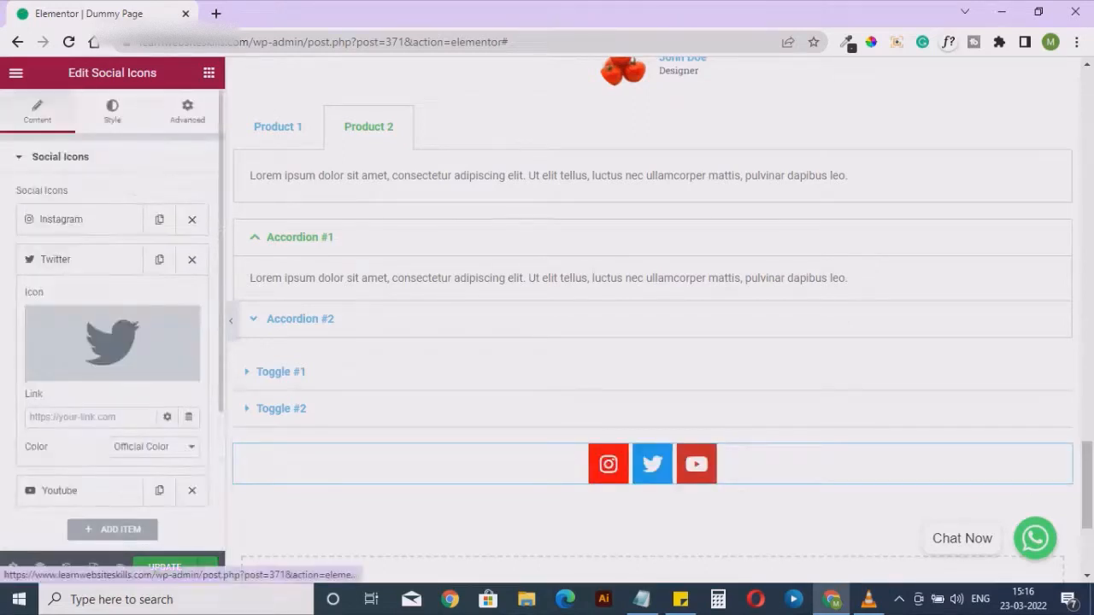
Examine the social icons widget's style options and advanced settings, then return to its content settings
click(112, 111)
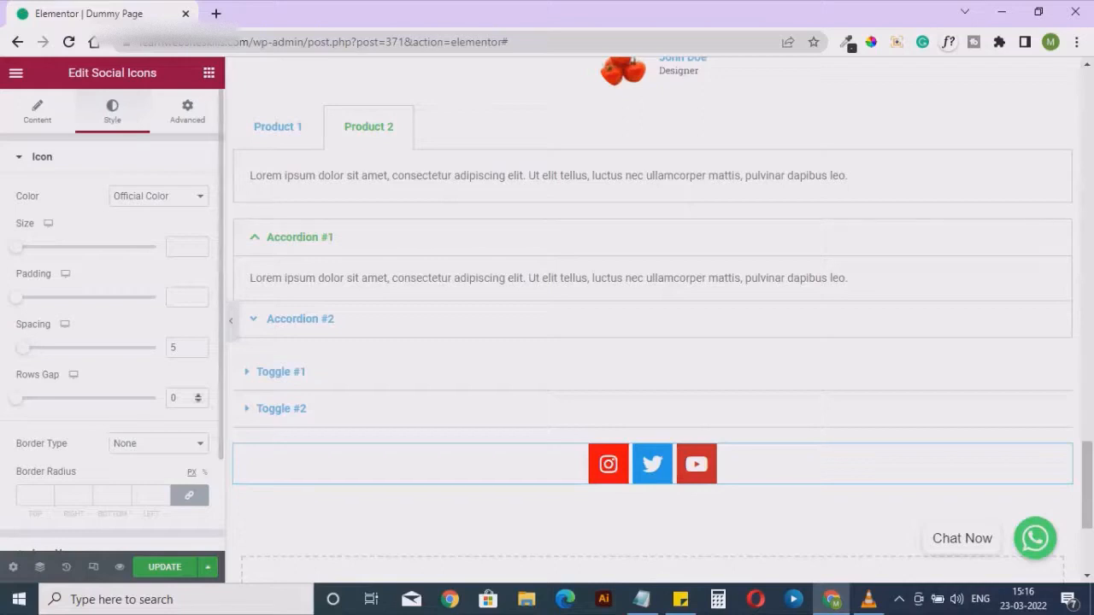
scroll(112, 342, down, 1)
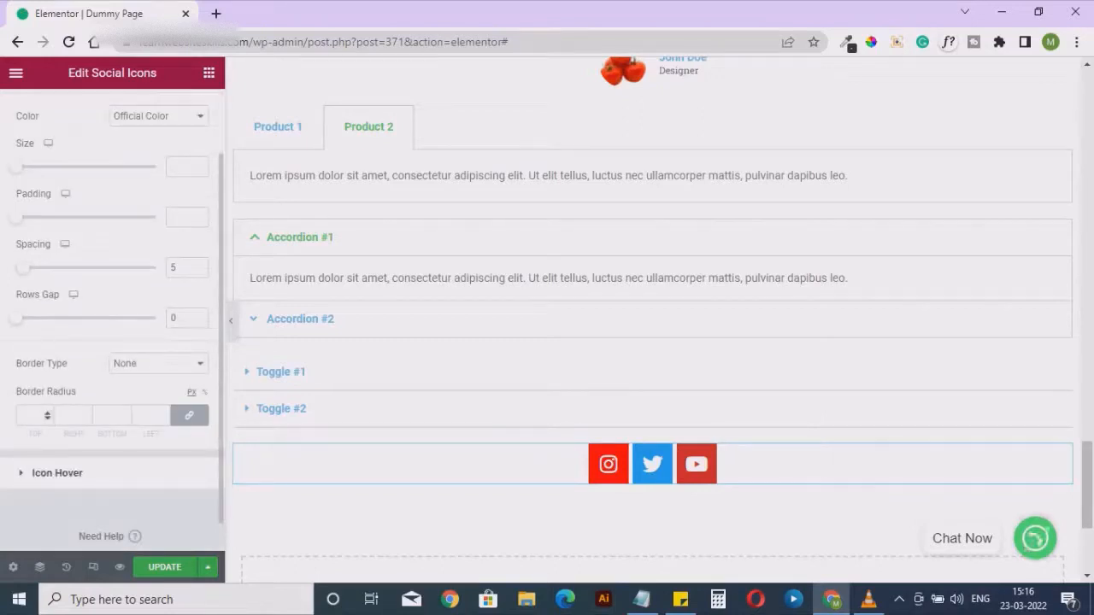
scroll(112, 342, up, 1)
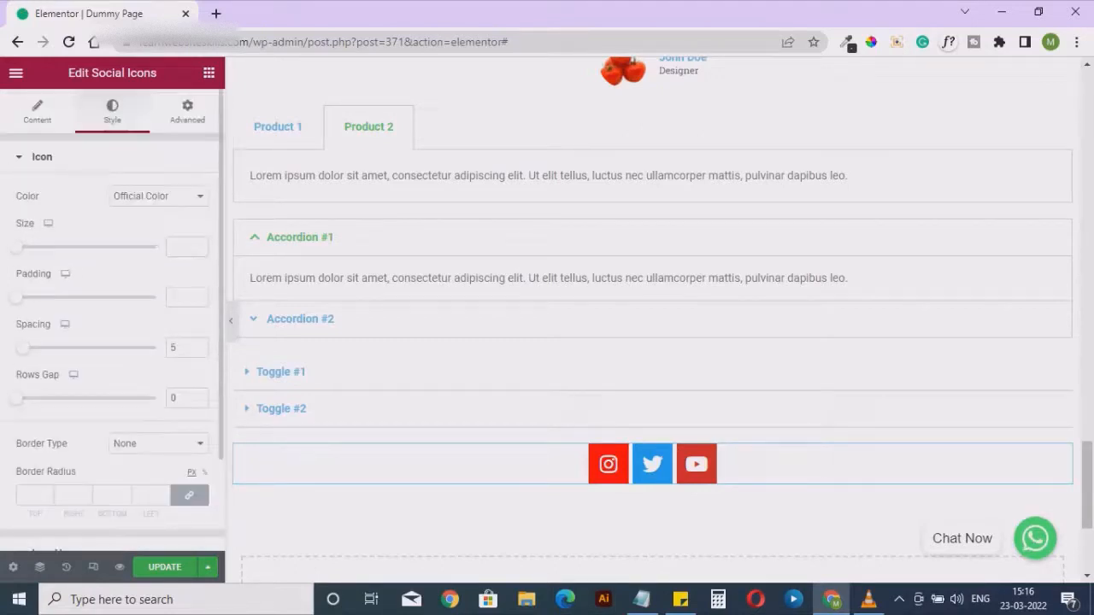
click(187, 111)
scroll(125, 279, down, 4)
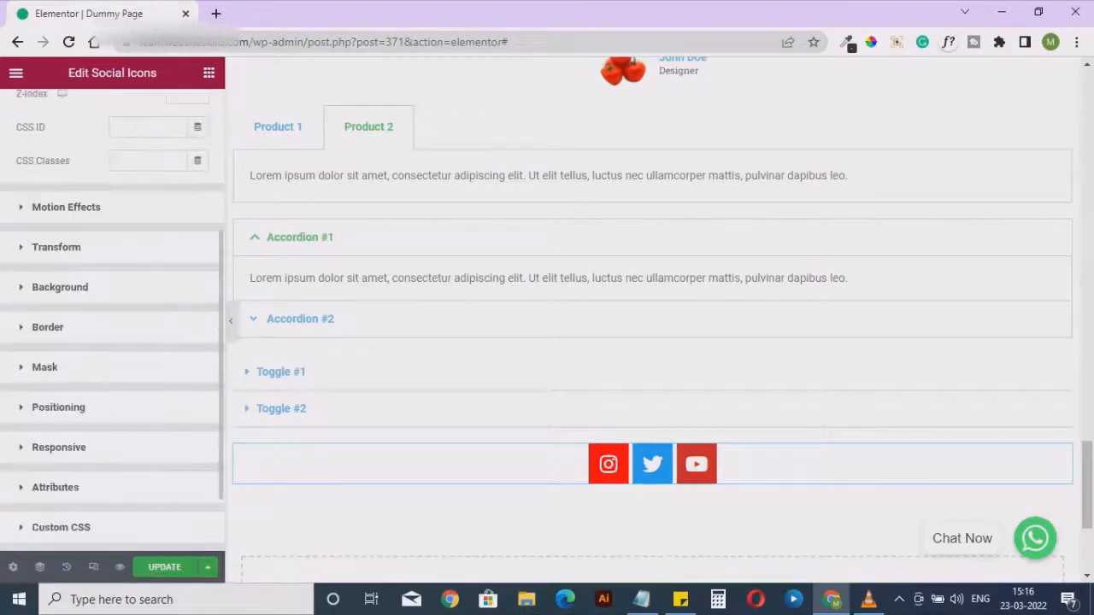
scroll(112, 342, up, 3)
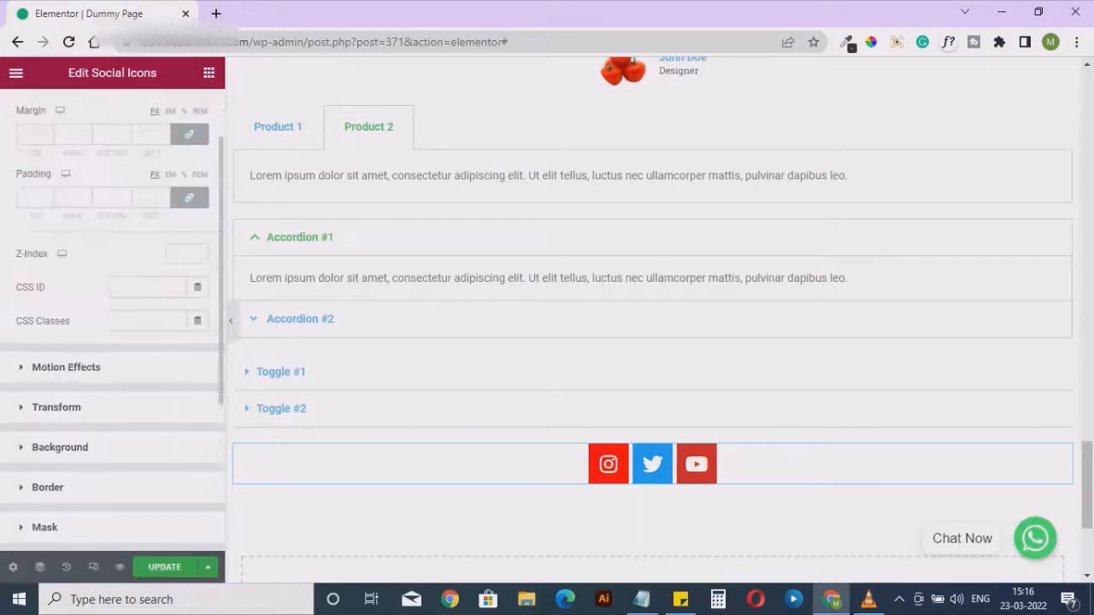
scroll(112, 342, up, 1)
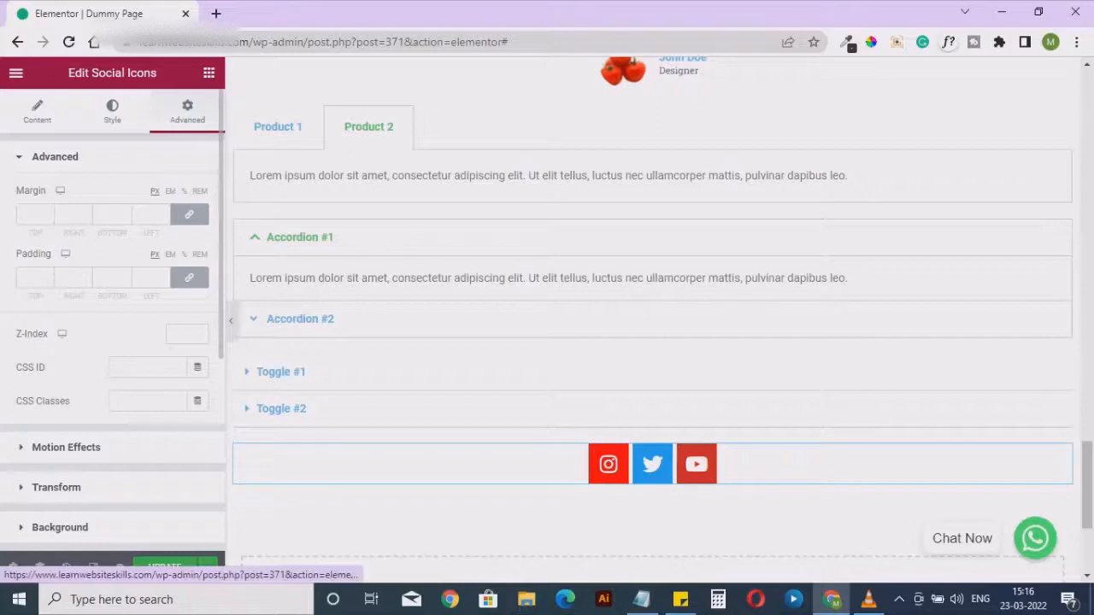
click(37, 111)
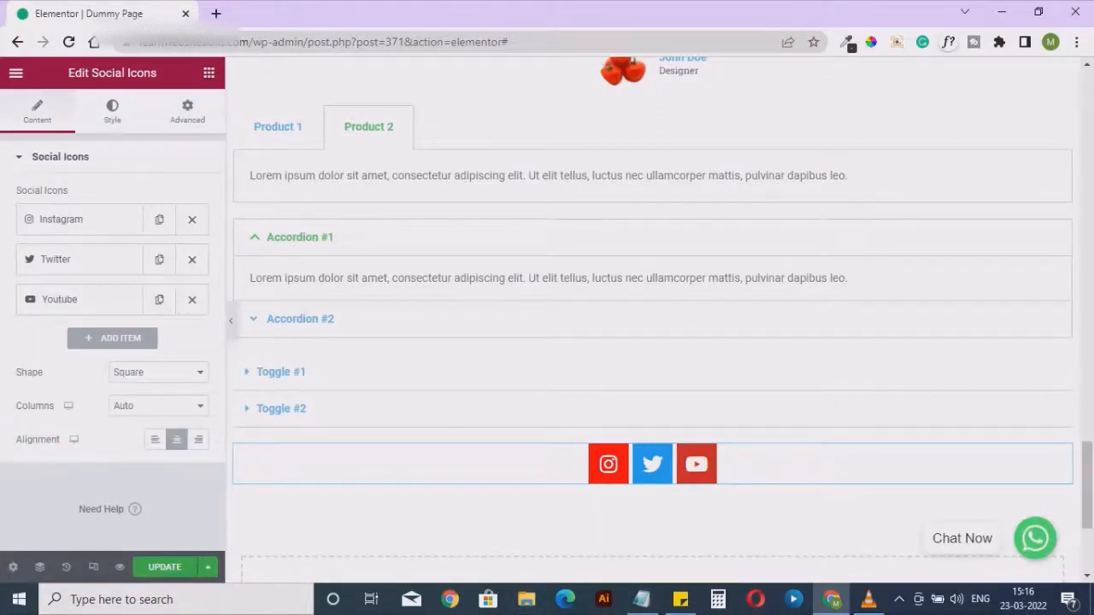
Add an Alert widget from the general widgets directly below the social icons
click(209, 73)
scroll(60, 346, down, 6)
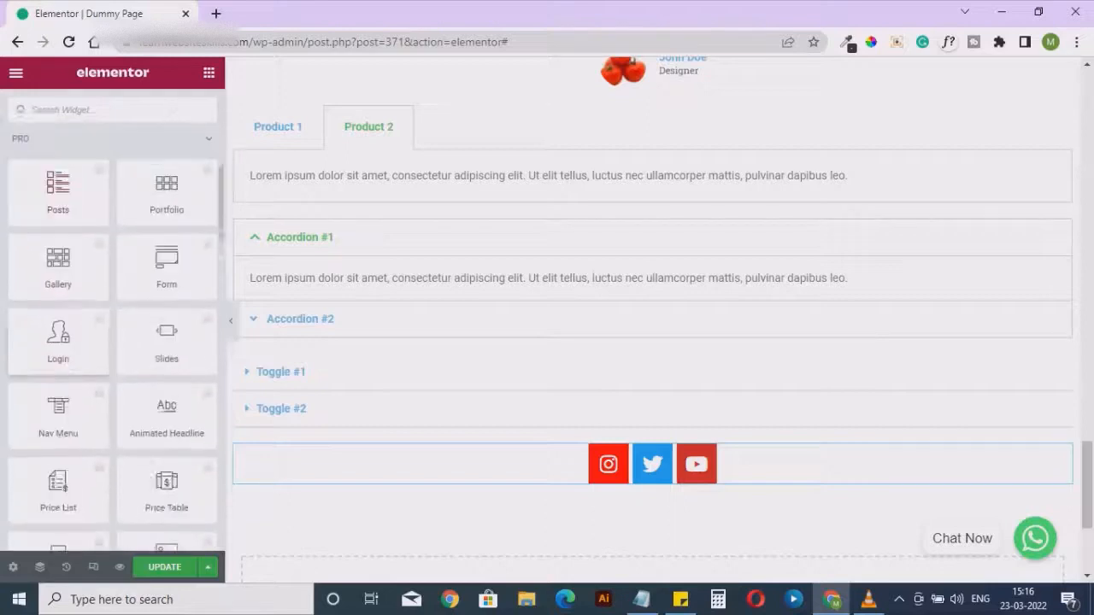
scroll(111, 342, down, 10)
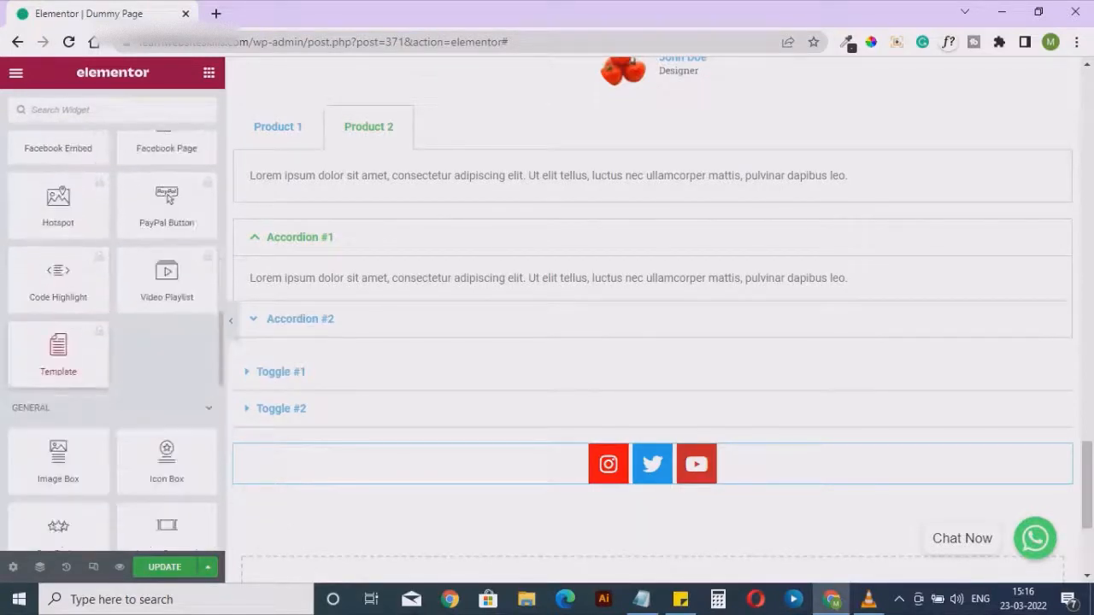
scroll(58, 359, down, 4)
scroll(58, 364, down, 1)
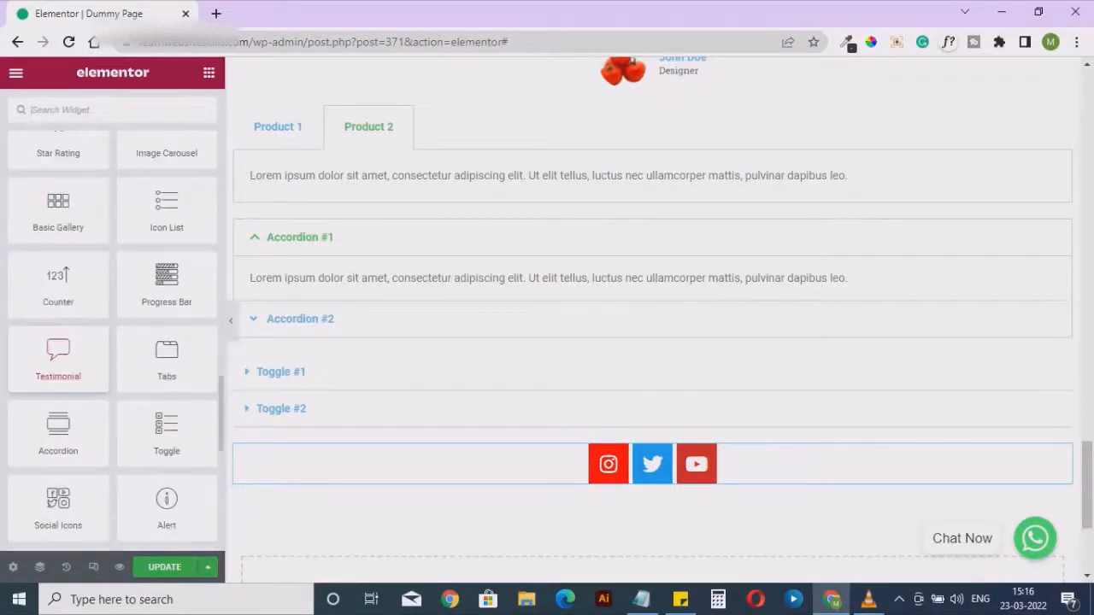
scroll(58, 363, down, 2)
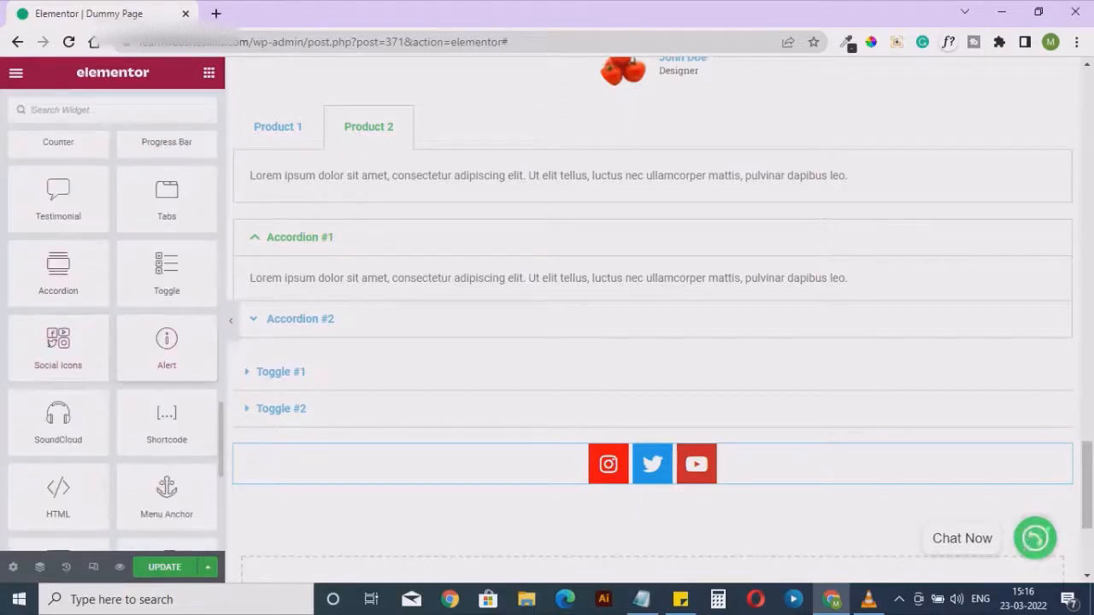
drag(167, 346, 503, 479)
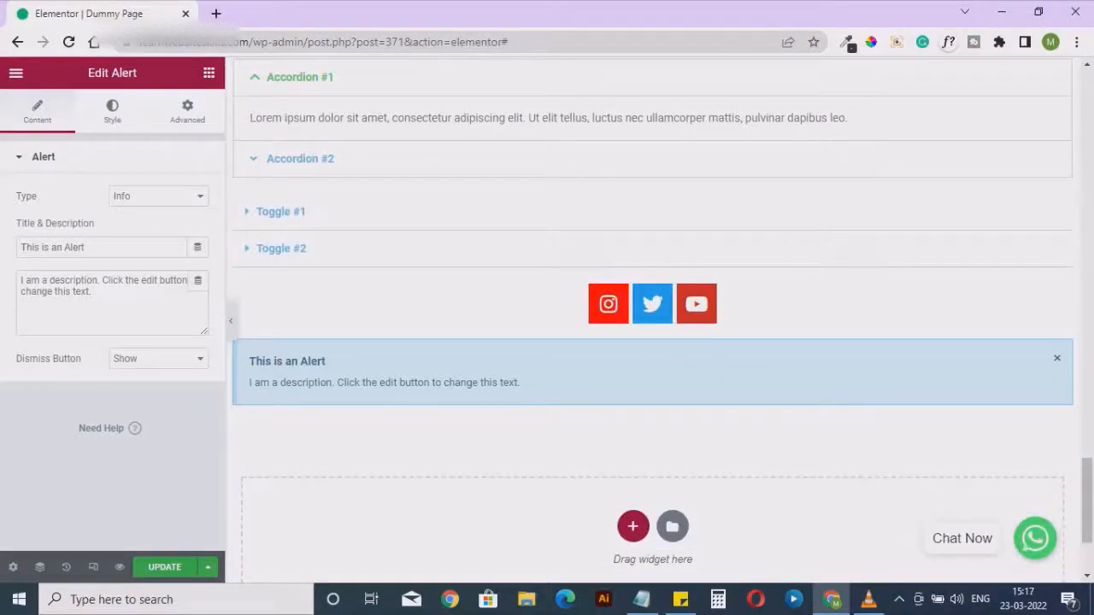
Review the alert's title and description fields, style options and advanced settings, closing the stray nslookup window
drag(86, 248, 91, 292)
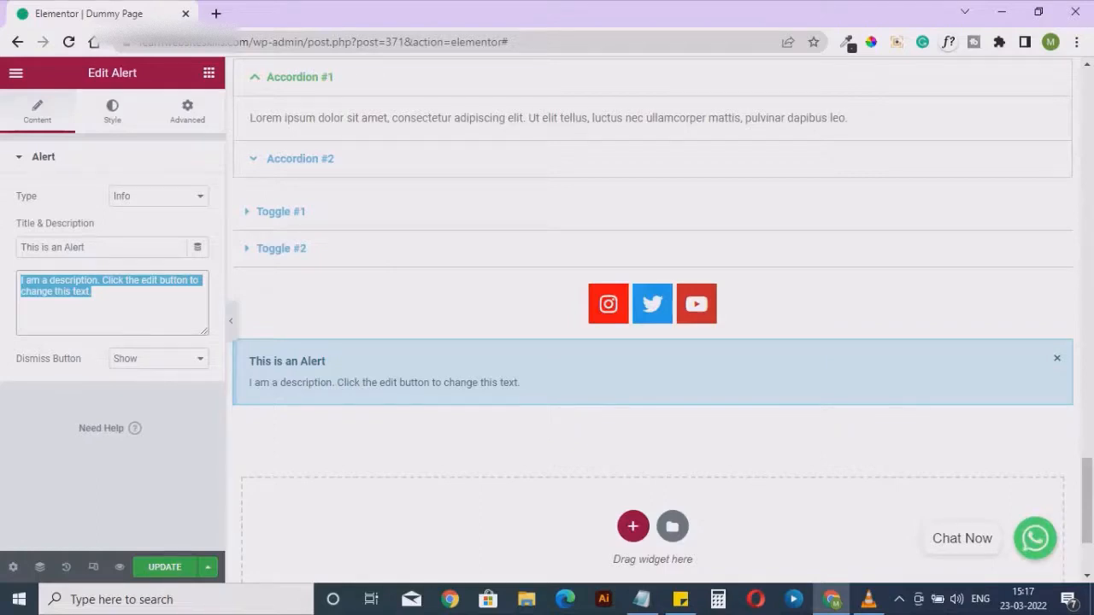
click(112, 111)
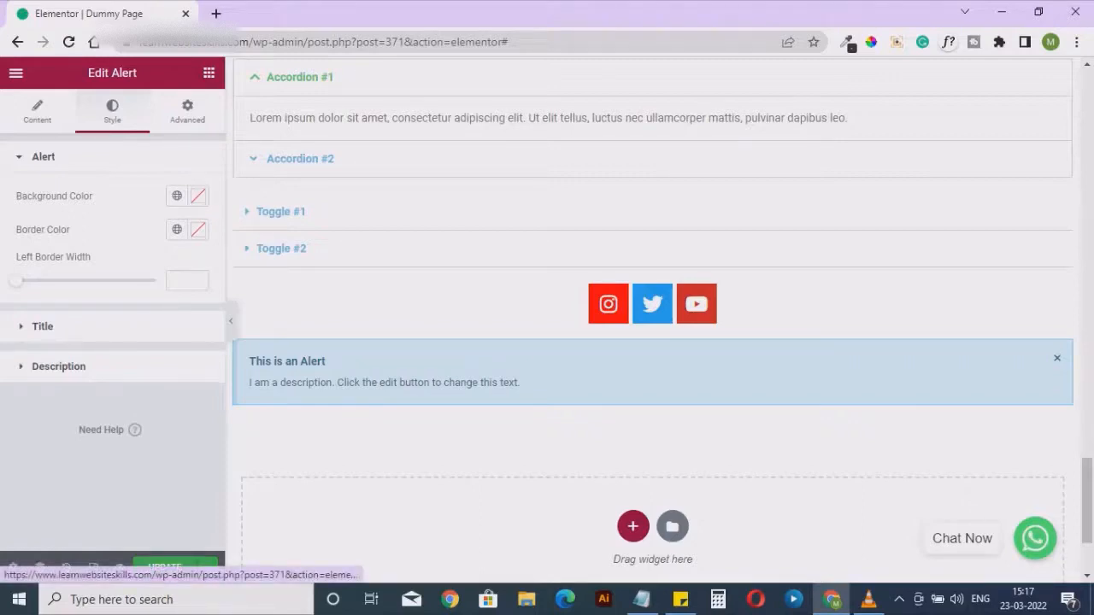
click(187, 111)
scroll(188, 214, down, 2)
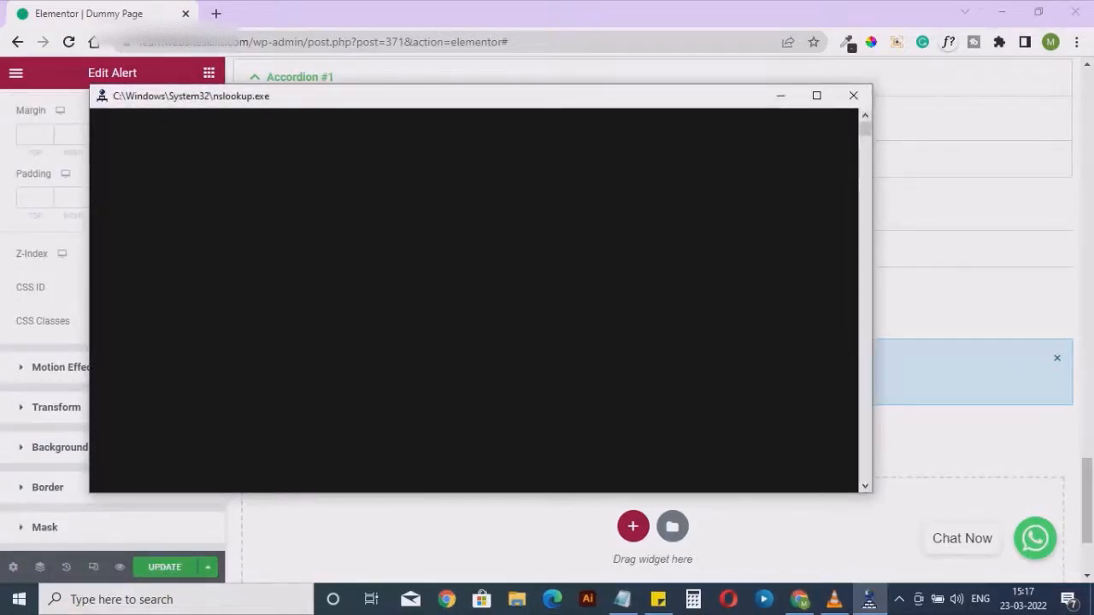
click(853, 96)
scroll(111, 299, down, 3)
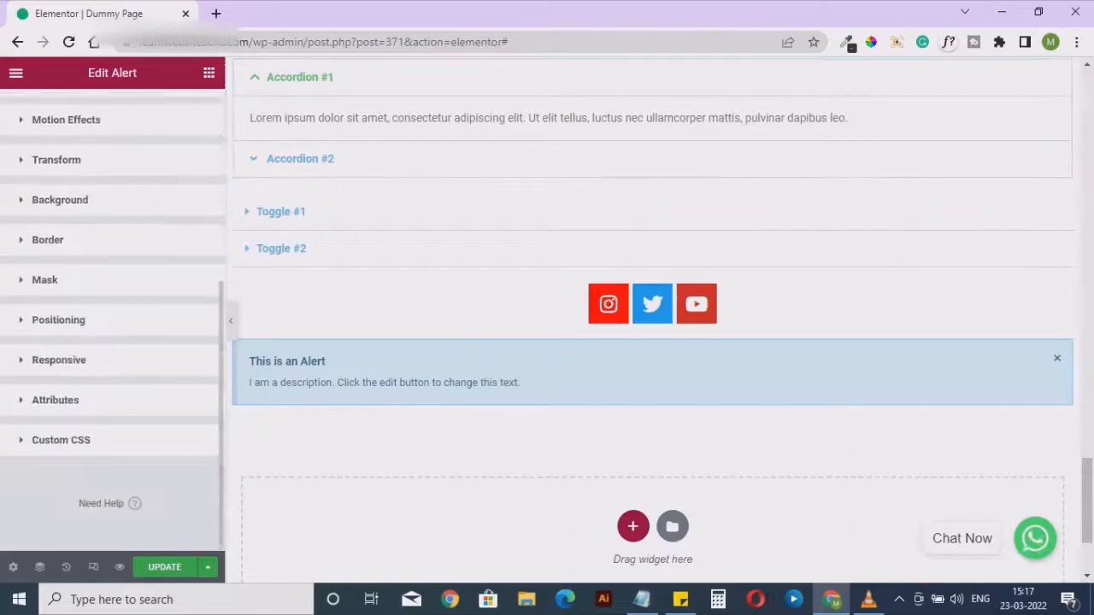
scroll(111, 322, up, 4)
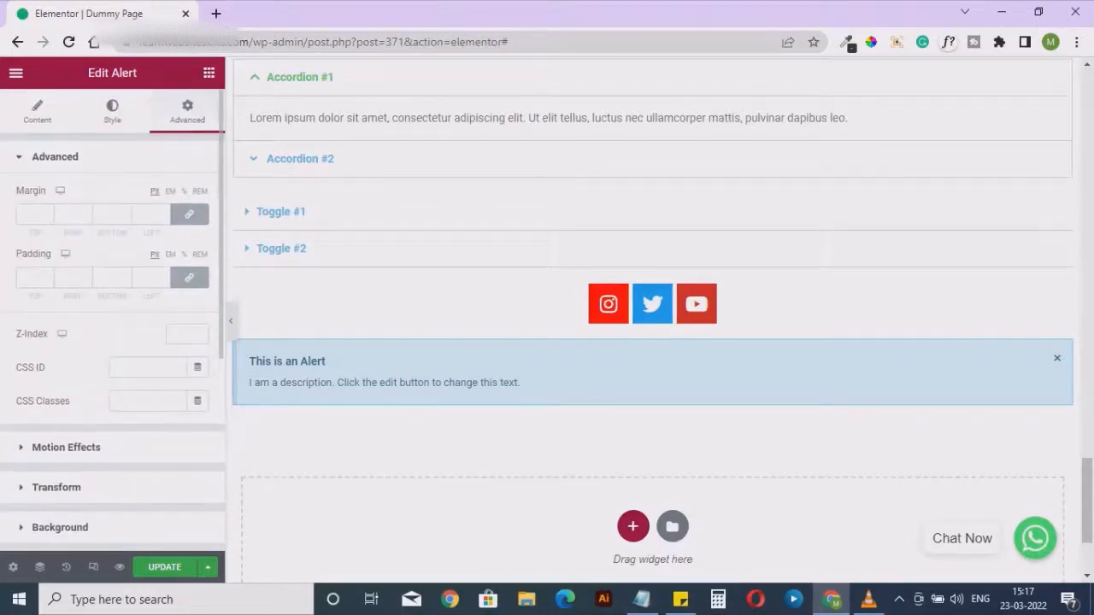
click(37, 111)
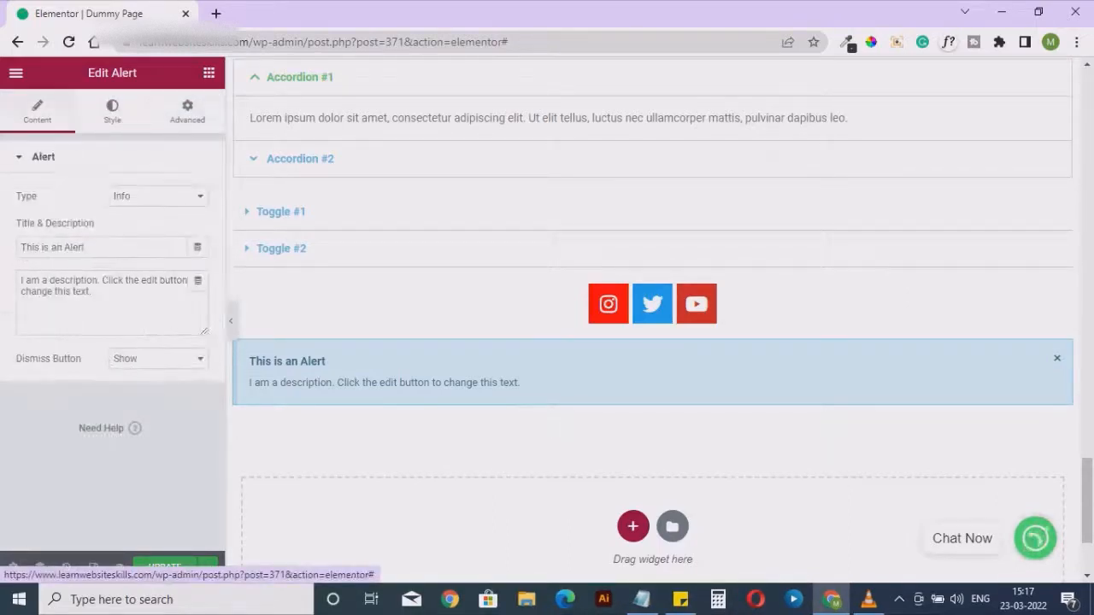
drag(87, 248, 18, 248)
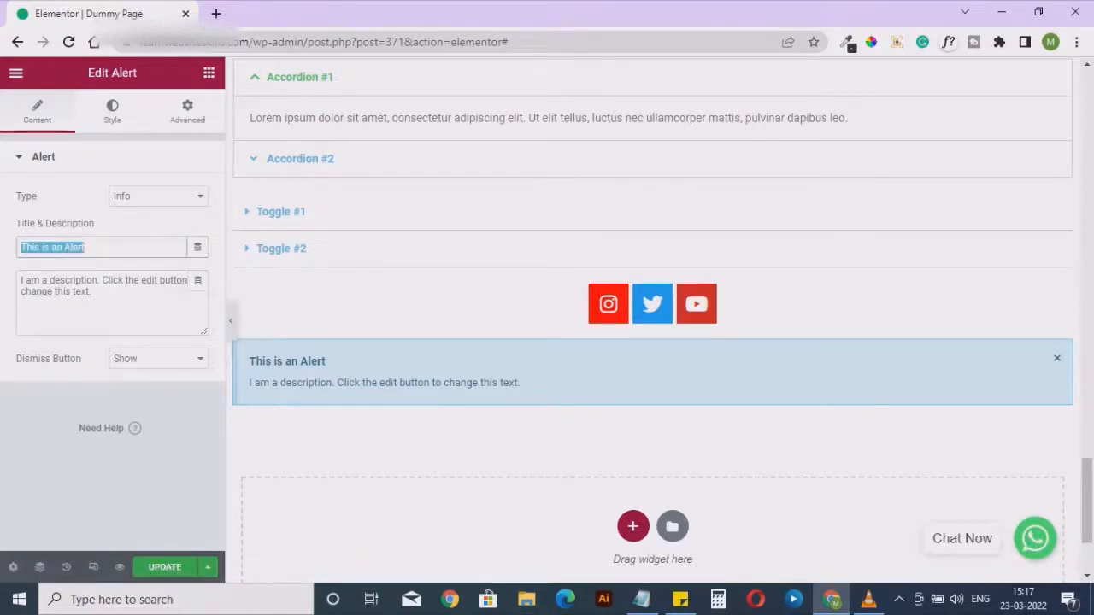
click(93, 293)
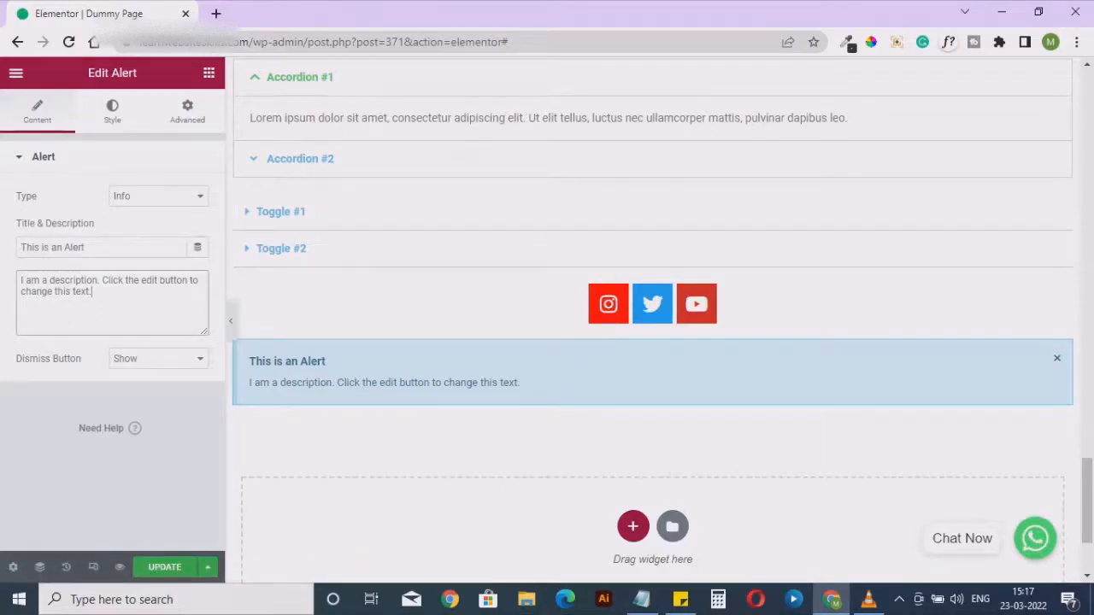
Add a Shortcode widget from the general widgets directly below the alert
click(208, 73)
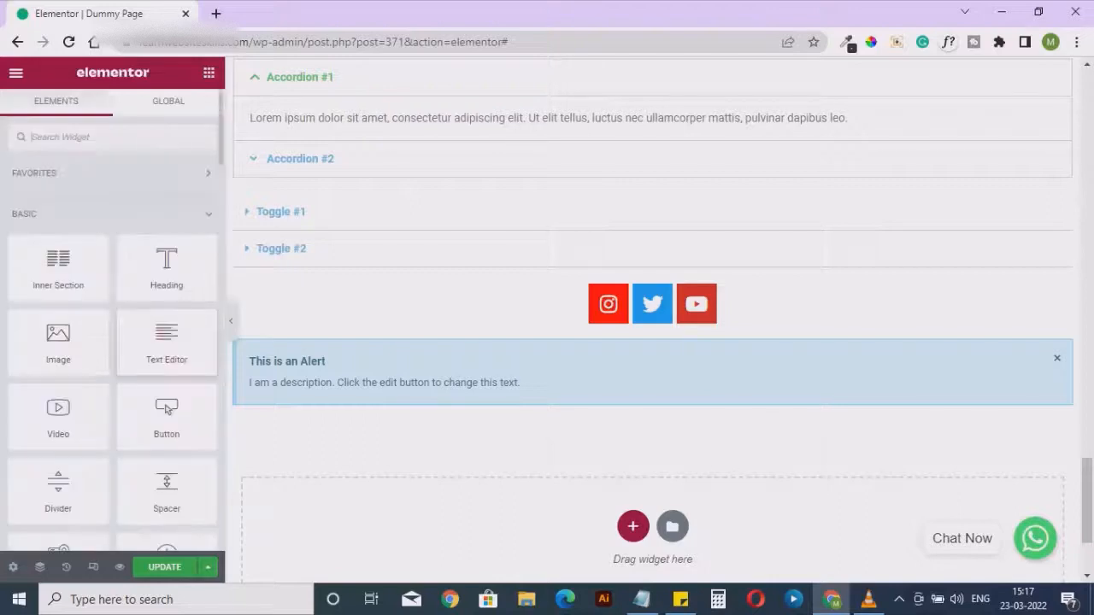
scroll(167, 347, down, 5)
scroll(167, 351, down, 15)
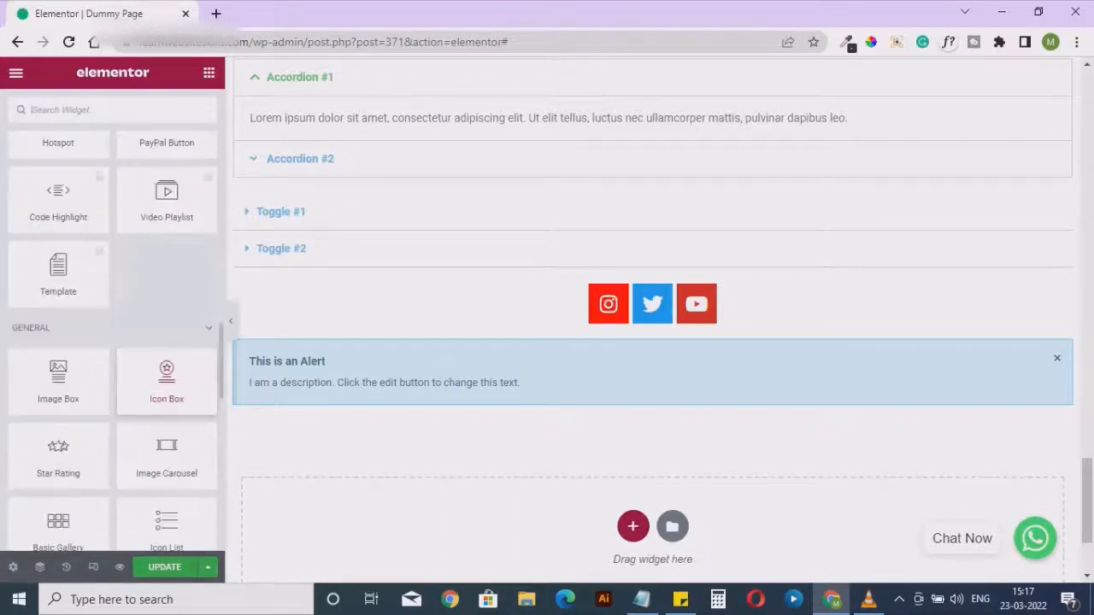
scroll(167, 359, down, 5)
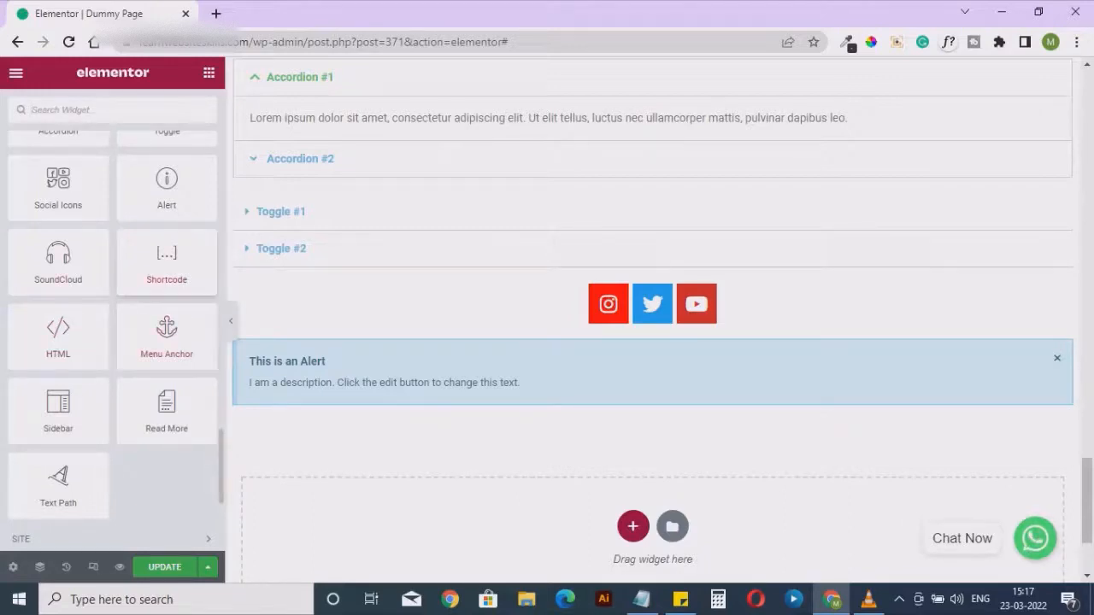
drag(167, 260, 390, 398)
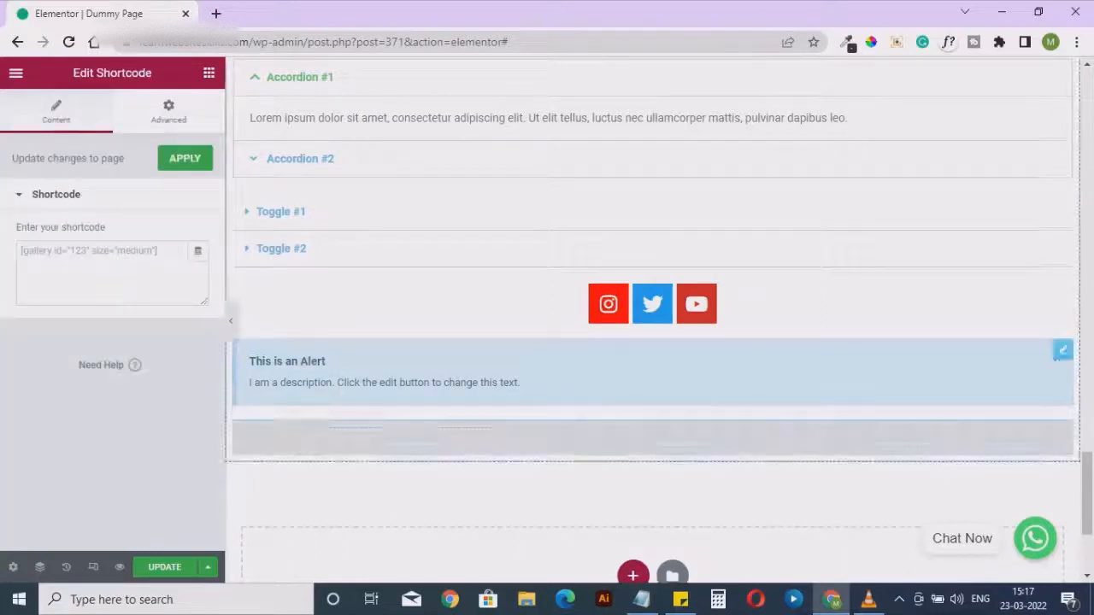